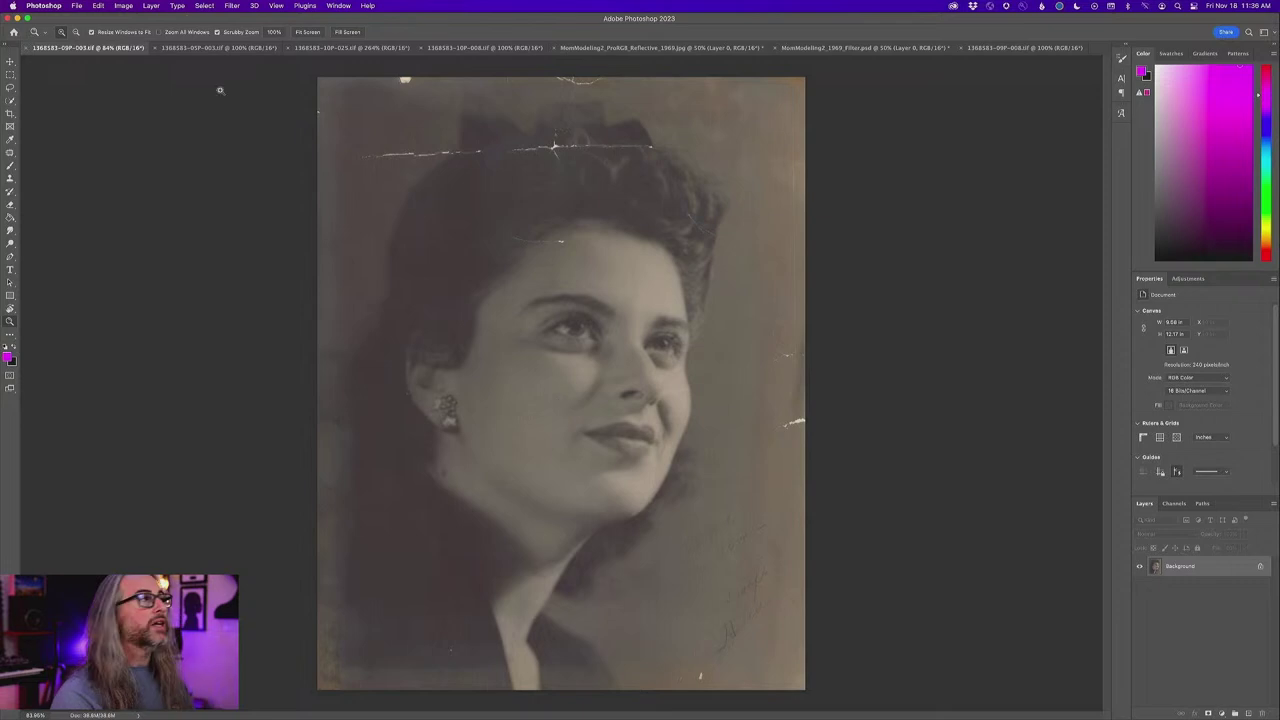
- Open Neural Filters for the scanned portrait, view Super Zoom, and enable the Photo Restoration filter
{"action": "left_click", "coordinate": [232, 5]}
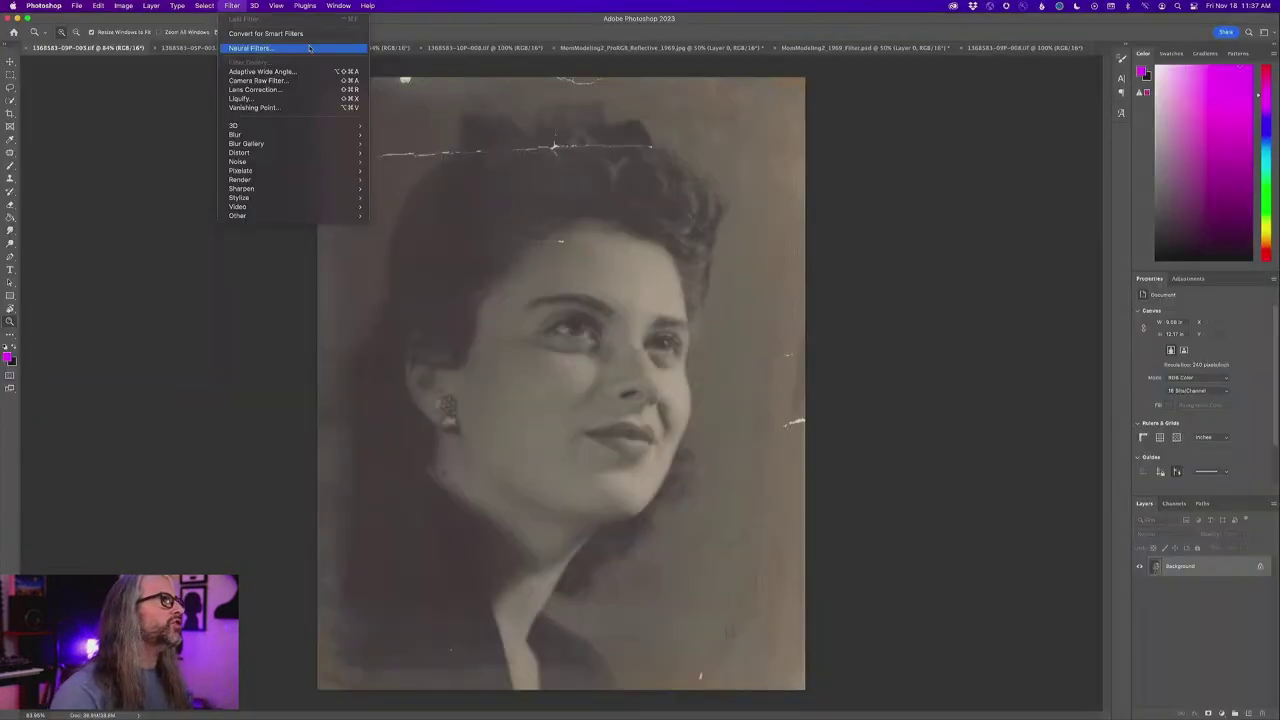
{"action": "left_click", "coordinate": [310, 48]}
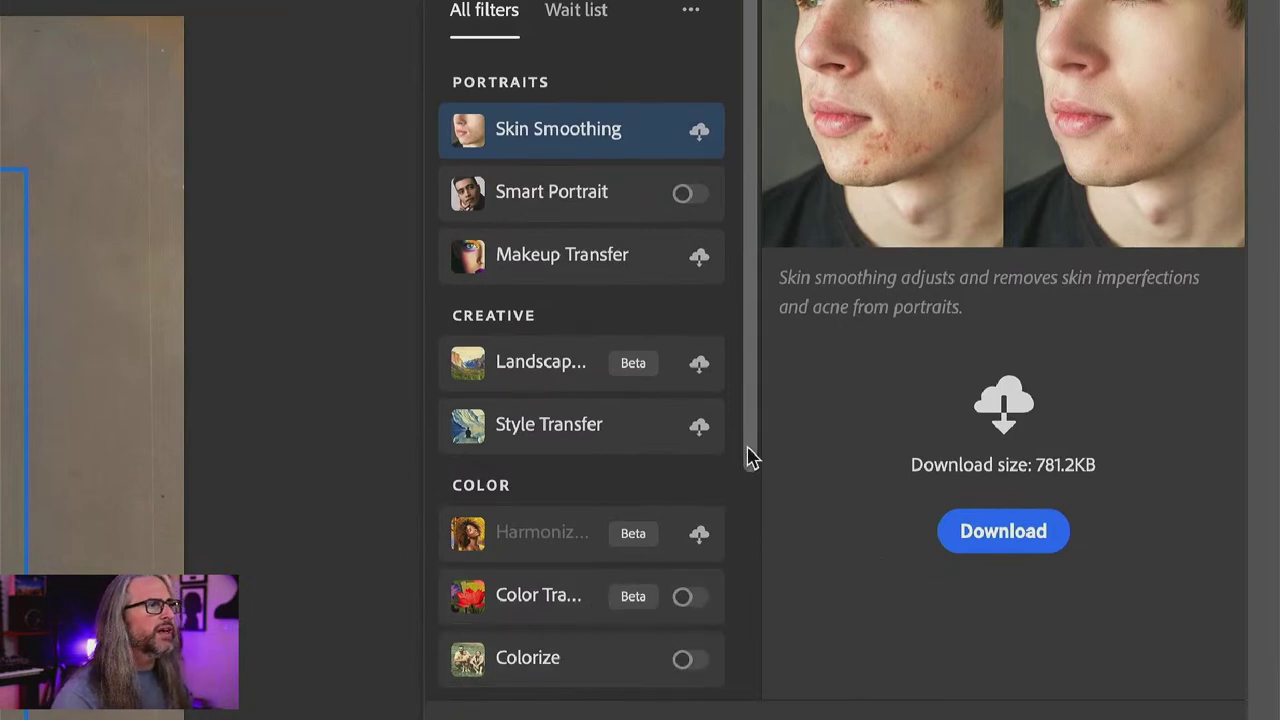
{"action": "left_click_drag", "start_coordinate": [749, 454], "coordinate": [760, 686]}
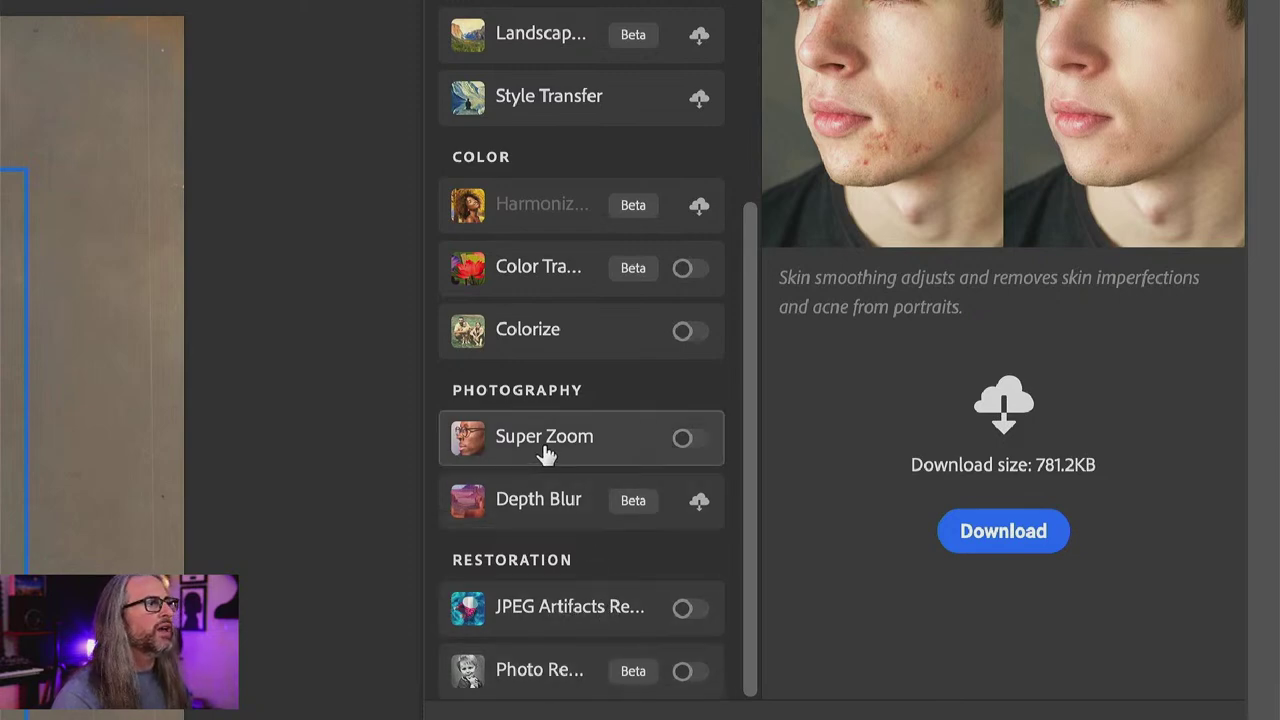
{"action": "mouse_move", "coordinate": [567, 452]}
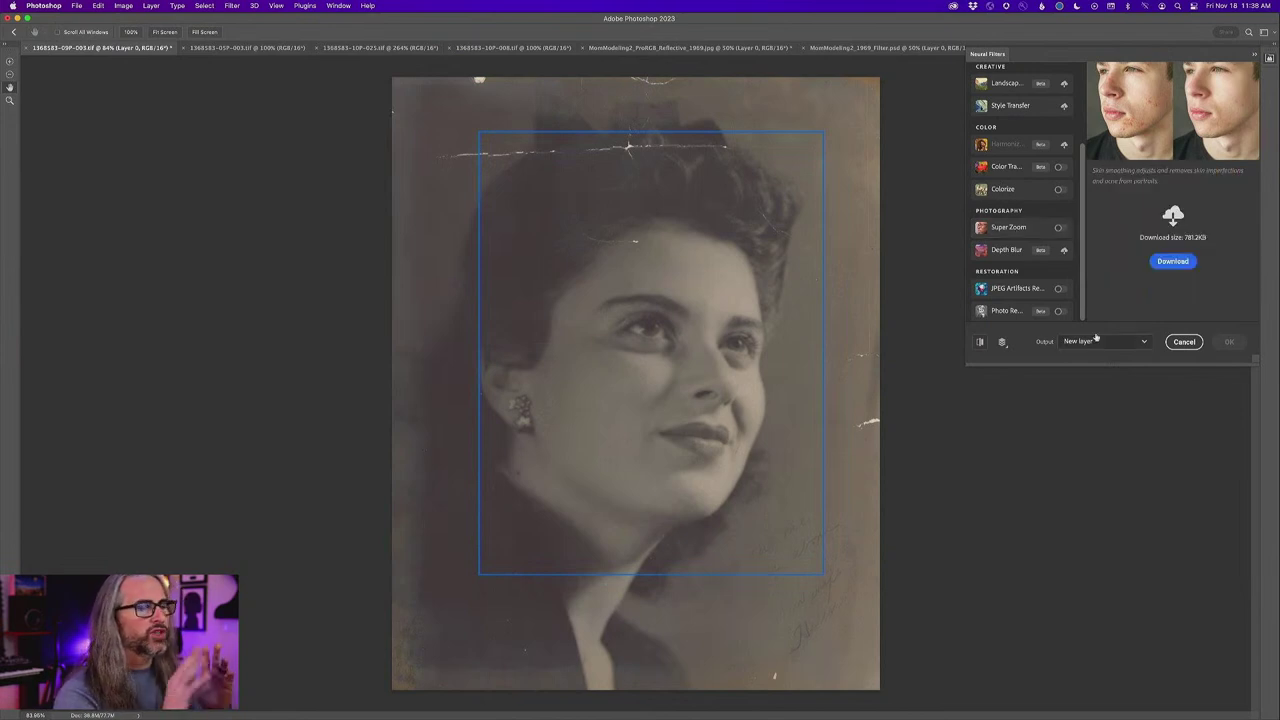
{"action": "left_click", "coordinate": [1038, 235]}
{"action": "mouse_move", "coordinate": [1038, 235]}
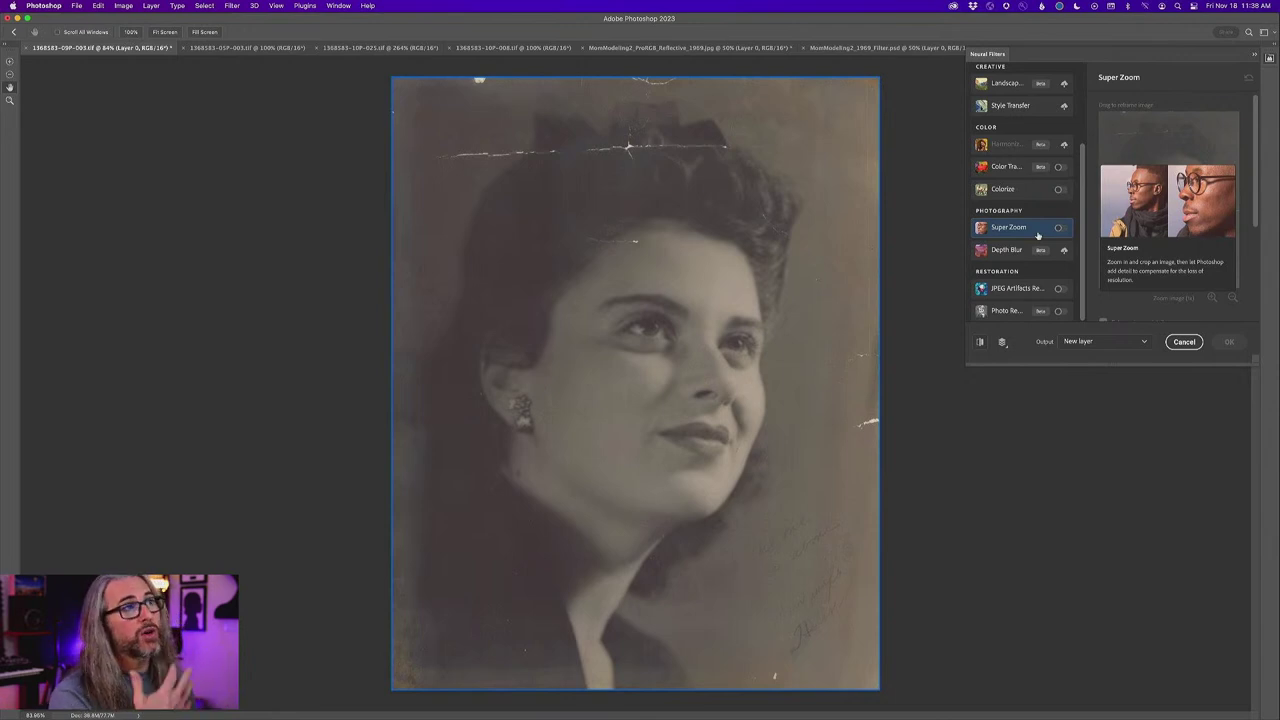
{"action": "mouse_move", "coordinate": [1007, 313]}
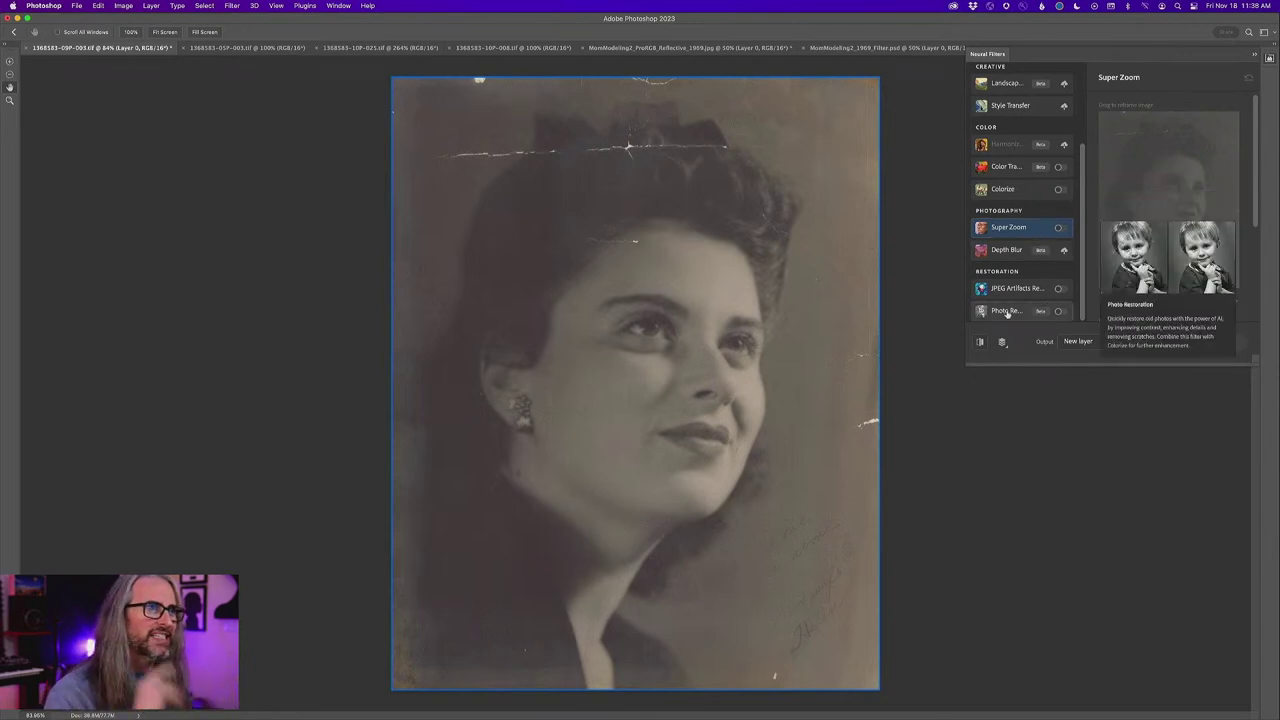
{"action": "left_click", "coordinate": [1006, 312]}
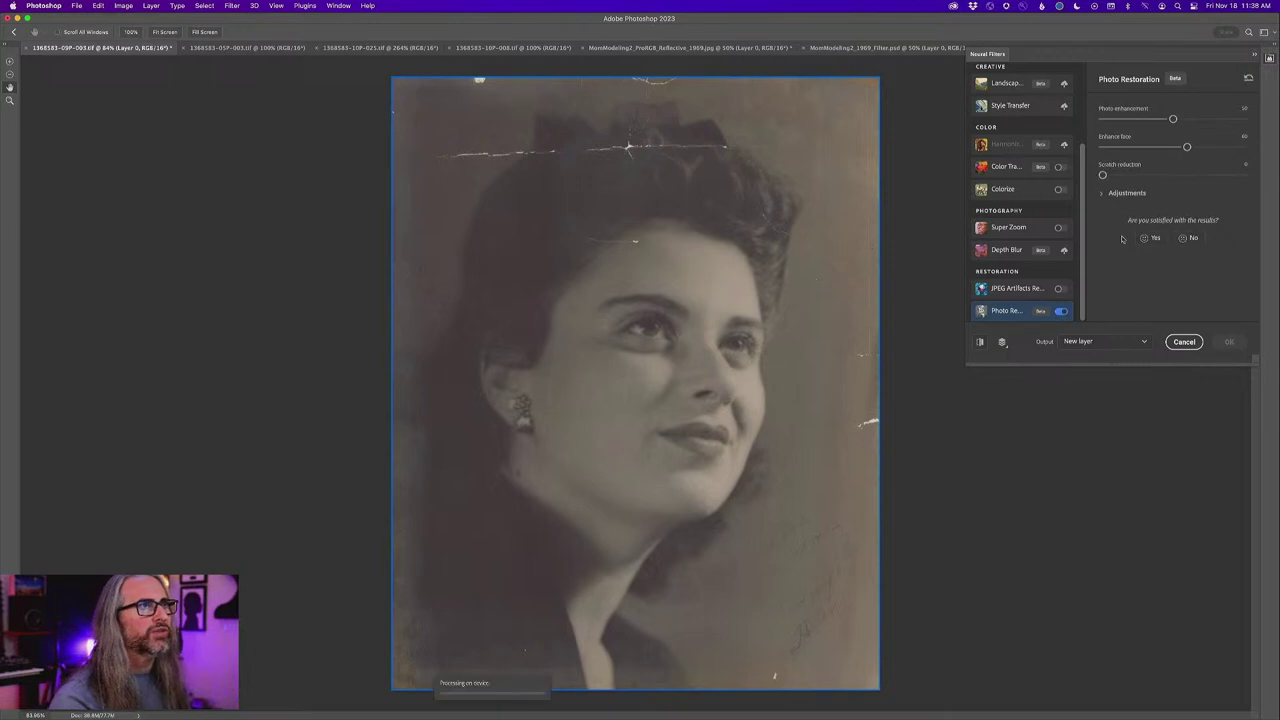
- Set Enhance face to 50 and compare the portrait before and after the restoration
{"action": "left_click_drag", "start_coordinate": [1187, 147], "coordinate": [1173, 147]}
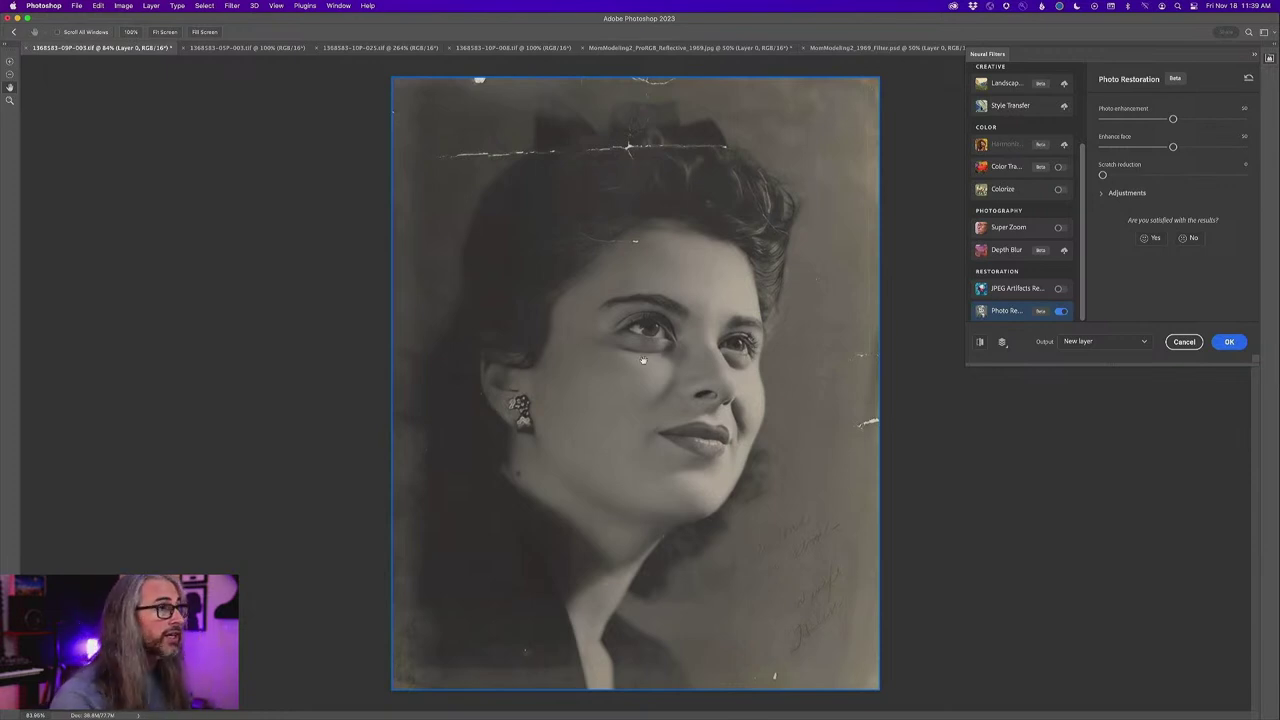
{"action": "left_click", "coordinate": [980, 342]}
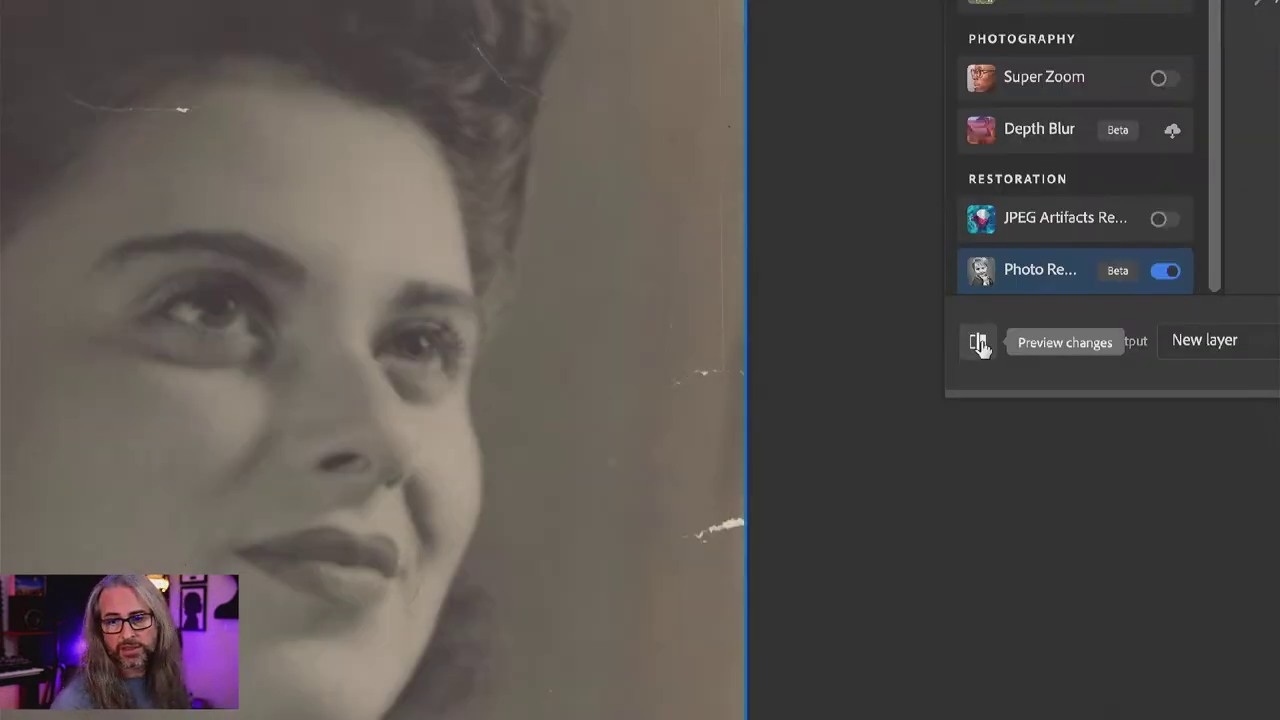
{"action": "left_click", "coordinate": [980, 342]}
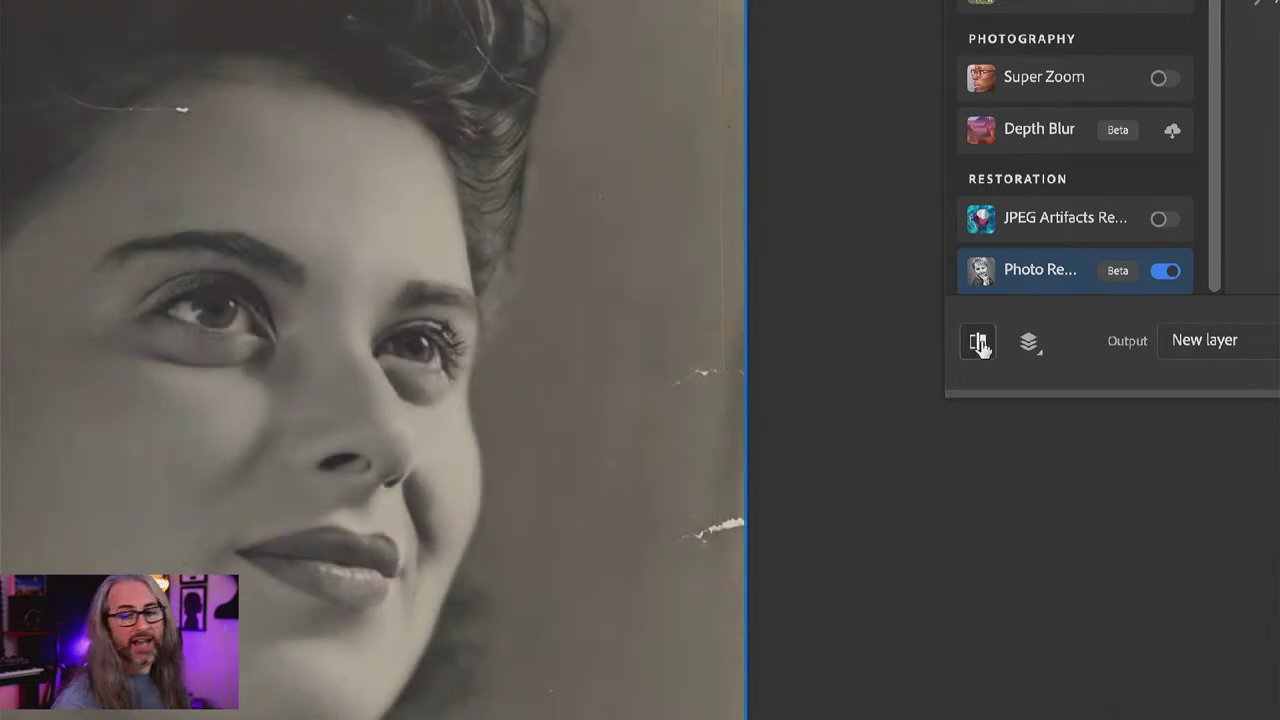
{"action": "left_click", "coordinate": [980, 342]}
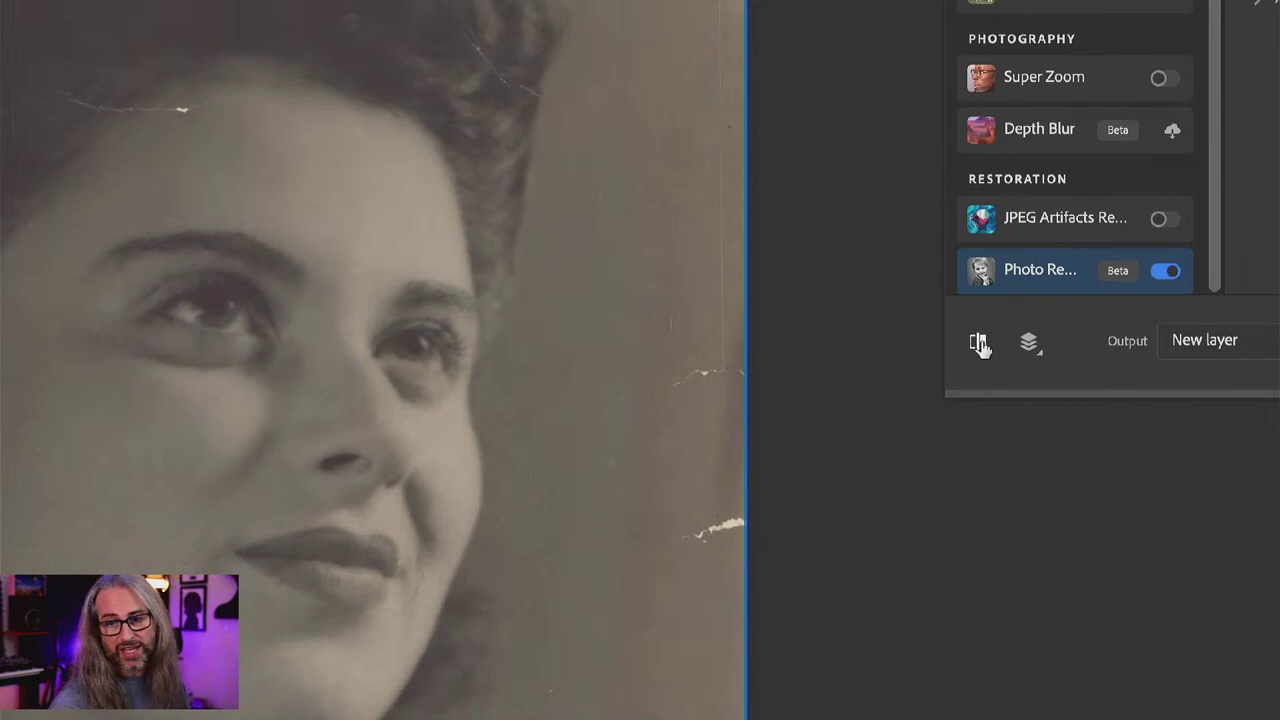
{"action": "left_click", "coordinate": [980, 342]}
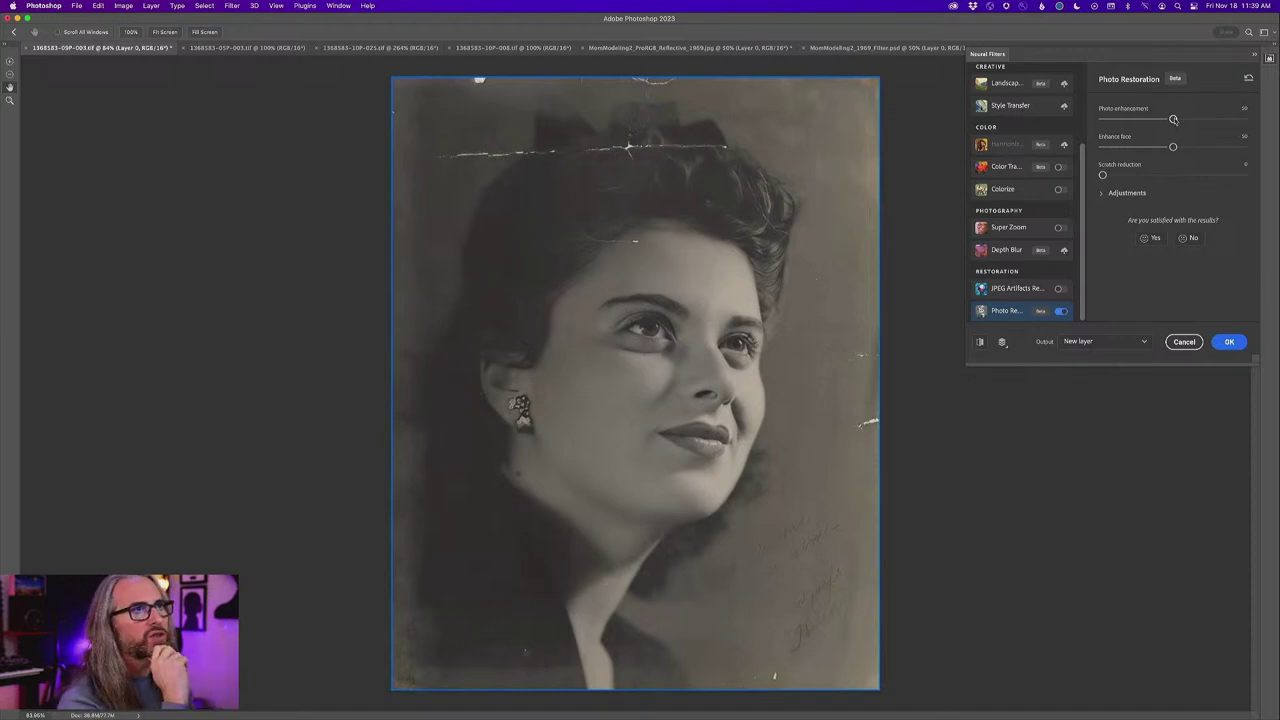
- Try a low Photo enhancement of about 8 and compare the result with the original portrait
{"action": "left_click_drag", "start_coordinate": [1175, 120], "coordinate": [1114, 119]}
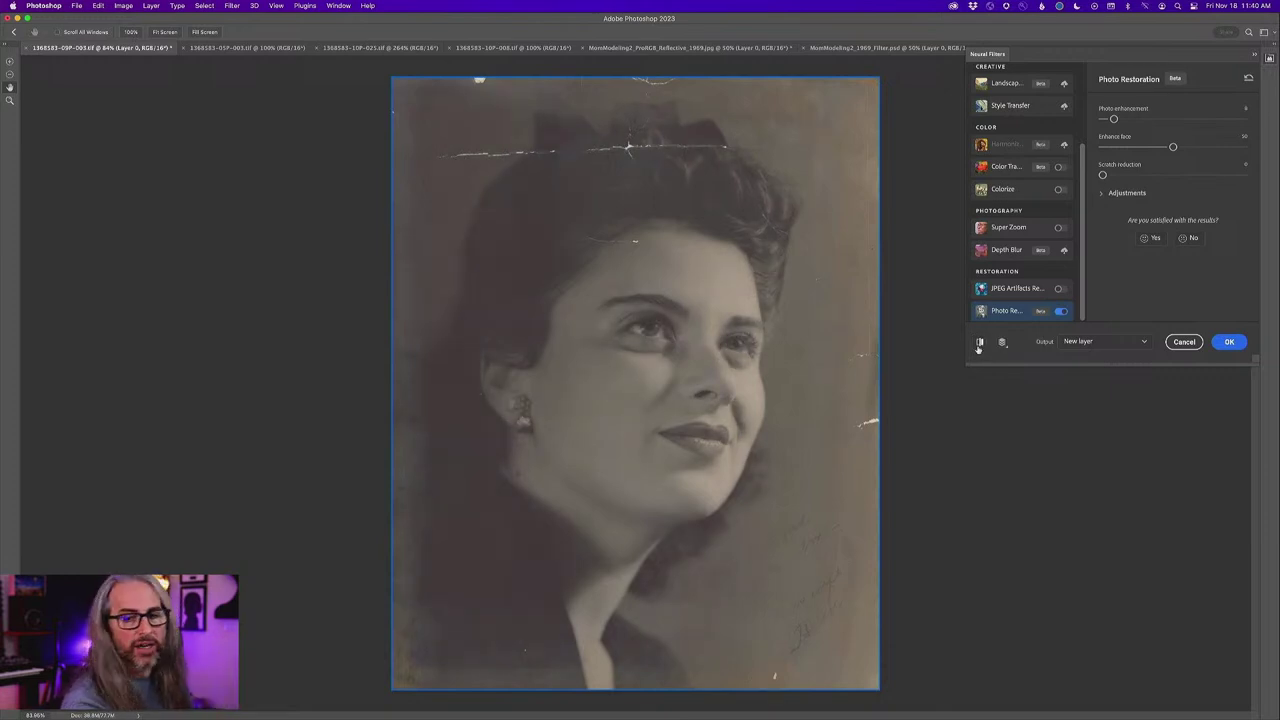
{"action": "left_click", "coordinate": [979, 344]}
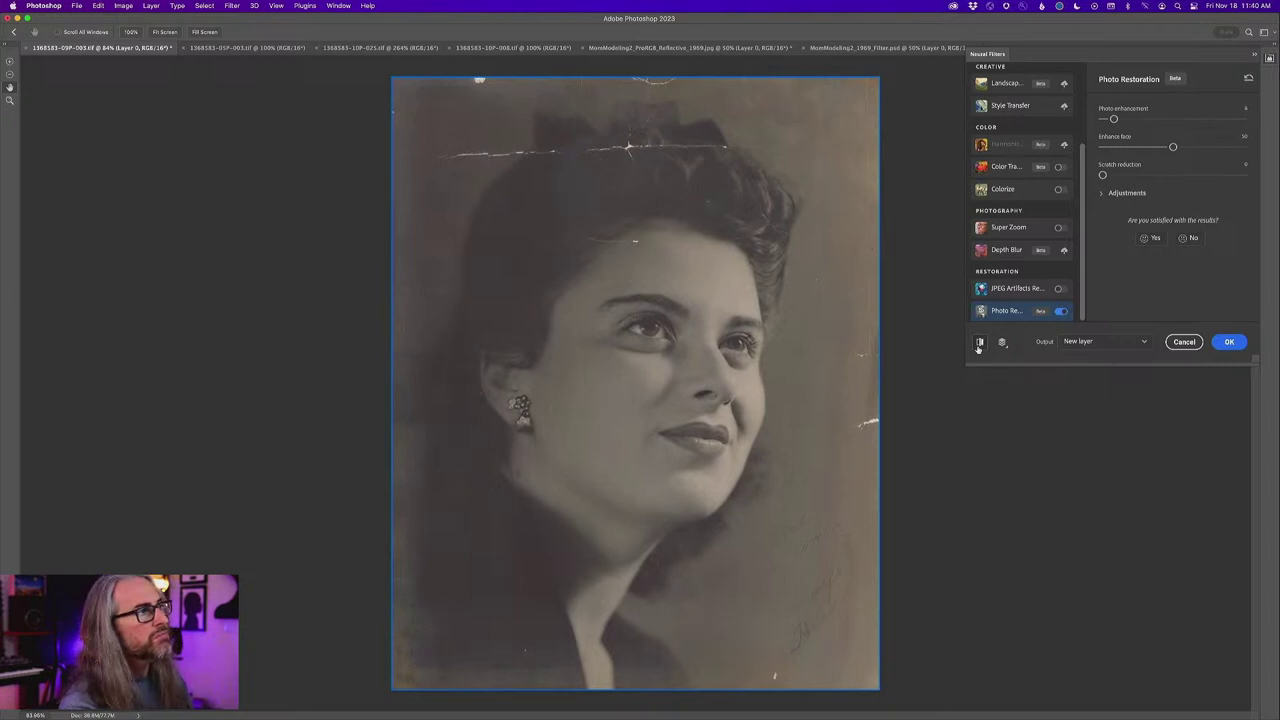
{"action": "left_click", "coordinate": [979, 344]}
{"action": "left_click", "coordinate": [979, 344]}
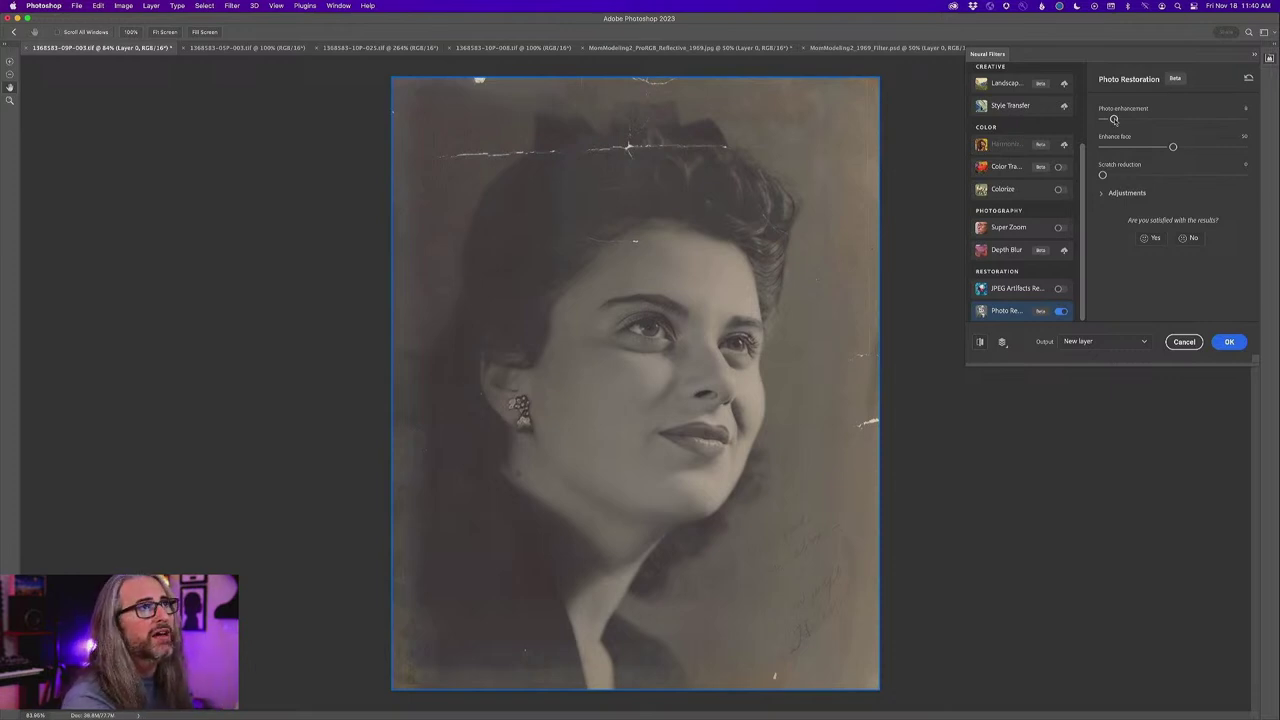
- Try Photo enhancement at its maximum of 100 and compare it with the unfiltered portrait
{"action": "left_click_drag", "start_coordinate": [1114, 120], "coordinate": [1261, 118]}
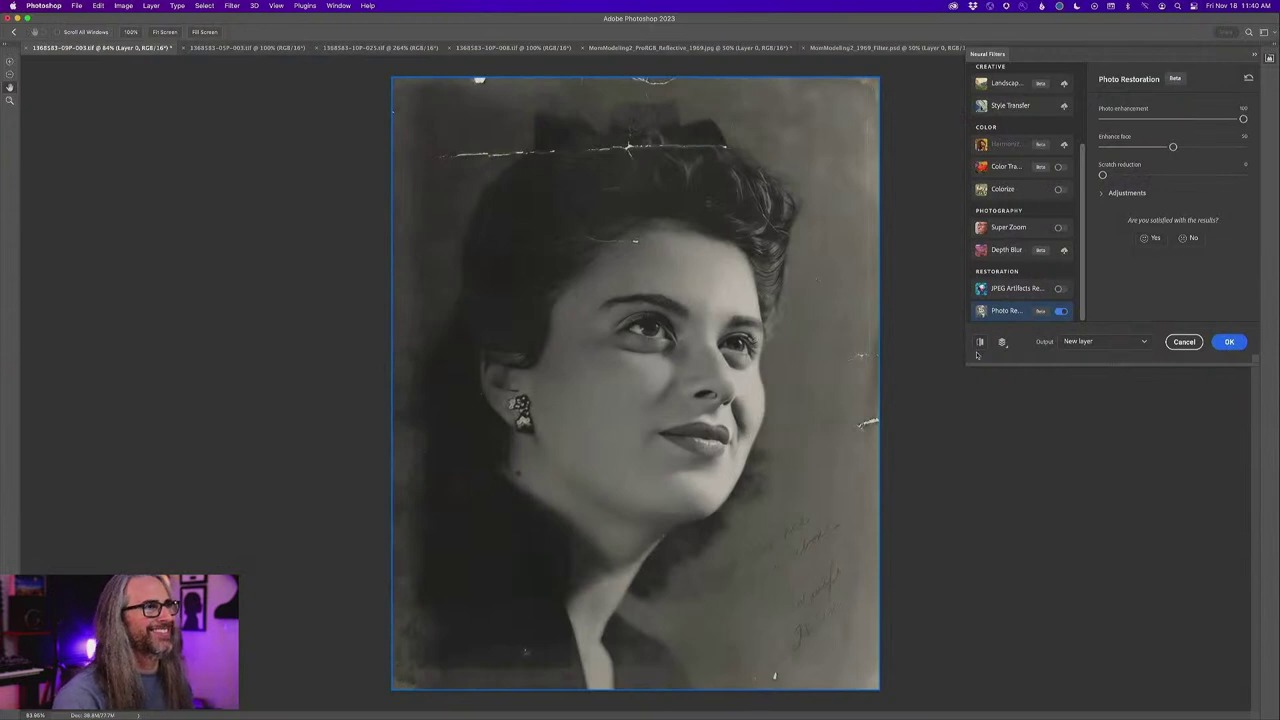
{"action": "left_click", "coordinate": [980, 345]}
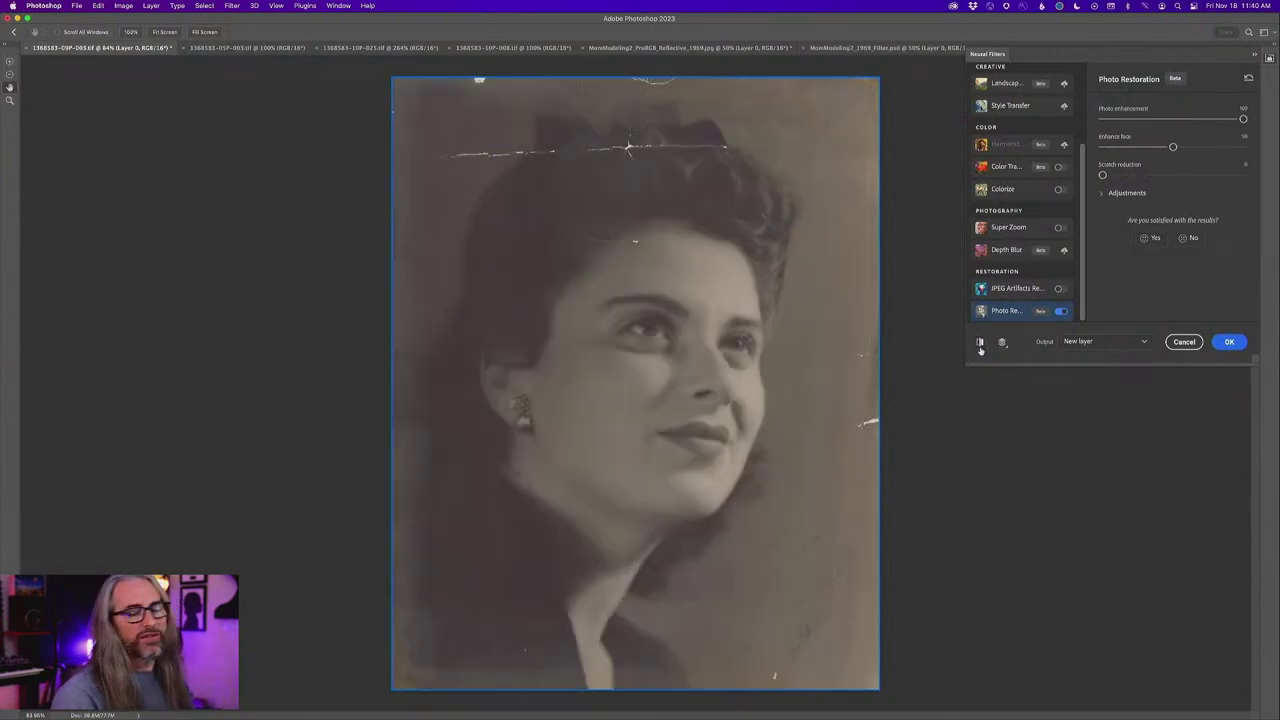
{"action": "left_click", "coordinate": [980, 345]}
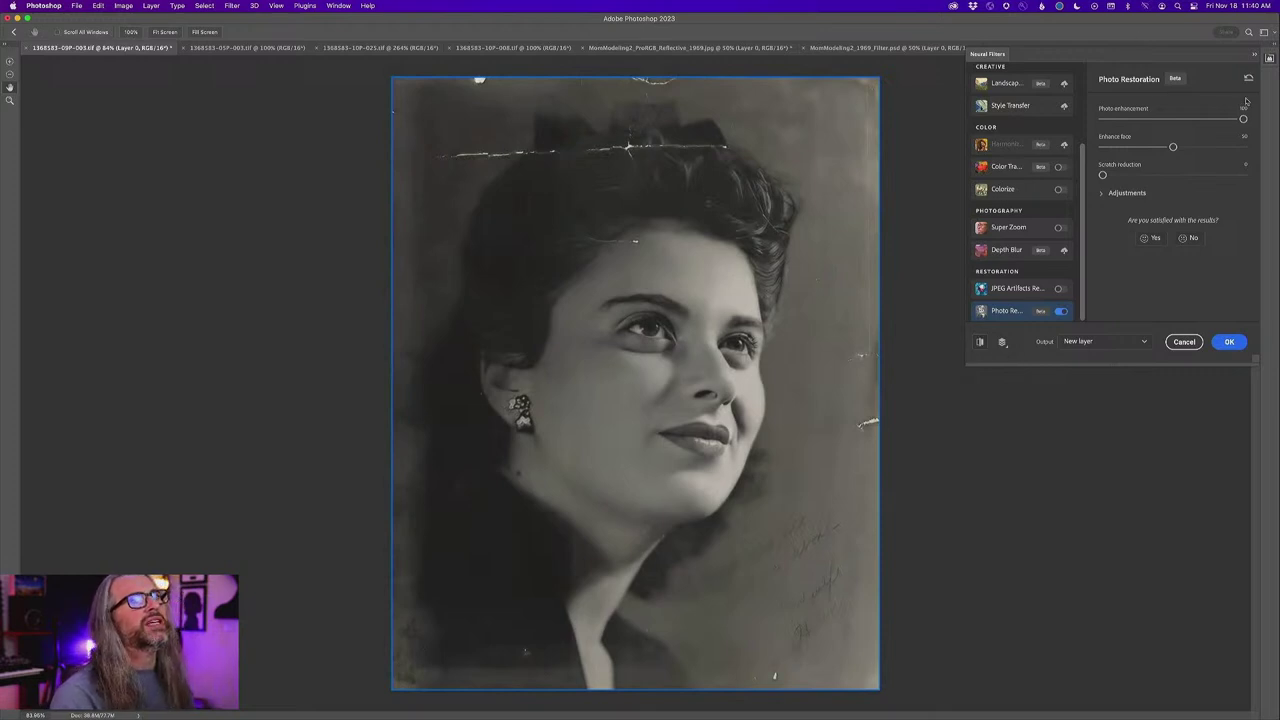
- Set Photo enhancement to 55, test Enhance face at 20 and 100, and settle on 60
{"action": "left_click_drag", "start_coordinate": [1244, 120], "coordinate": [1179, 119]}
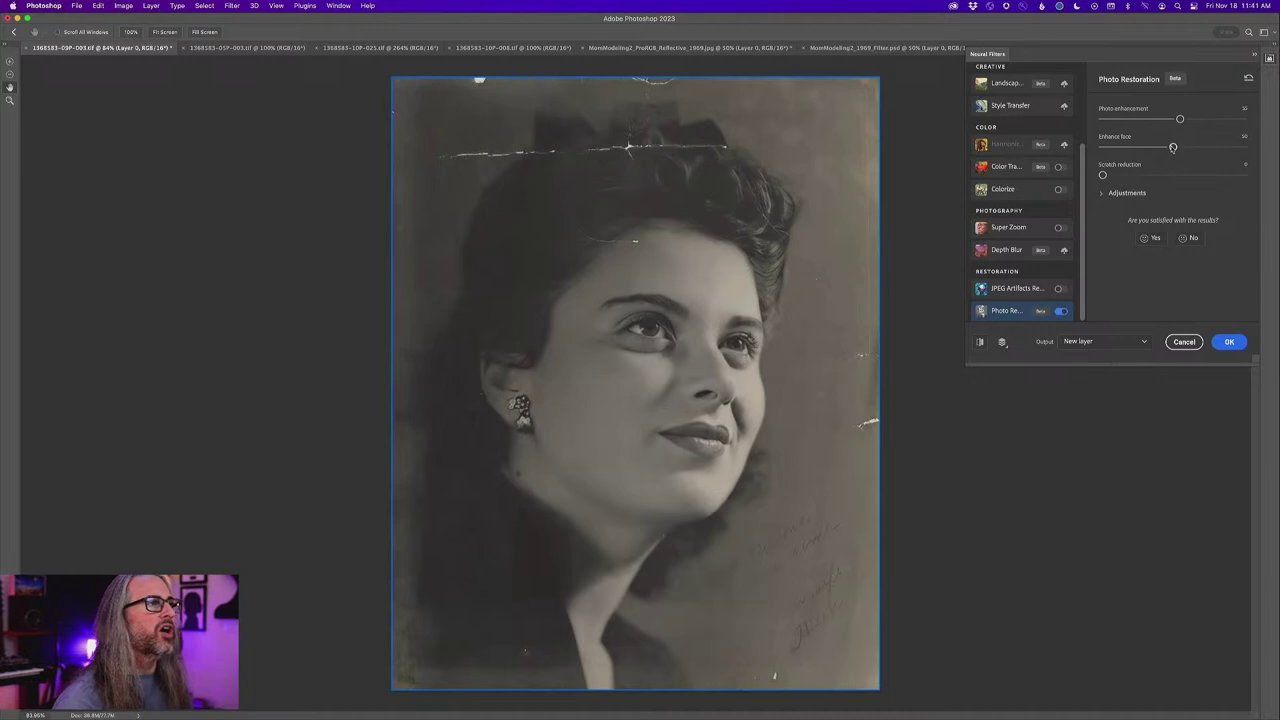
{"action": "left_click_drag", "start_coordinate": [1173, 148], "coordinate": [1131, 148]}
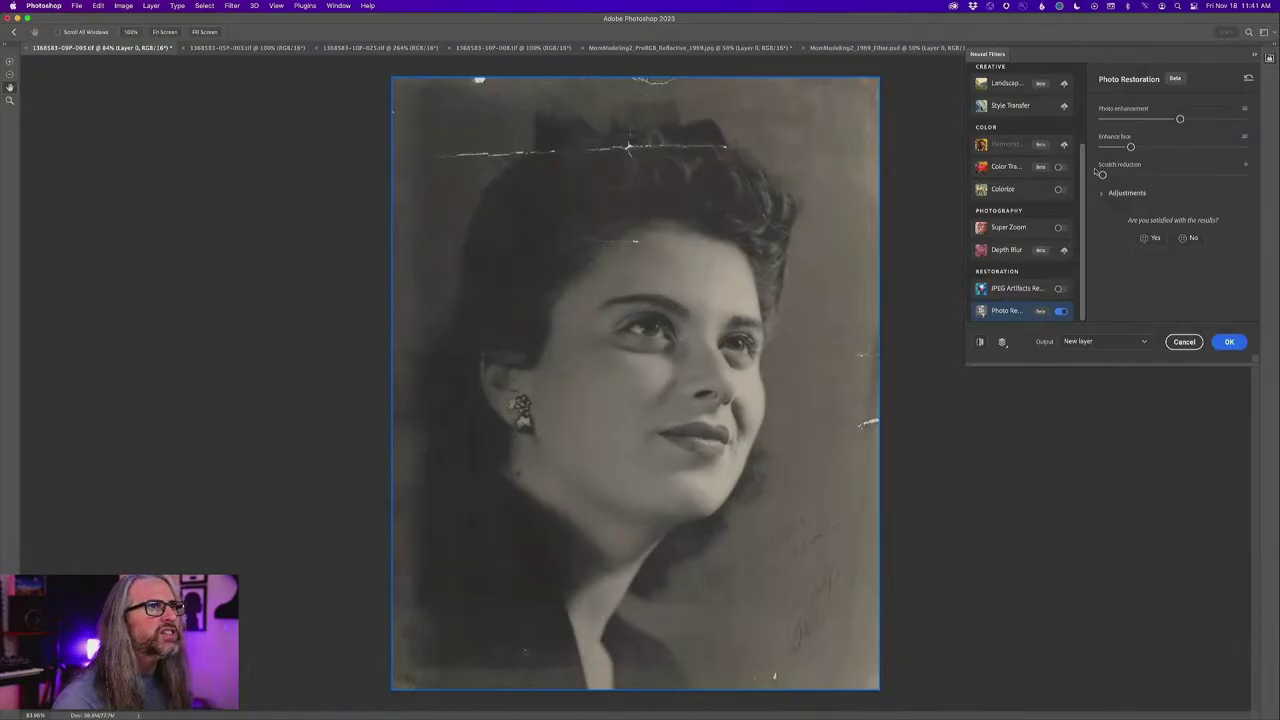
{"action": "left_click_drag", "start_coordinate": [1130, 147], "coordinate": [1243, 147]}
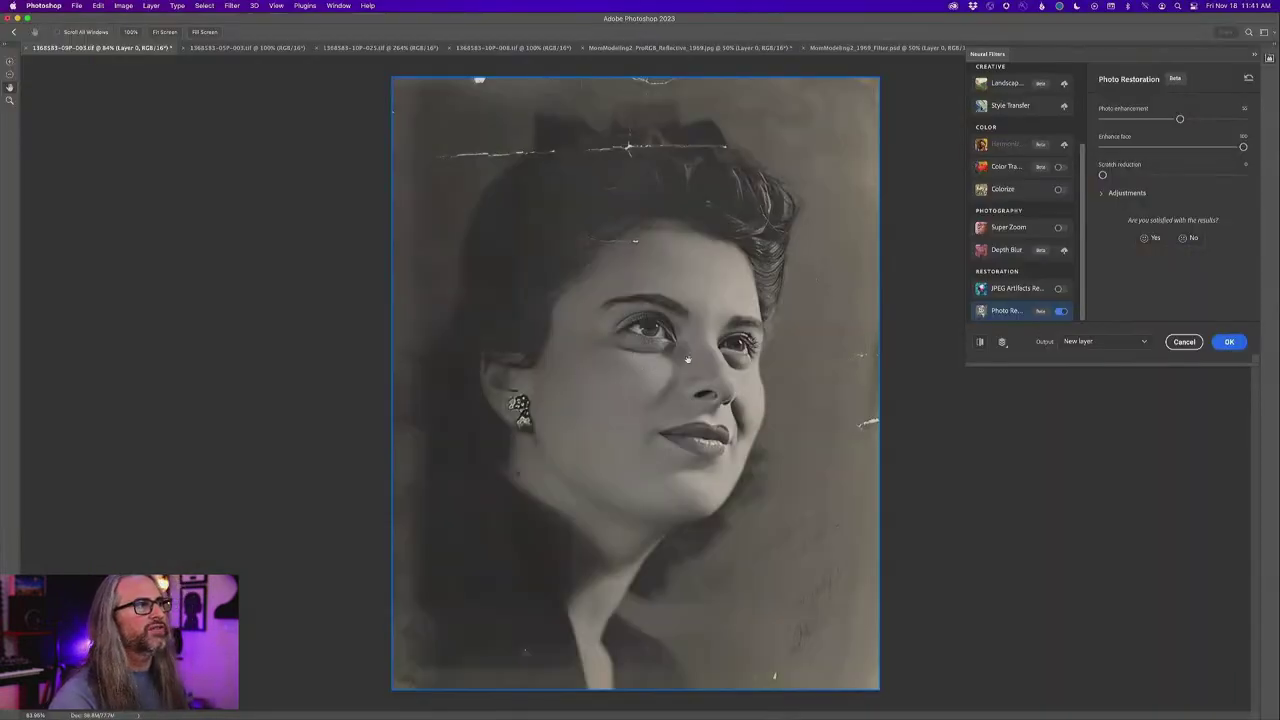
{"action": "left_click_drag", "start_coordinate": [1243, 147], "coordinate": [1187, 148]}
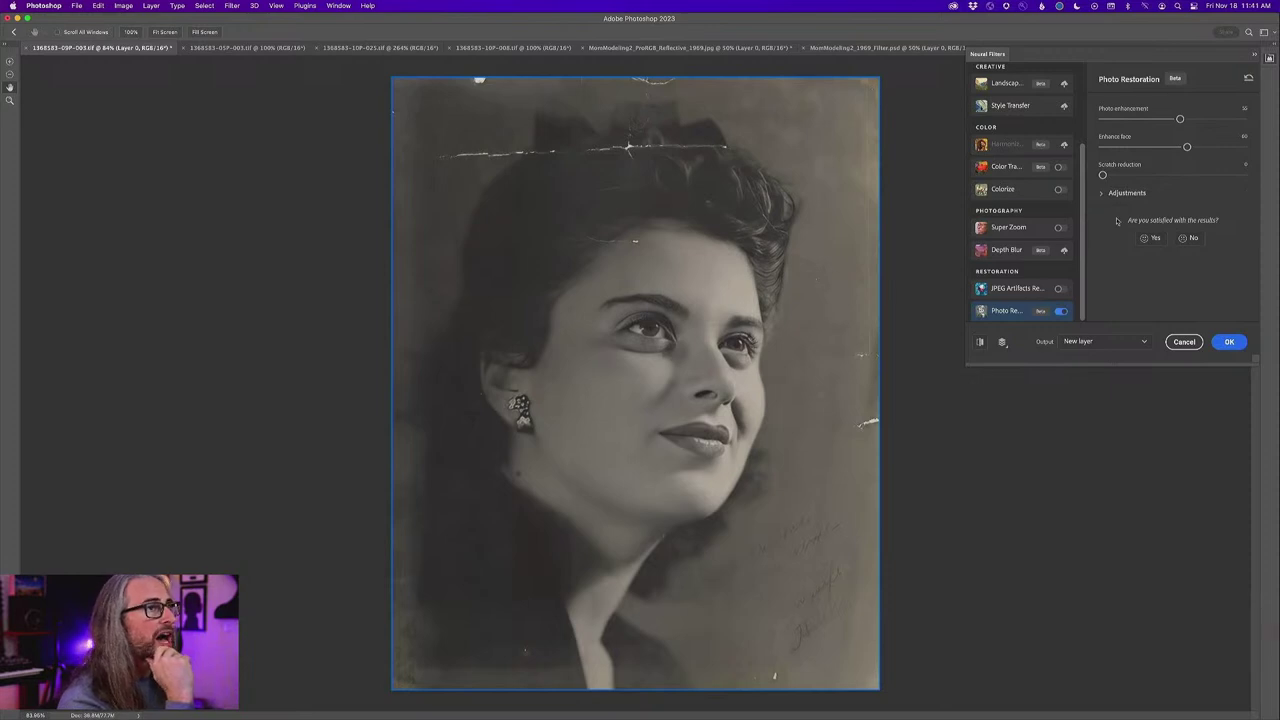
- Test Scratch reduction at 25 and settle on 10 to remove the cracks from the portrait
{"action": "left_click_drag", "start_coordinate": [1102, 175], "coordinate": [1137, 175]}
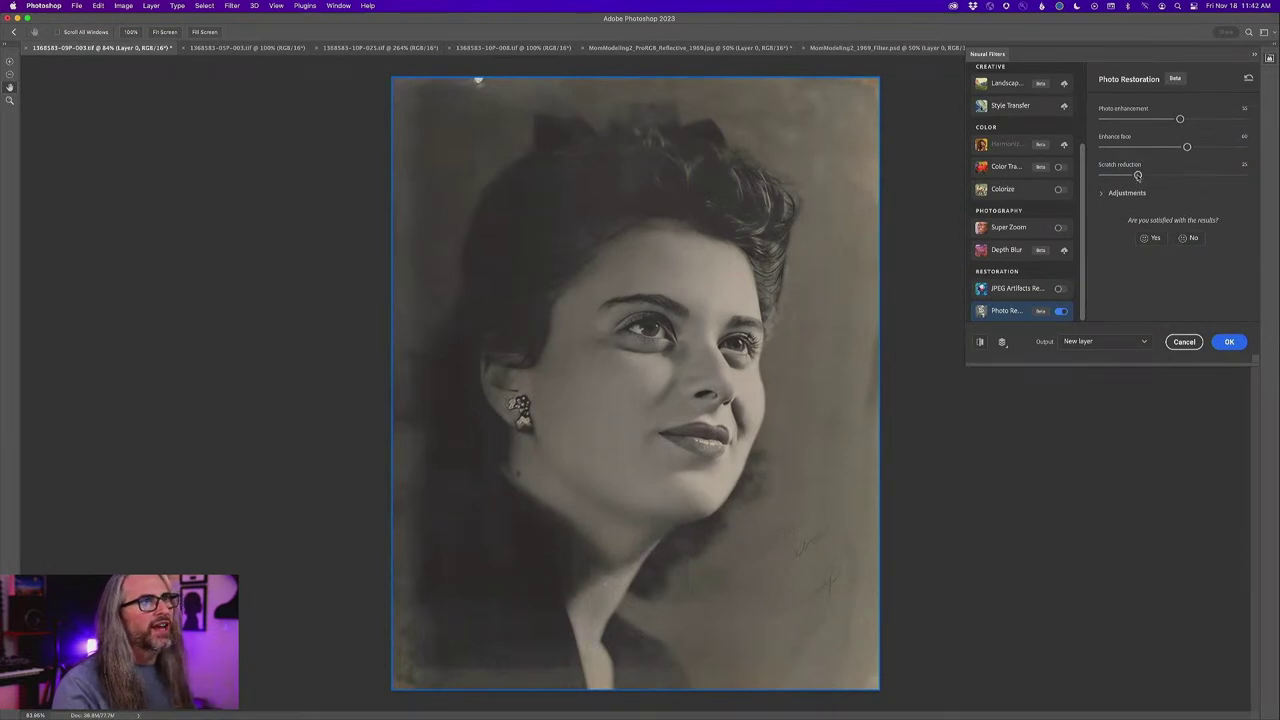
{"action": "left_click_drag", "start_coordinate": [1137, 175], "coordinate": [1116, 175]}
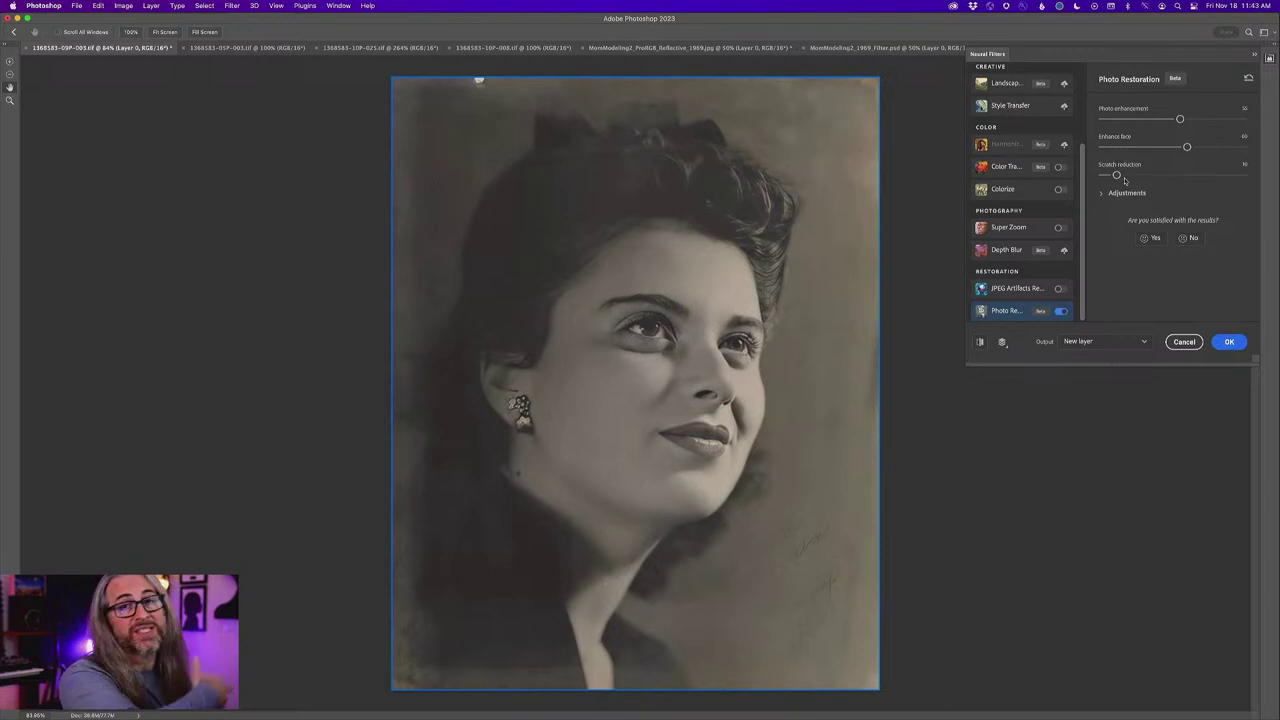
- Compare the restored portrait with the original scan repeatedly, checking the face, hair and scratched areas
{"action": "left_click", "coordinate": [981, 342]}
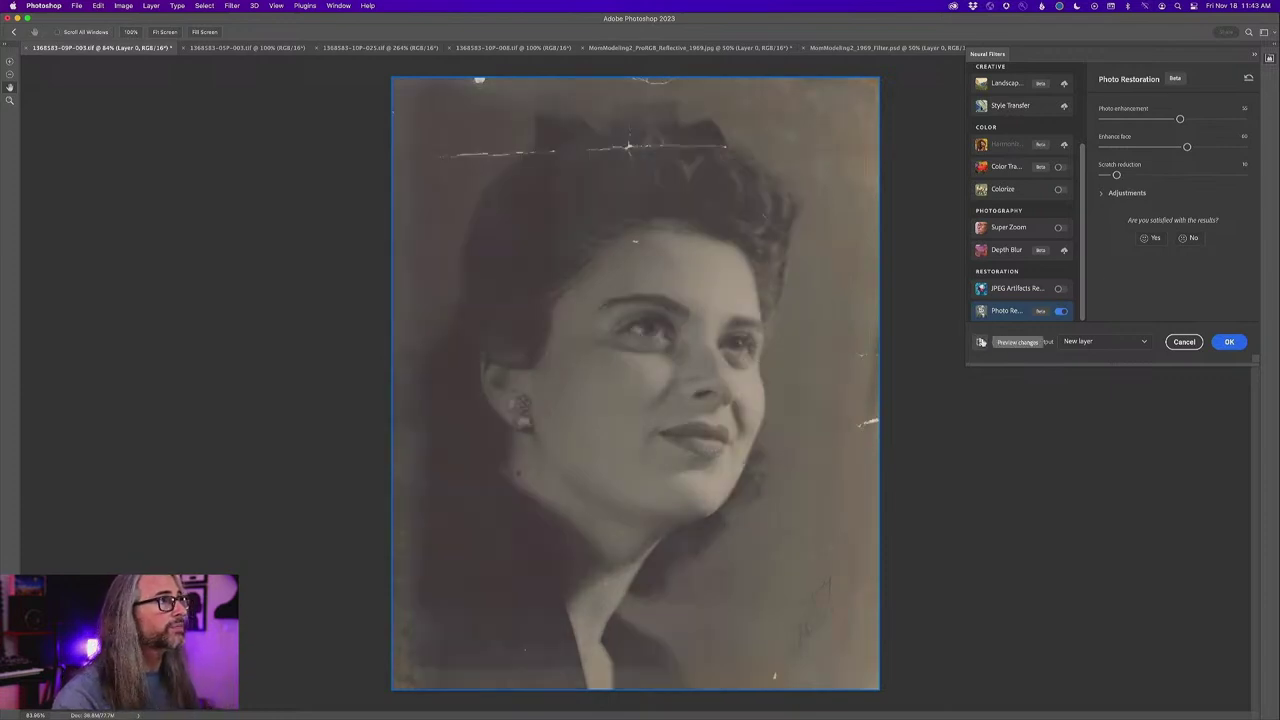
{"action": "left_click", "coordinate": [981, 342]}
{"action": "left_click", "coordinate": [981, 342]}
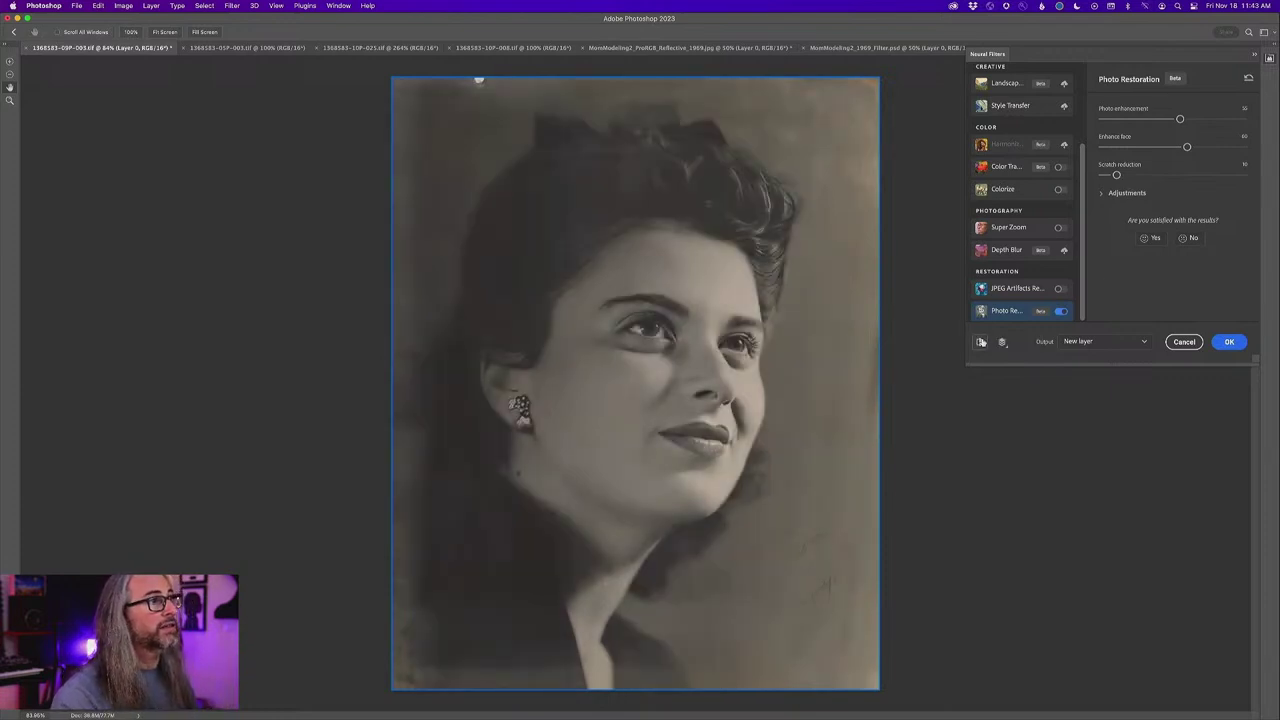
{"action": "left_click", "coordinate": [981, 342]}
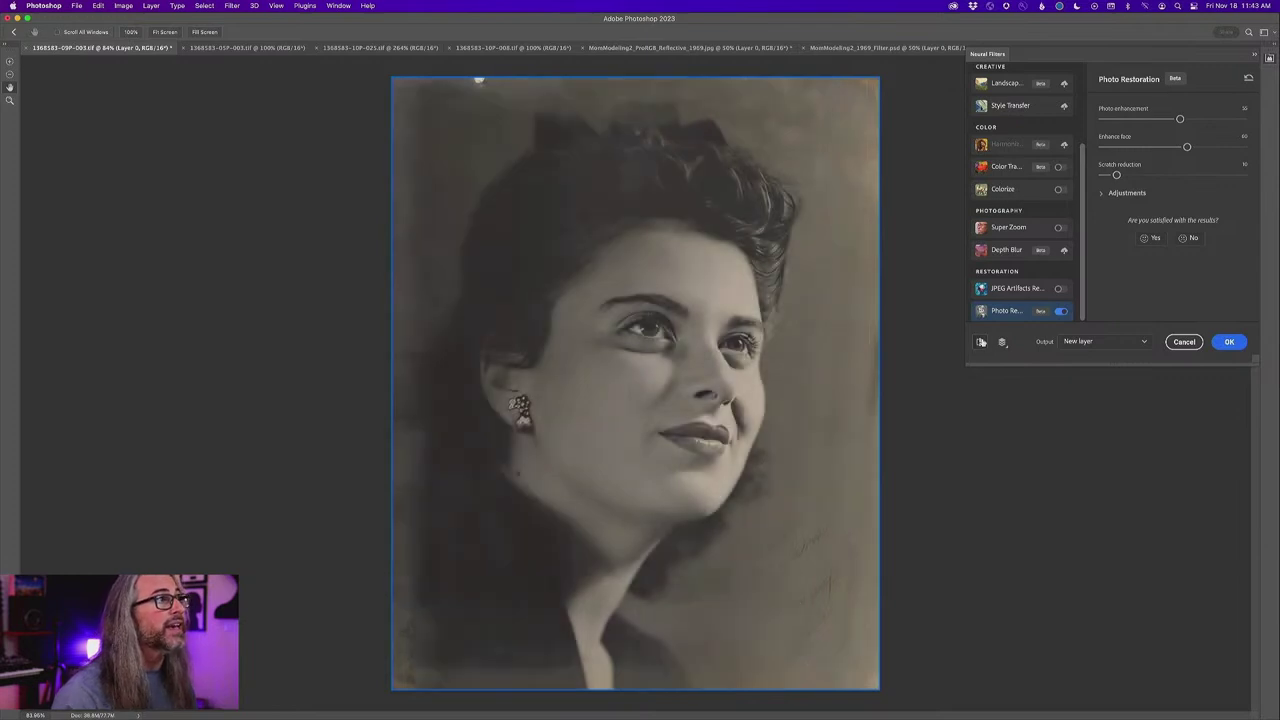
{"action": "left_click", "coordinate": [981, 342]}
{"action": "left_click", "coordinate": [981, 342]}
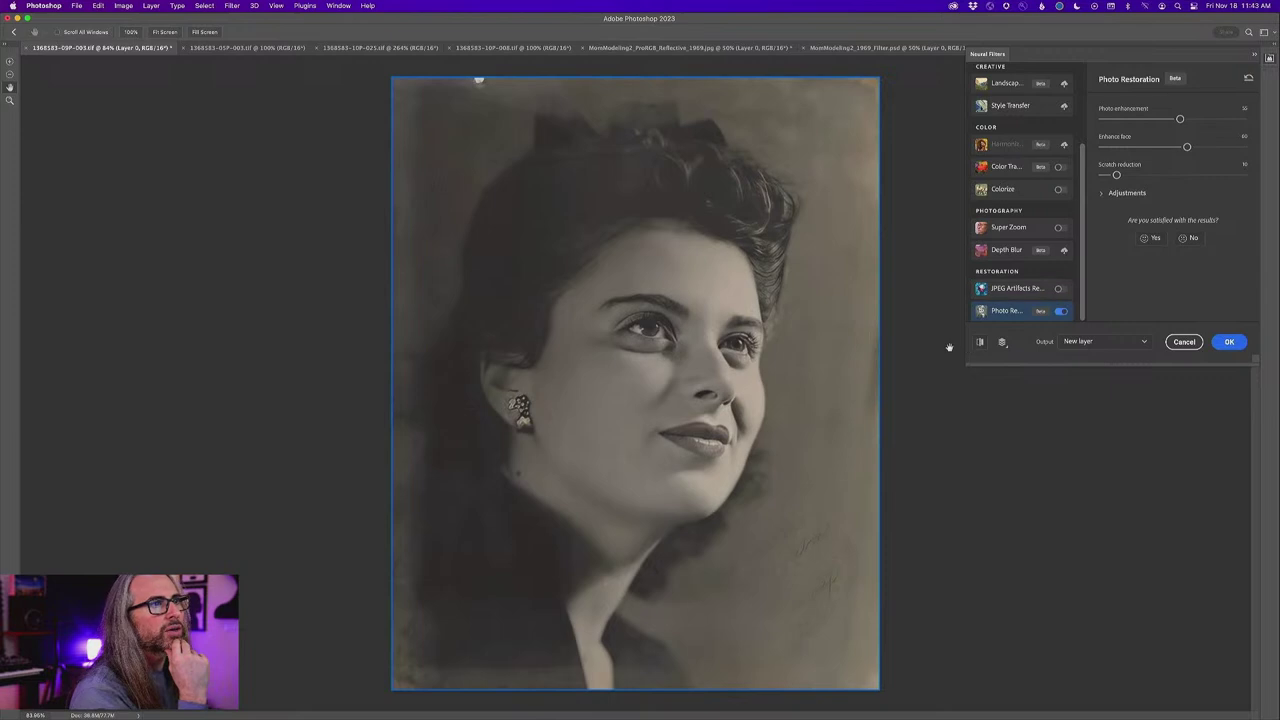
{"action": "left_click", "coordinate": [980, 342]}
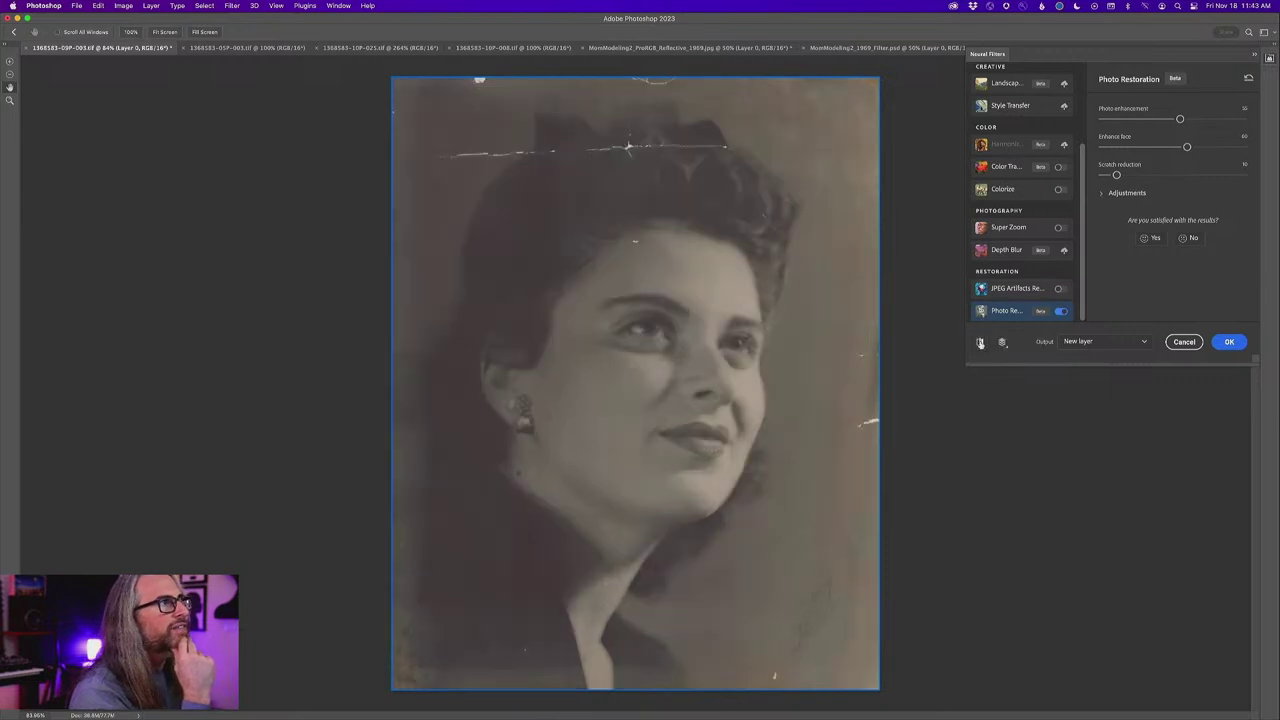
{"action": "left_click", "coordinate": [980, 342]}
{"action": "left_click", "coordinate": [980, 342]}
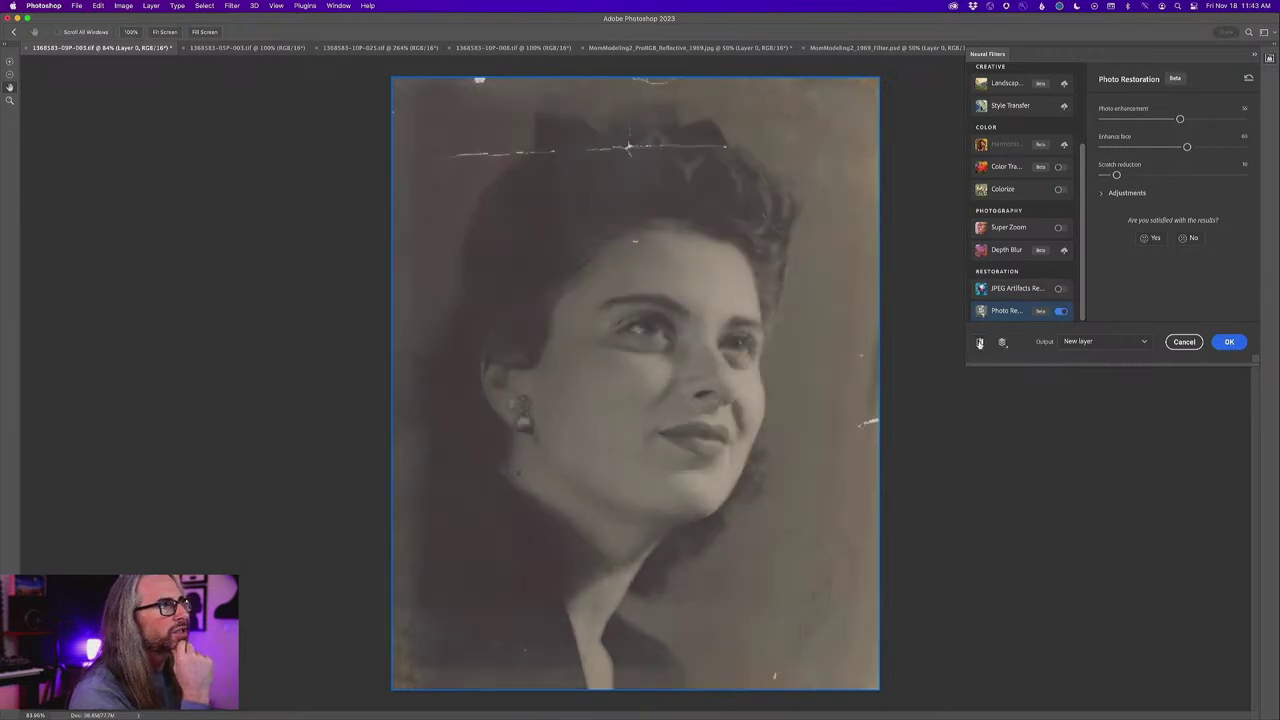
{"action": "left_click", "coordinate": [980, 342]}
{"action": "left_click", "coordinate": [980, 342]}
{"action": "left_click", "coordinate": [980, 342]}
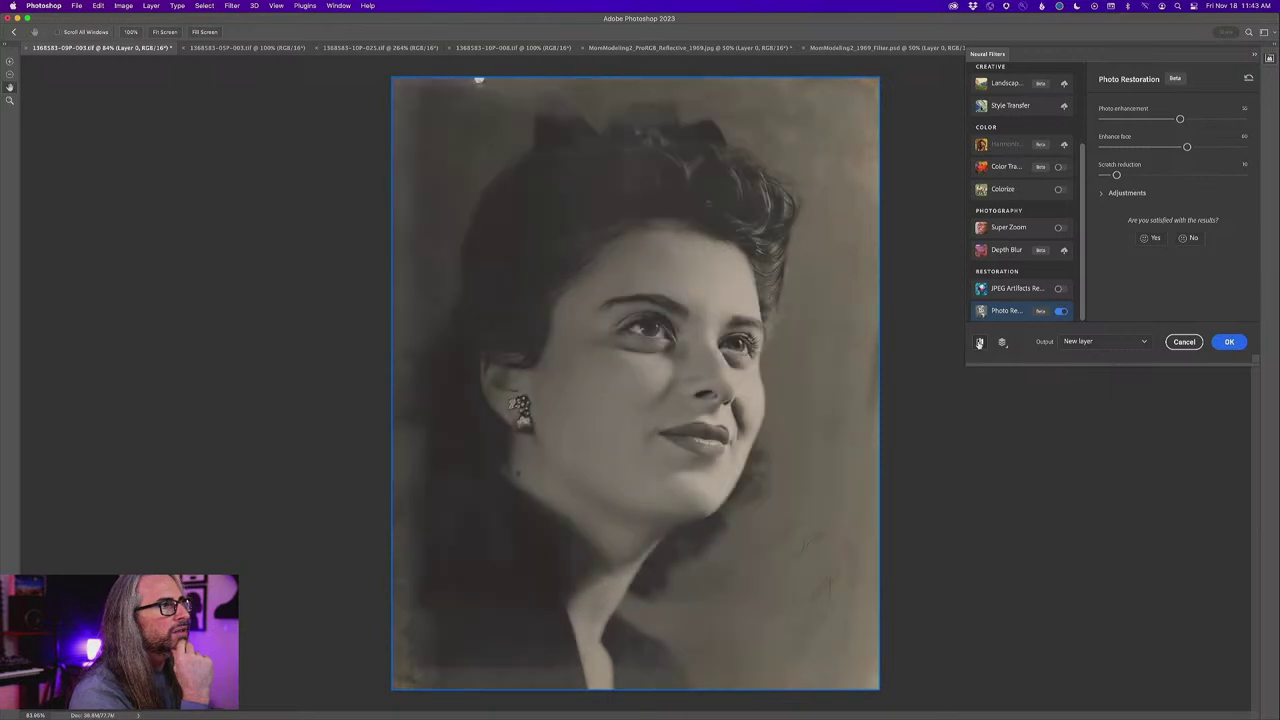
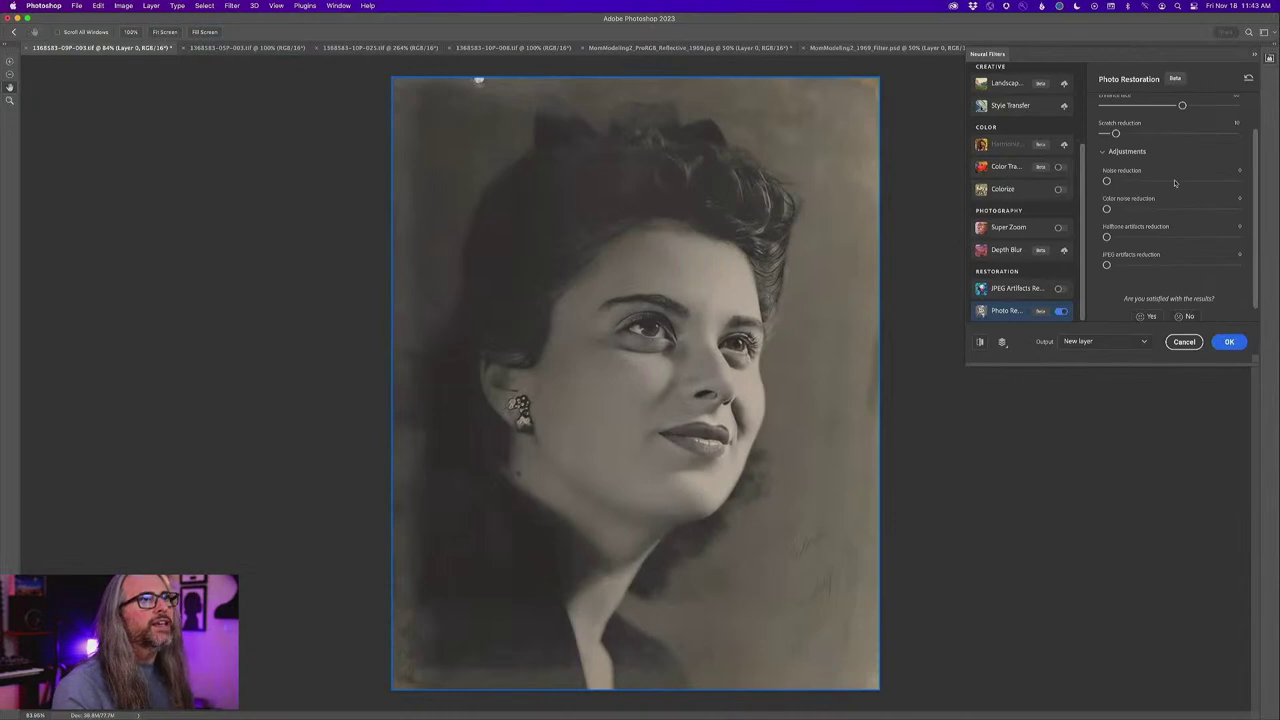
- Review the noise, color noise, halftone and JPEG artifact reduction options, and collapse the additional adjustments
{"action": "scroll", "coordinate": [1104, 232], "scroll_direction": "up", "scroll_amount": 1}
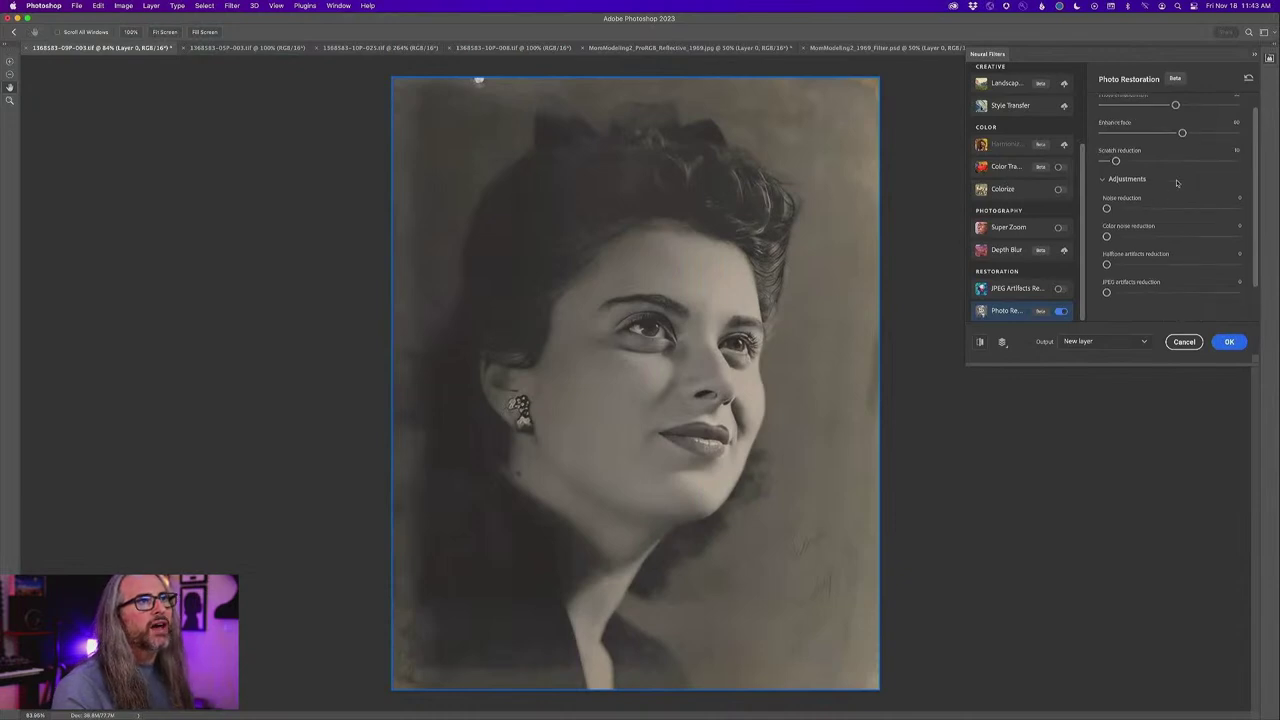
{"action": "scroll", "coordinate": [1149, 141], "scroll_direction": "up", "scroll_amount": 1}
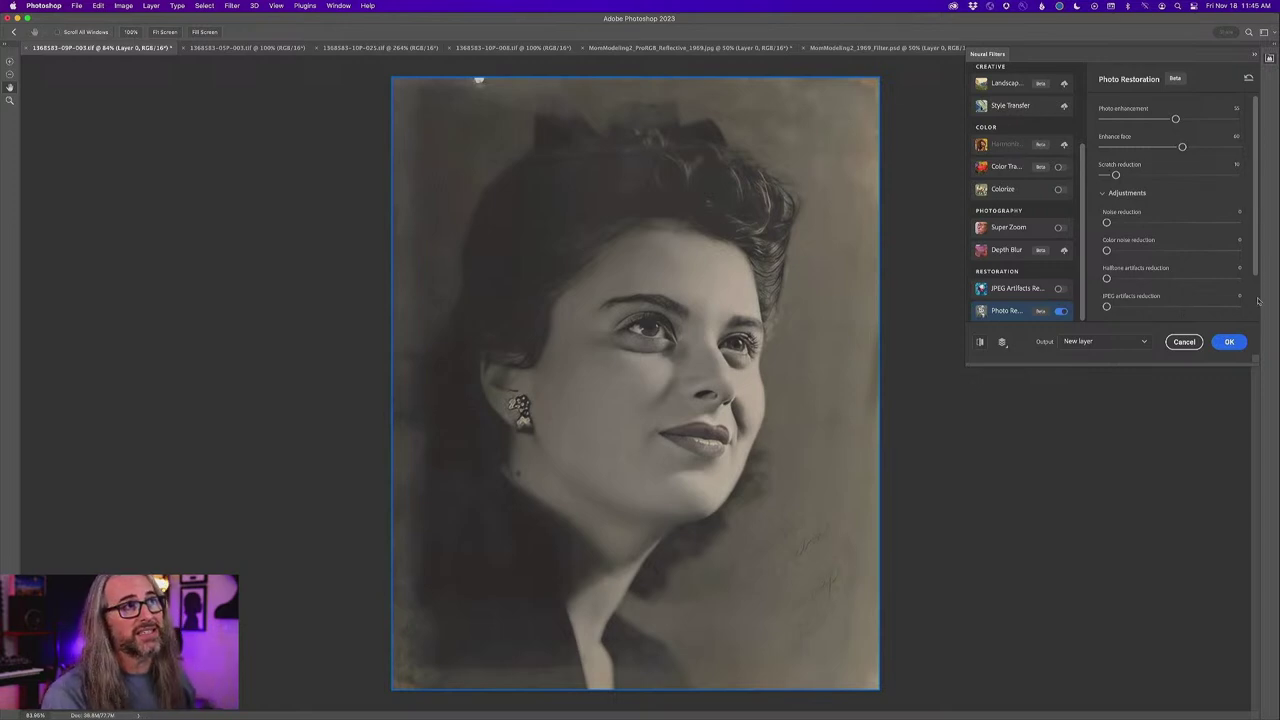
{"action": "left_click", "coordinate": [1104, 194]}
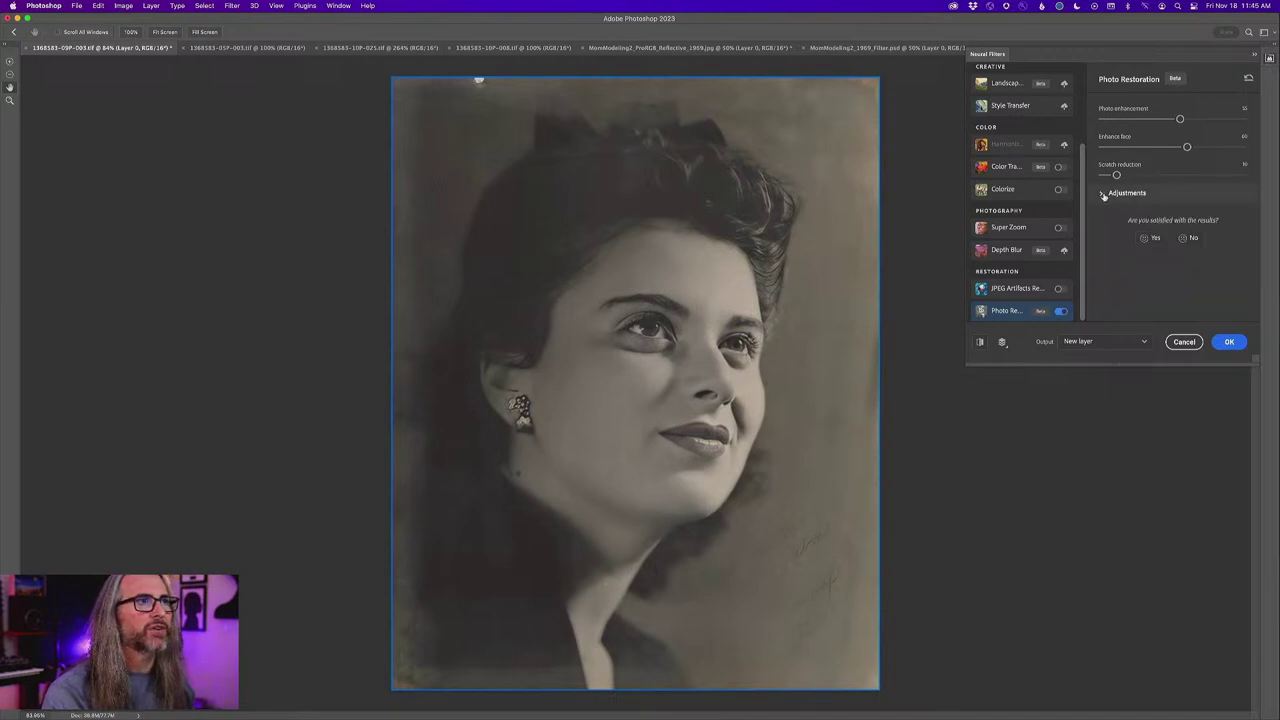
- Compare the restored portrait with the original scan and turn on the Colorize neural filter
{"action": "left_click", "coordinate": [979, 342]}
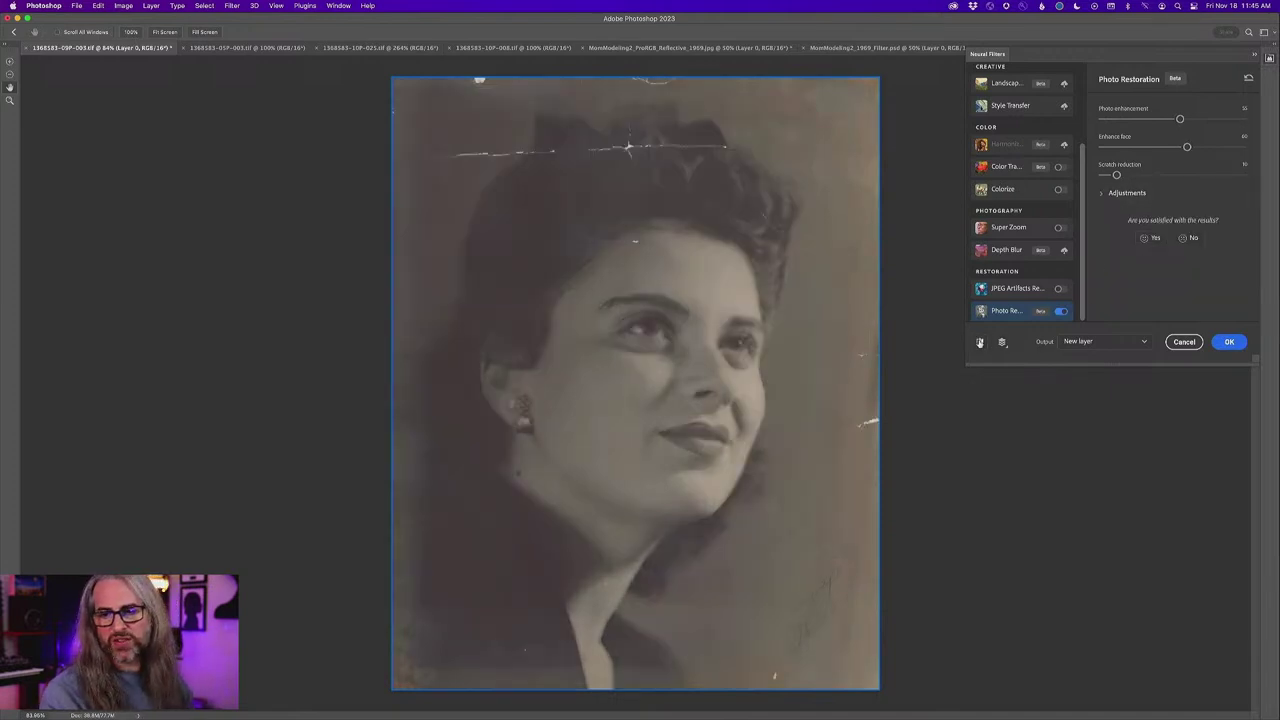
{"action": "left_click", "coordinate": [979, 342]}
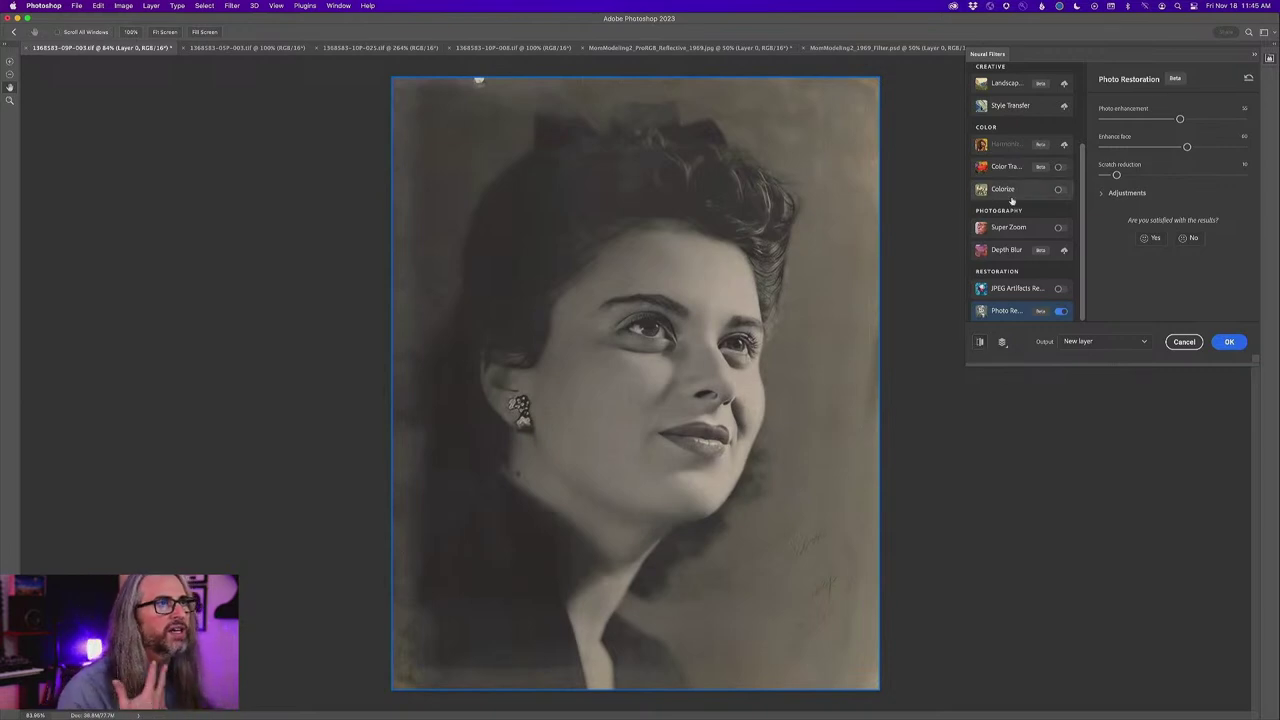
{"action": "mouse_move", "coordinate": [1033, 192]}
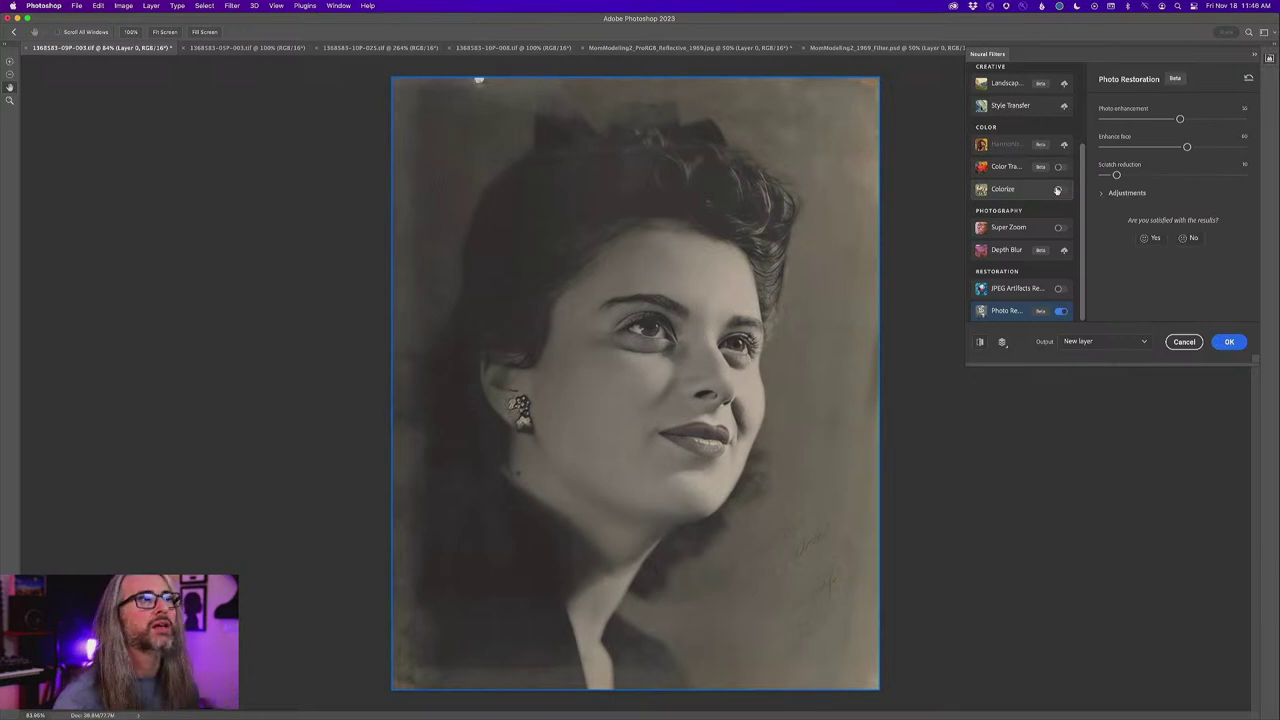
{"action": "left_click", "coordinate": [1057, 190]}
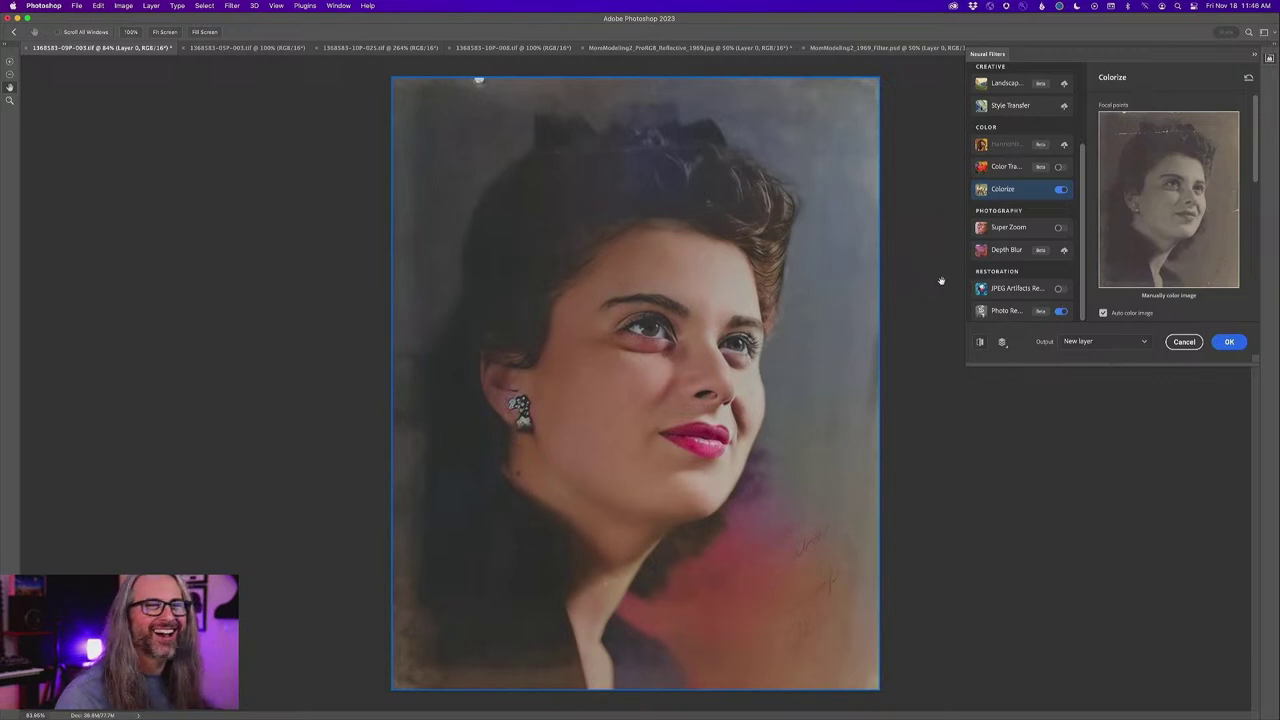
- Compare the colorized portrait with the original scan by switching the filter preview off and on twice
{"action": "left_click", "coordinate": [980, 342]}
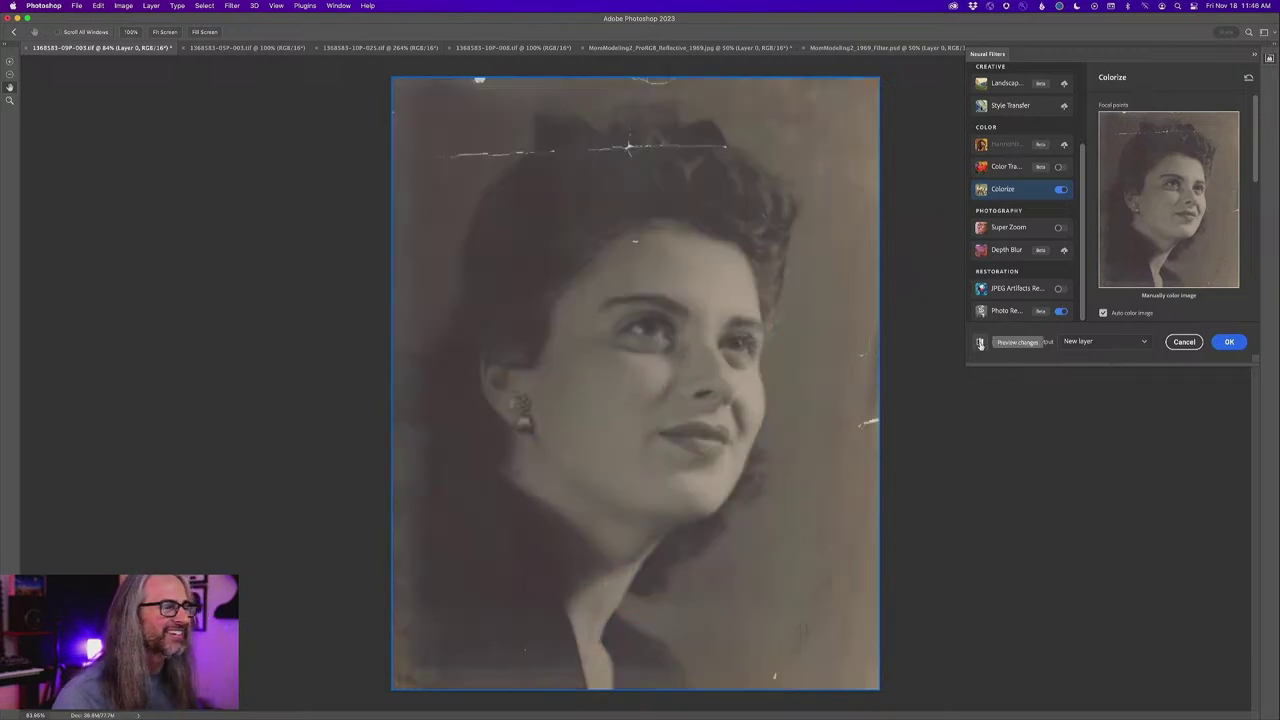
{"action": "left_click", "coordinate": [980, 342]}
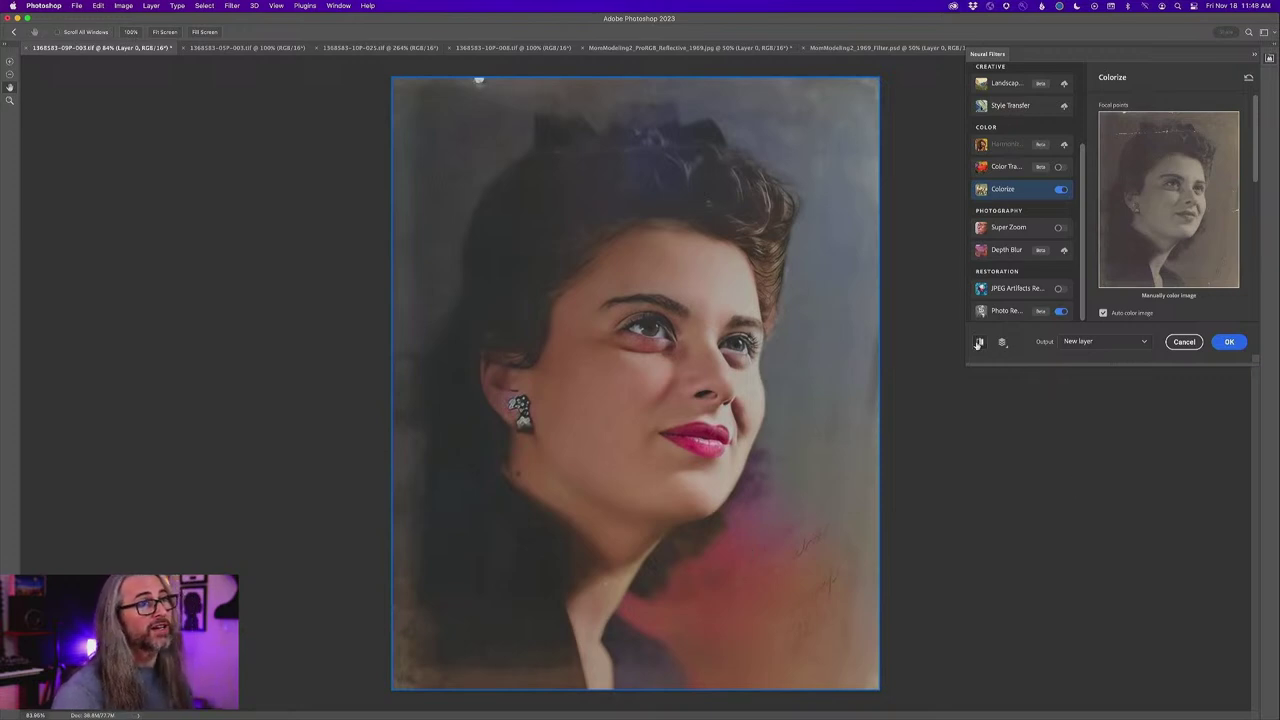
{"action": "left_click", "coordinate": [979, 343]}
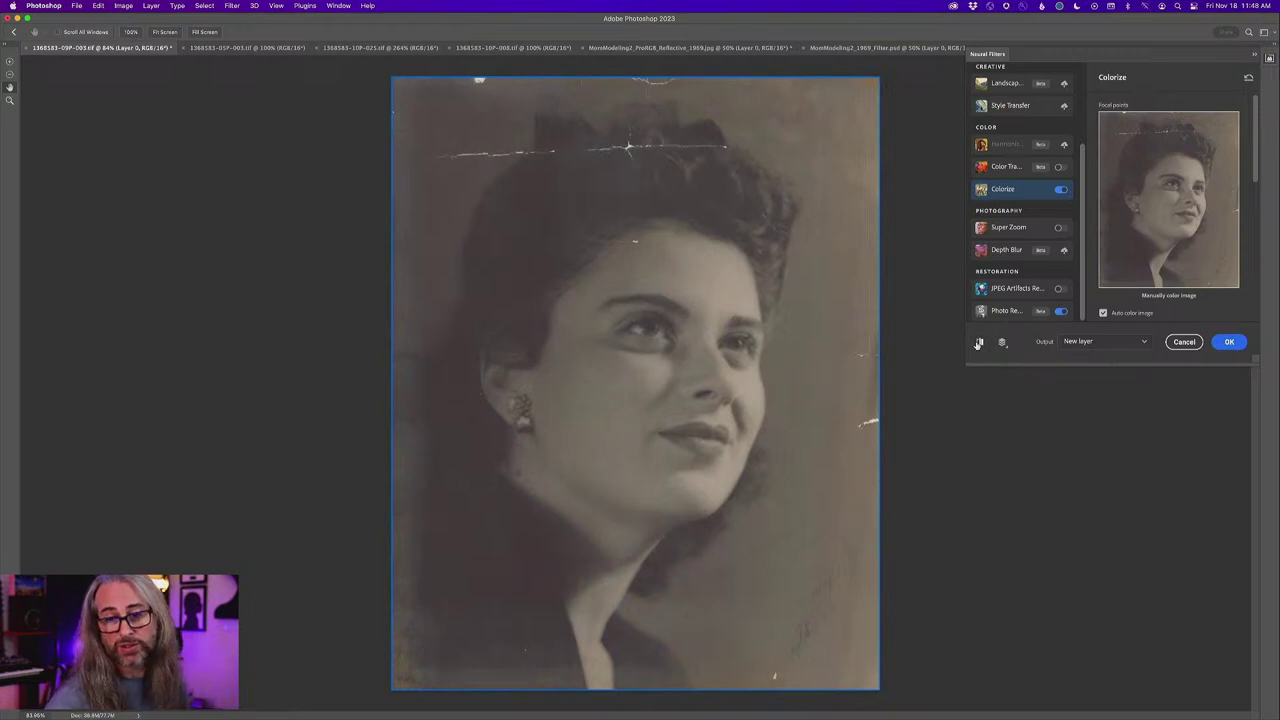
{"action": "left_click", "coordinate": [979, 343]}
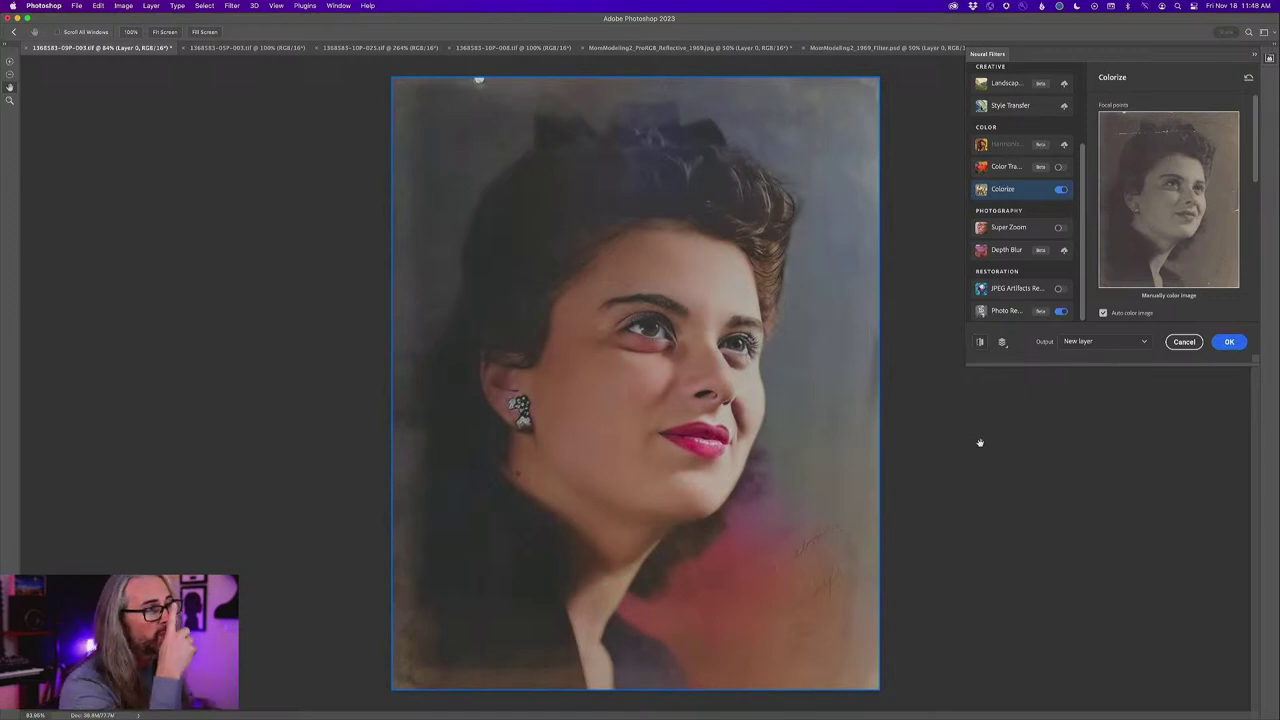
- Apply the Photo Restoration and Colorize filters with the output set to New layer
{"action": "left_click", "coordinate": [1142, 344]}
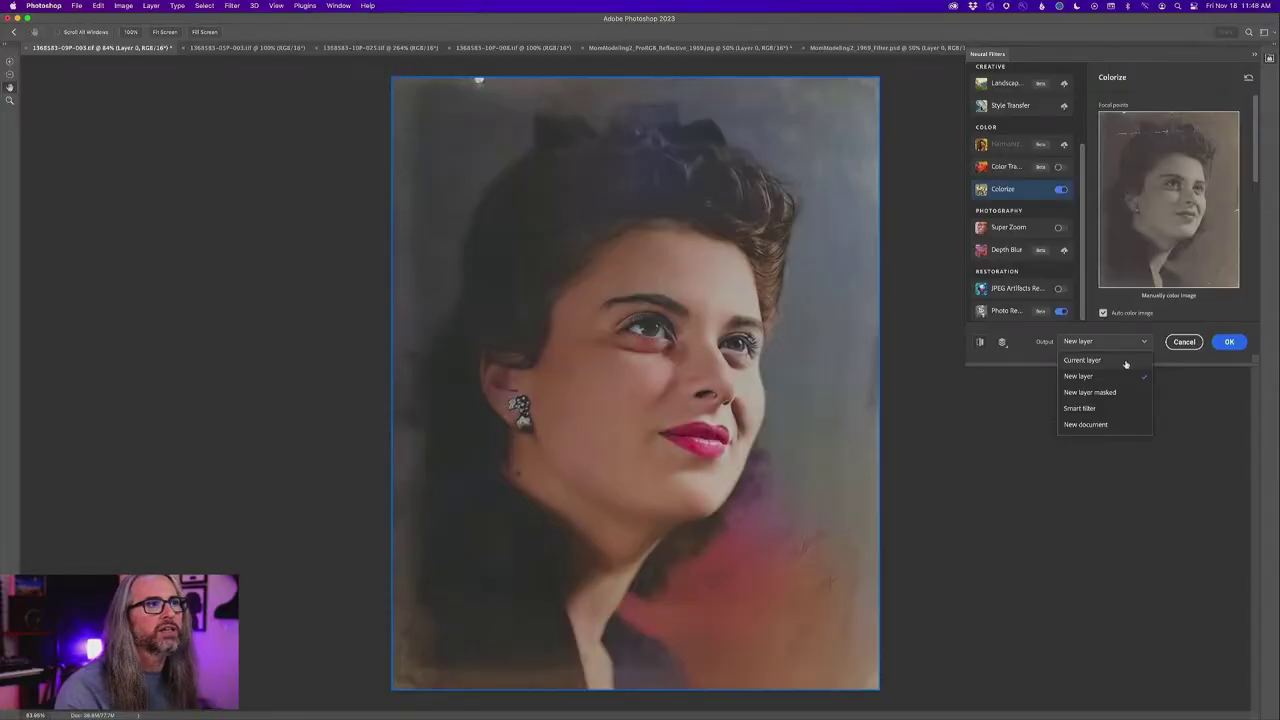
{"action": "left_click", "coordinate": [1105, 376]}
{"action": "left_click", "coordinate": [1230, 344]}
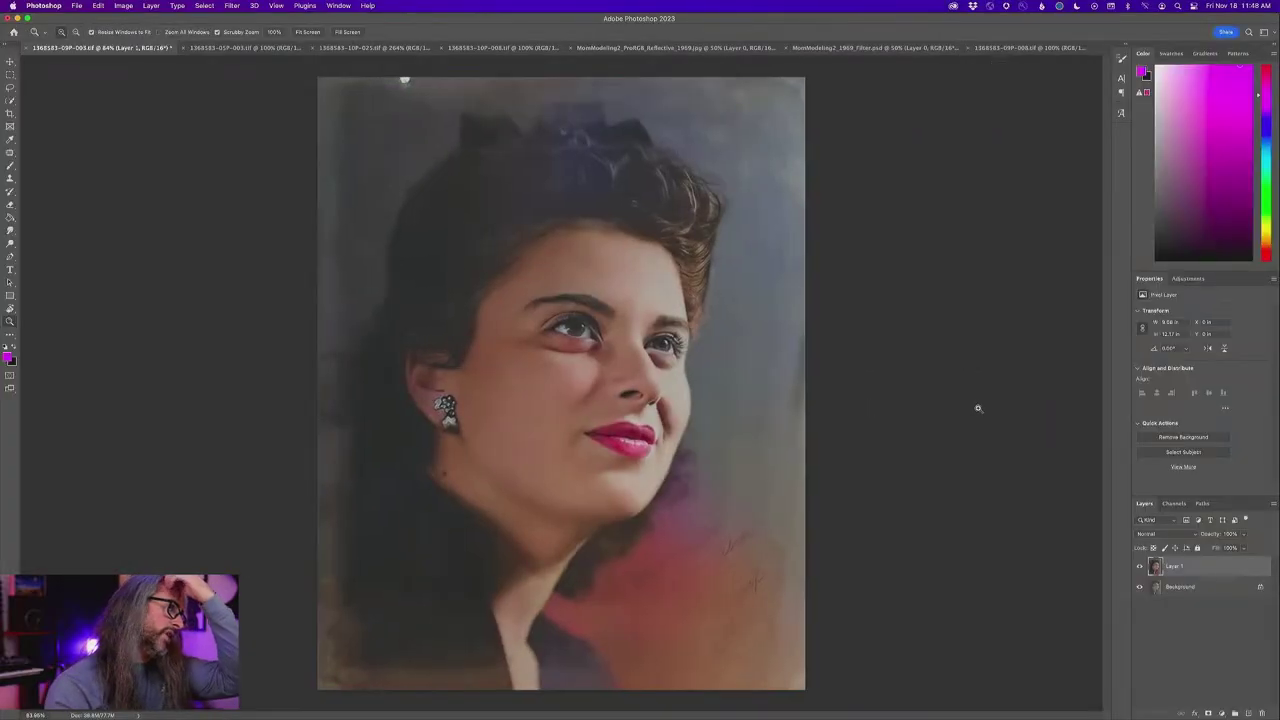
- Toggle the visibility of Layer 1 repeatedly to compare the restored, colorized portrait with the Background scan
{"action": "left_click", "coordinate": [1139, 567]}
{"action": "left_click", "coordinate": [1139, 567]}
{"action": "left_click", "coordinate": [1139, 567]}
{"action": "left_click", "coordinate": [1139, 567]}
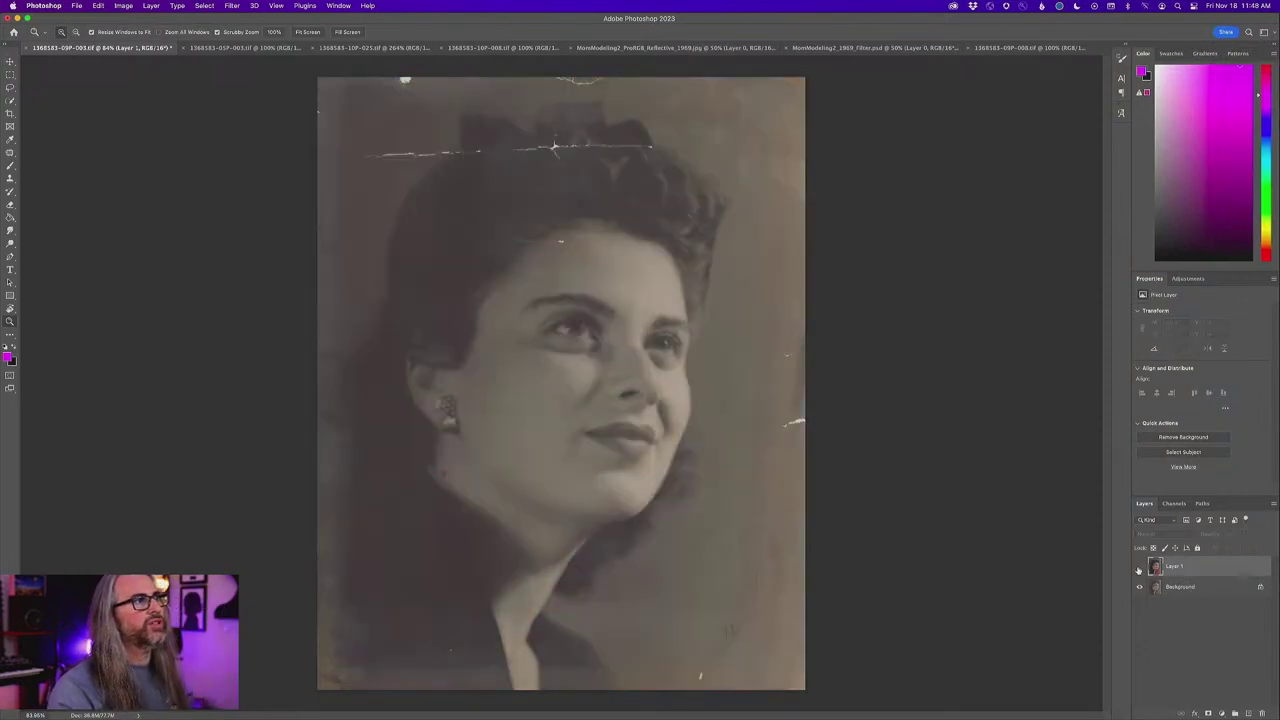
{"action": "left_click", "coordinate": [1139, 567]}
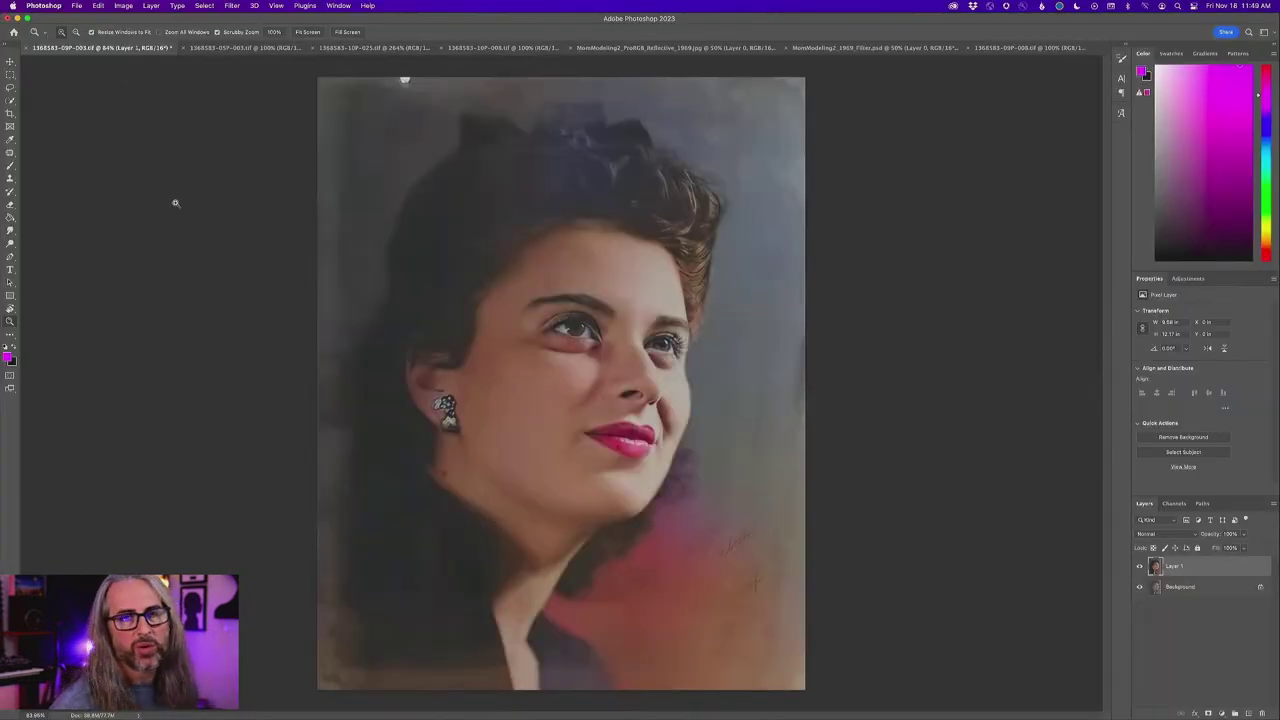
- Switch to the faded color photo of the long-haired woman outdoors and open Neural Filters for it
{"action": "left_click", "coordinate": [235, 48]}
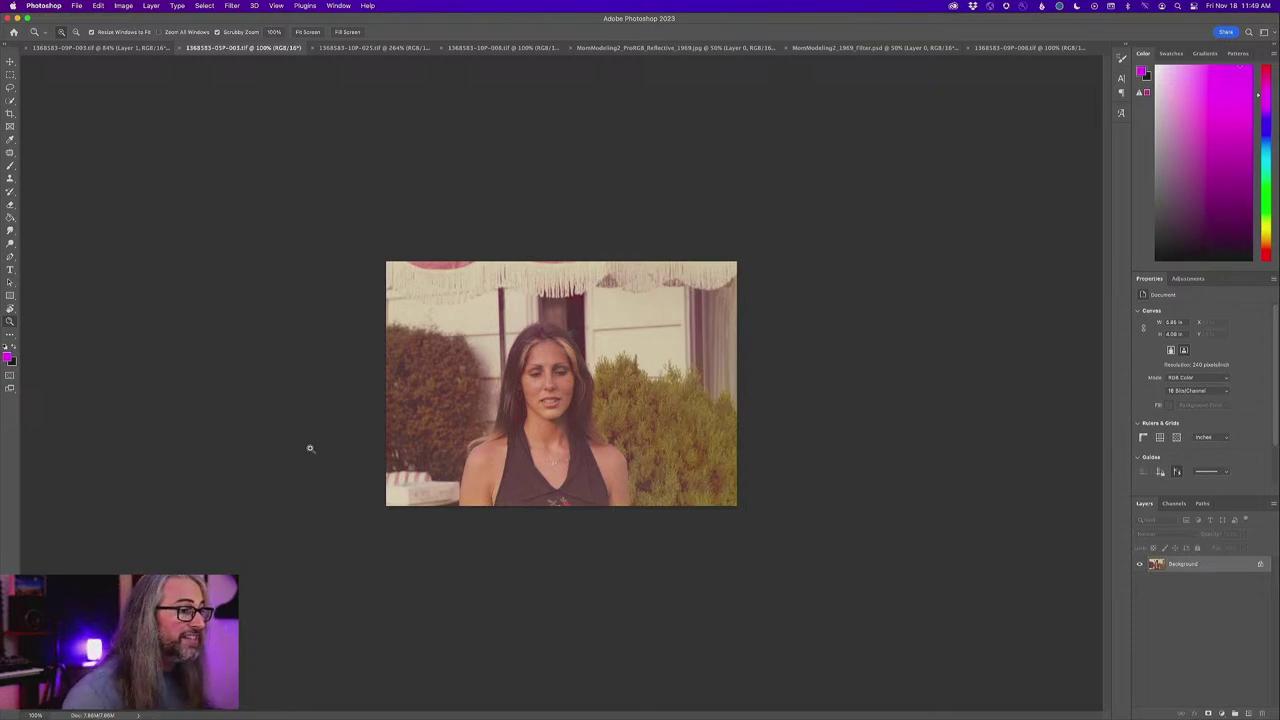
{"action": "left_click", "coordinate": [110, 48]}
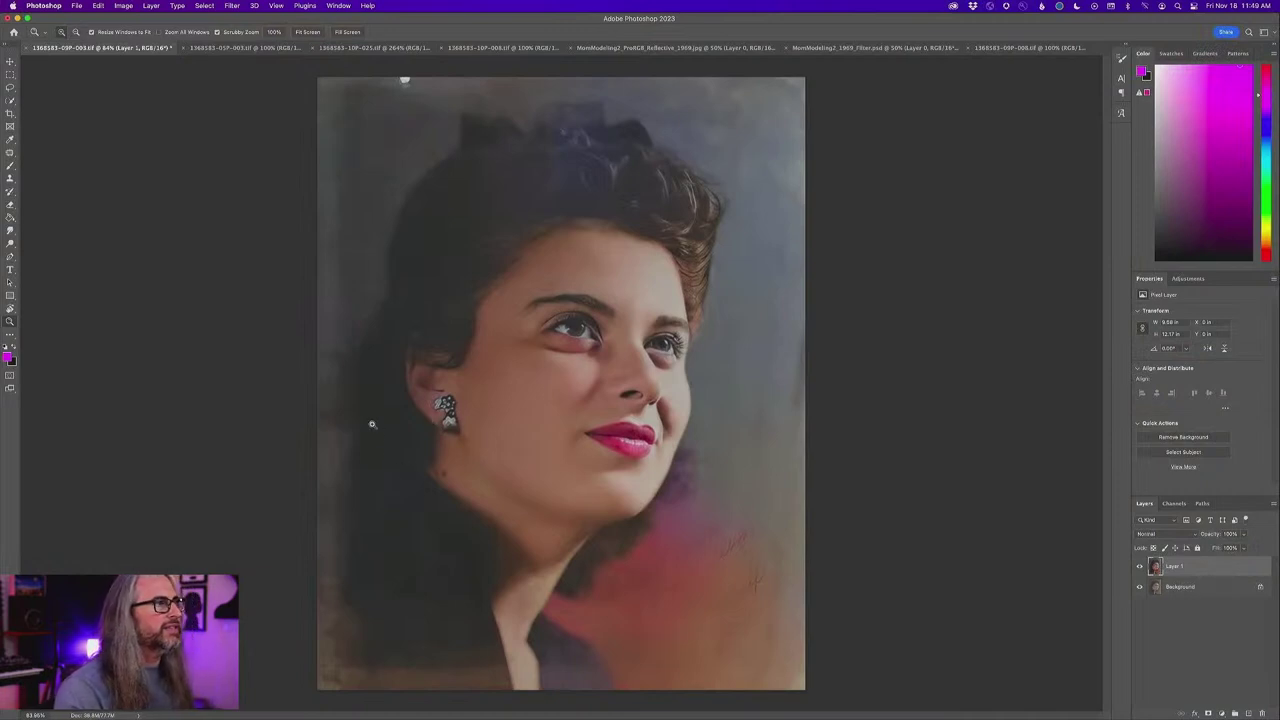
{"action": "left_click", "coordinate": [237, 48]}
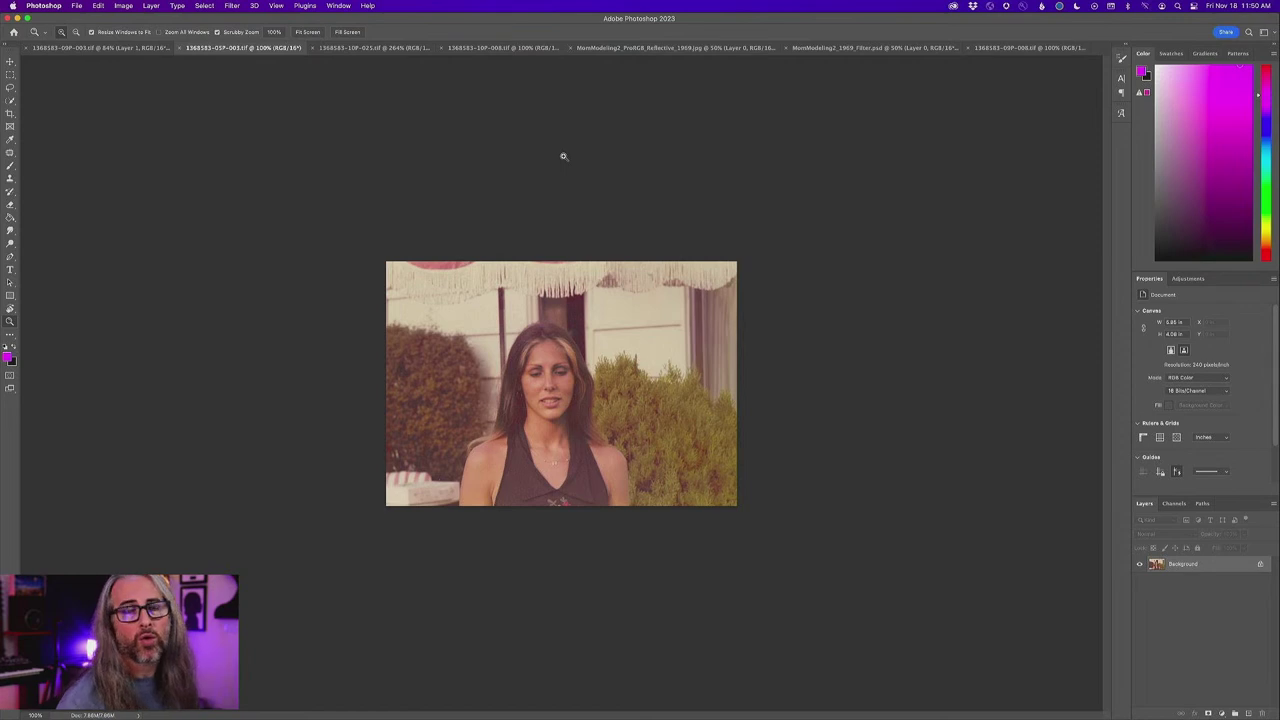
{"action": "left_click", "coordinate": [536, 350]}
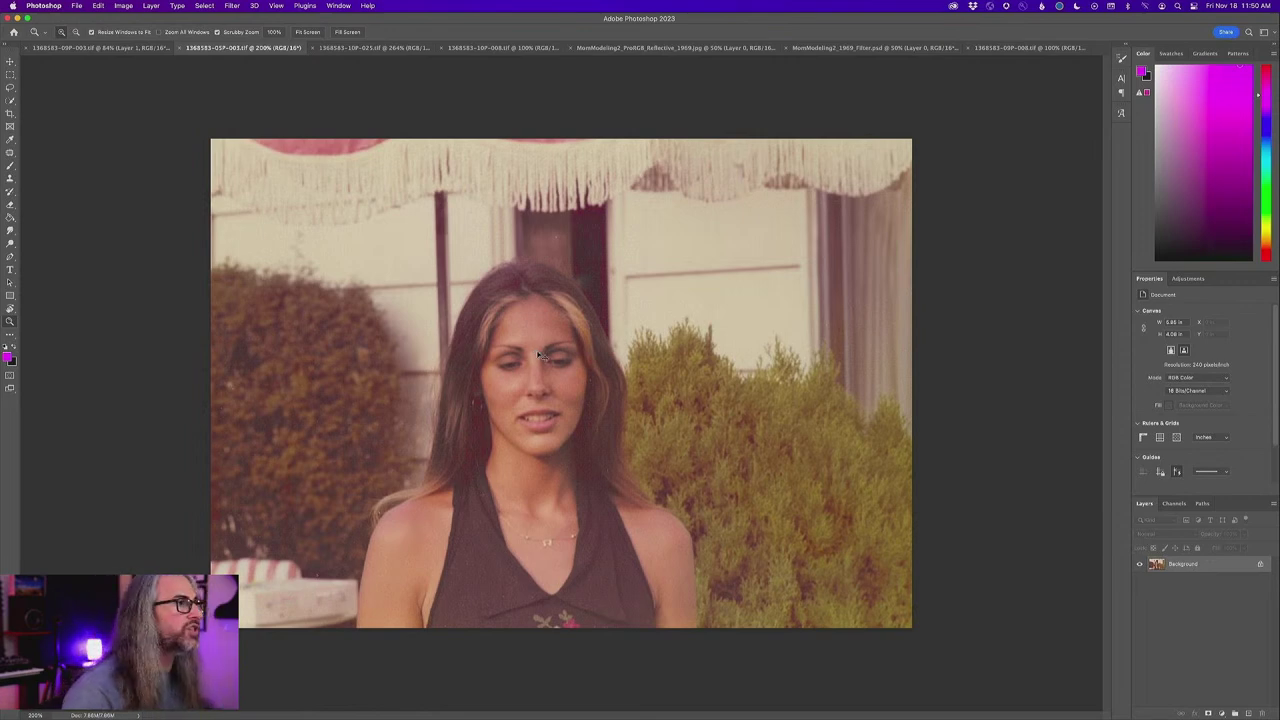
{"action": "scroll", "coordinate": [538, 354], "scroll_direction": "up", "scroll_amount": 2}
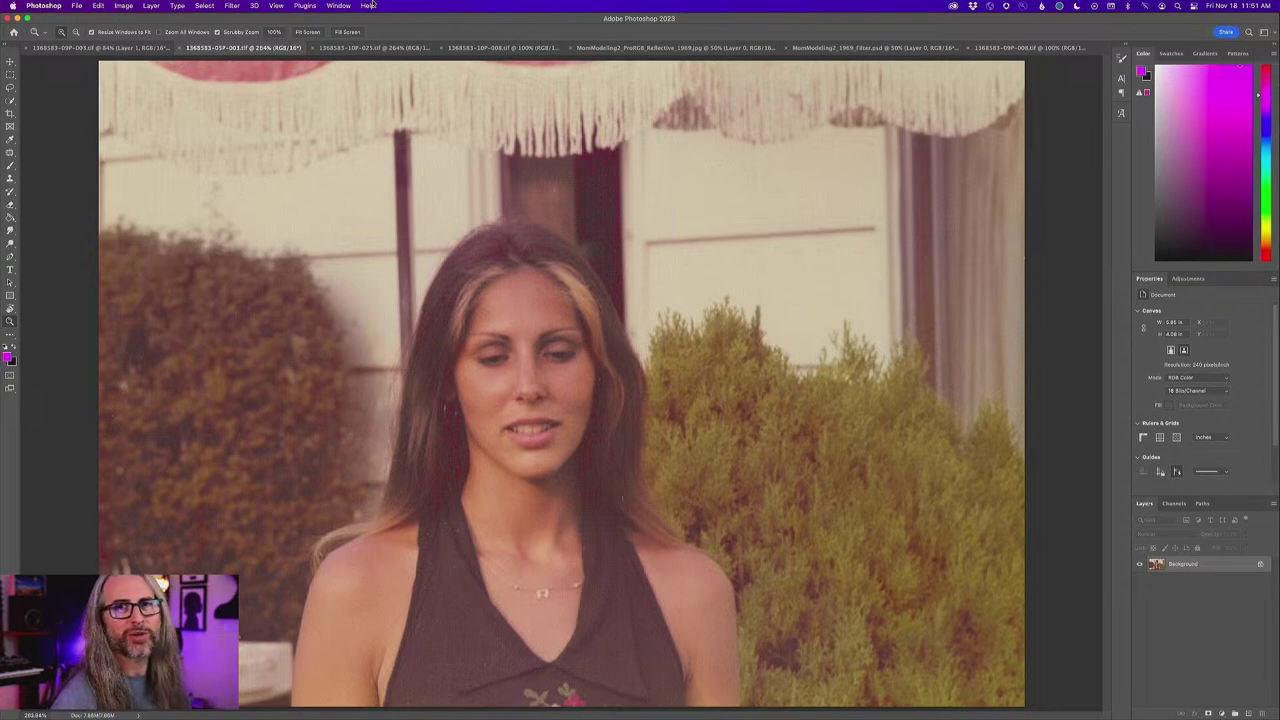
{"action": "left_click", "coordinate": [230, 5]}
{"action": "left_click", "coordinate": [253, 48]}
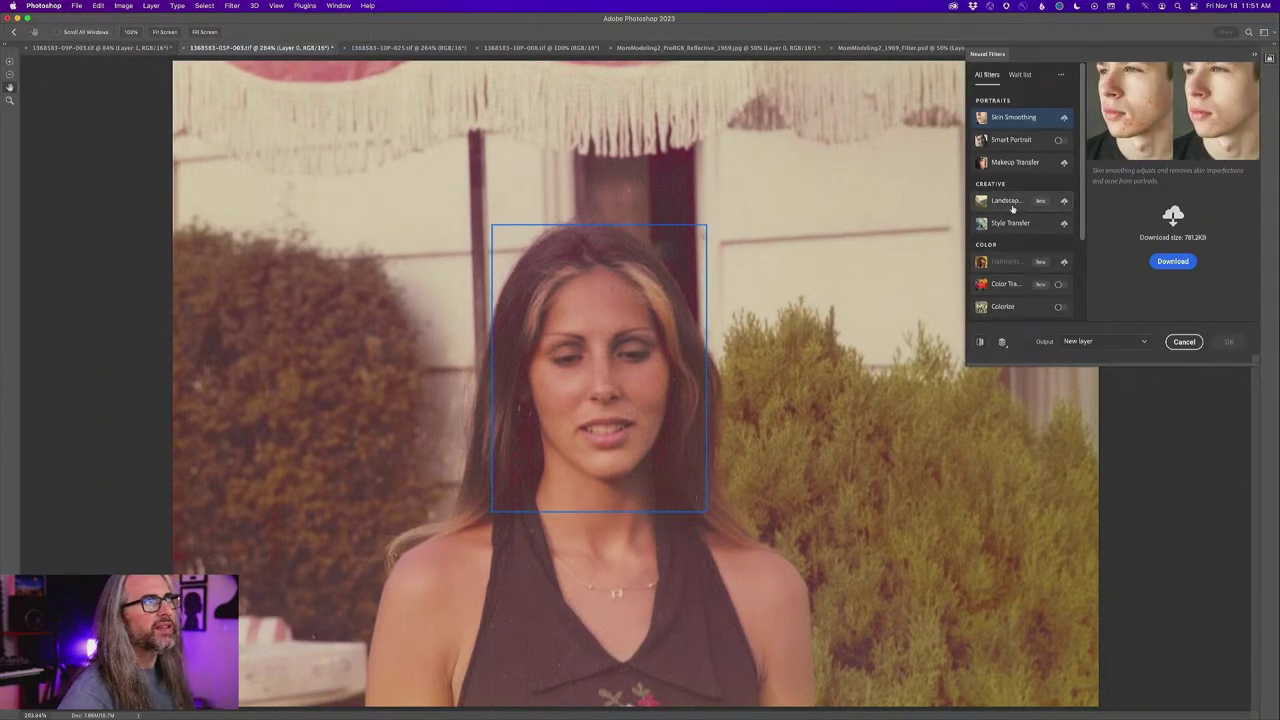
- Turn on the Super Zoom filter and enlarge the photo to 3x around the woman's face
{"action": "scroll", "coordinate": [1015, 230], "scroll_direction": "down", "scroll_amount": 3}
{"action": "scroll", "coordinate": [1017, 247], "scroll_direction": "down", "scroll_amount": 2}
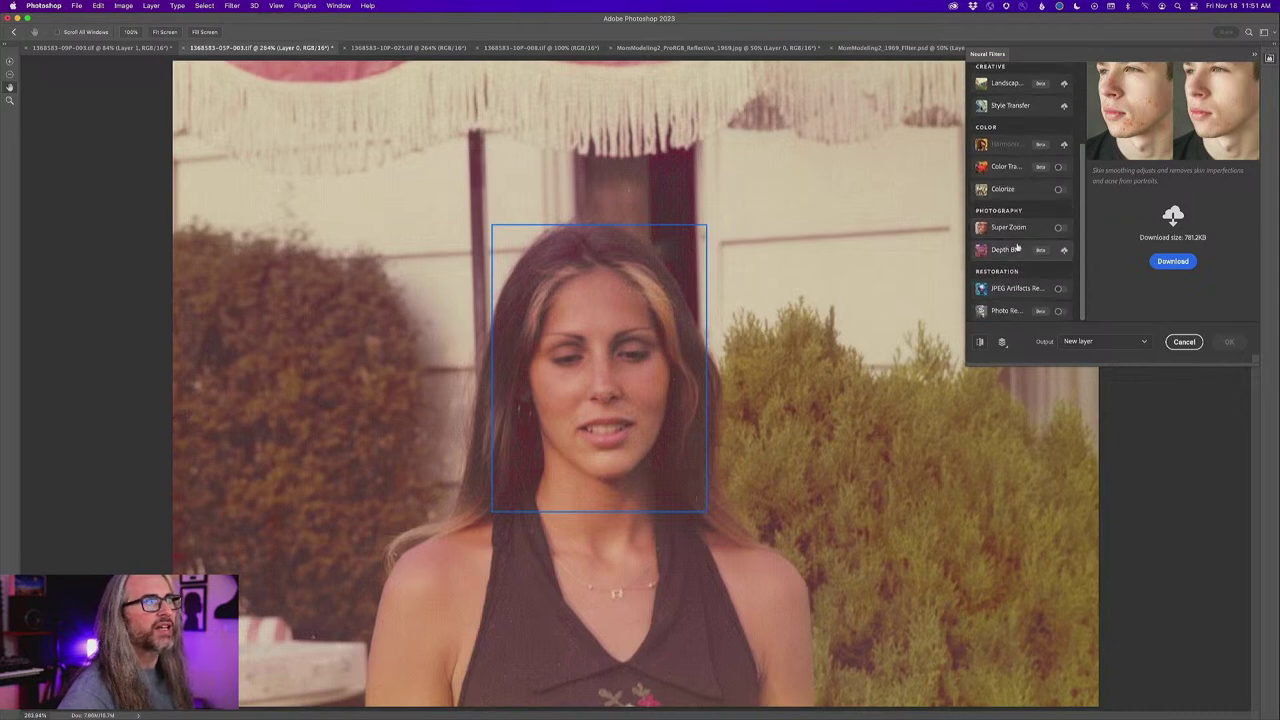
{"action": "scroll", "coordinate": [1019, 243], "scroll_direction": "up", "scroll_amount": 1}
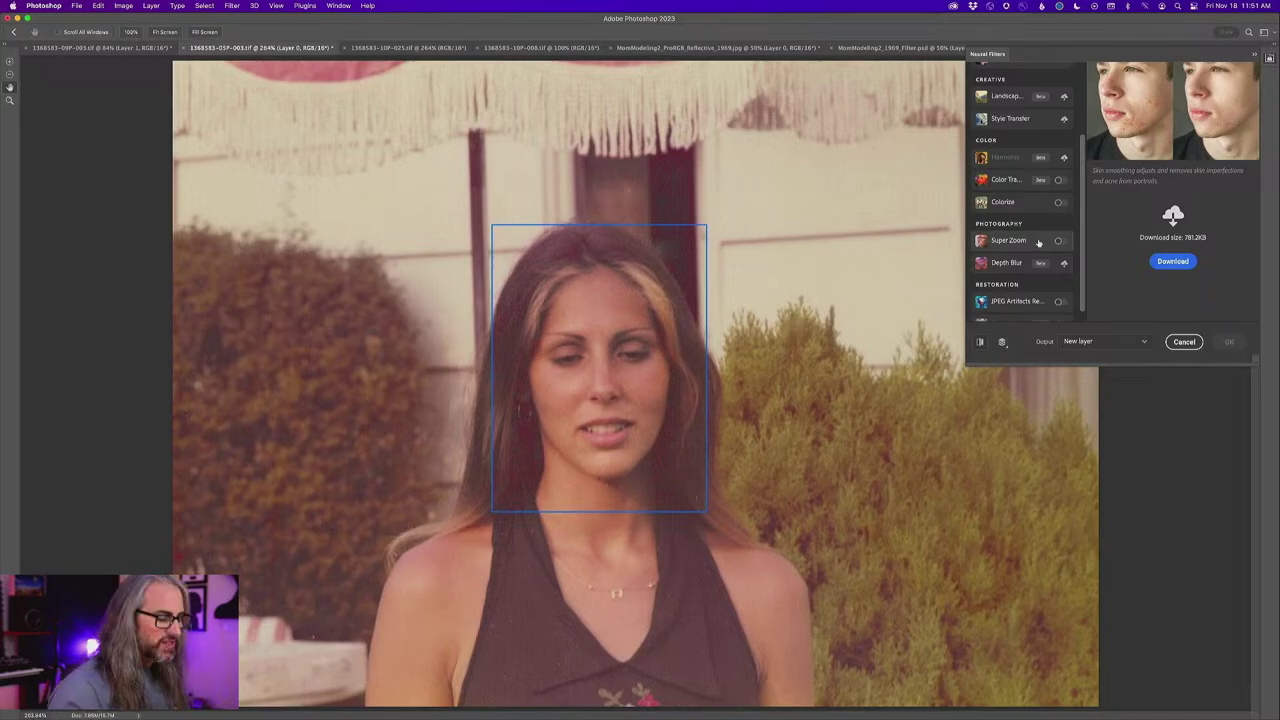
{"action": "mouse_move", "coordinate": [1038, 243]}
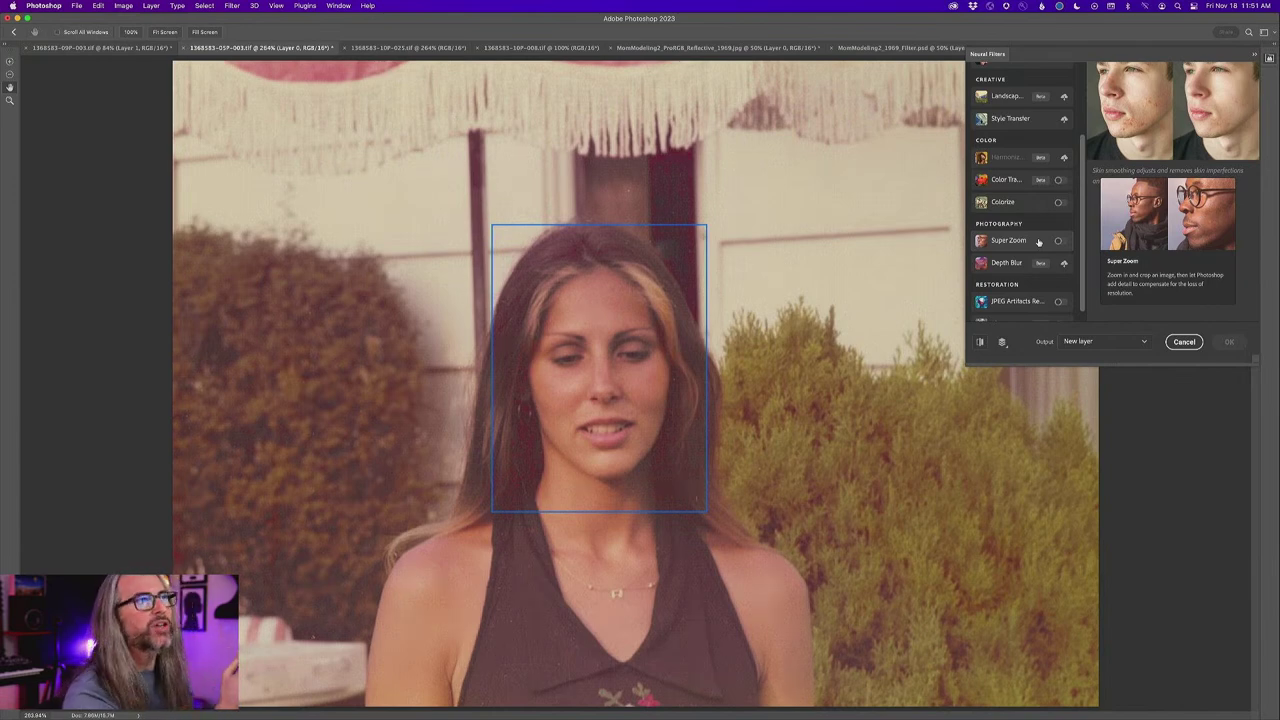
{"action": "left_click", "coordinate": [1036, 241]}
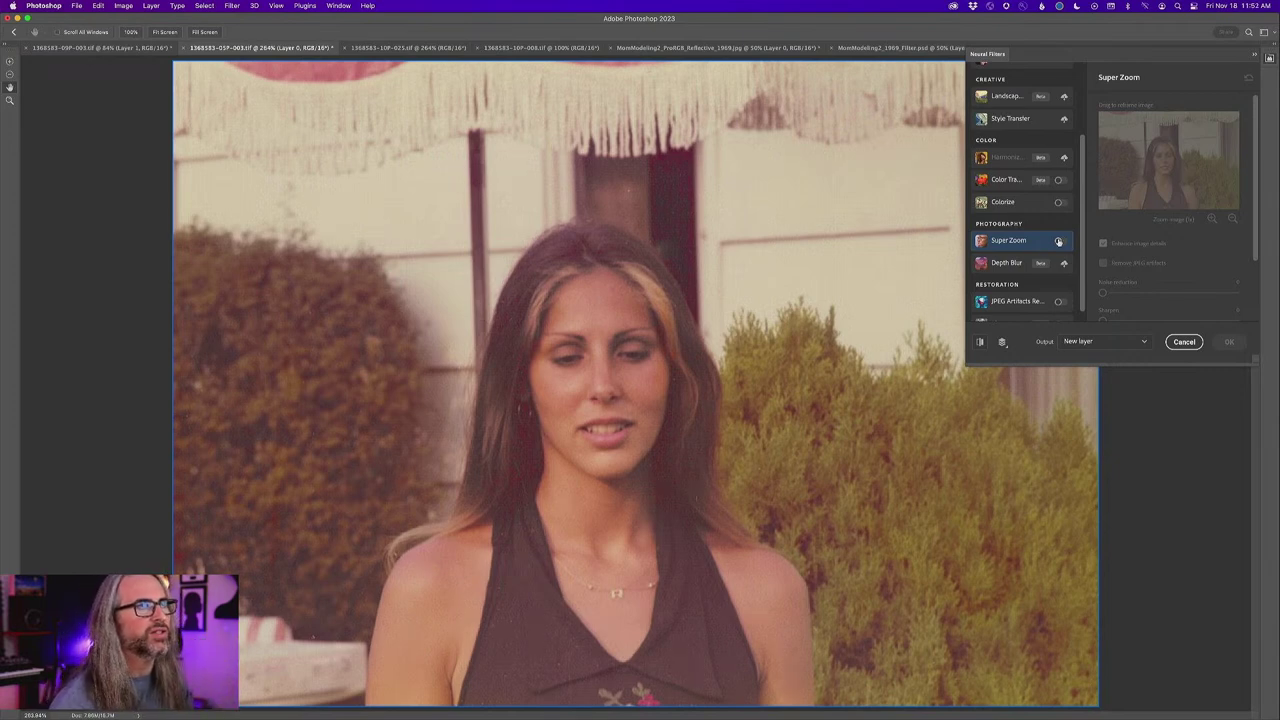
{"action": "left_click", "coordinate": [1059, 241]}
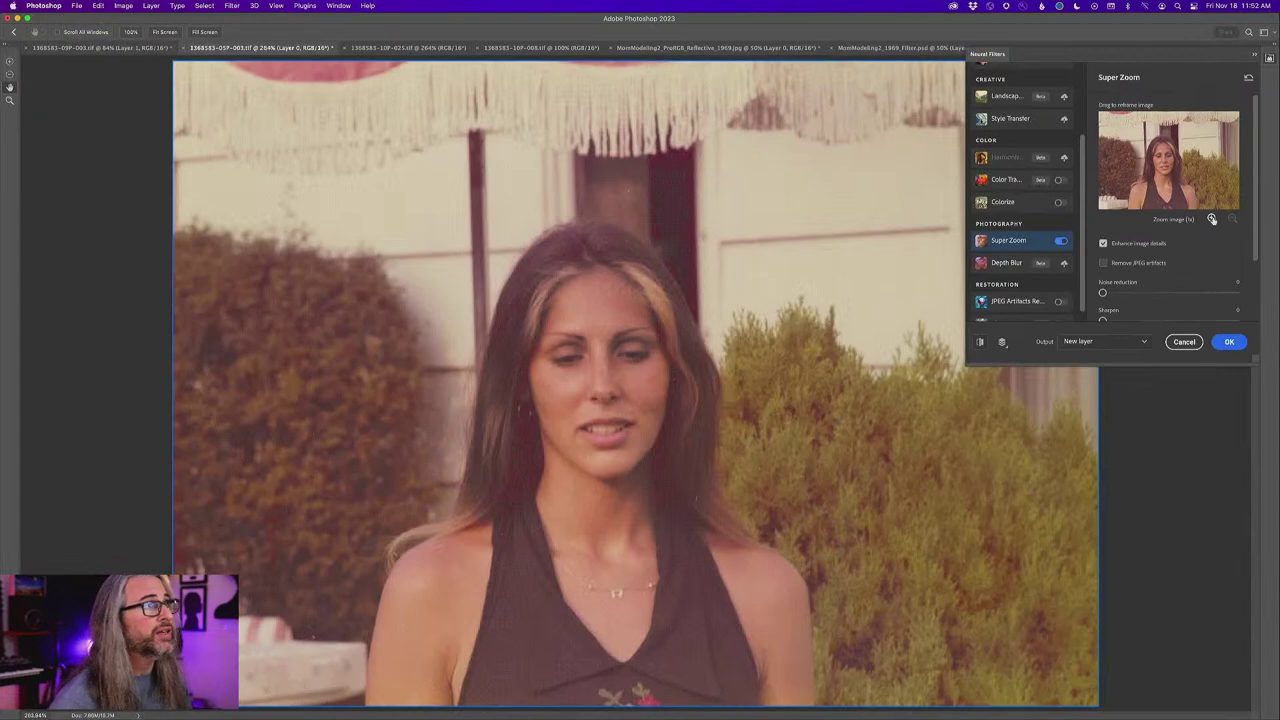
{"action": "left_click", "coordinate": [1212, 219]}
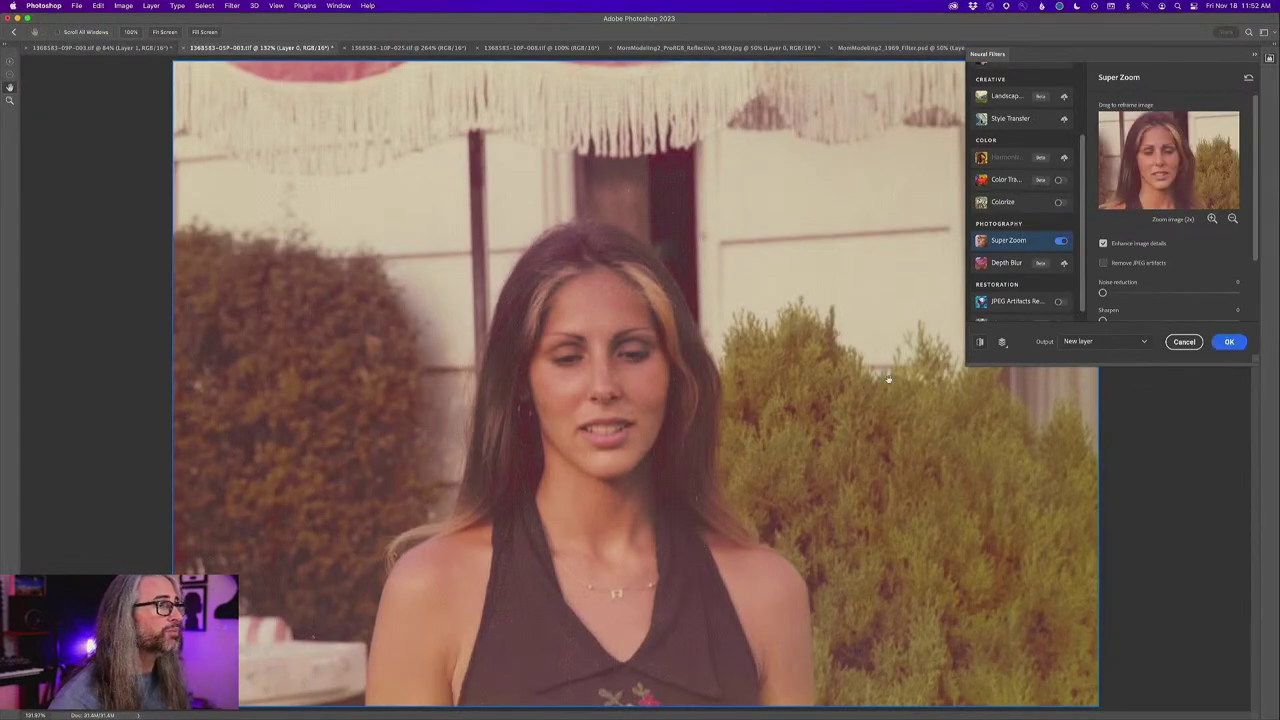
{"action": "left_click", "coordinate": [1212, 219]}
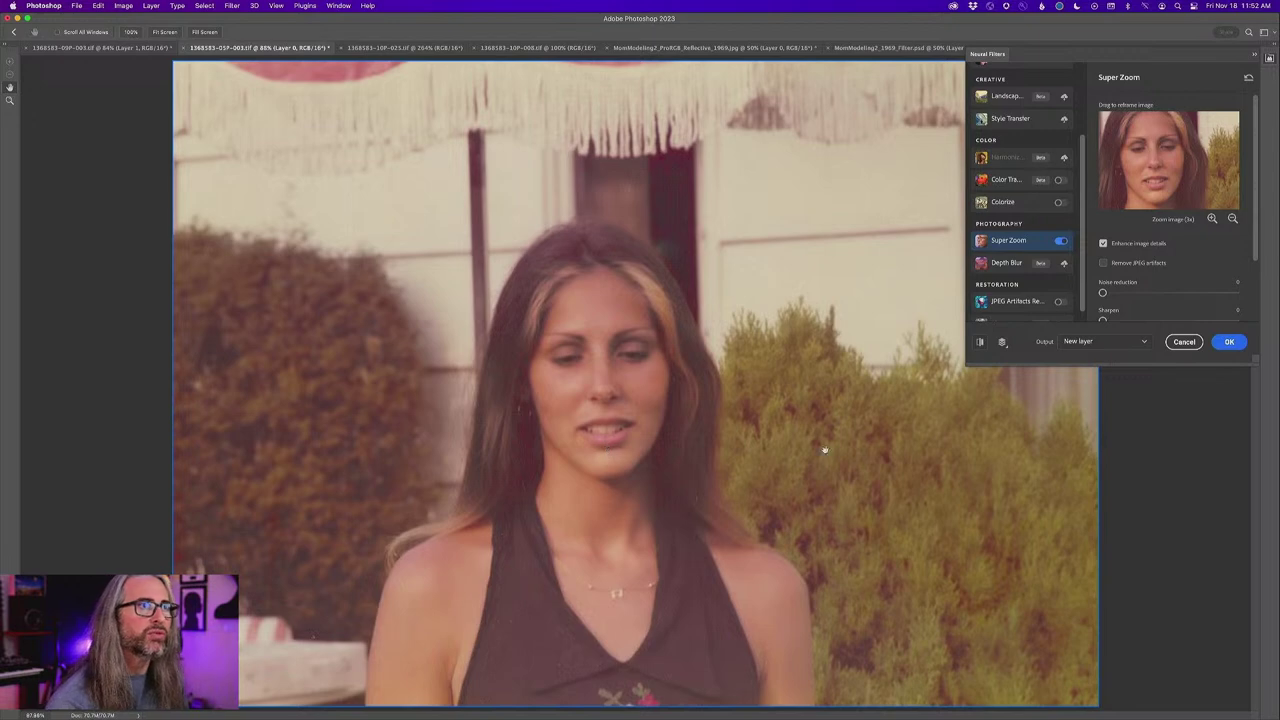
- Raise Super Zoom's Sharpen to about a third of its range and turn on Enhance face details
{"action": "left_click_drag", "start_coordinate": [1260, 230], "coordinate": [1260, 293]}
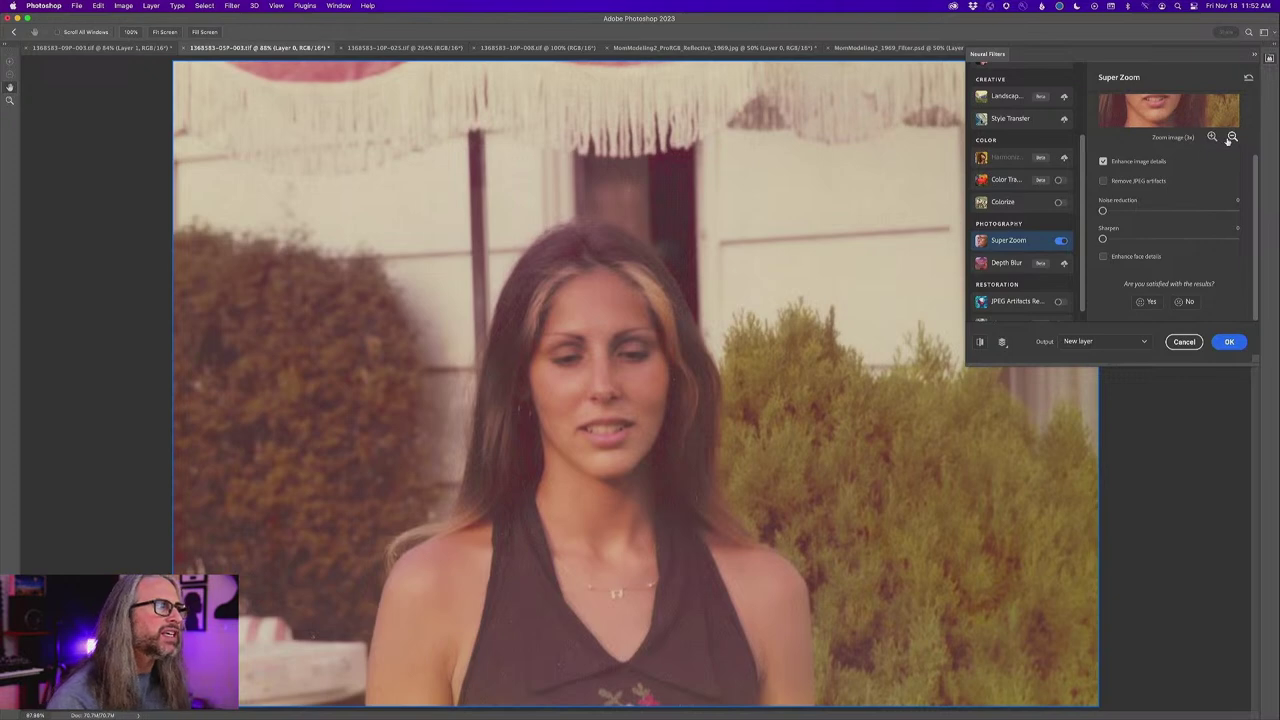
{"action": "left_click_drag", "start_coordinate": [1102, 238], "coordinate": [1146, 239]}
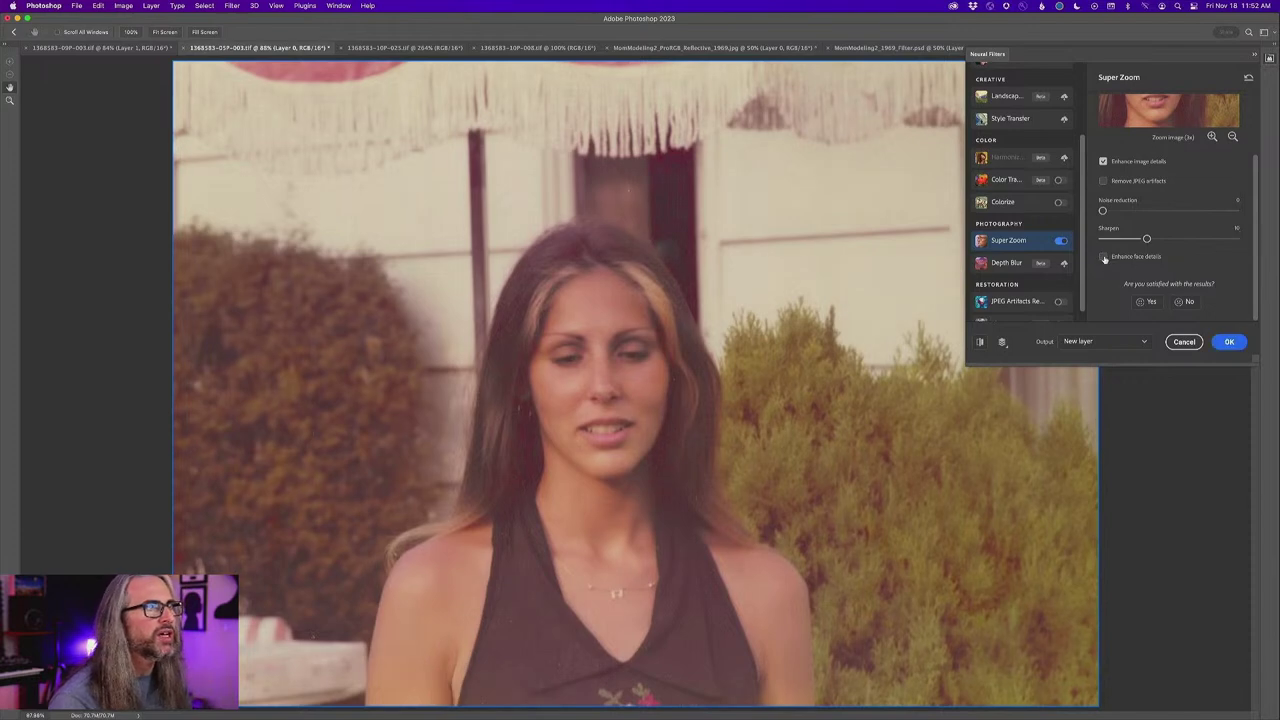
{"action": "left_click", "coordinate": [1103, 257]}
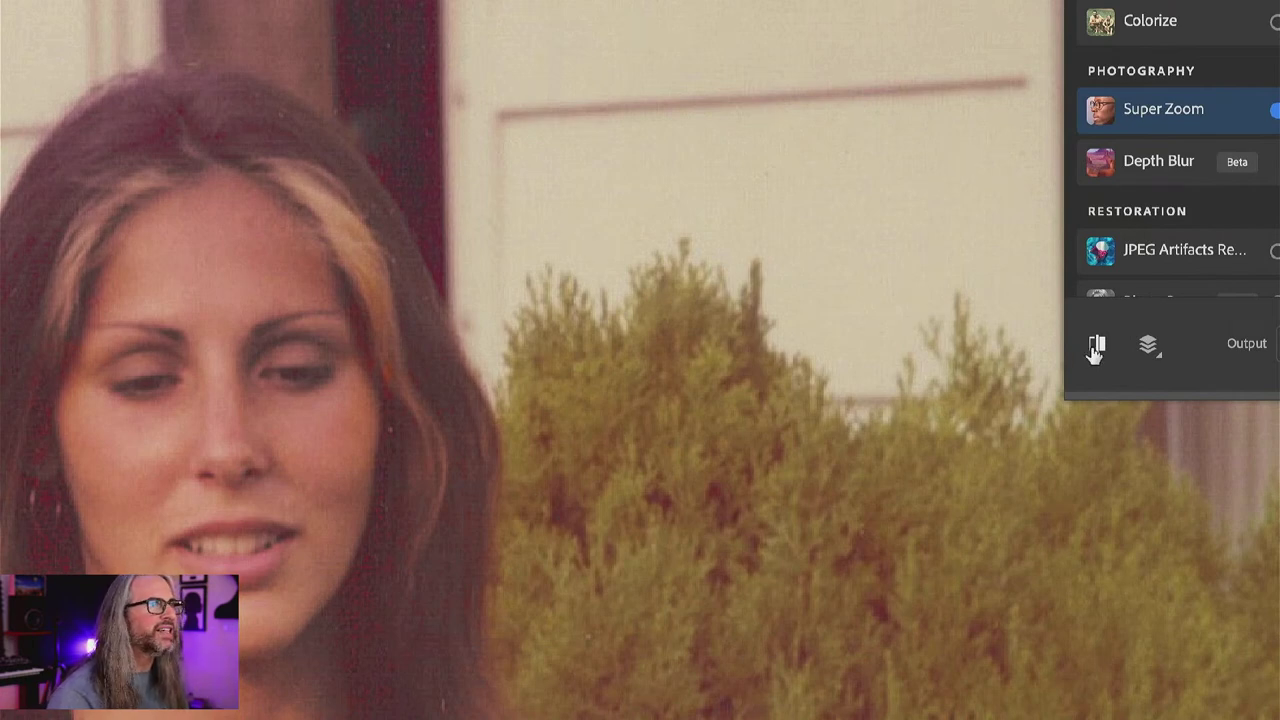
- Compare the Super Zoom result with the original photo repeatedly, checking the woman's face and hair
{"action": "left_click", "coordinate": [1095, 348]}
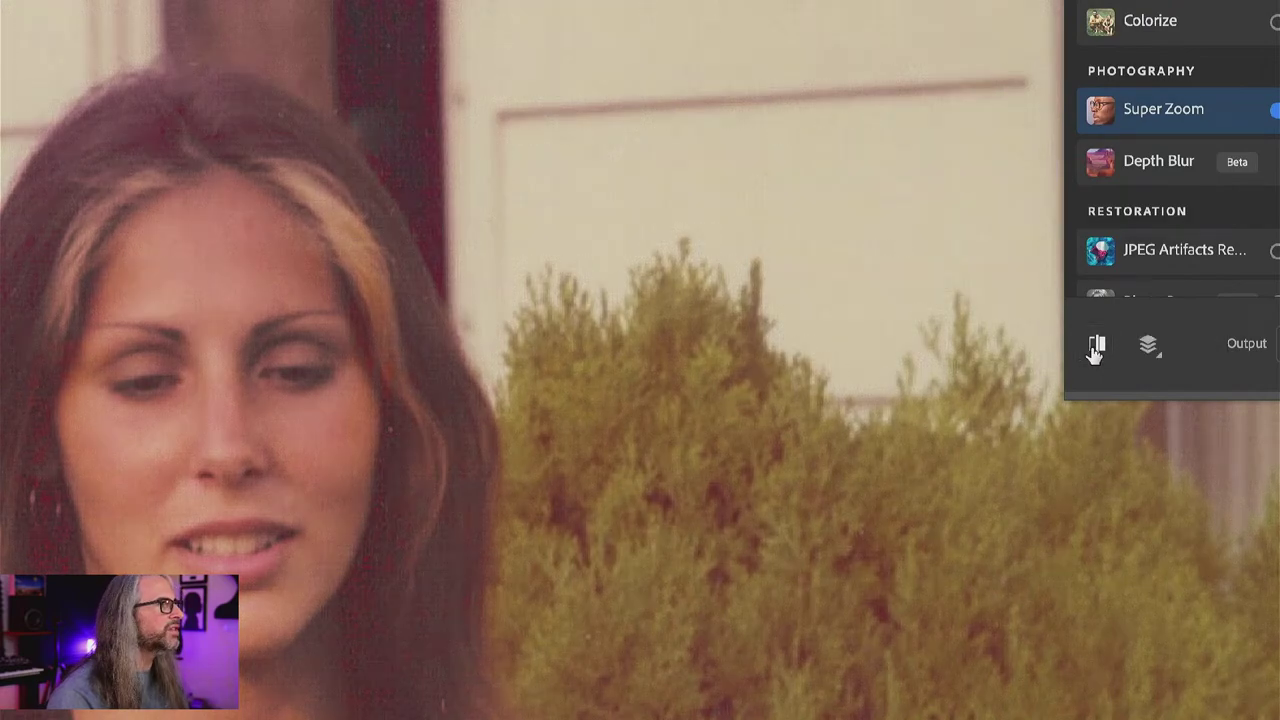
{"action": "left_click", "coordinate": [1095, 348]}
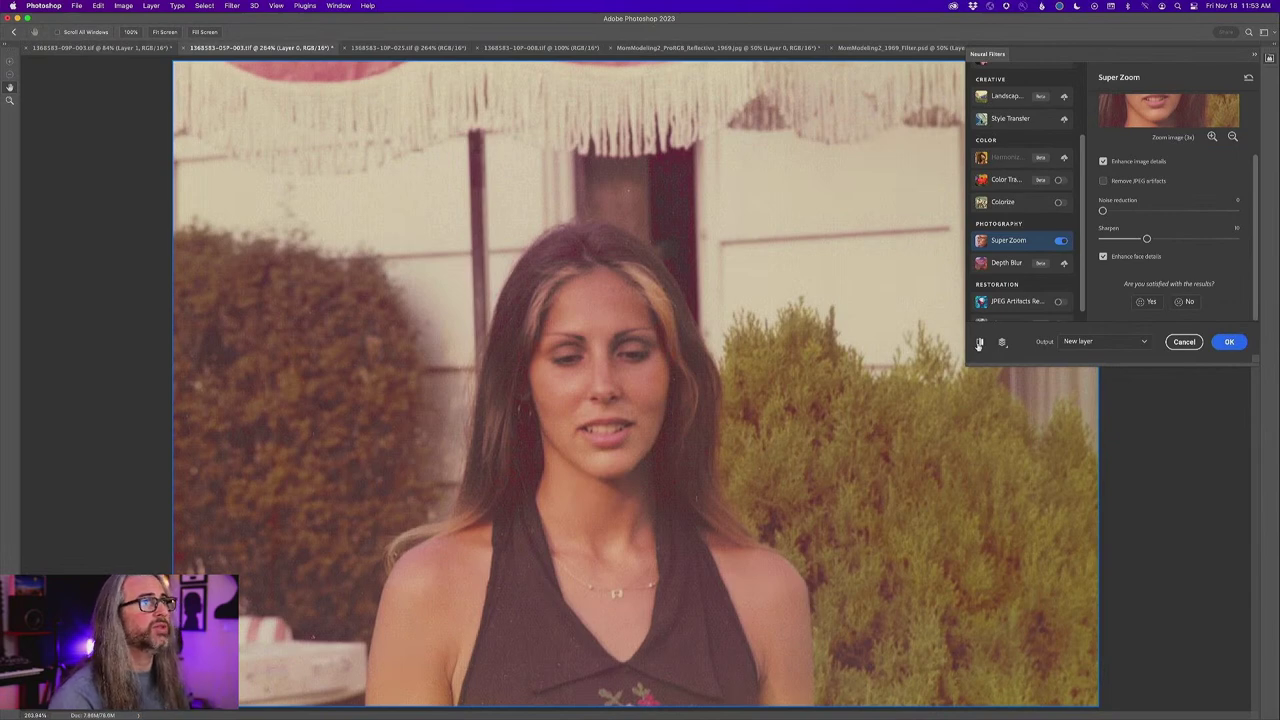
{"action": "left_click", "coordinate": [979, 344]}
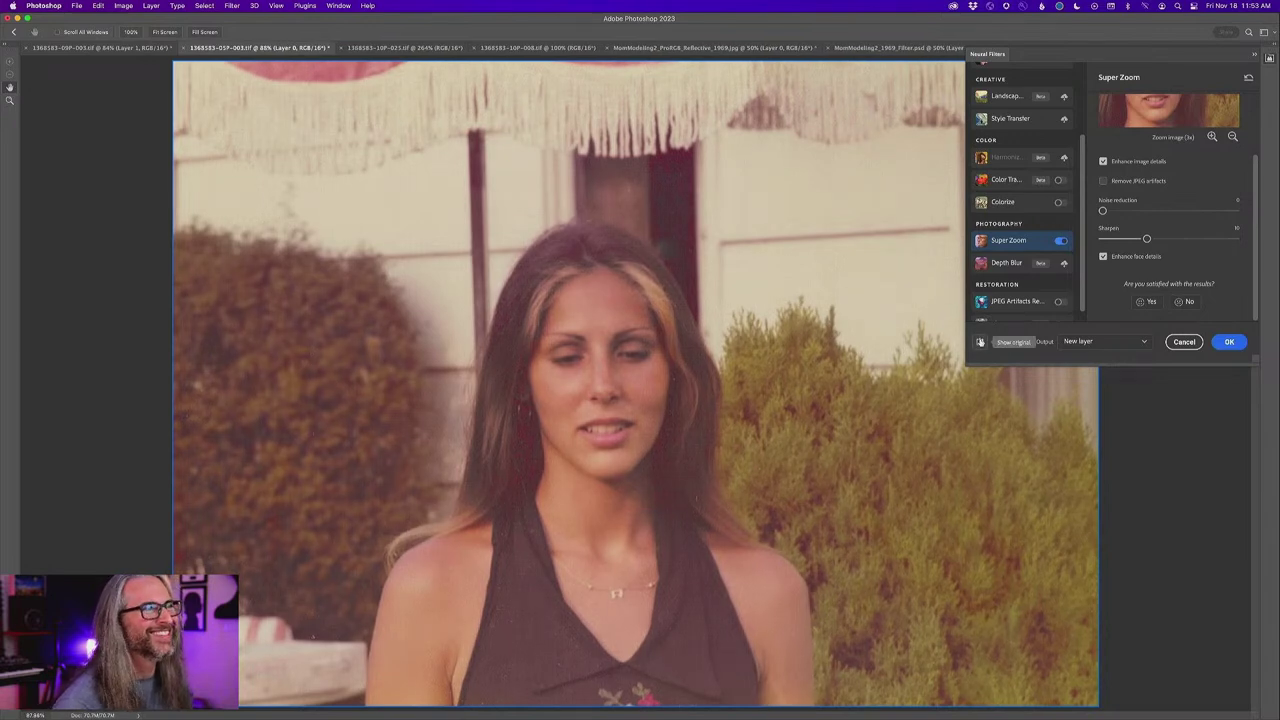
{"action": "left_click", "coordinate": [980, 342]}
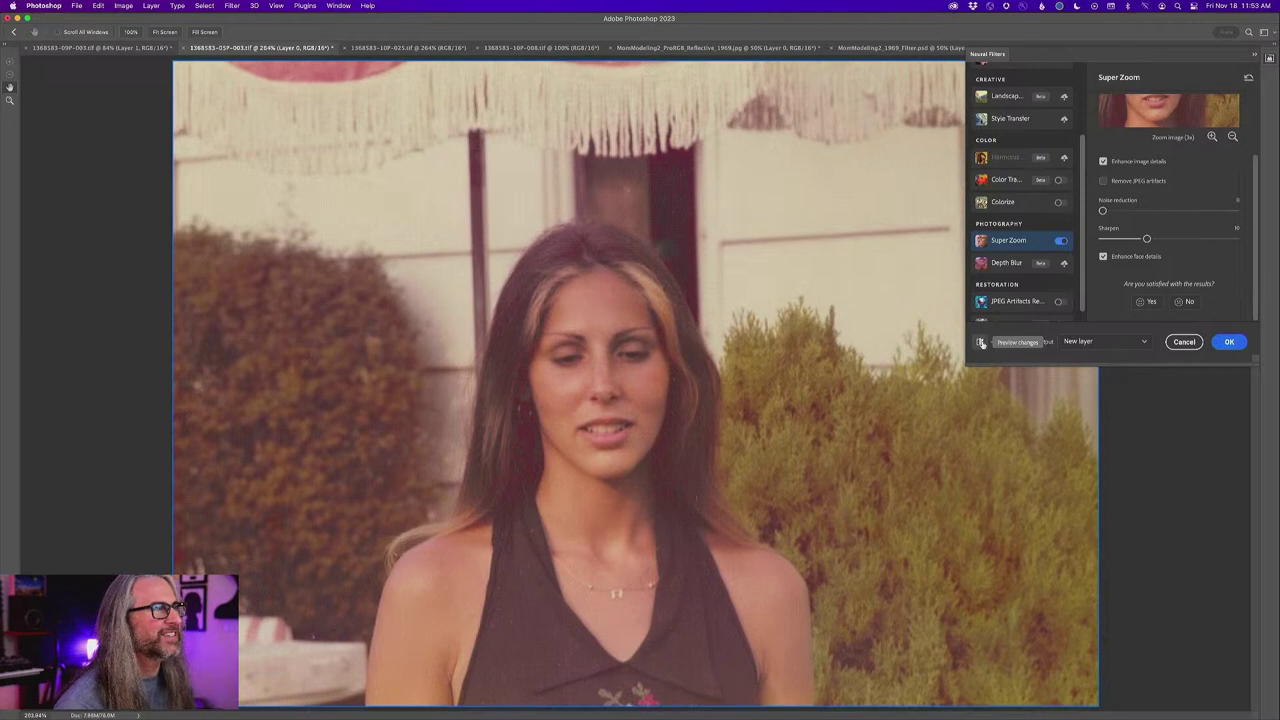
{"action": "left_click", "coordinate": [980, 342]}
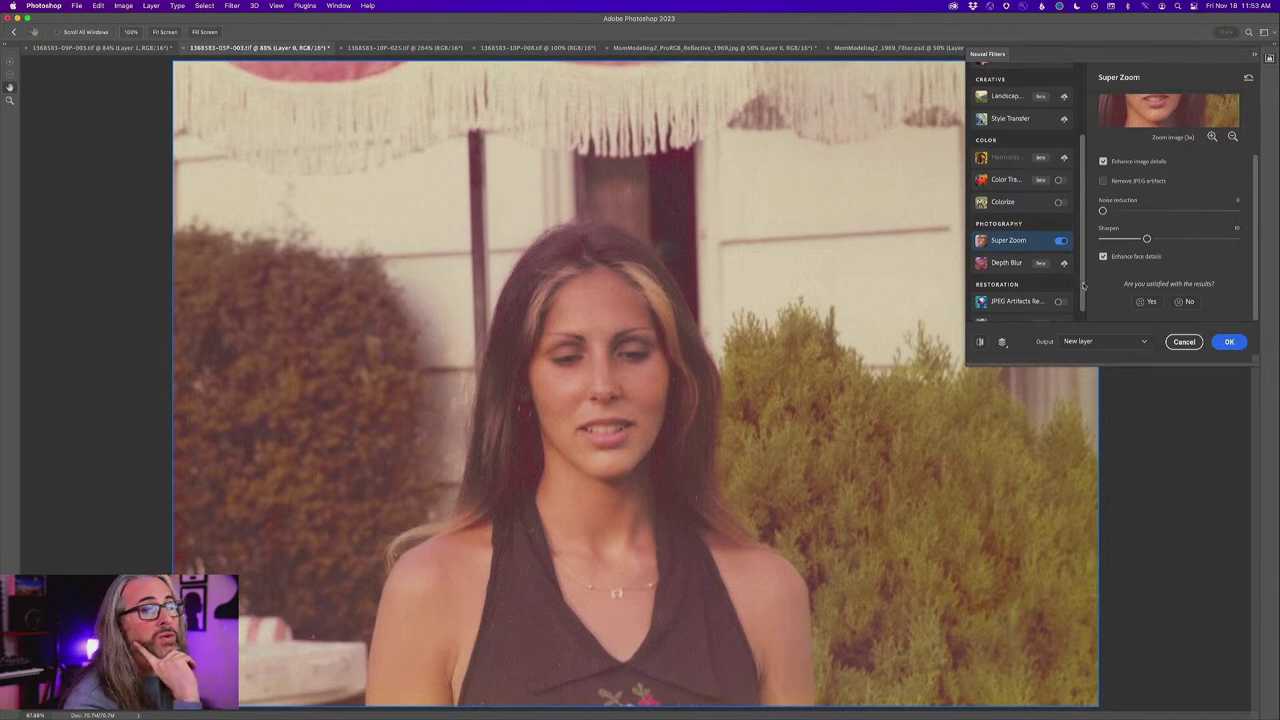
- Turn on the Photo Restoration filter and compare its result with the original photo
{"action": "scroll", "coordinate": [1083, 290], "scroll_direction": "down", "scroll_amount": 1}
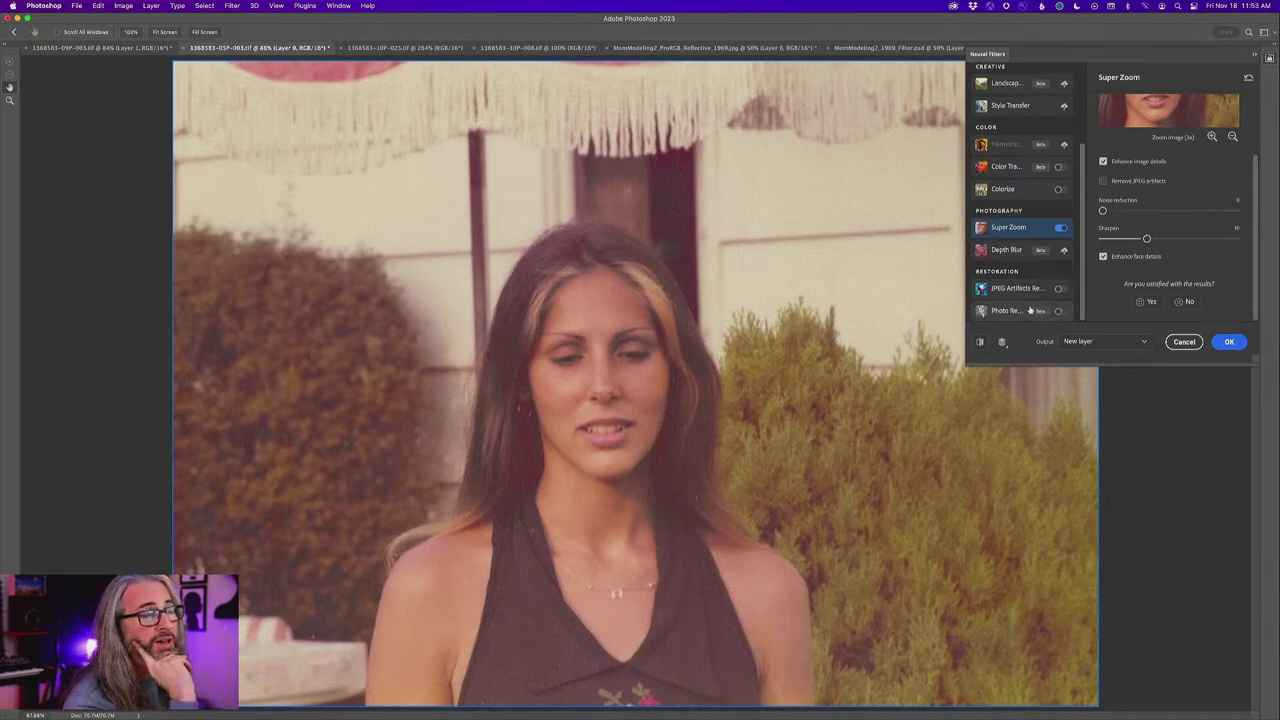
{"action": "mouse_move", "coordinate": [1013, 311]}
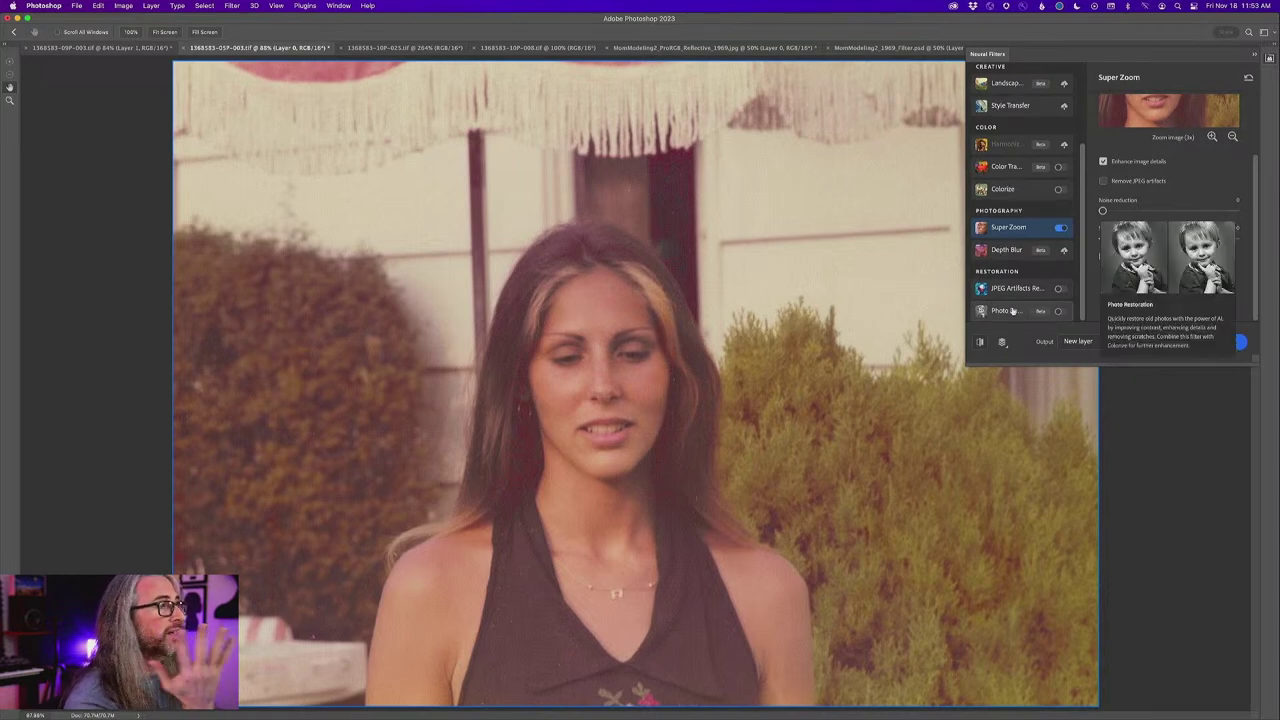
{"action": "left_click", "coordinate": [1013, 311]}
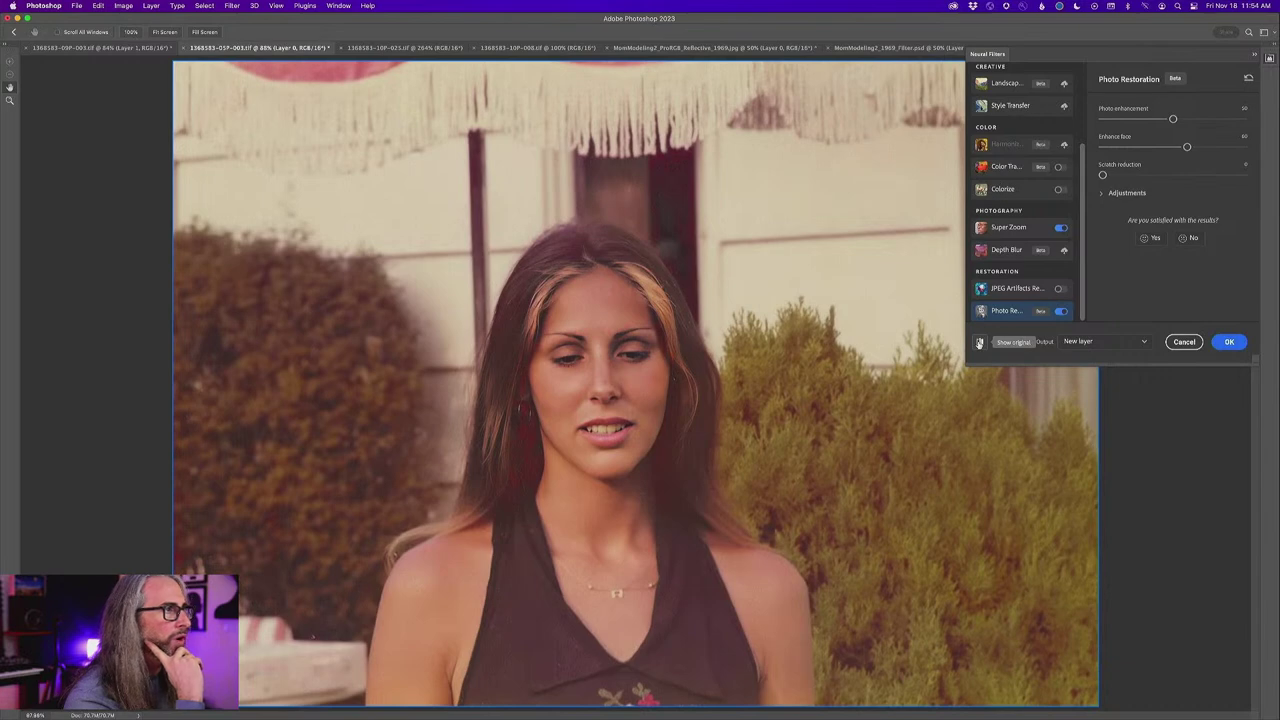
{"action": "left_click", "coordinate": [980, 343]}
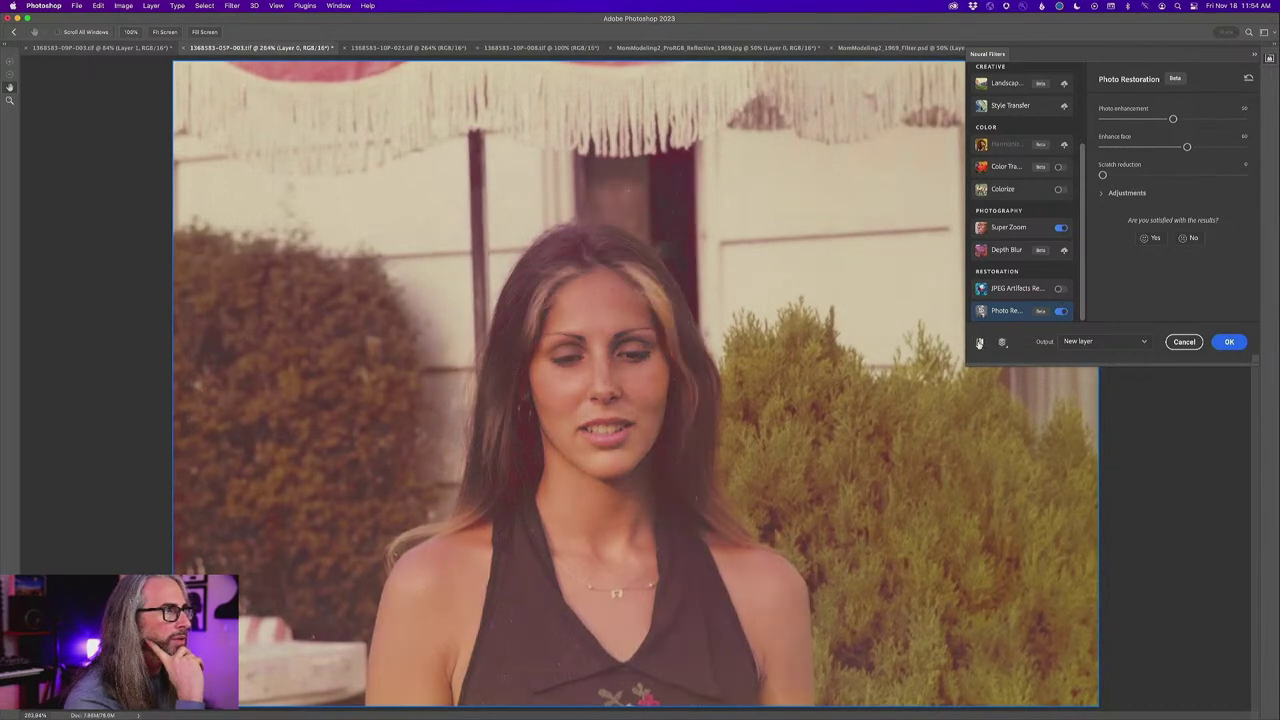
{"action": "left_click", "coordinate": [980, 343]}
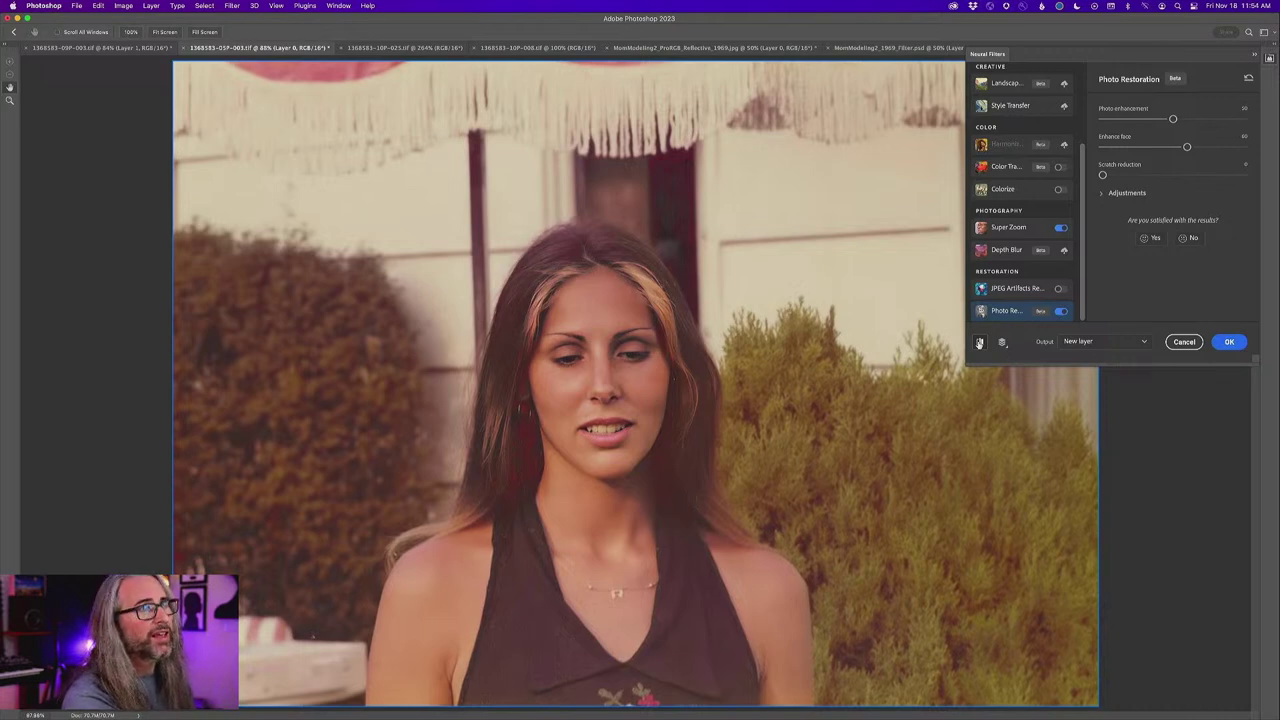
- Expand Photo Restoration's Adjustments, try several Enhance face strengths on the woman's face, and settle on about 65
{"action": "left_click", "coordinate": [1101, 193]}
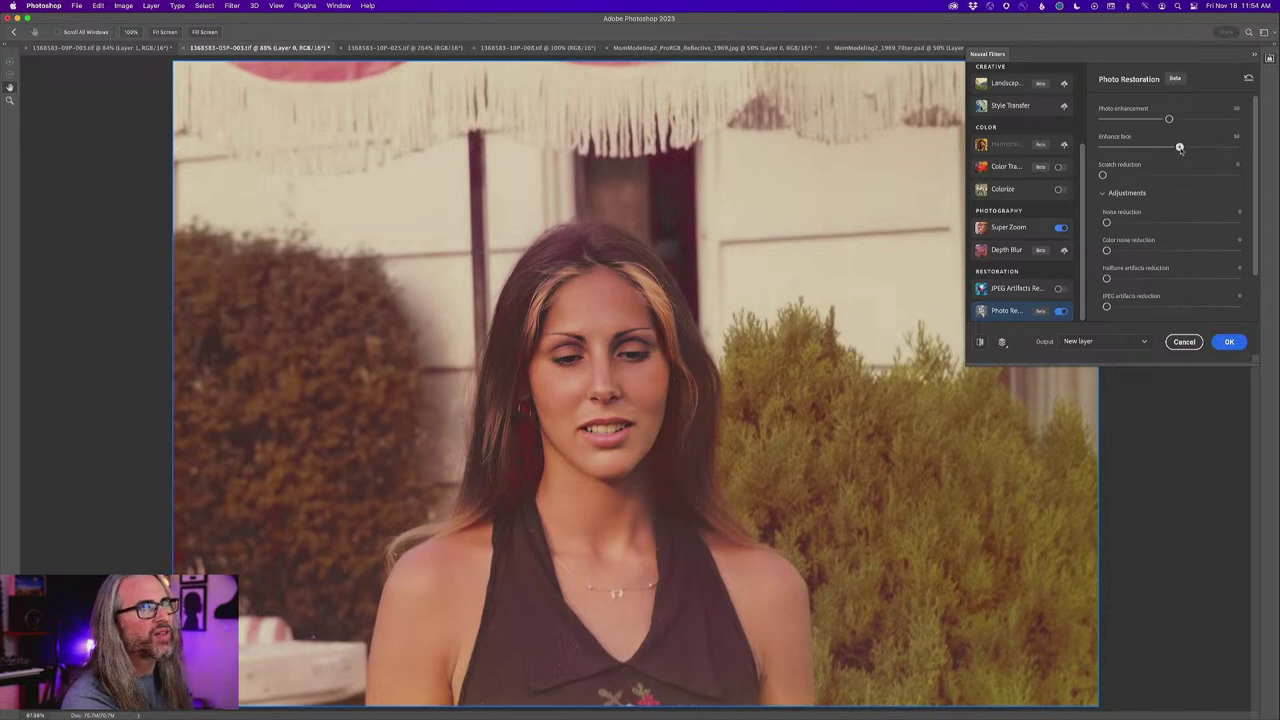
{"action": "left_click_drag", "start_coordinate": [1182, 147], "coordinate": [1149, 148]}
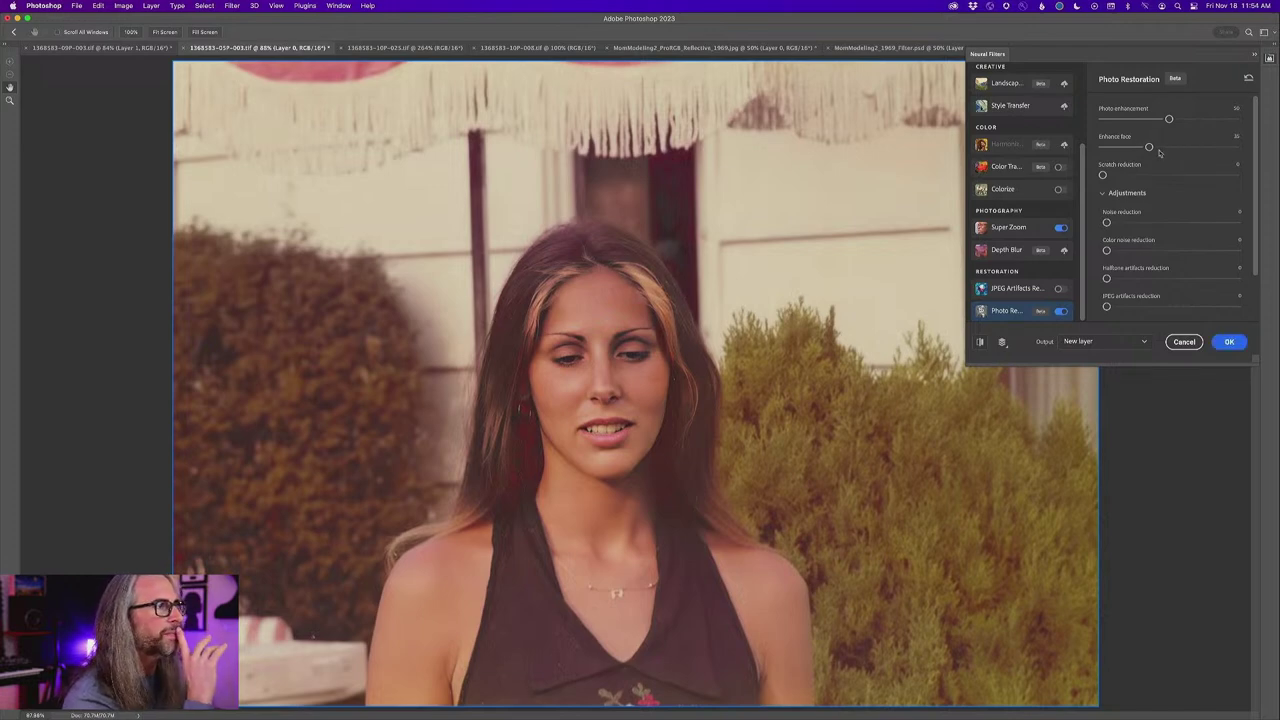
{"action": "left_click_drag", "start_coordinate": [1149, 147], "coordinate": [1122, 147]}
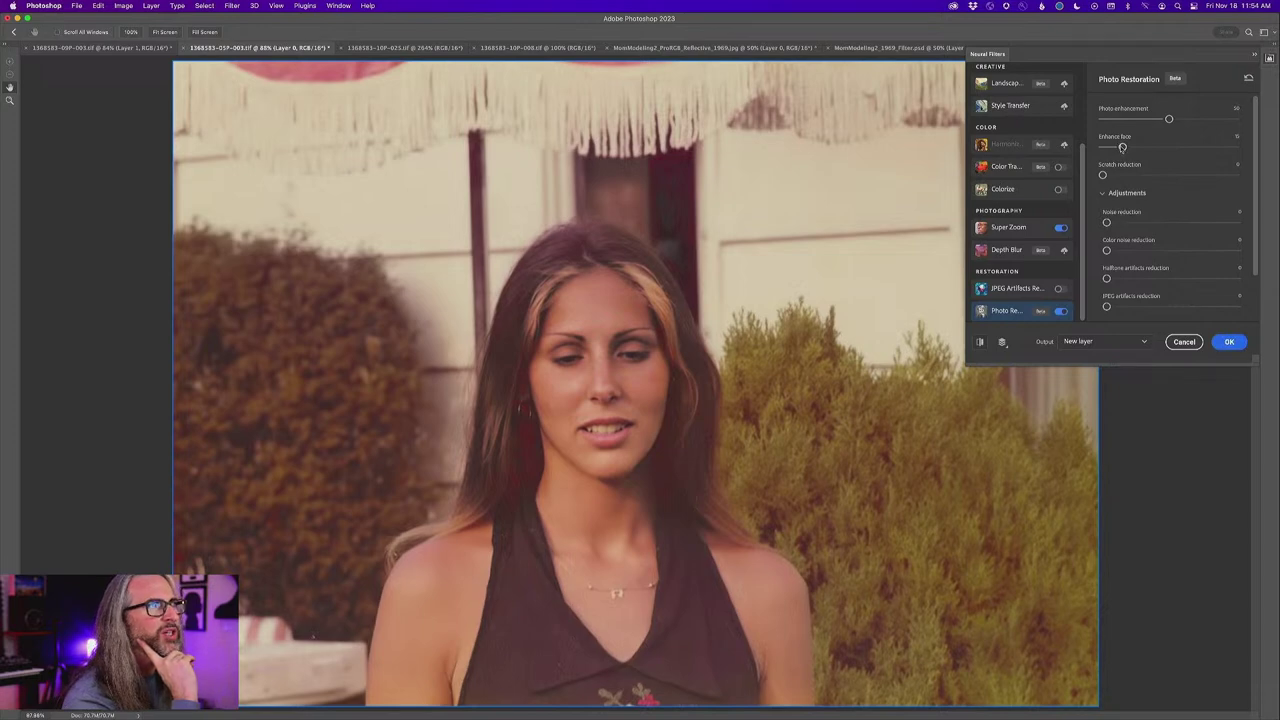
{"action": "left_click_drag", "start_coordinate": [1122, 147], "coordinate": [1156, 147]}
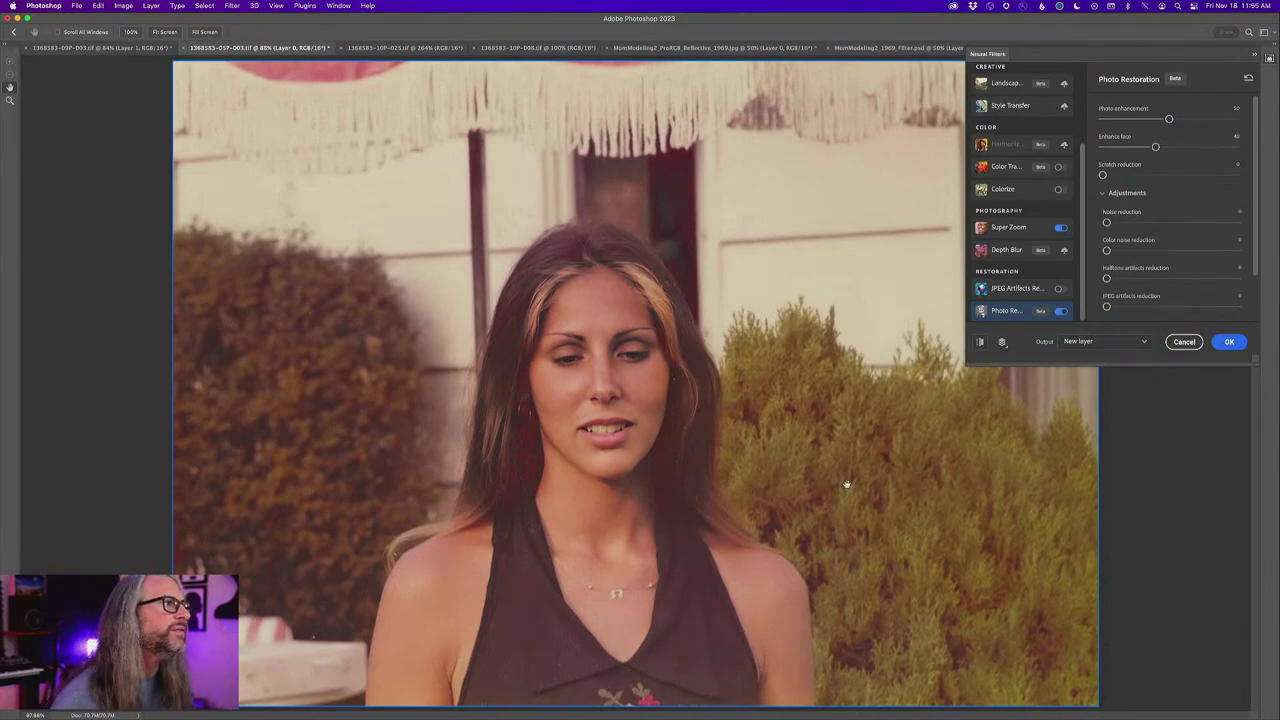
{"action": "left_click_drag", "start_coordinate": [1155, 146], "coordinate": [1195, 147]}
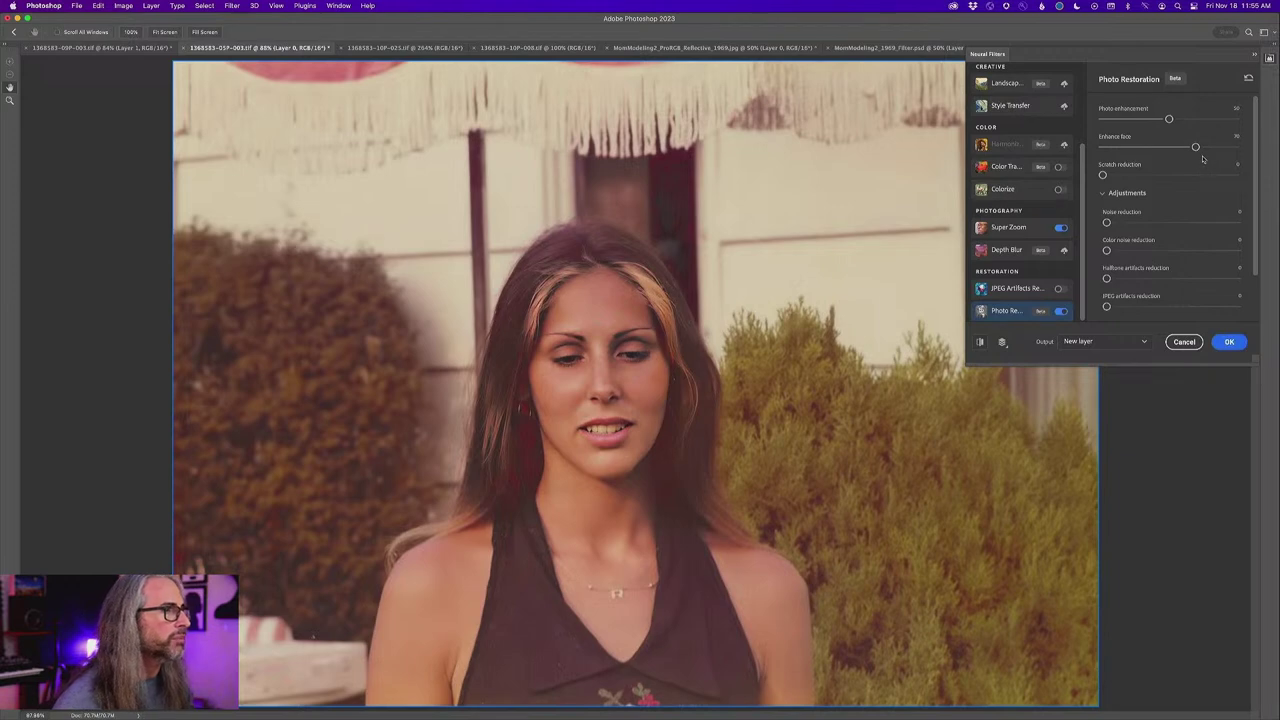
{"action": "left_click_drag", "start_coordinate": [1196, 147], "coordinate": [1189, 147]}
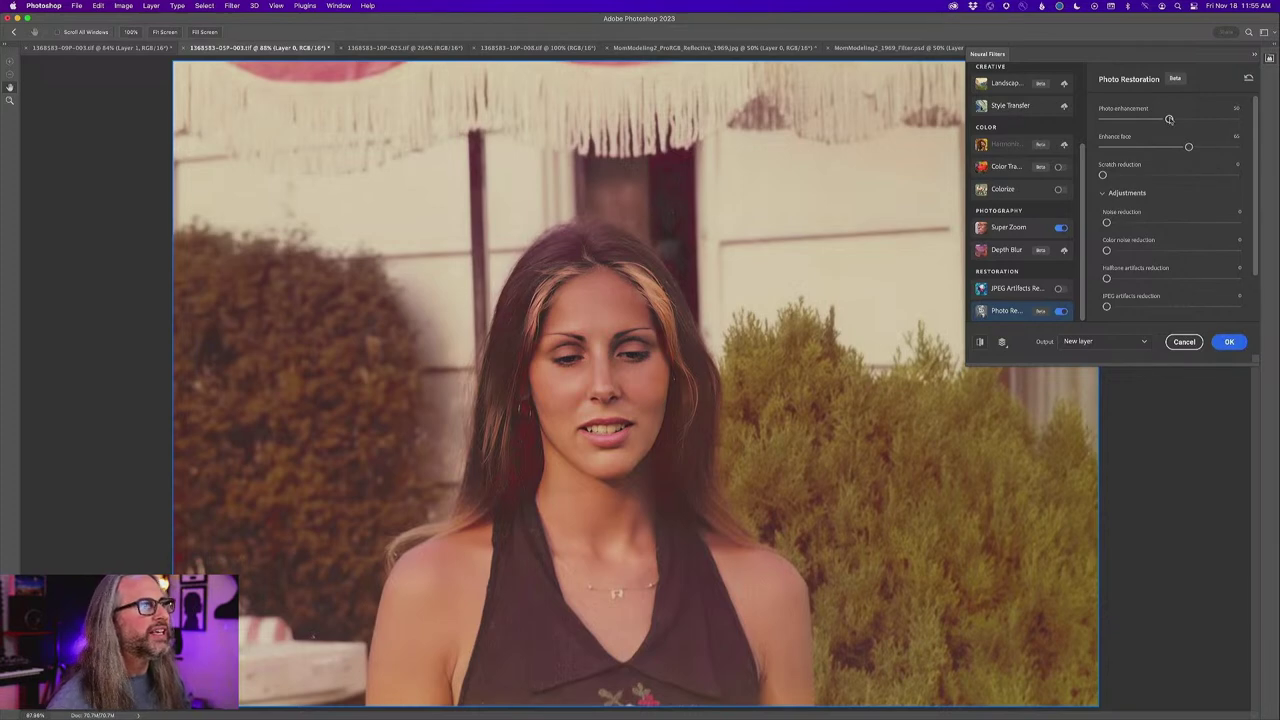
- Try stronger and weaker Photo enhancement in Photo Restoration and settle on about 54
{"action": "left_click_drag", "start_coordinate": [1169, 119], "coordinate": [1204, 119]}
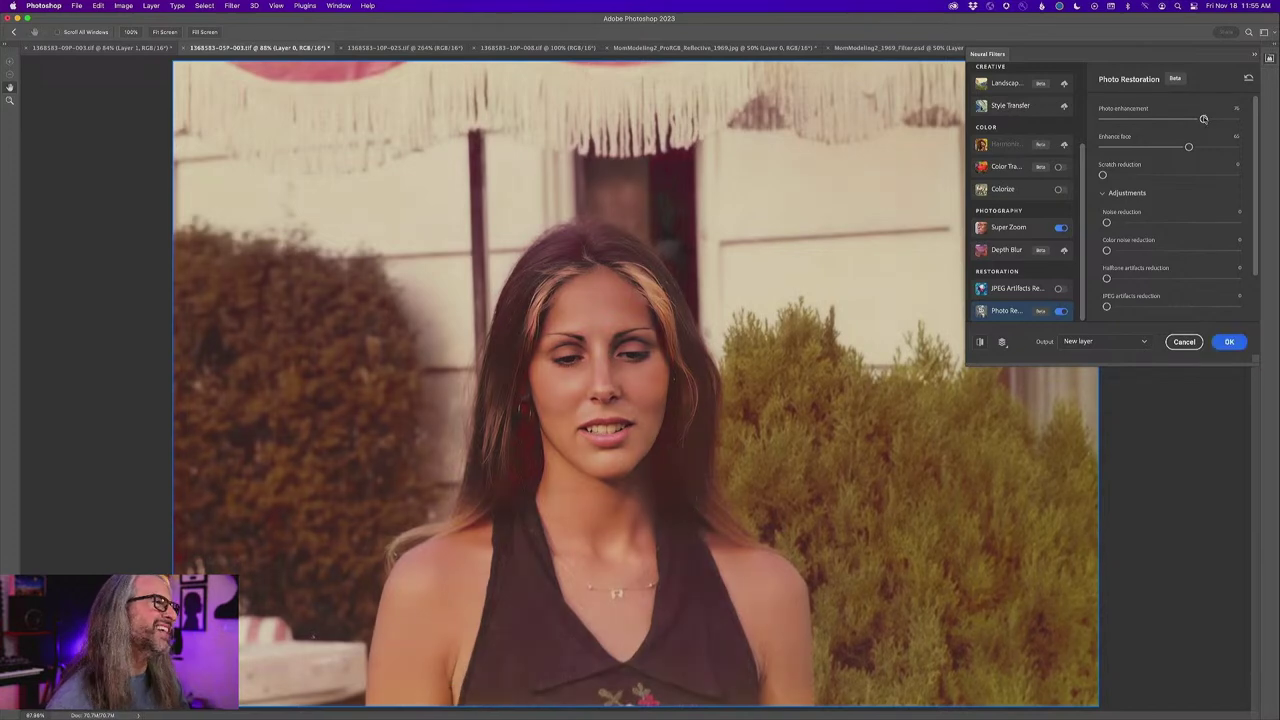
{"action": "left_click_drag", "start_coordinate": [1204, 119], "coordinate": [1146, 119]}
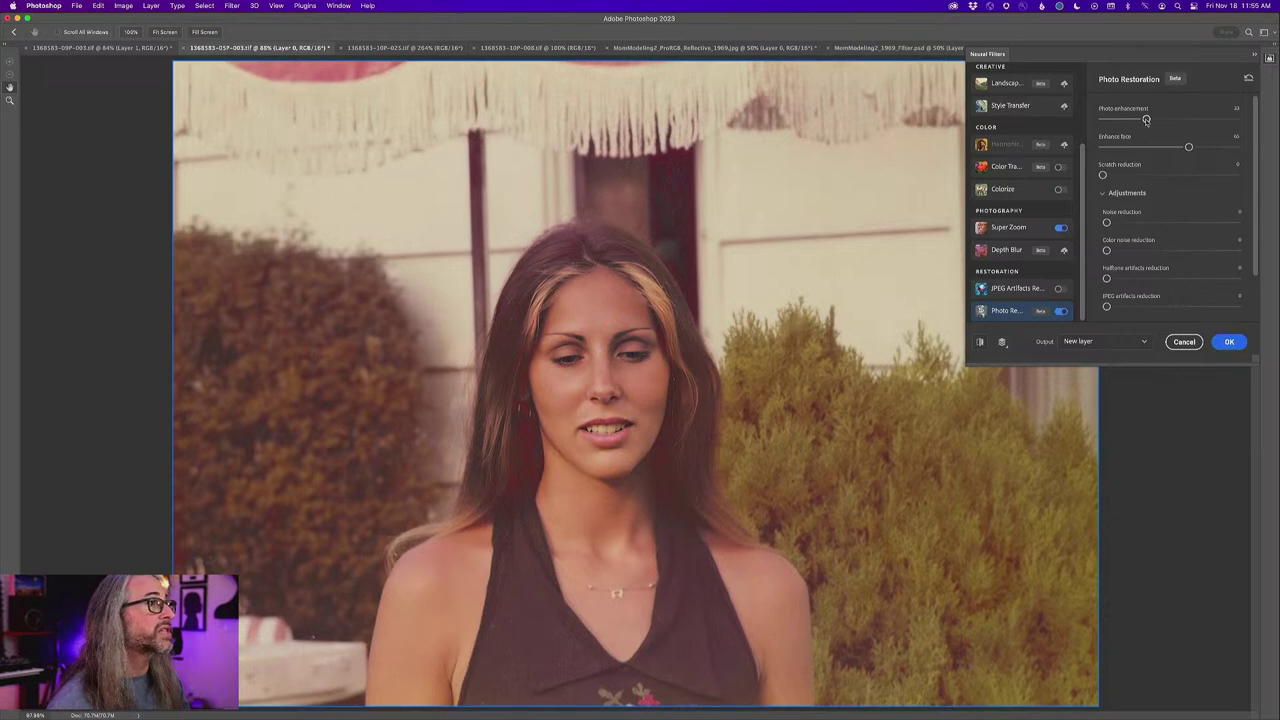
{"action": "left_click_drag", "start_coordinate": [1146, 119], "coordinate": [1175, 119]}
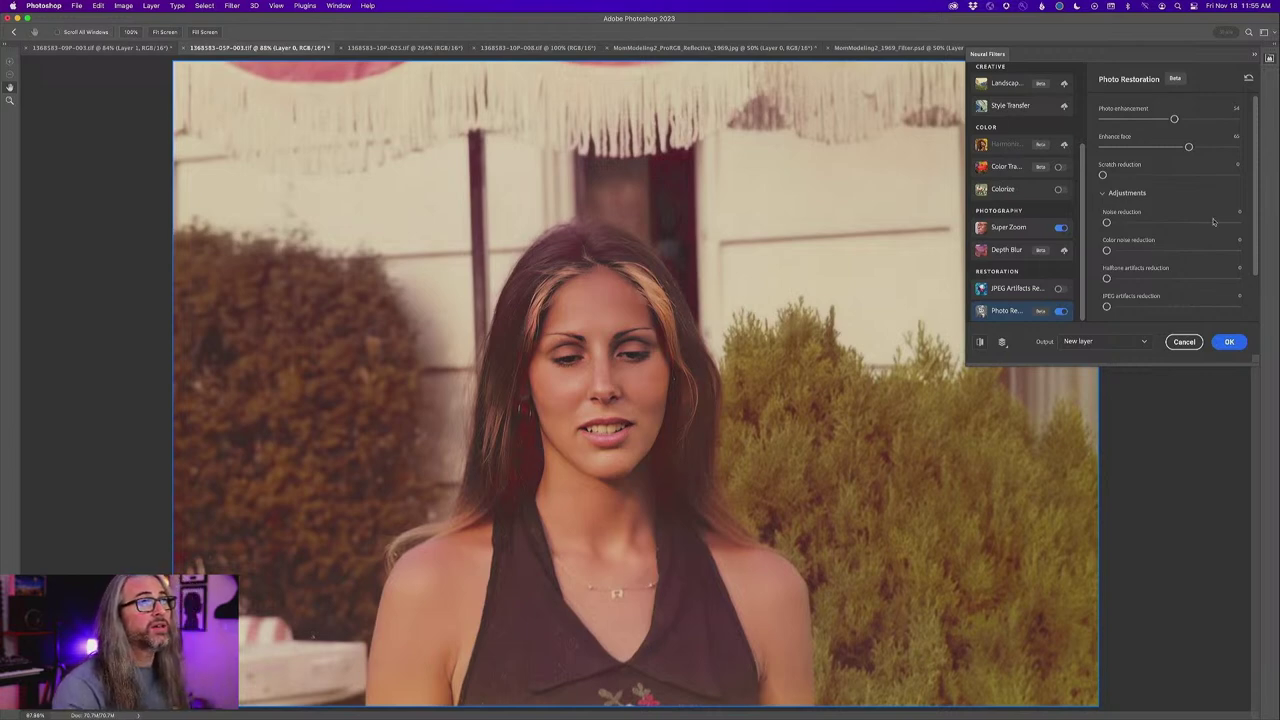
{"action": "scroll", "coordinate": [1257, 217], "scroll_direction": "down", "scroll_amount": 3}
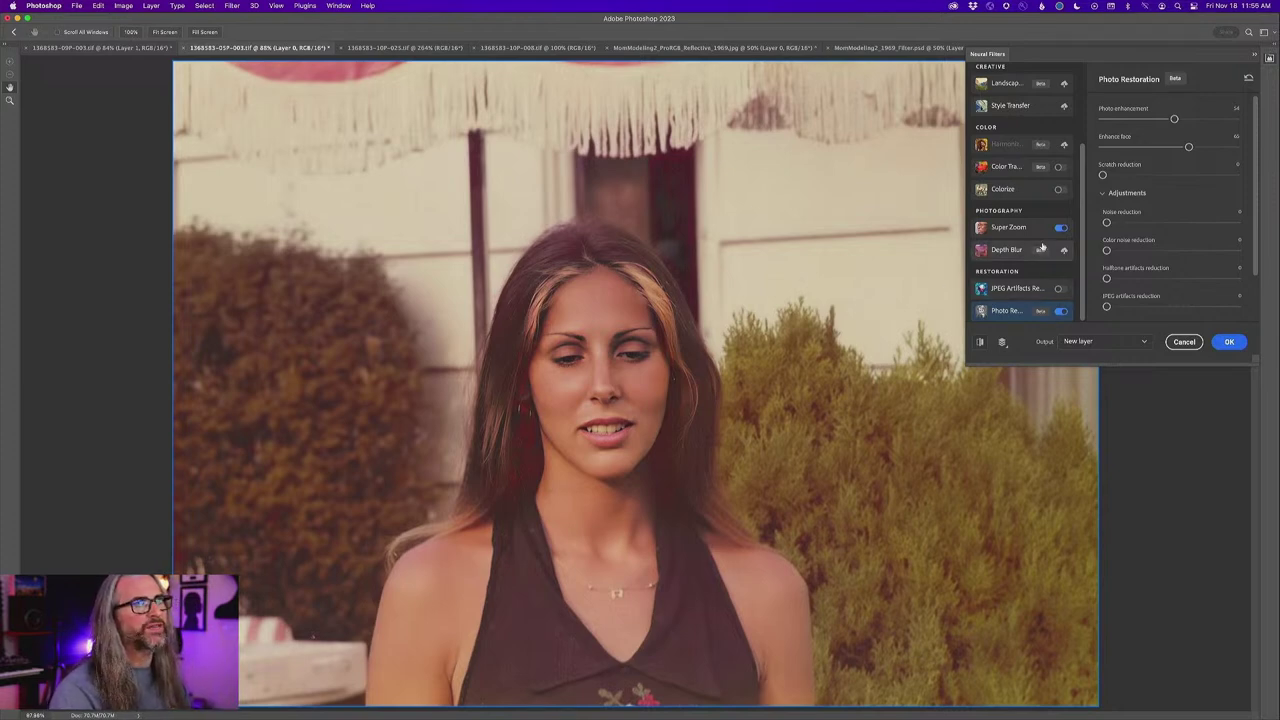
- Turn on the Colorize filter with Auto color image to recolor the faded photo
{"action": "left_click", "coordinate": [1035, 196]}
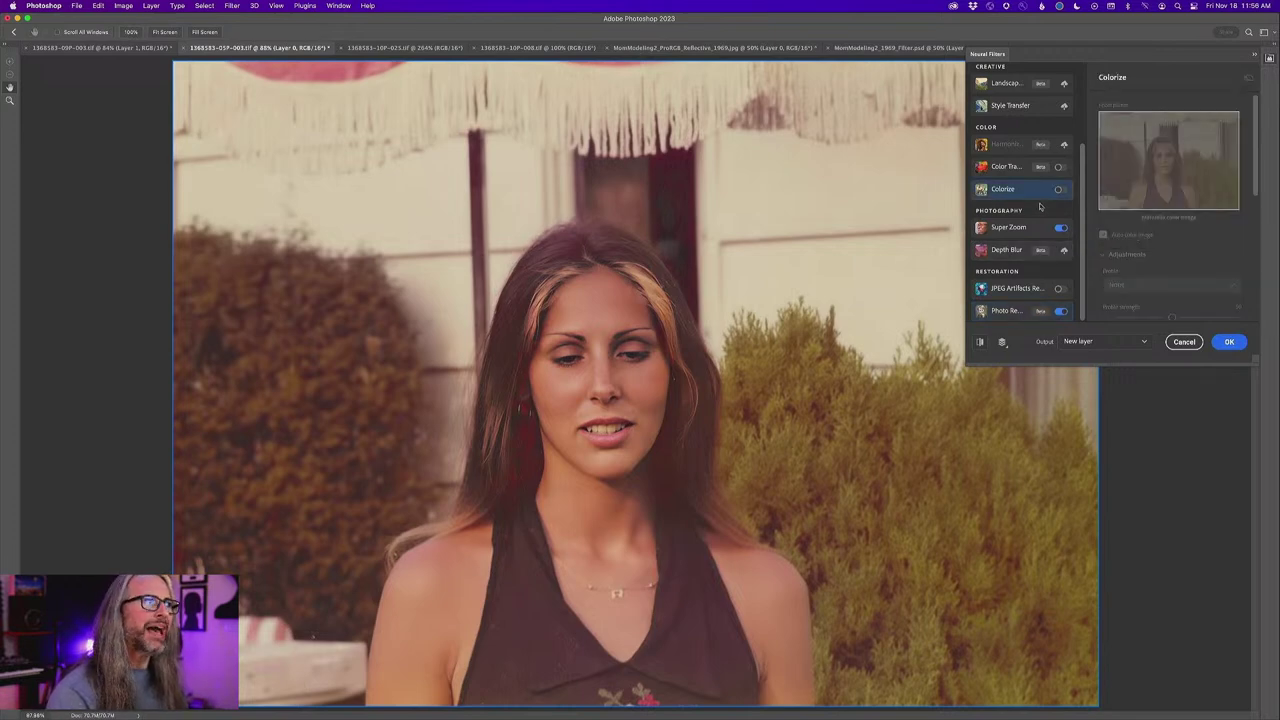
{"action": "mouse_move", "coordinate": [1043, 190]}
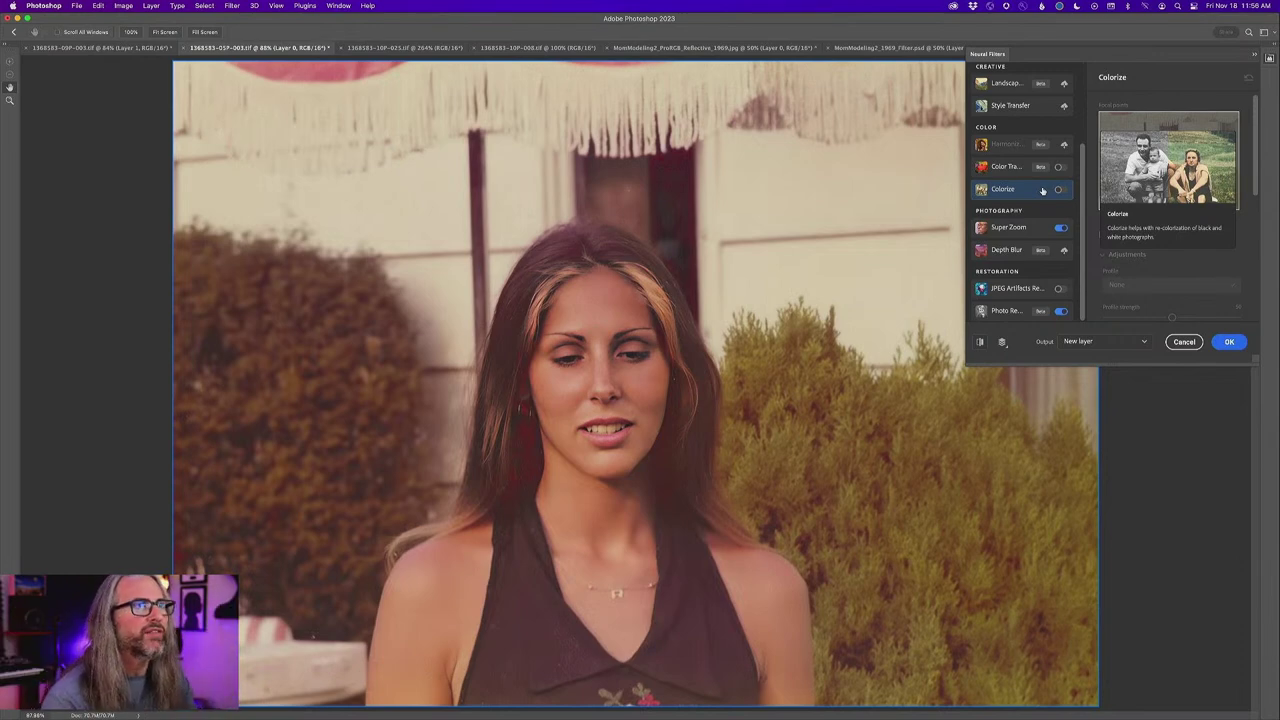
{"action": "left_click", "coordinate": [1043, 190]}
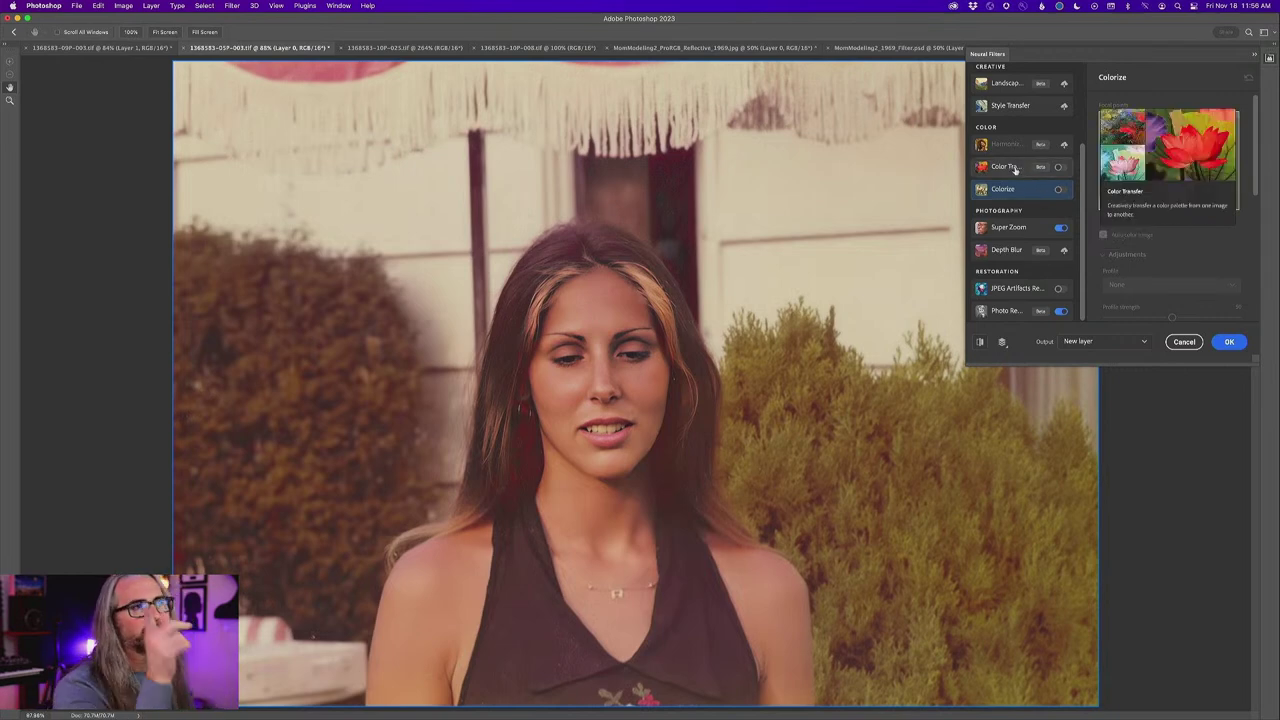
{"action": "left_click", "coordinate": [1059, 190]}
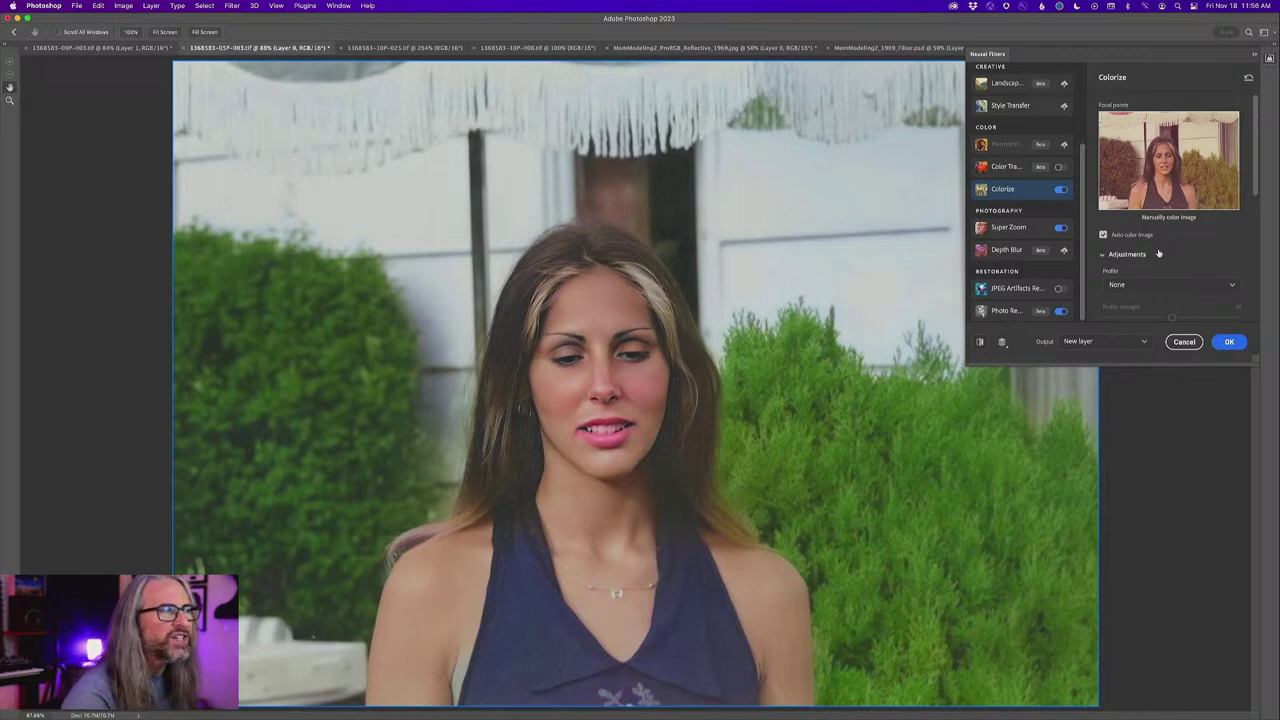
- Apply the Retro high contrast profile in the Colorize adjustments
{"action": "scroll", "coordinate": [1159, 250], "scroll_direction": "down", "scroll_amount": 2}
{"action": "scroll", "coordinate": [1159, 252], "scroll_direction": "down", "scroll_amount": 1}
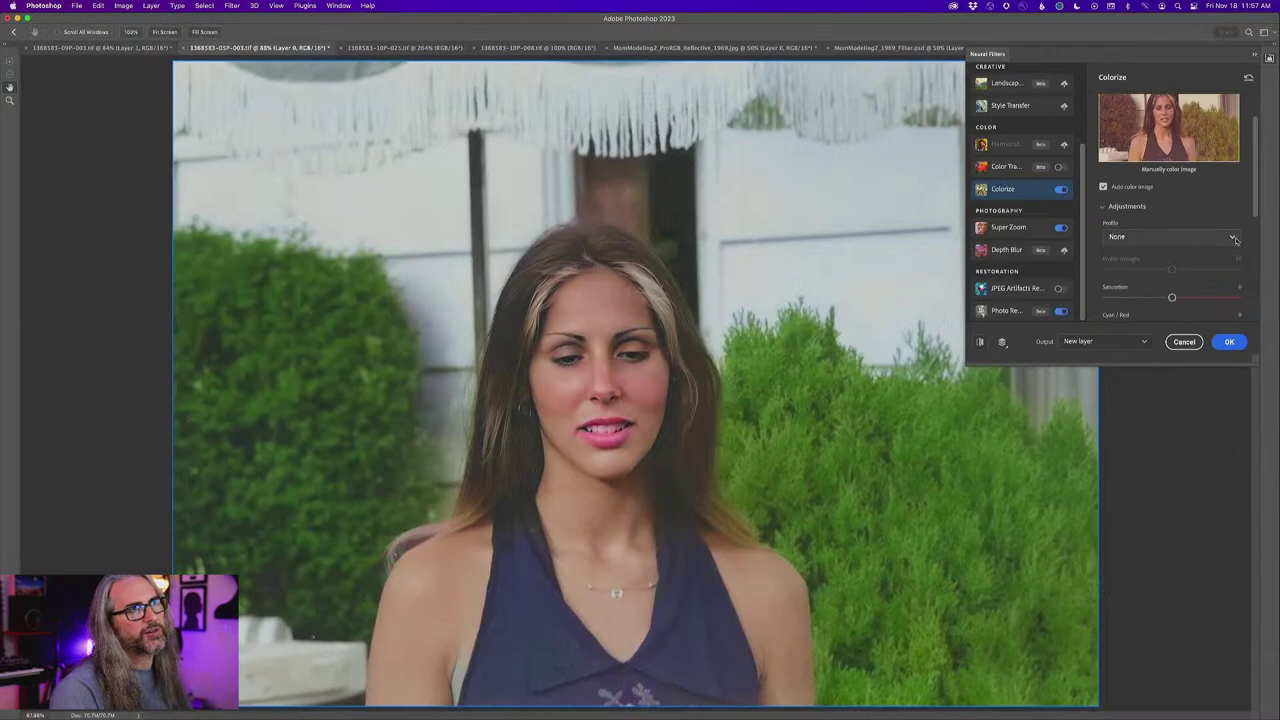
{"action": "left_click", "coordinate": [1236, 242]}
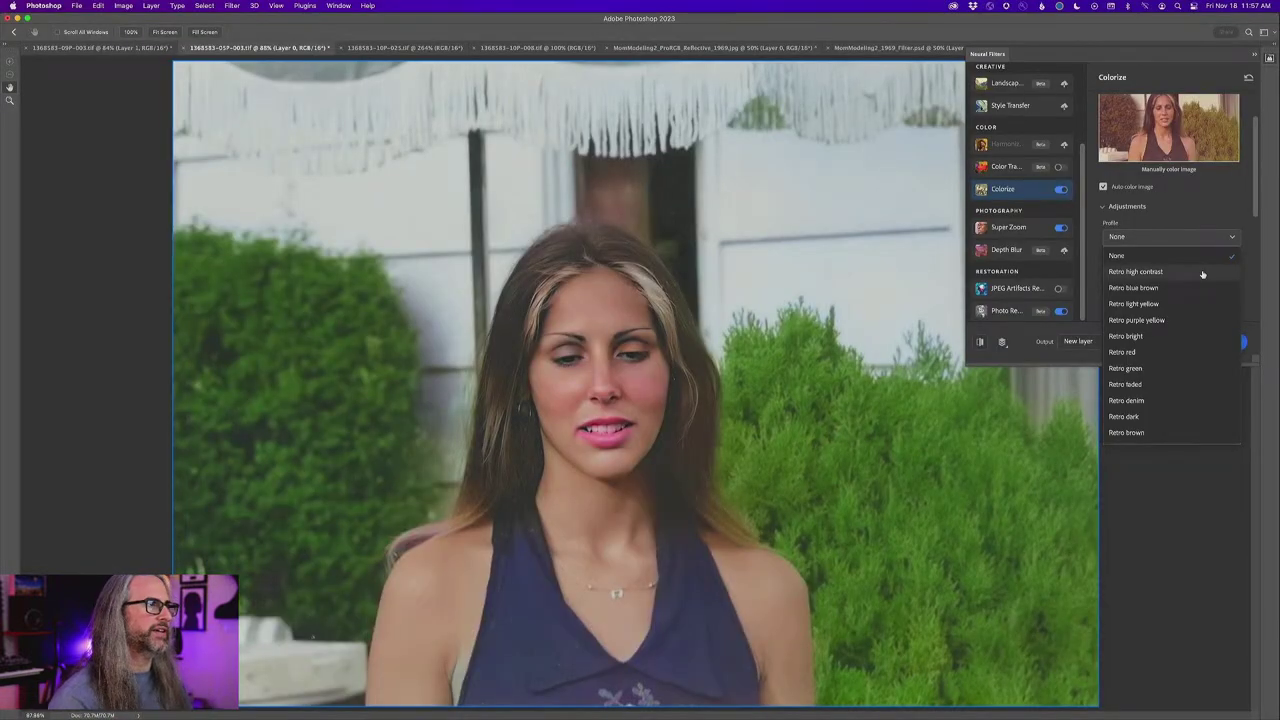
{"action": "left_click", "coordinate": [1202, 272]}
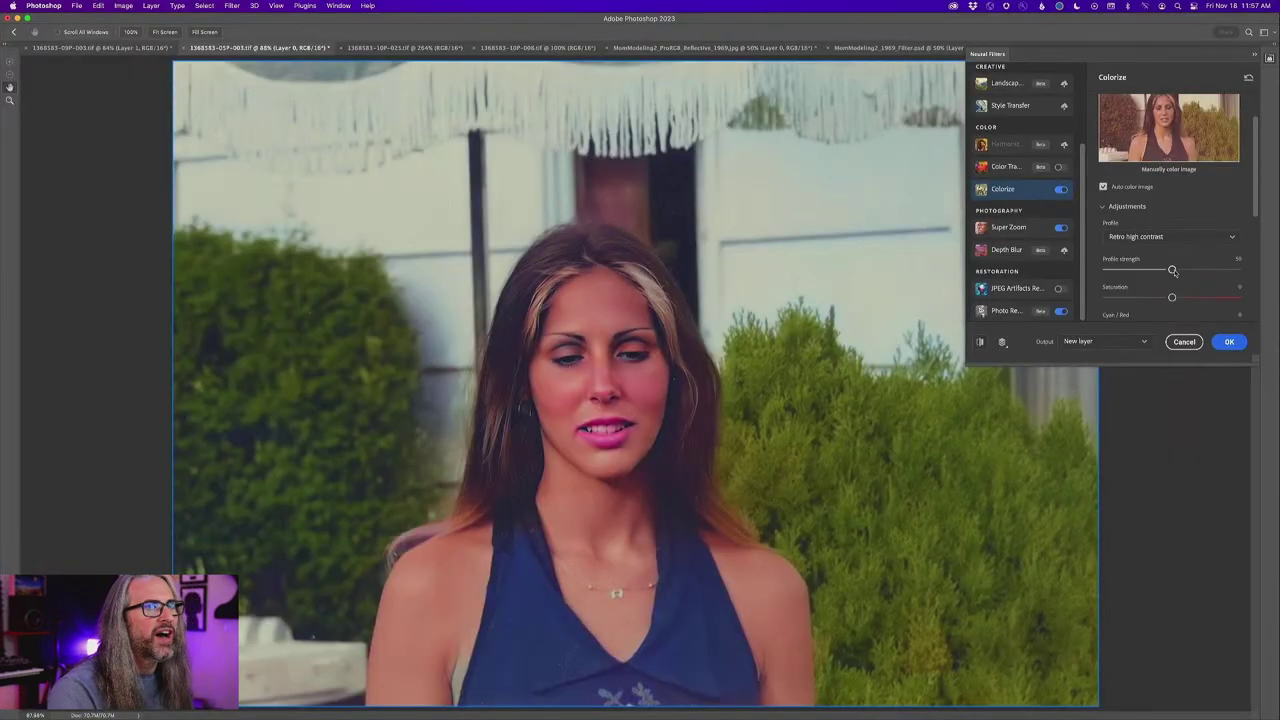
- Reduce the Retro high contrast profile's strength to 25 and lower the Colorize saturation to about -4
{"action": "left_click_drag", "start_coordinate": [1173, 270], "coordinate": [1146, 271]}
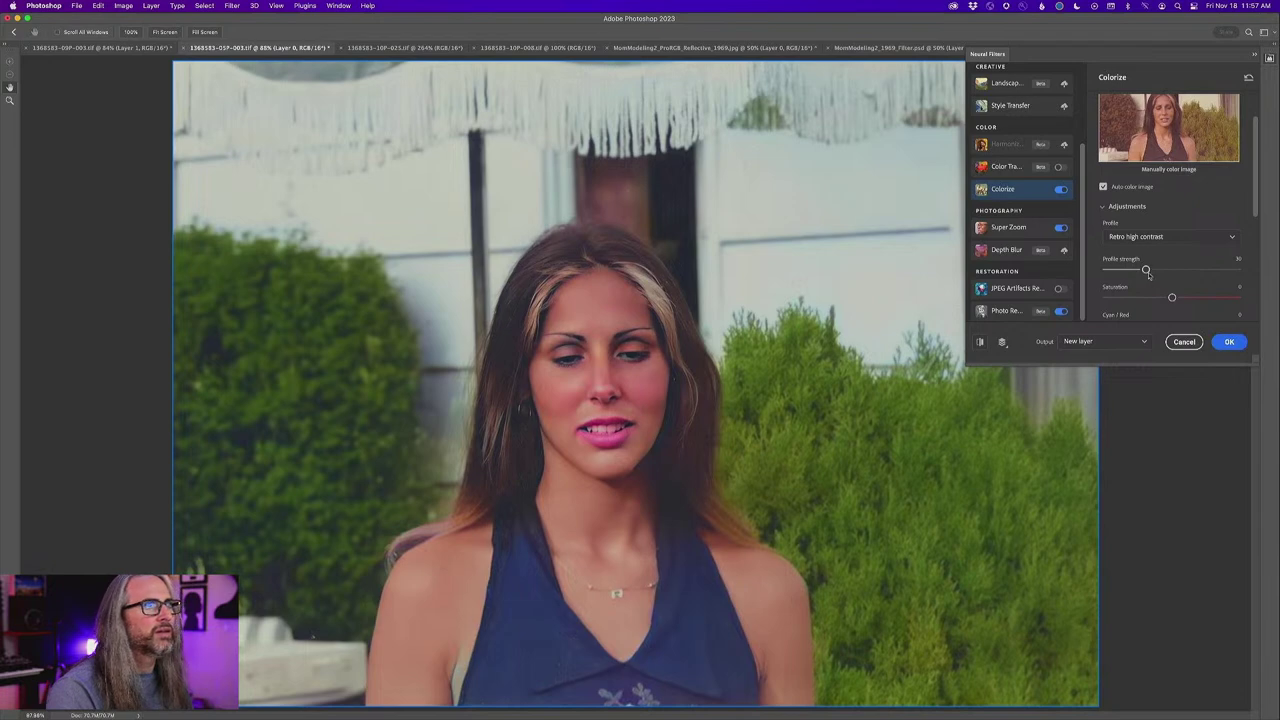
{"action": "left_click_drag", "start_coordinate": [1146, 270], "coordinate": [1139, 270]}
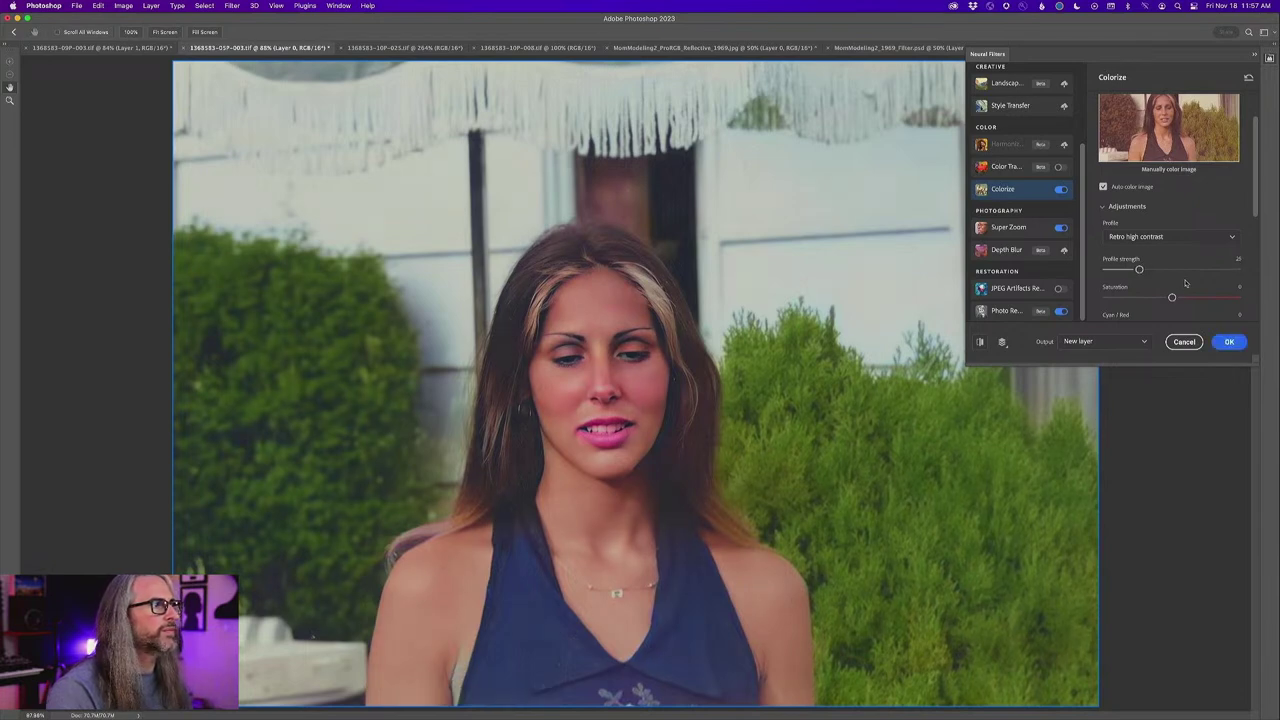
{"action": "left_click_drag", "start_coordinate": [1172, 298], "coordinate": [1166, 297]}
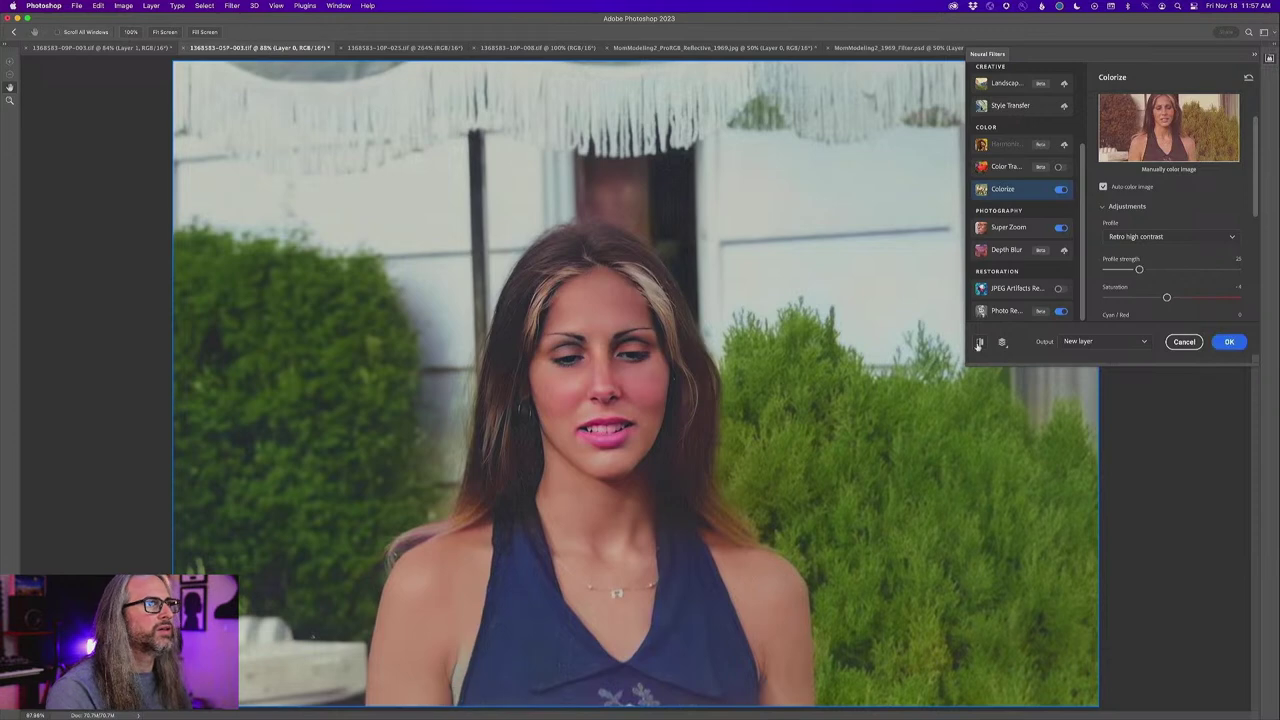
- Compare the colorized result with the original faded photo twice
{"action": "left_click", "coordinate": [980, 343]}
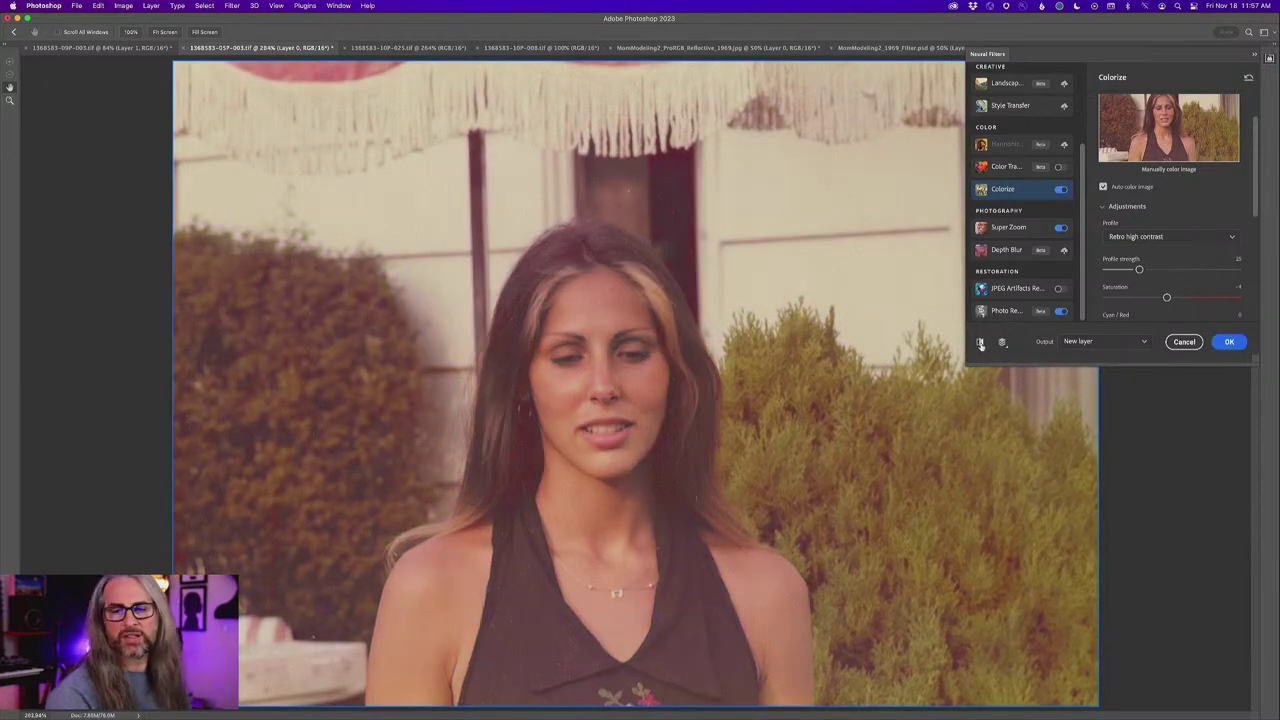
{"action": "left_click", "coordinate": [980, 343]}
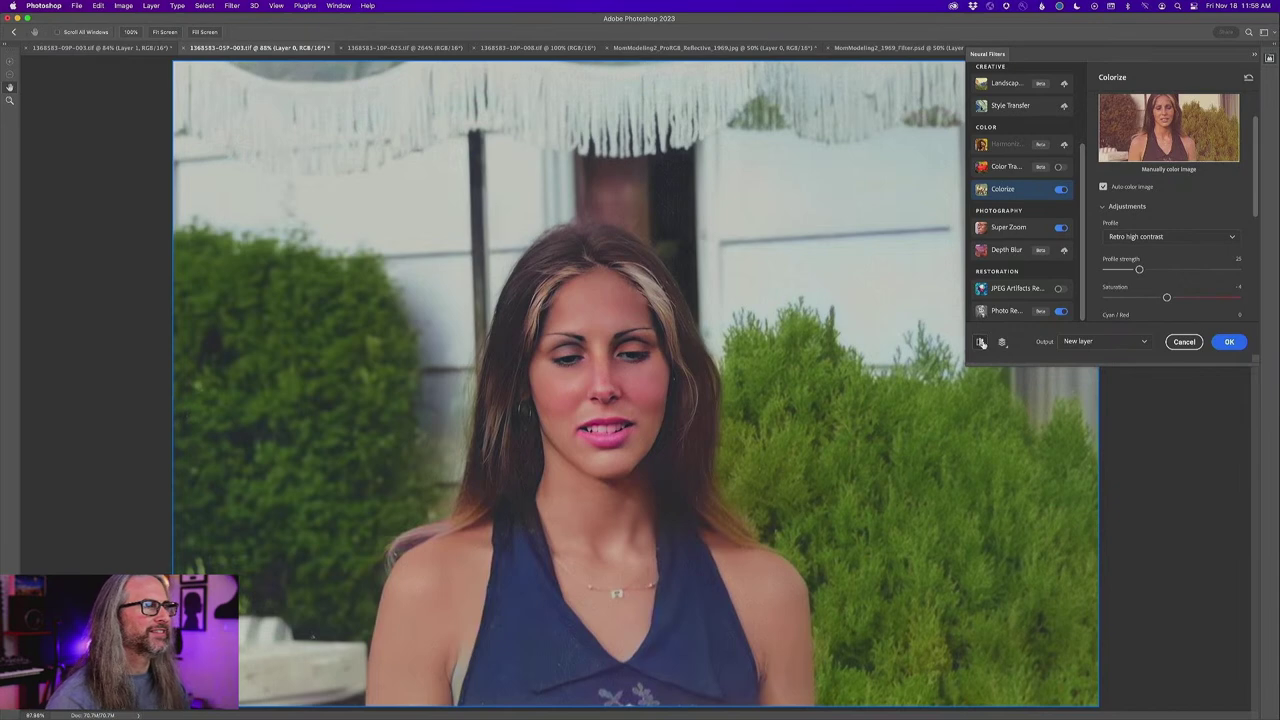
{"action": "left_click", "coordinate": [981, 342]}
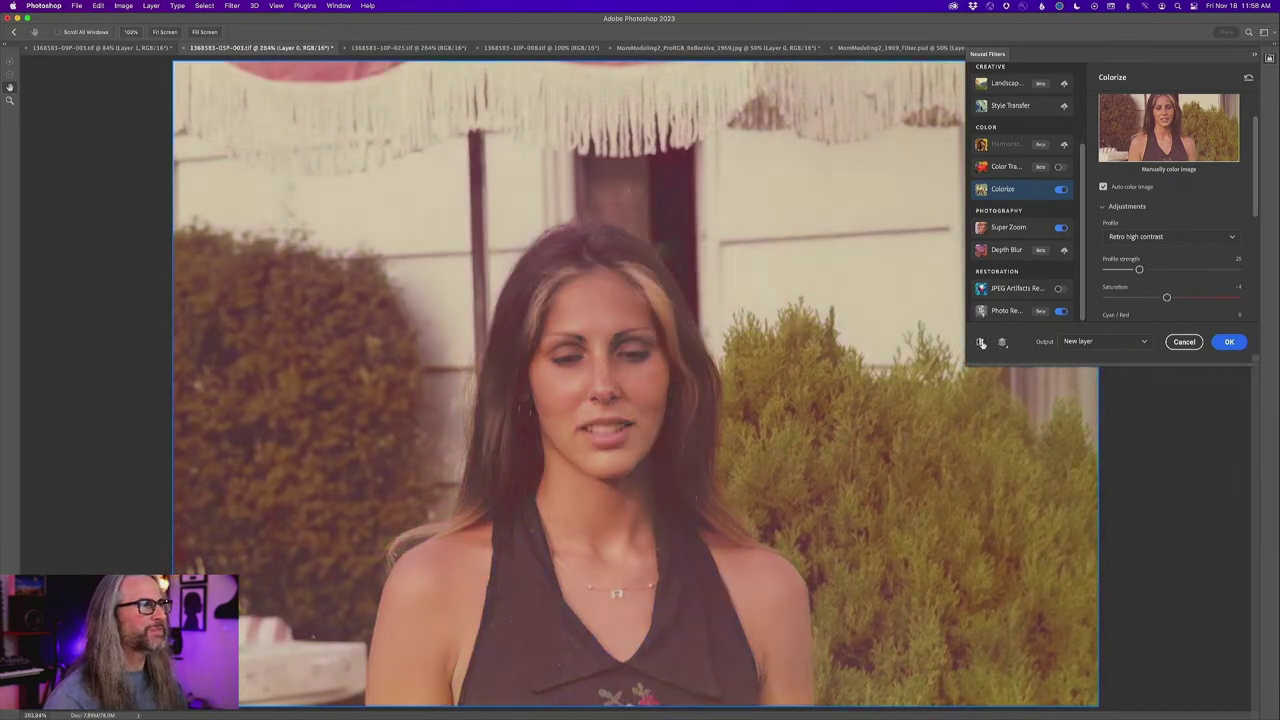
{"action": "left_click", "coordinate": [981, 342]}
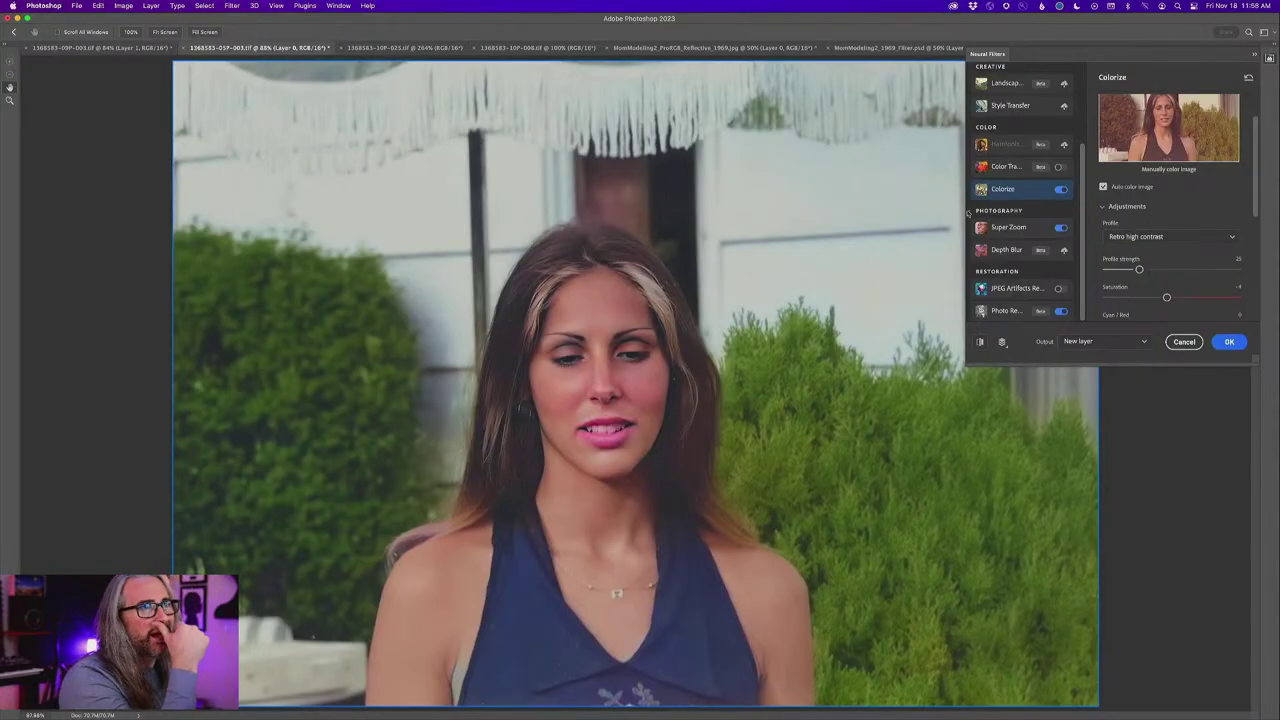
- Add a dark brown (#483b21) Colorize focus point on the hair beside her shoulder and apply the filters to a new layer
{"action": "scroll", "coordinate": [1254, 180], "scroll_direction": "up", "scroll_amount": 2}
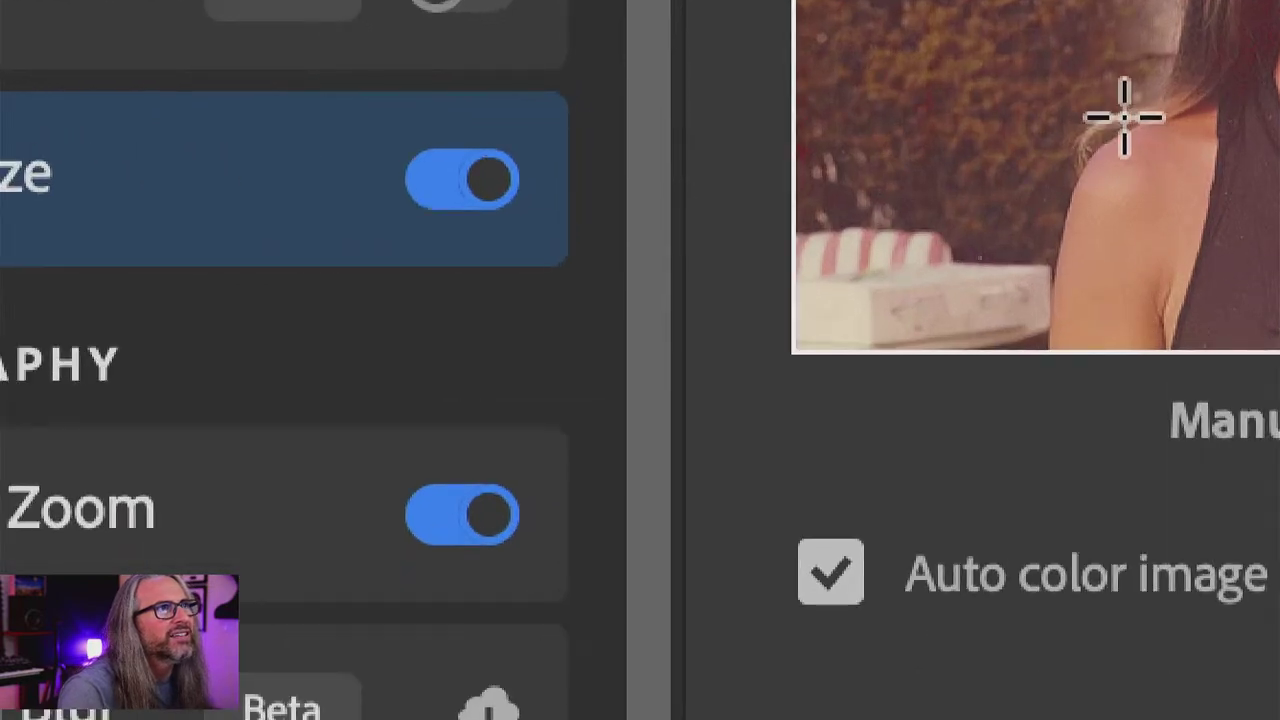
{"action": "left_click", "coordinate": [1095, 215]}
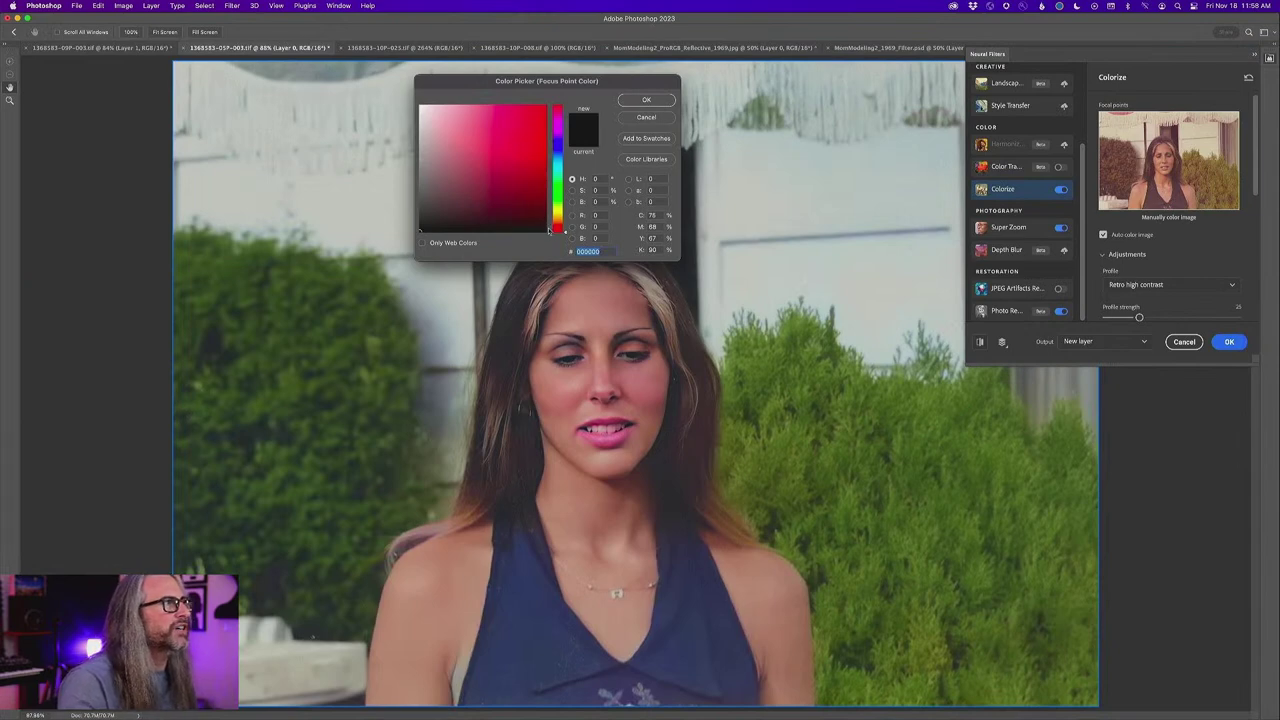
{"action": "left_click_drag", "start_coordinate": [552, 232], "coordinate": [551, 219]}
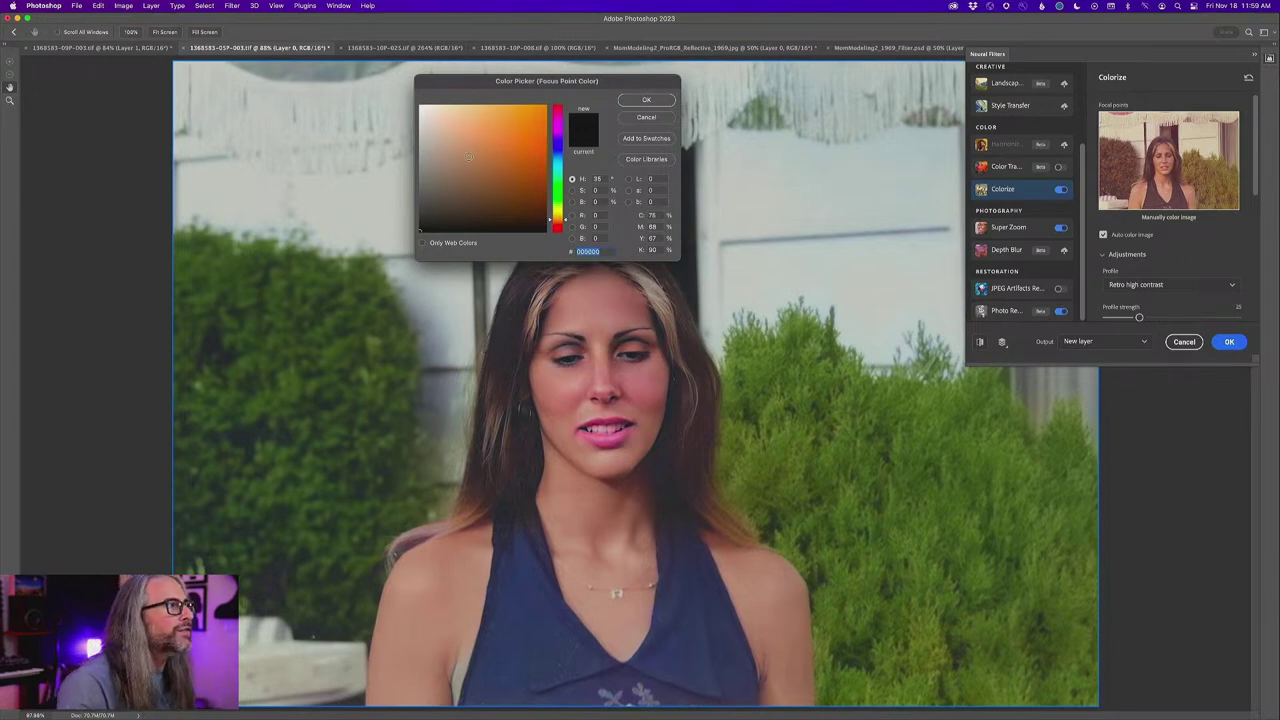
{"action": "left_click", "coordinate": [487, 192]}
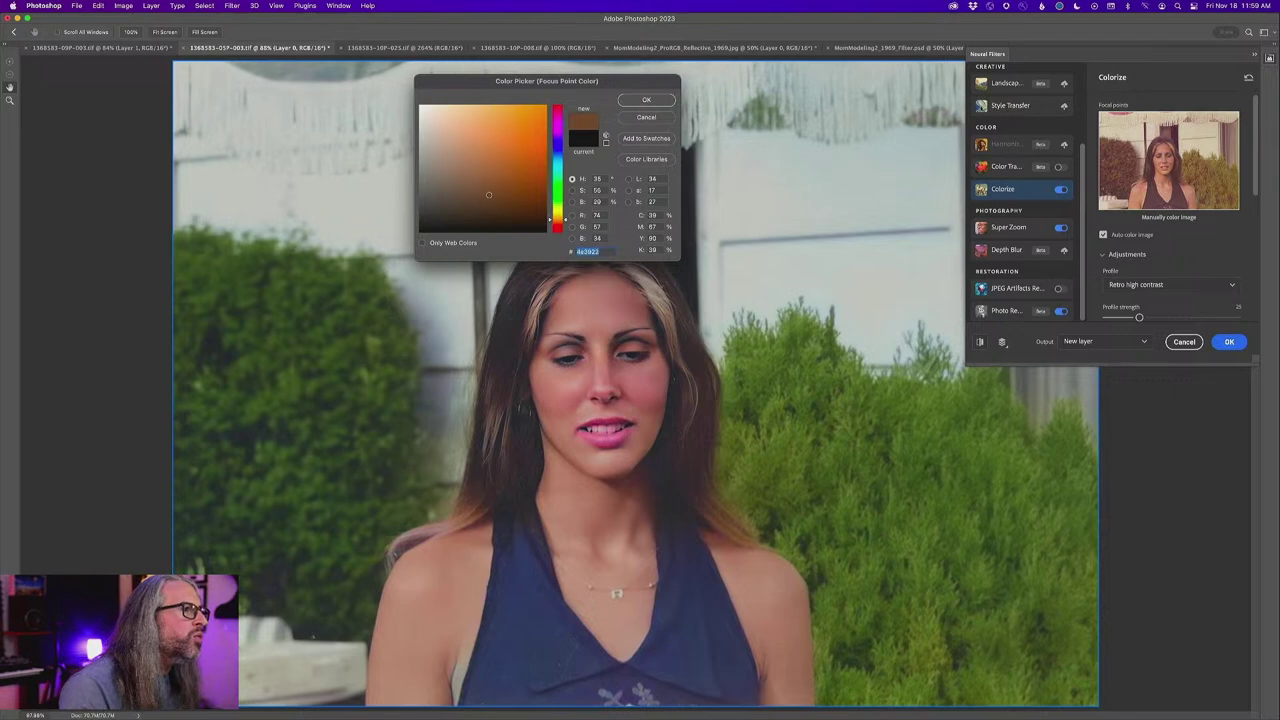
{"action": "left_click", "coordinate": [489, 194]}
{"action": "left_click", "coordinate": [488, 196]}
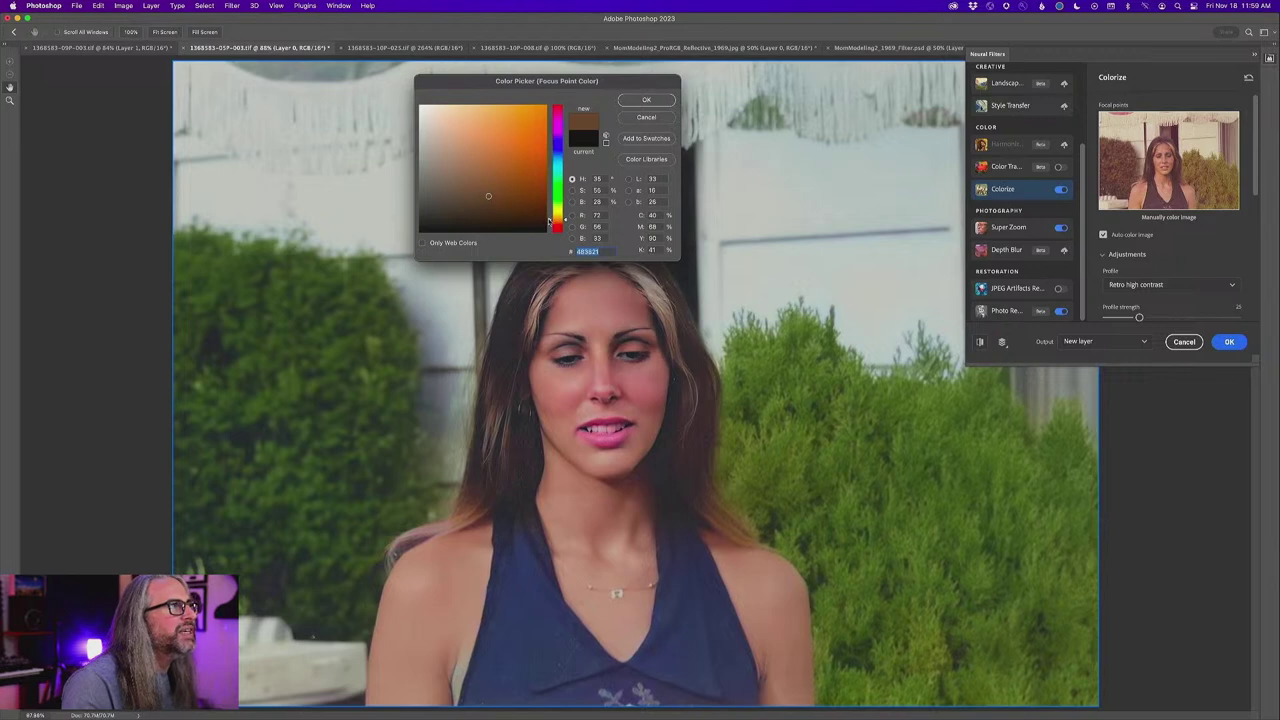
{"action": "left_click_drag", "start_coordinate": [549, 218], "coordinate": [549, 216]}
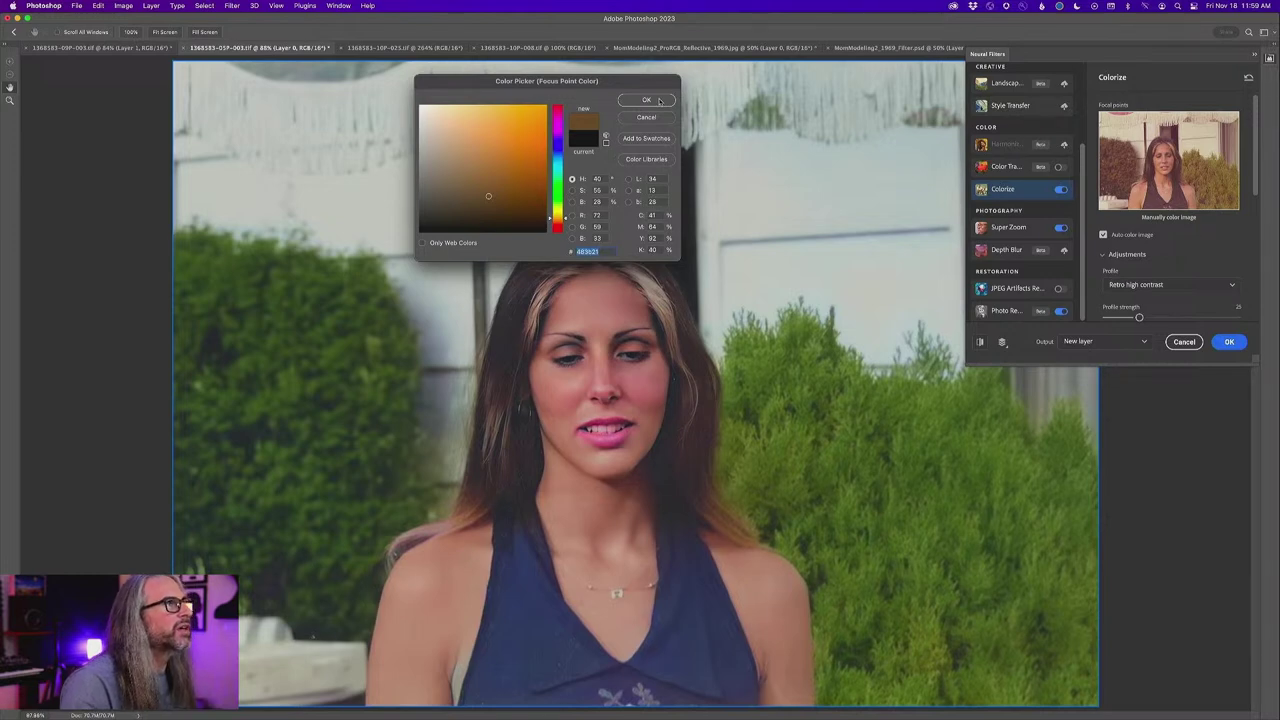
{"action": "left_click", "coordinate": [647, 100]}
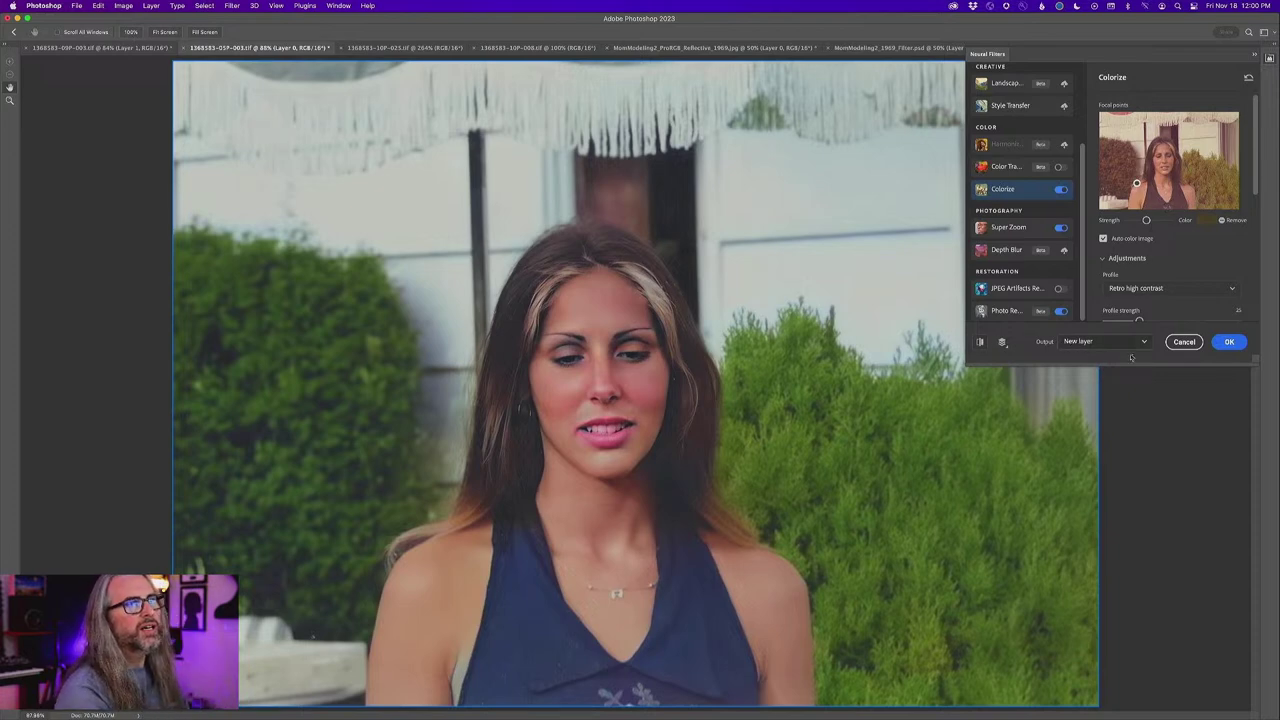
{"action": "left_click", "coordinate": [1228, 343]}
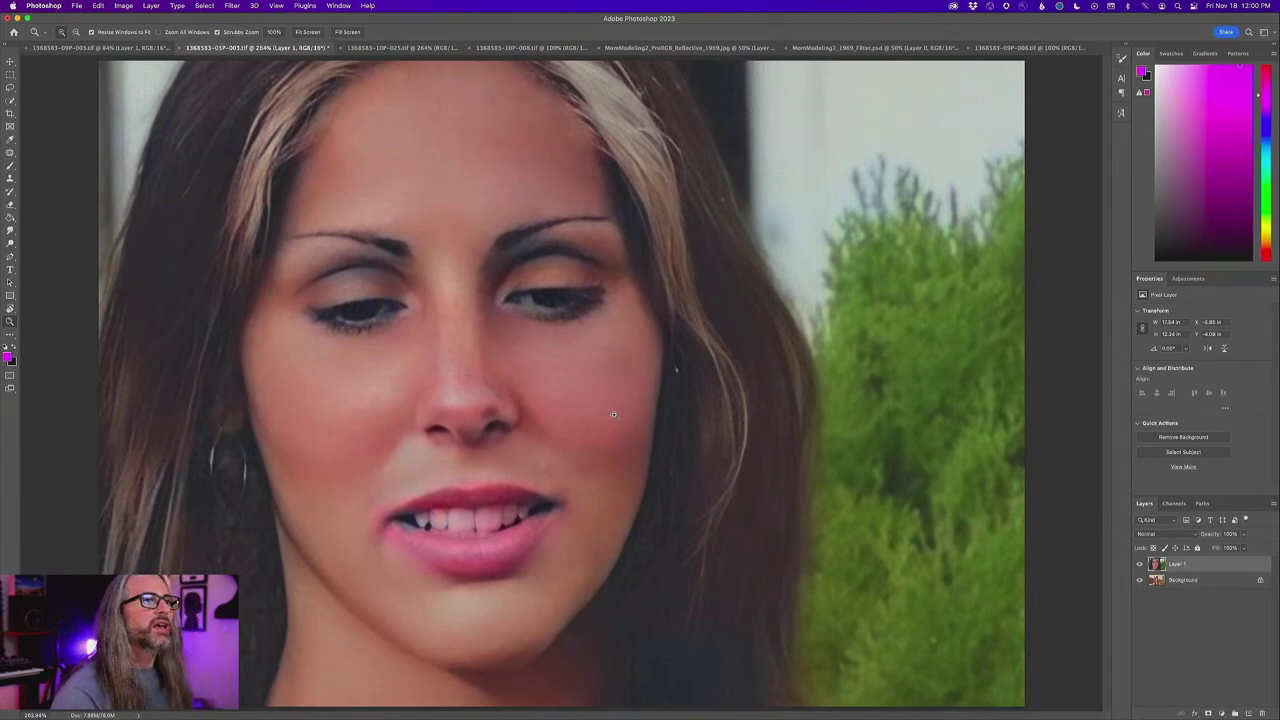
- Enlarge the canvas to 300 percent in width and height, anchored at the centre
{"action": "left_click", "coordinate": [1189, 580]}
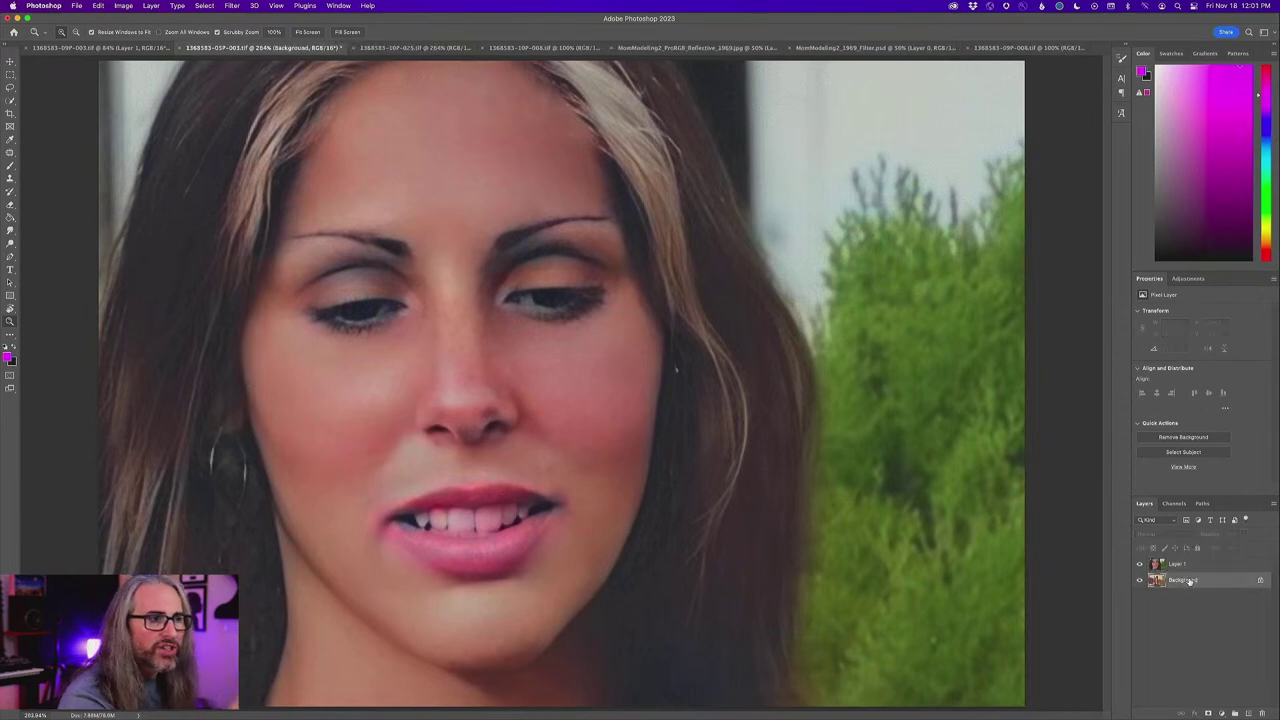
{"action": "left_click", "coordinate": [123, 6]}
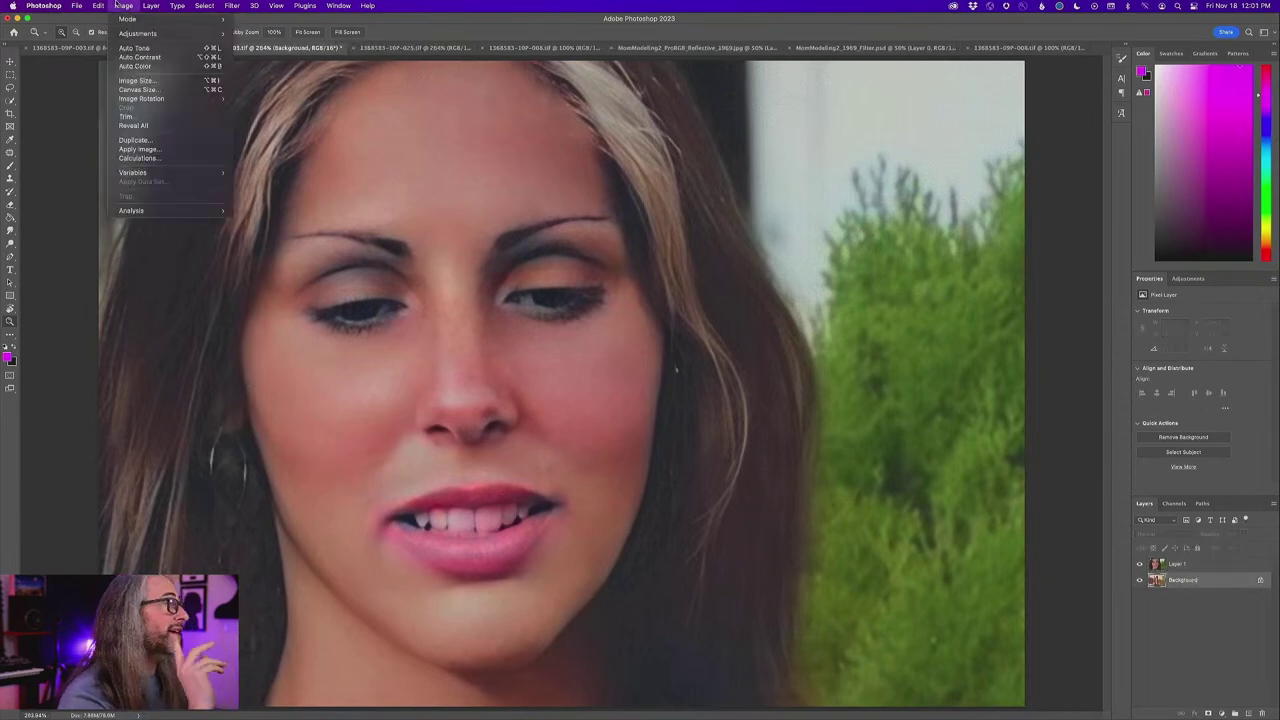
{"action": "left_click", "coordinate": [145, 89]}
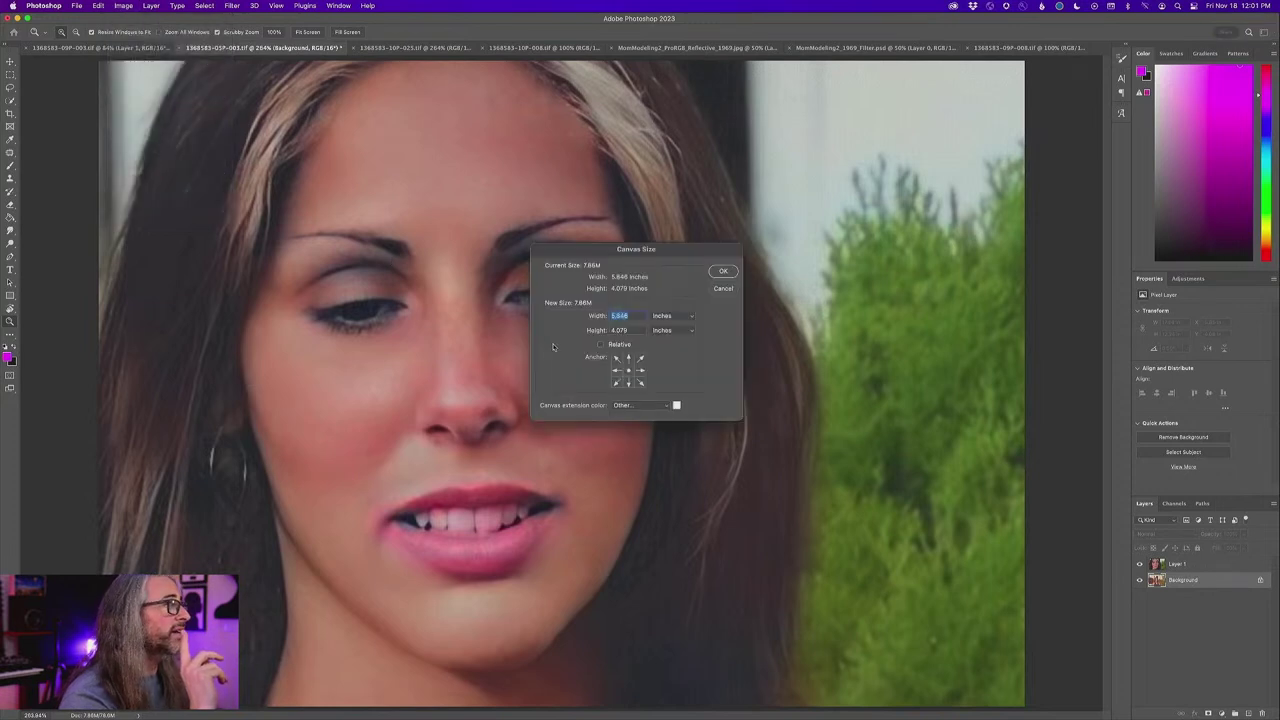
{"action": "left_click", "coordinate": [655, 316]}
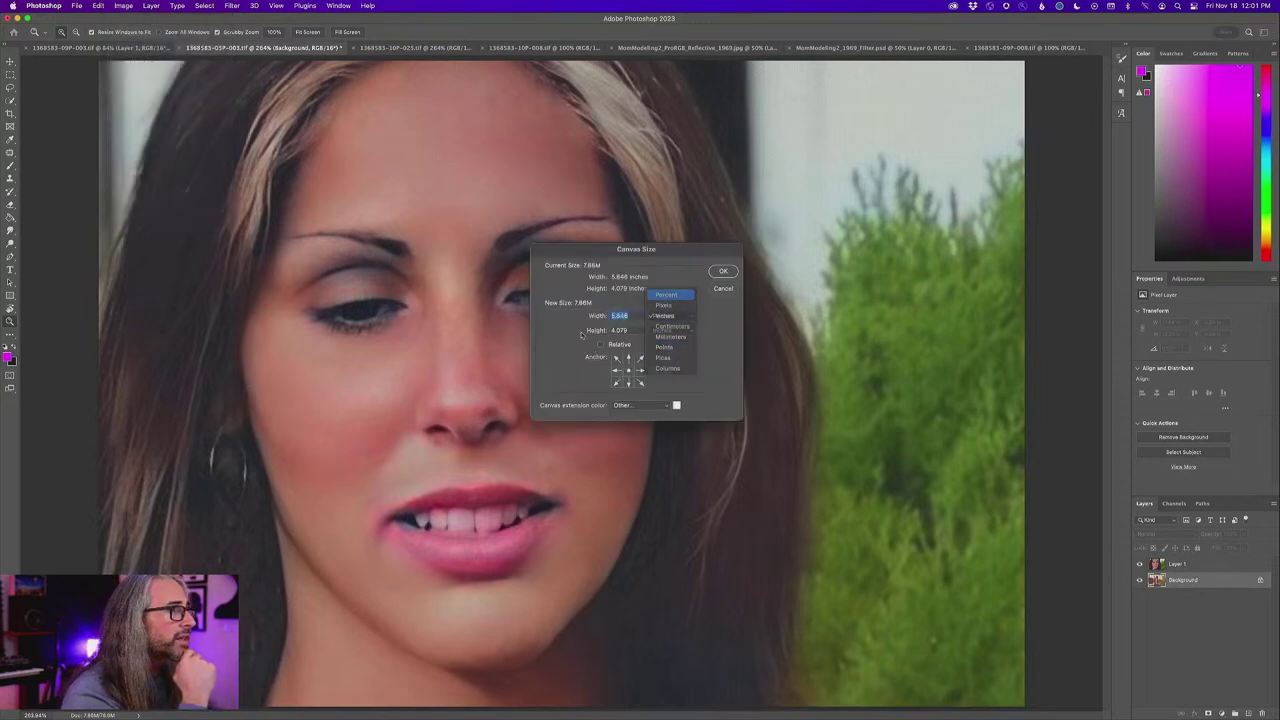
{"action": "key", "text": "Return"}
{"action": "type", "text": "300"}
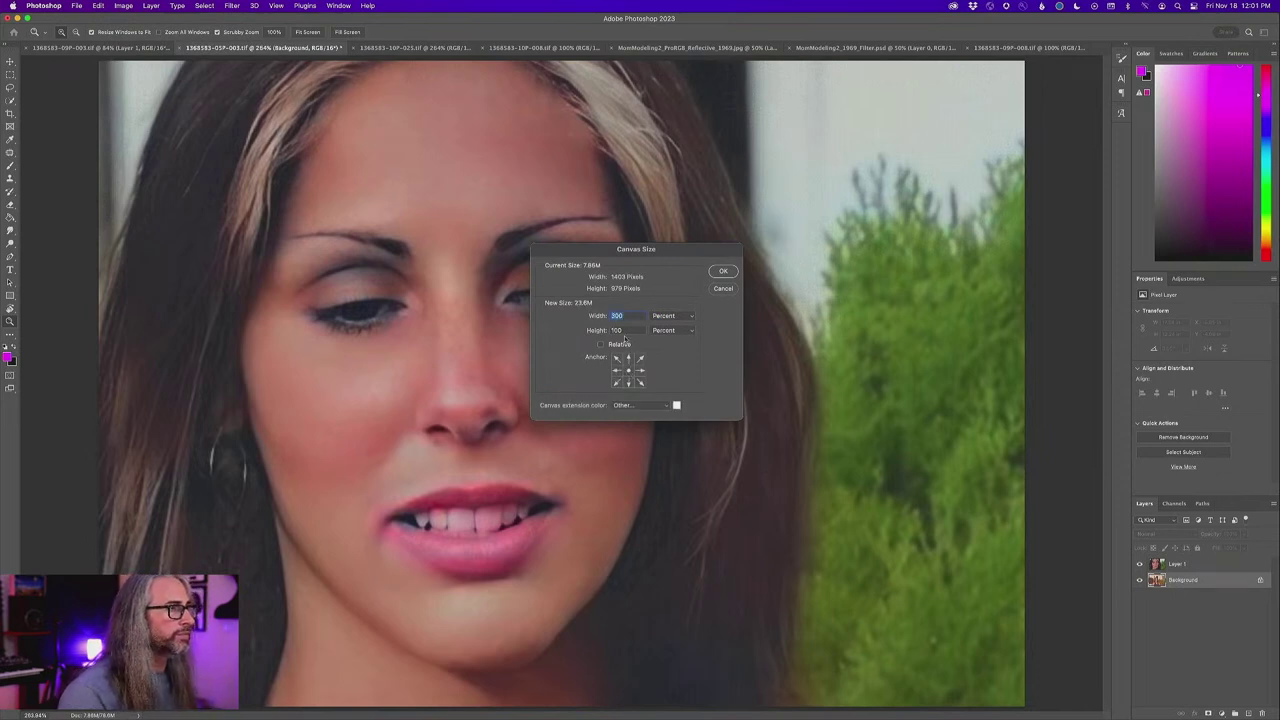
{"action": "key", "text": "Tab"}
{"action": "type", "text": "300"}
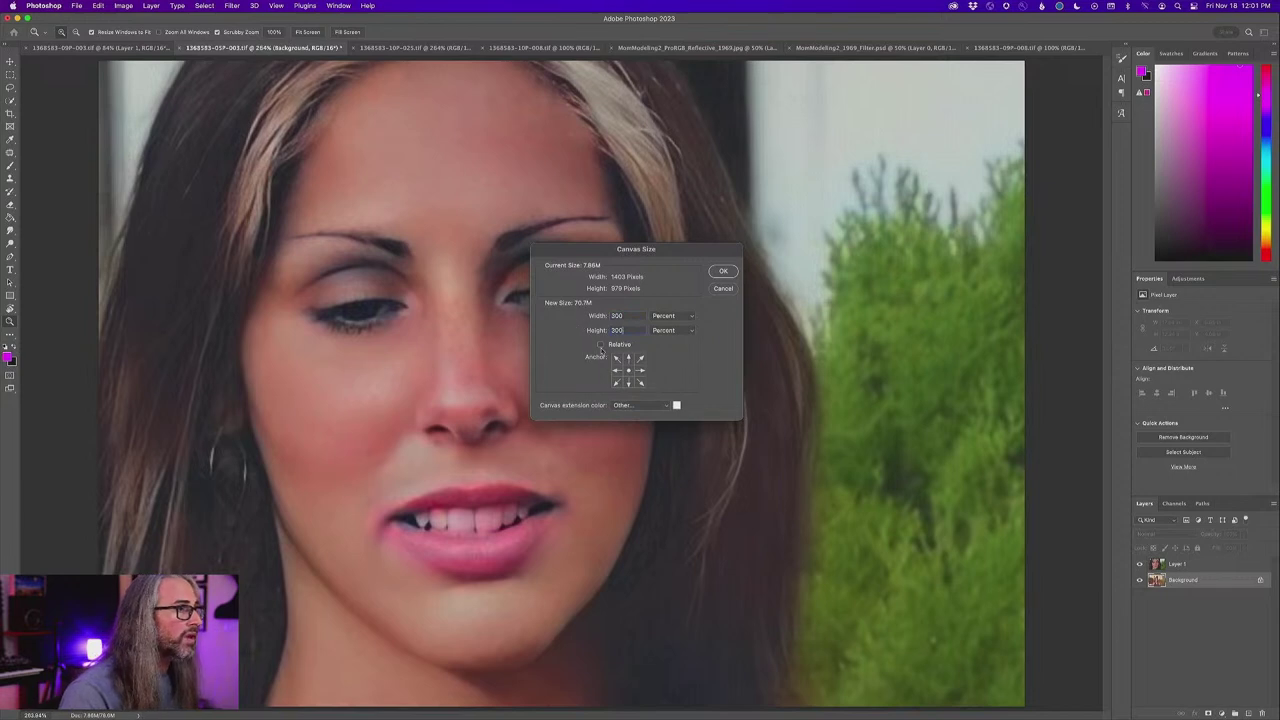
{"action": "left_click", "coordinate": [628, 371]}
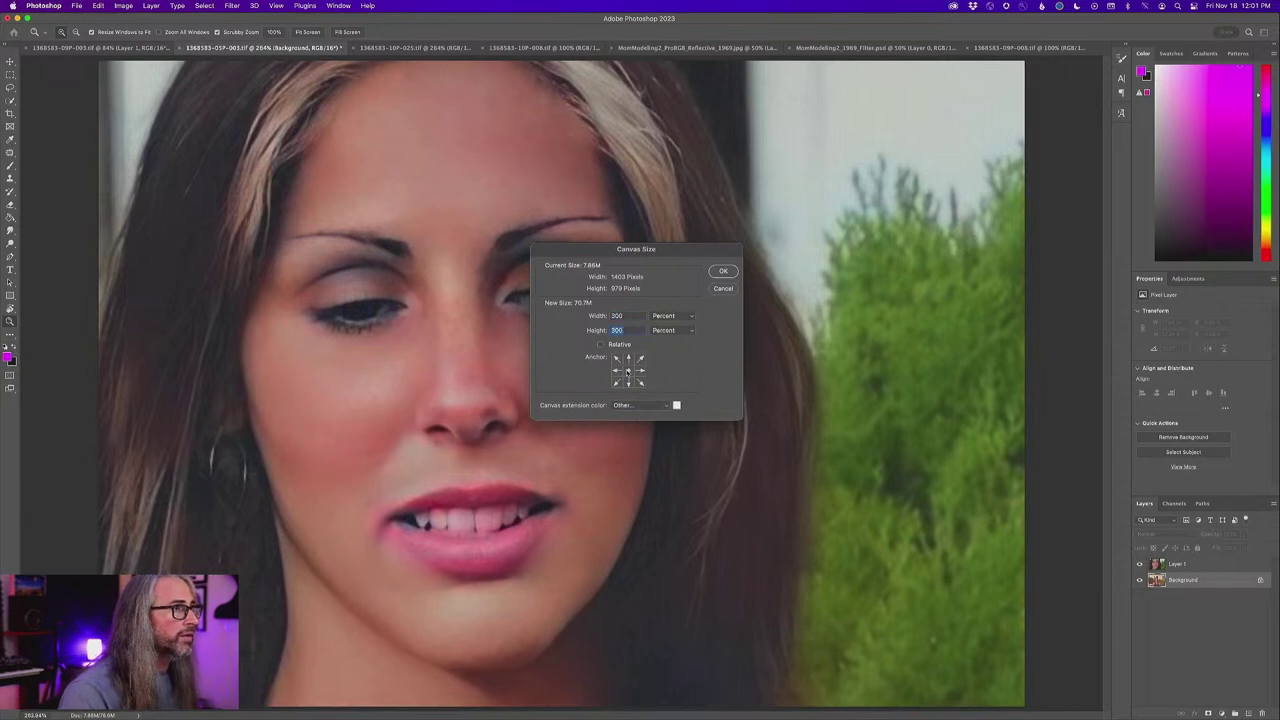
{"action": "left_click", "coordinate": [723, 272]}
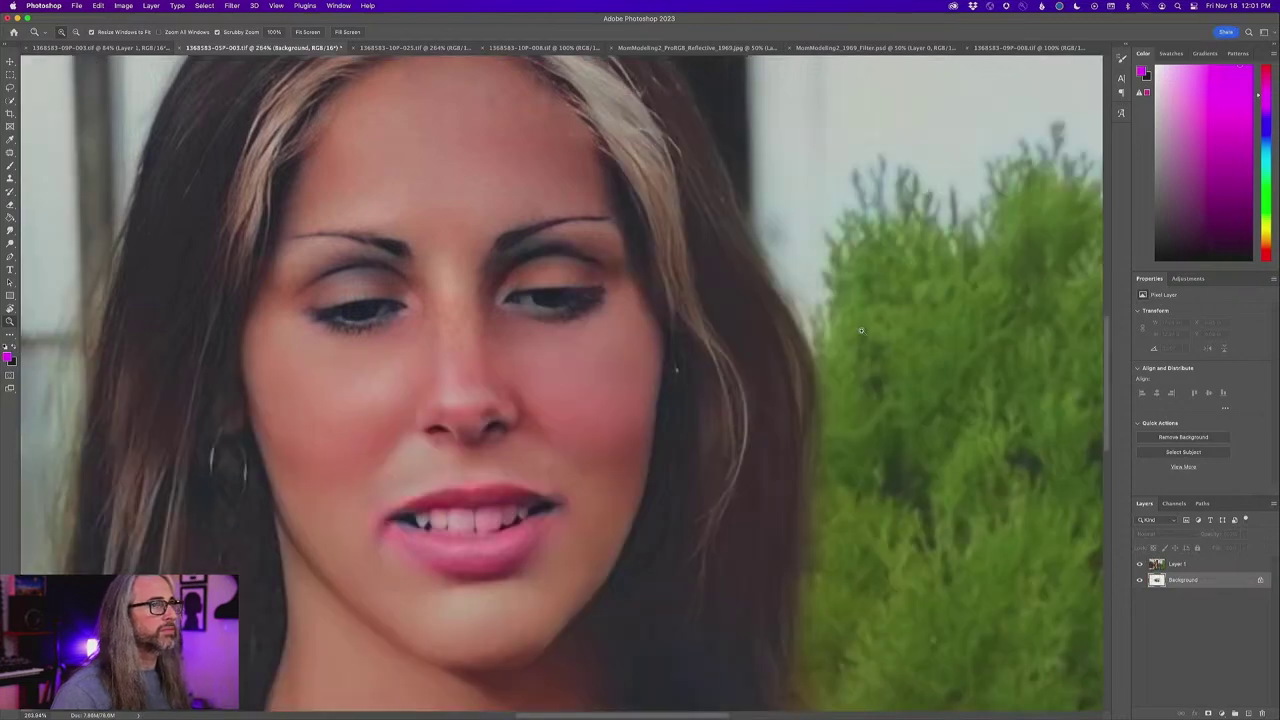
- Fit the whole image in view, then hide and reshow Layer 1 to compare it with the original scan
{"action": "left_click", "coordinate": [1178, 566]}
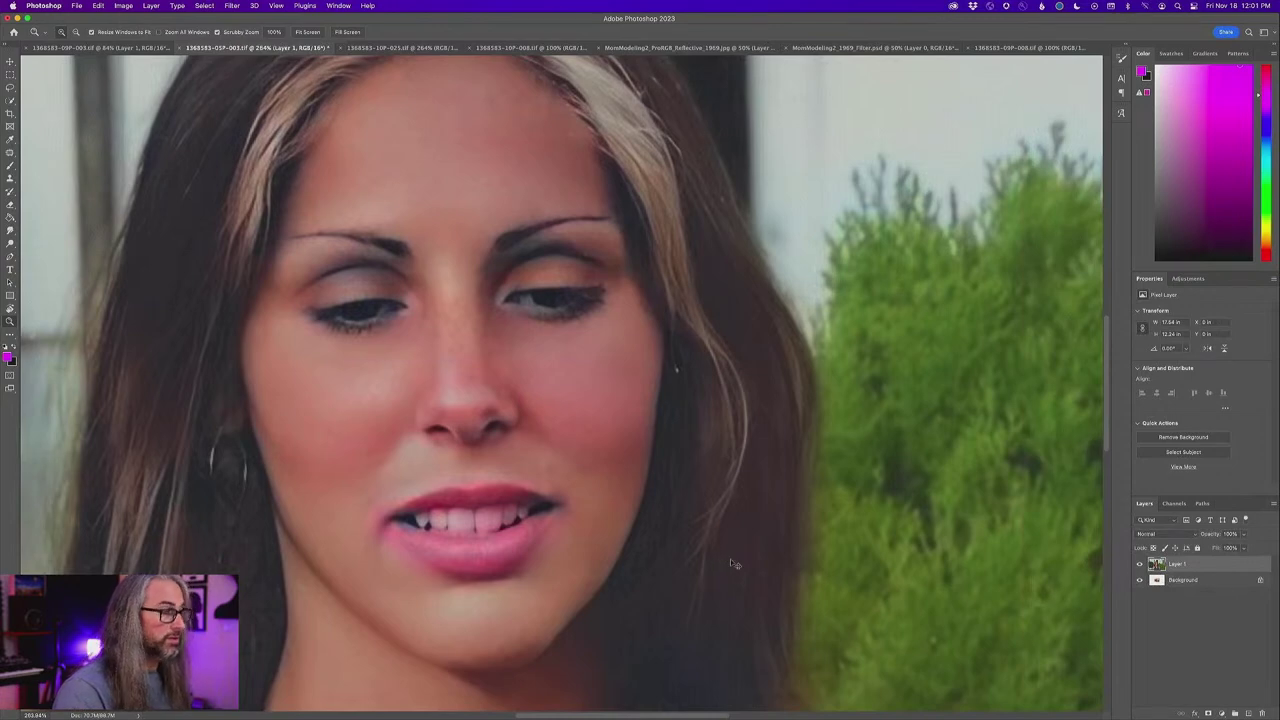
{"action": "key", "text": "super+0"}
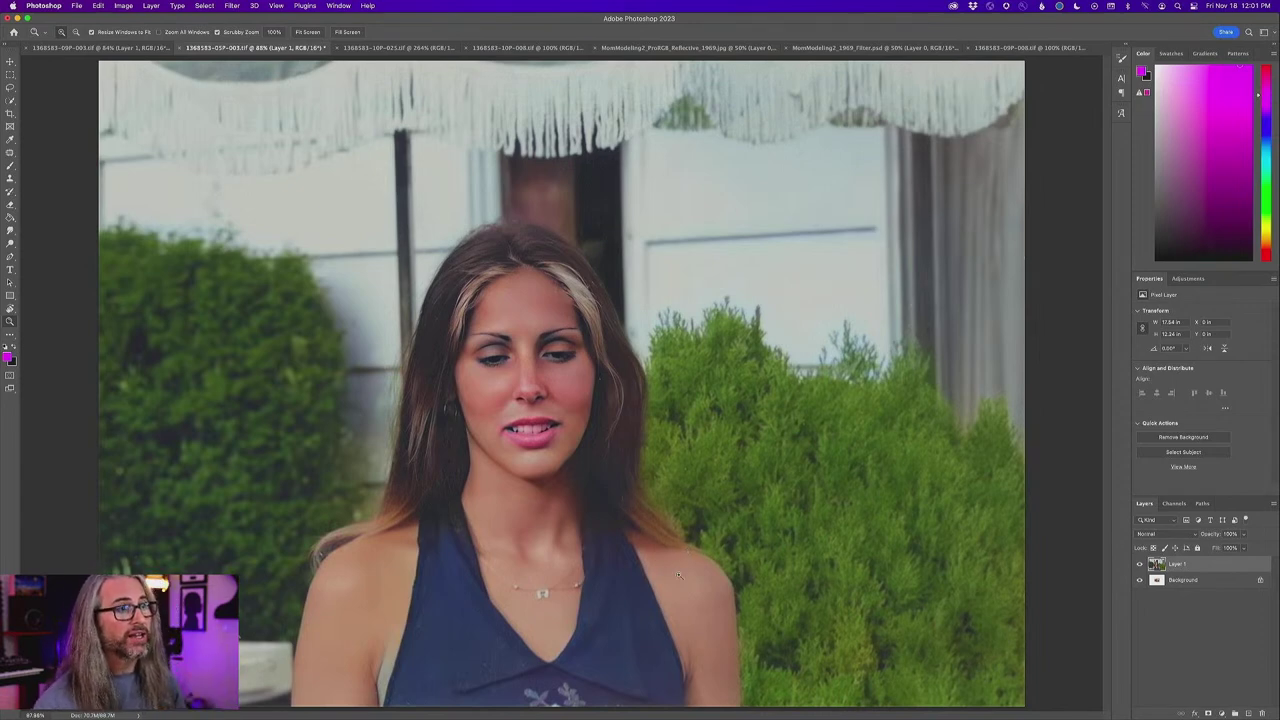
{"action": "left_click", "coordinate": [1140, 565]}
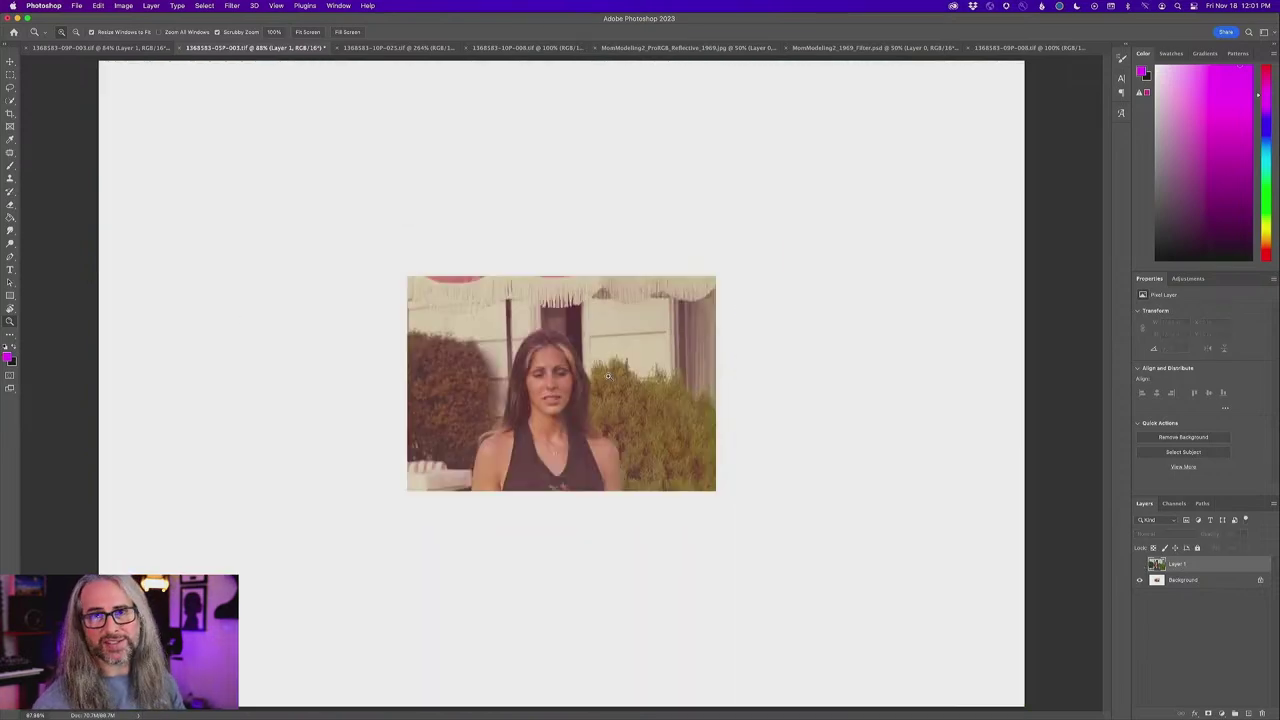
{"action": "left_click", "coordinate": [1139, 565]}
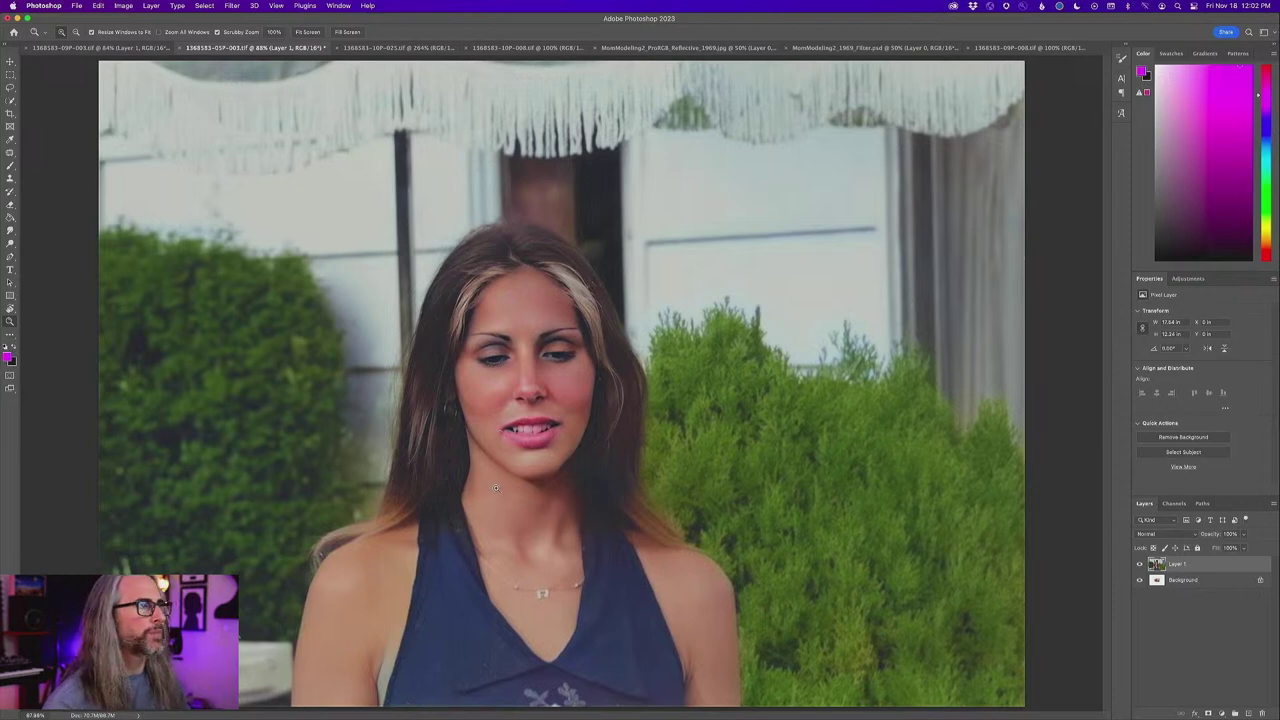
- Switch to the boy's school portrait scan and inspect his face up close
{"action": "left_click", "coordinate": [385, 48]}
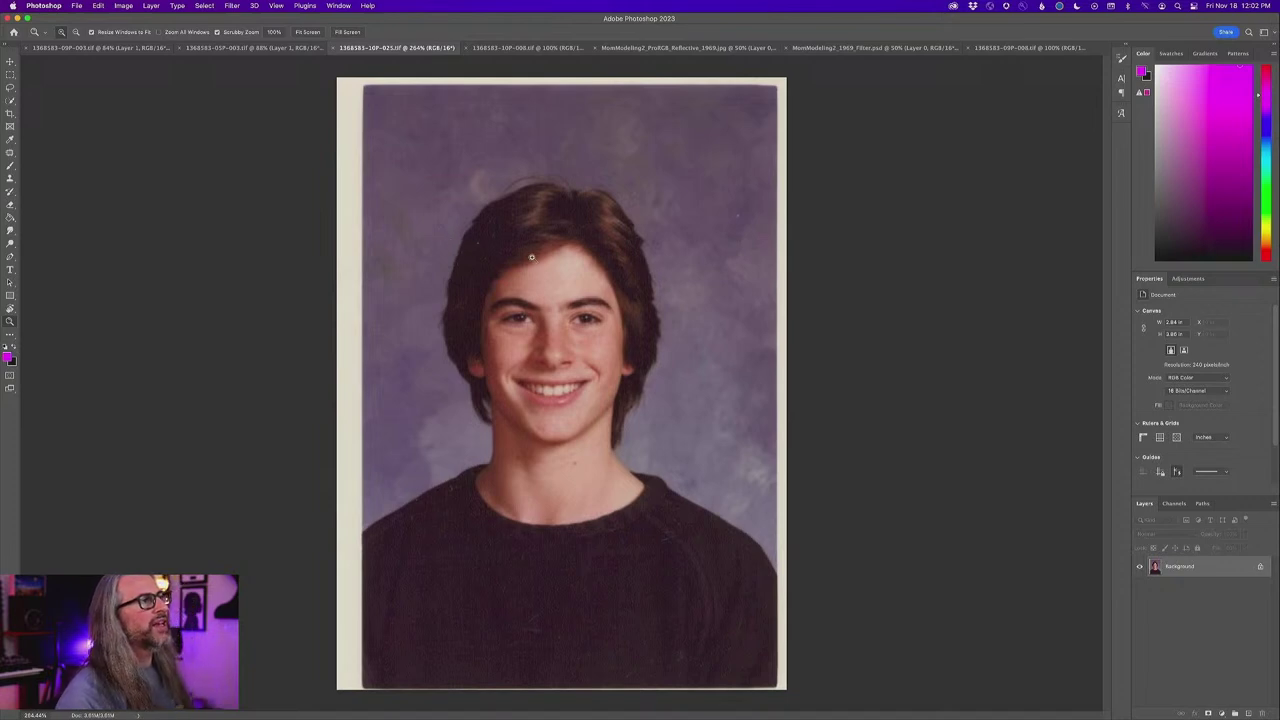
{"action": "left_click", "coordinate": [540, 292]}
{"action": "left_click", "coordinate": [540, 292]}
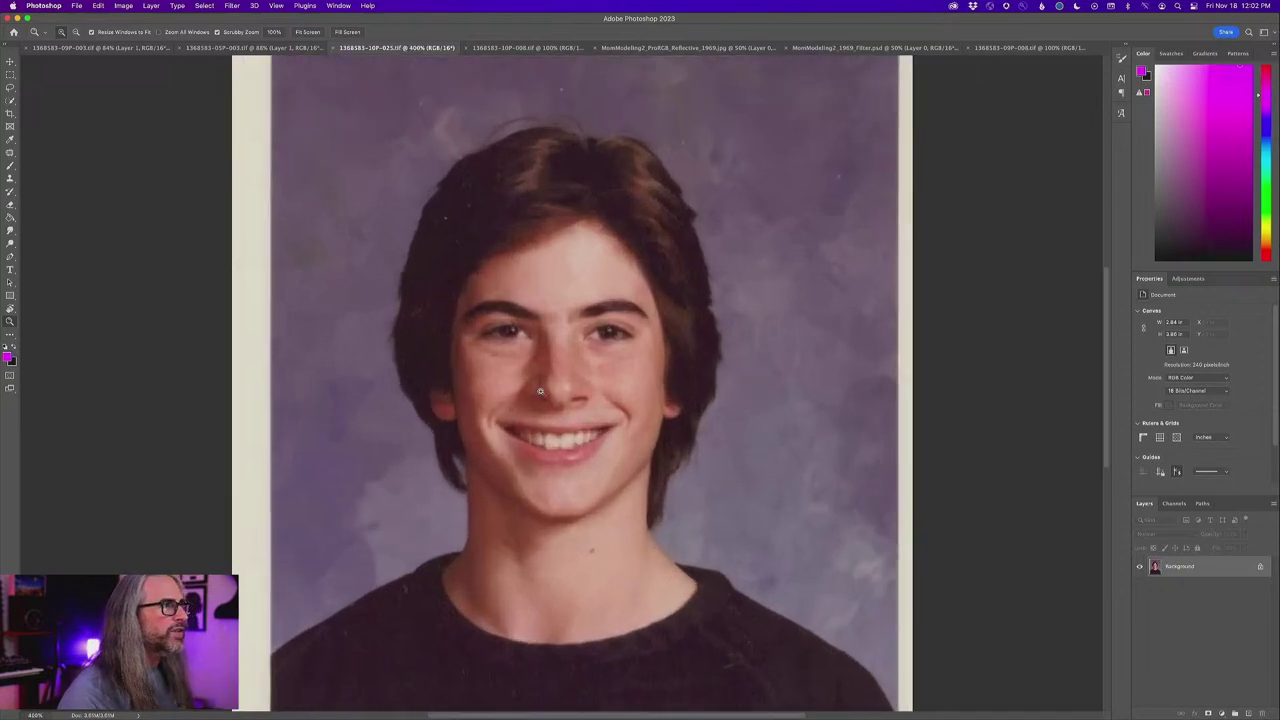
{"action": "left_click", "coordinate": [540, 392]}
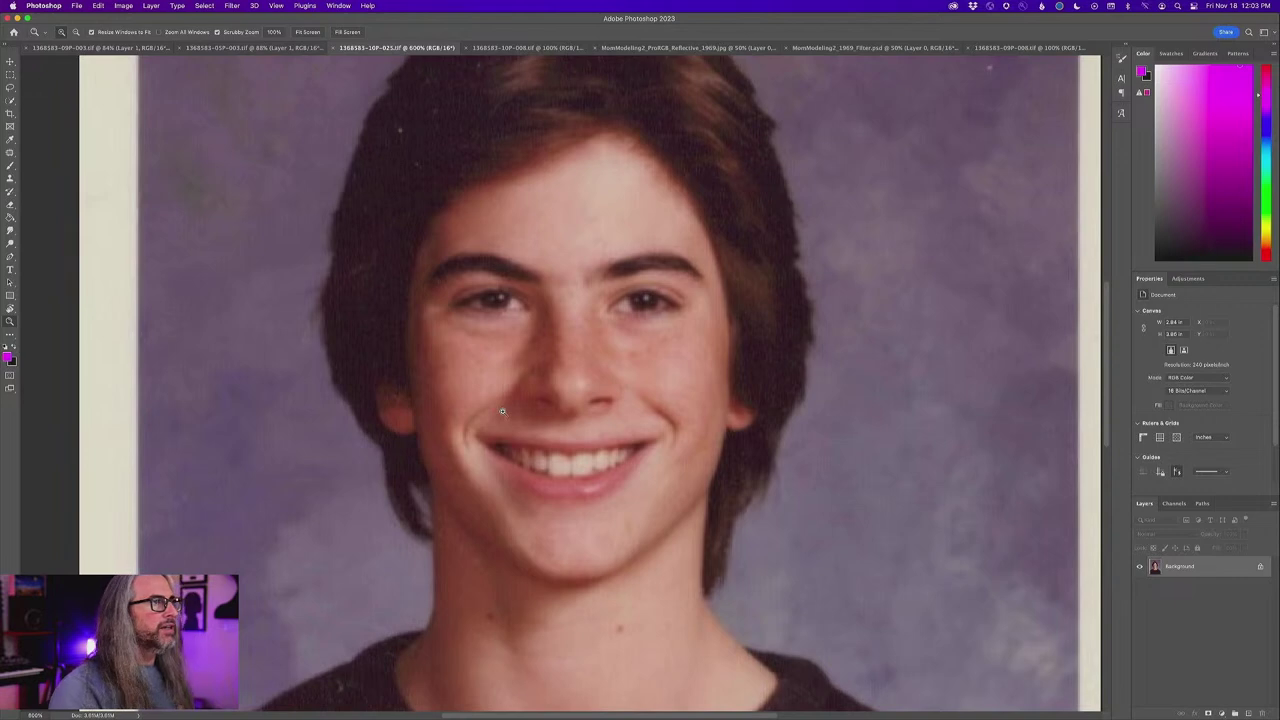
{"action": "key", "text": "super+minus"}
{"action": "key", "text": "super+minus"}
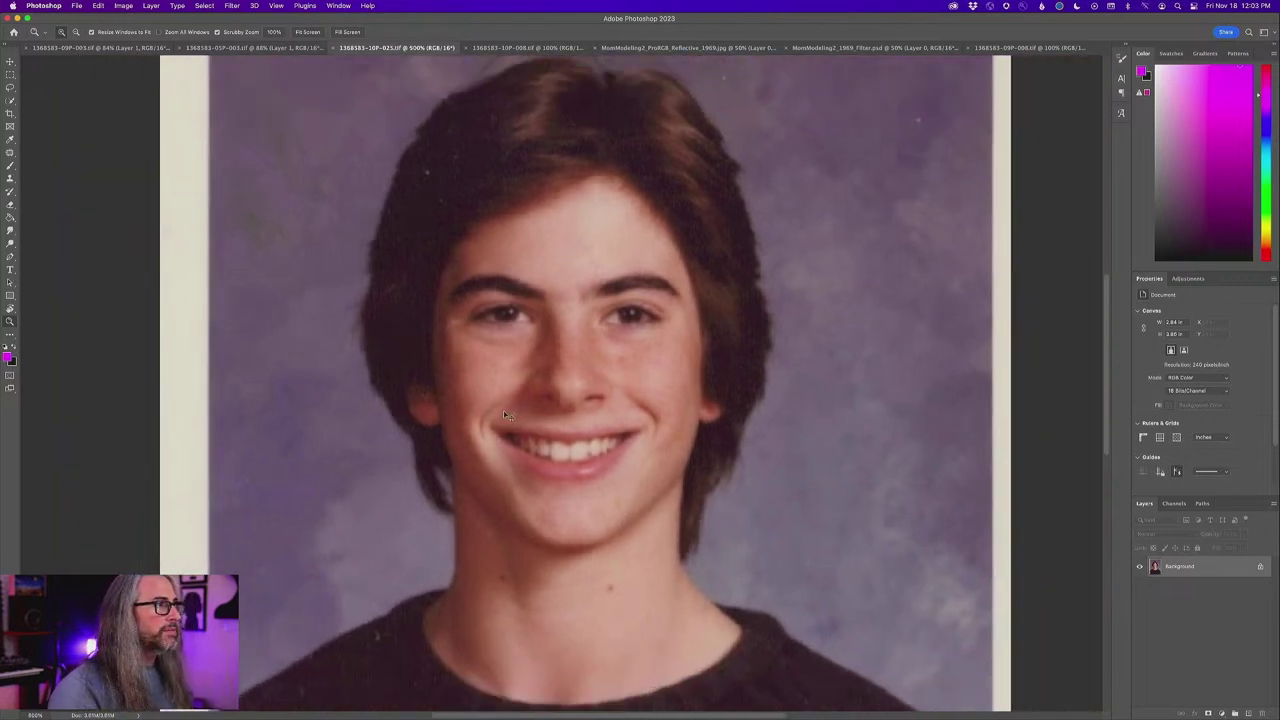
{"action": "key", "text": "super+minus"}
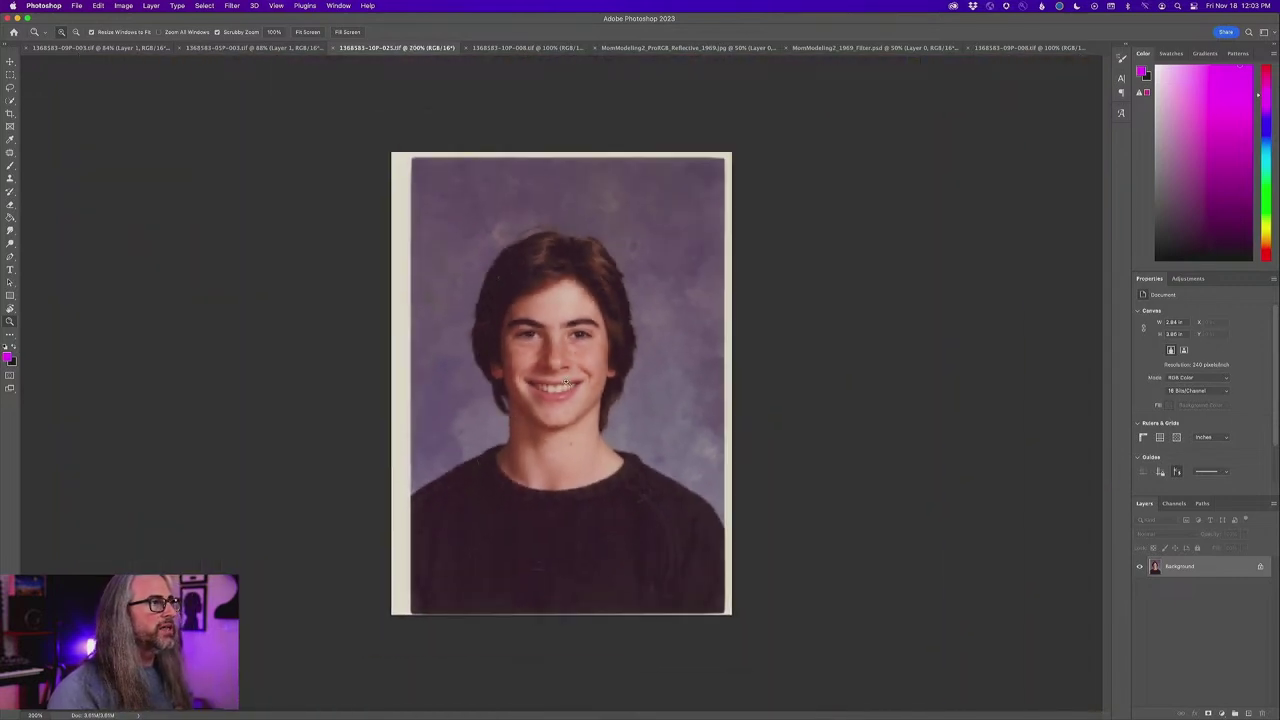
- Turn on the Photo Restoration neural filter for the boy's school portrait
{"action": "left_click", "coordinate": [231, 5]}
{"action": "left_click", "coordinate": [260, 49]}
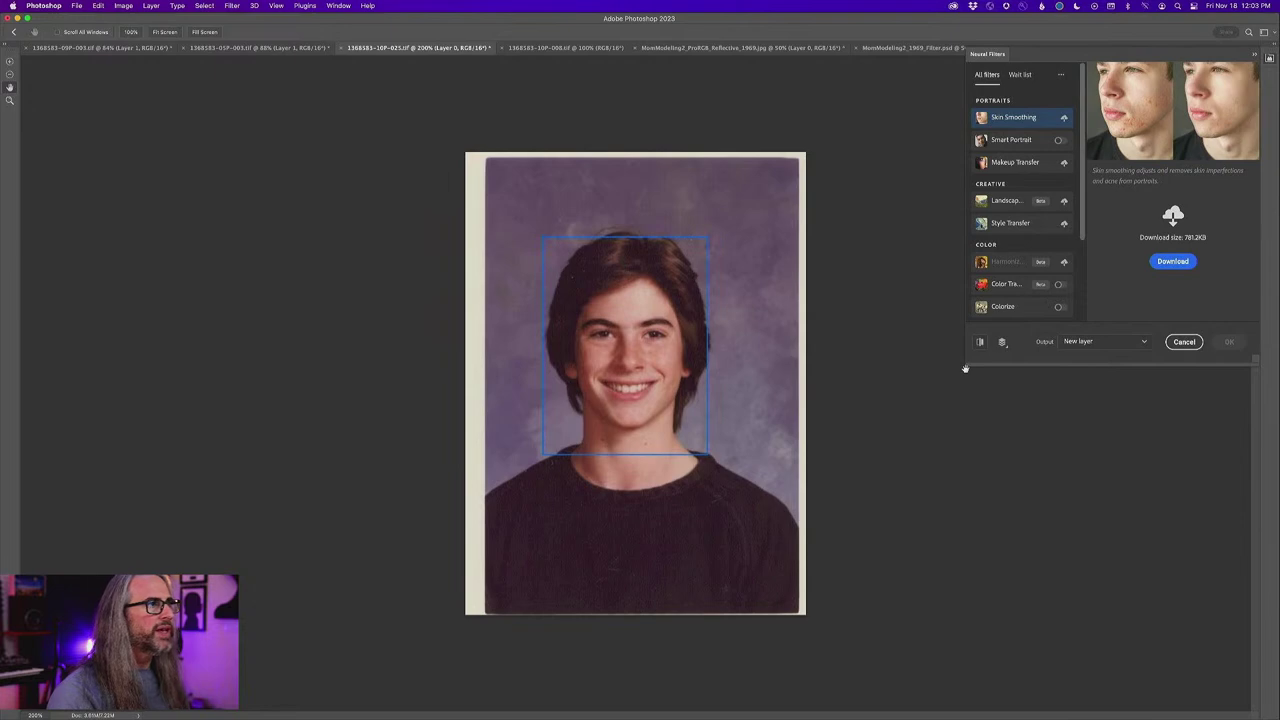
{"action": "scroll", "coordinate": [1083, 273], "scroll_direction": "down", "scroll_amount": 2}
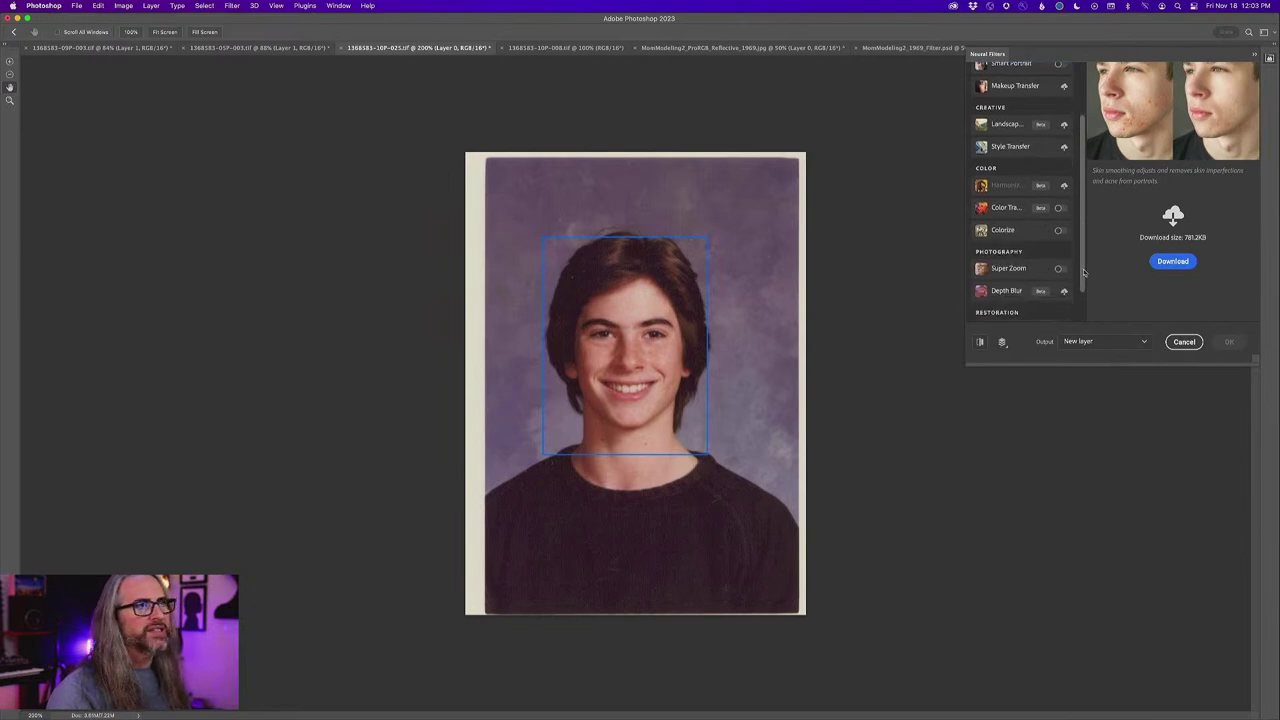
{"action": "scroll", "coordinate": [1083, 273], "scroll_direction": "down", "scroll_amount": 1}
{"action": "left_click", "coordinate": [1059, 311]}
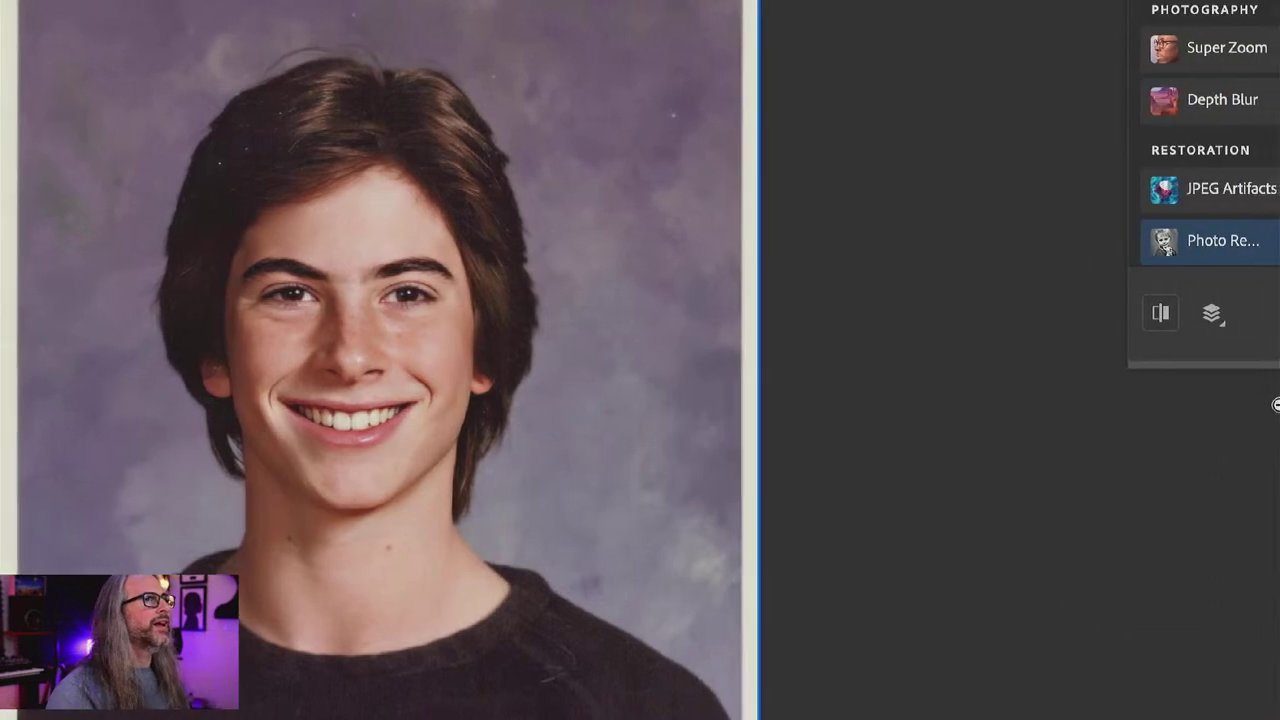
- Compare the restored school portrait with the original several times, ending with the restored version displayed
{"action": "left_click", "coordinate": [1168, 316]}
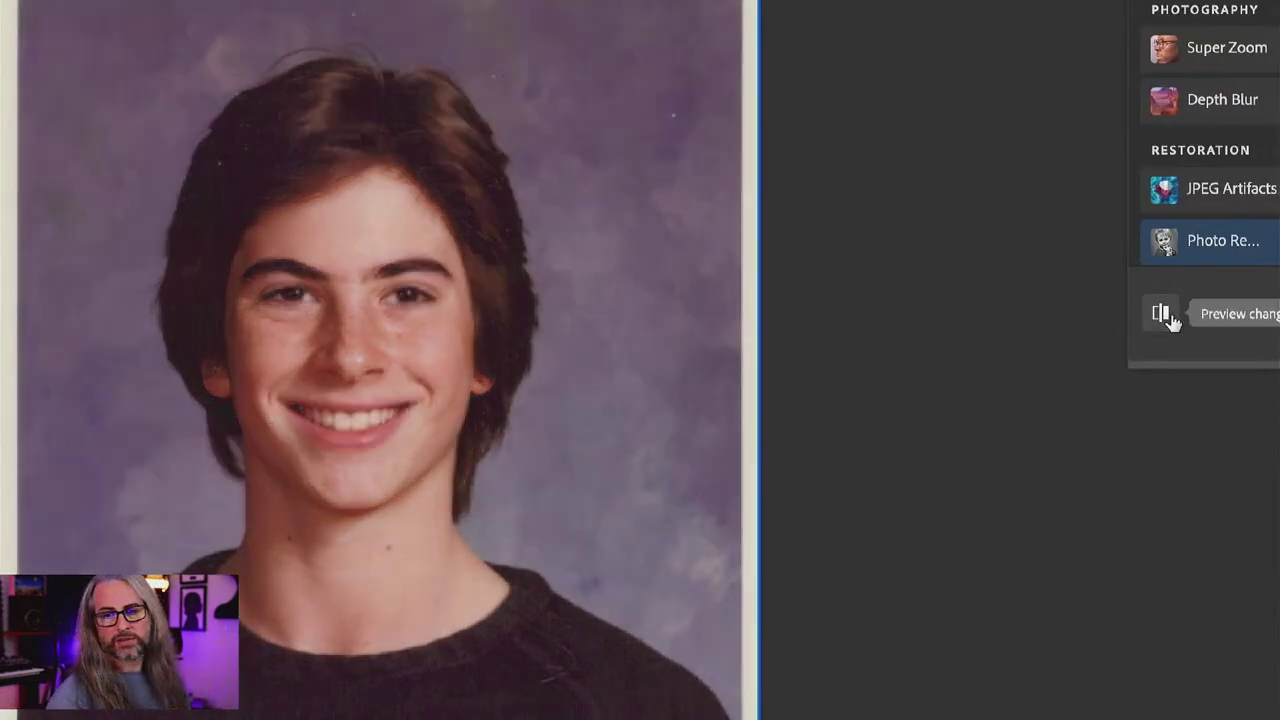
{"action": "left_click", "coordinate": [1168, 316]}
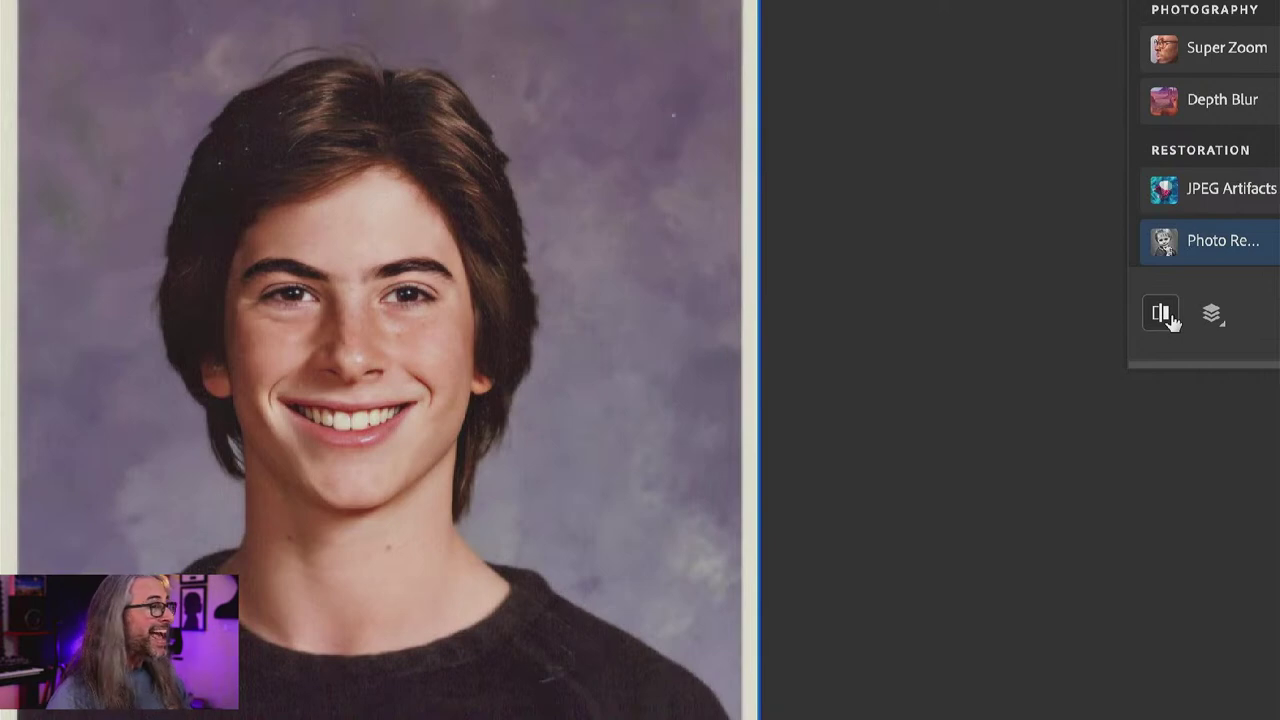
{"action": "left_click", "coordinate": [1168, 316]}
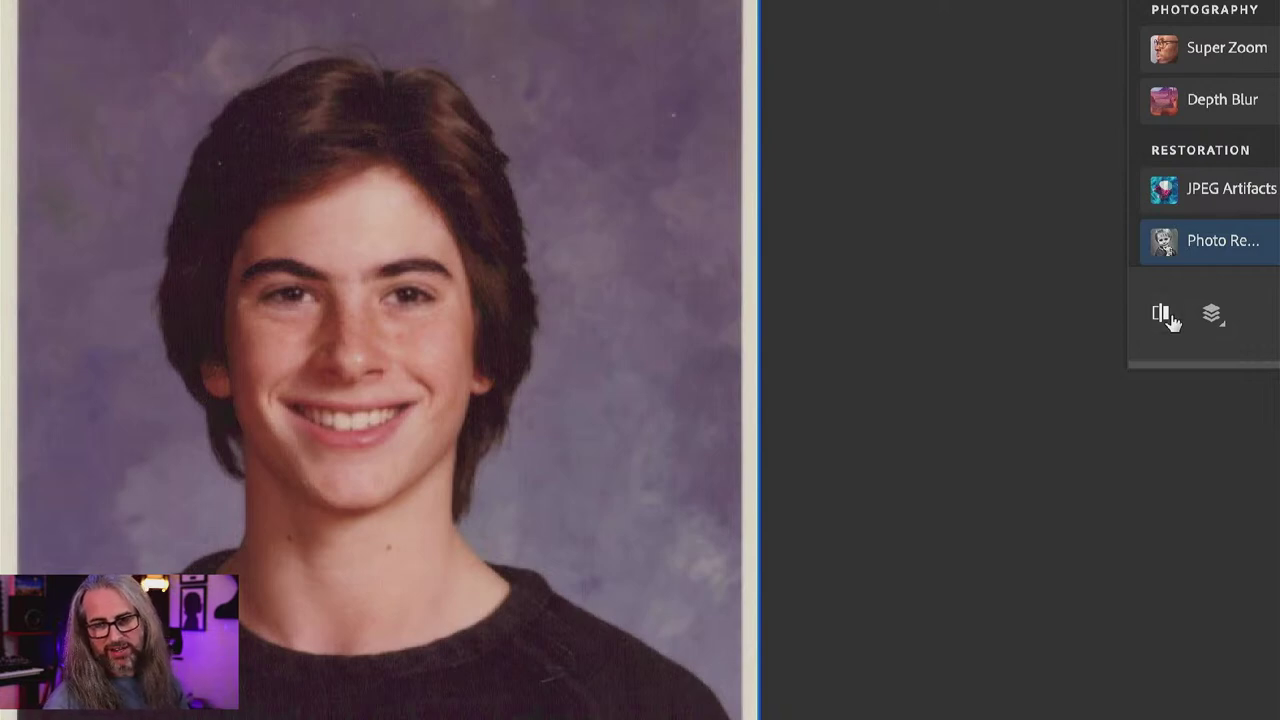
{"action": "left_click", "coordinate": [1165, 316]}
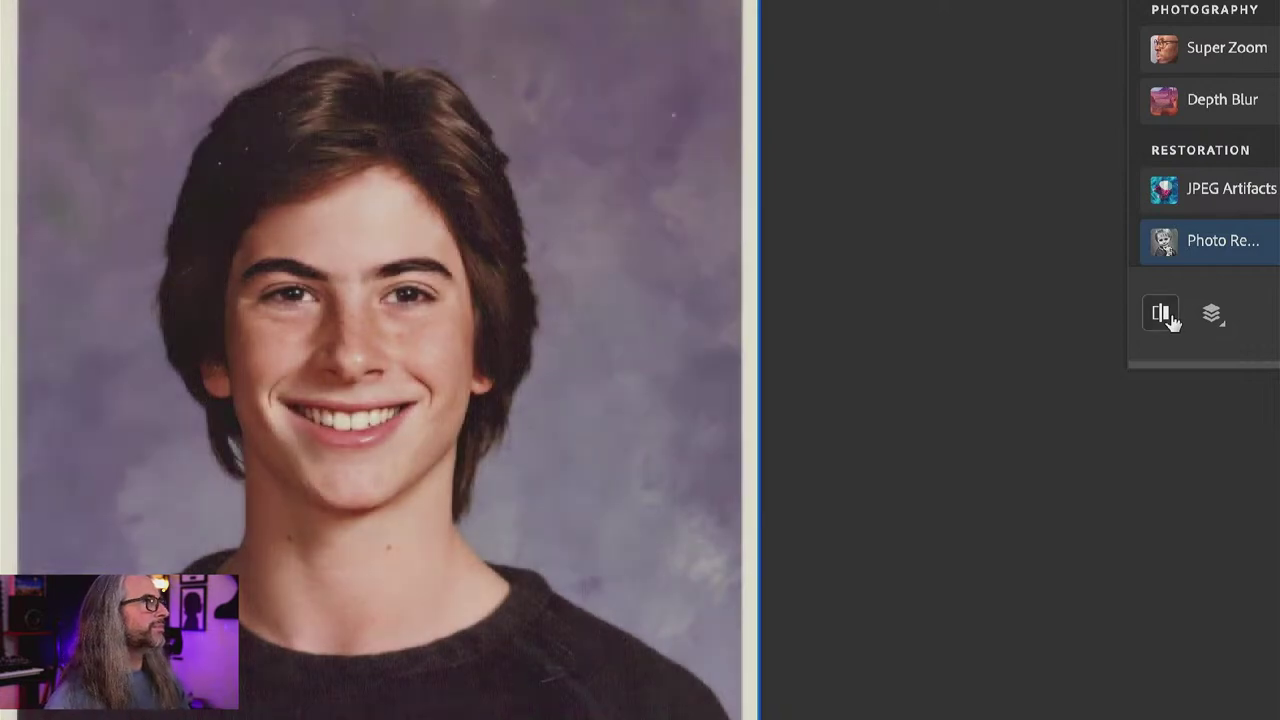
{"action": "left_click", "coordinate": [1165, 316]}
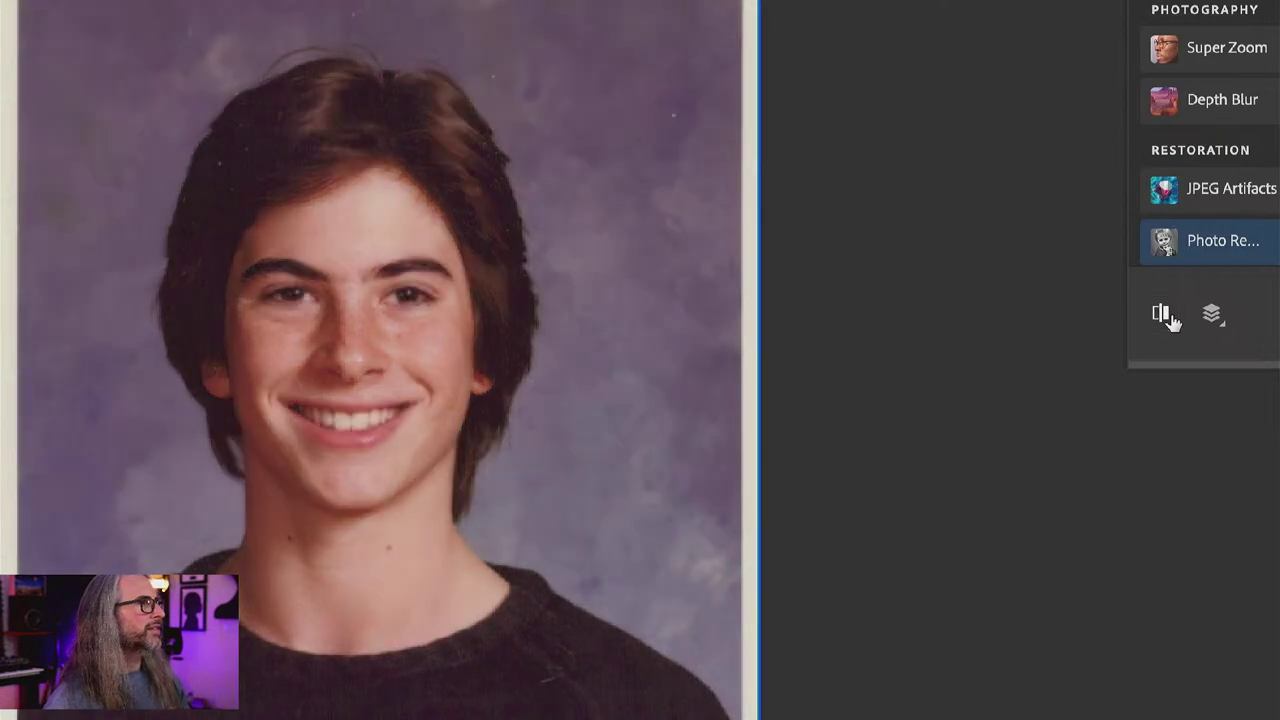
{"action": "left_click", "coordinate": [1165, 316]}
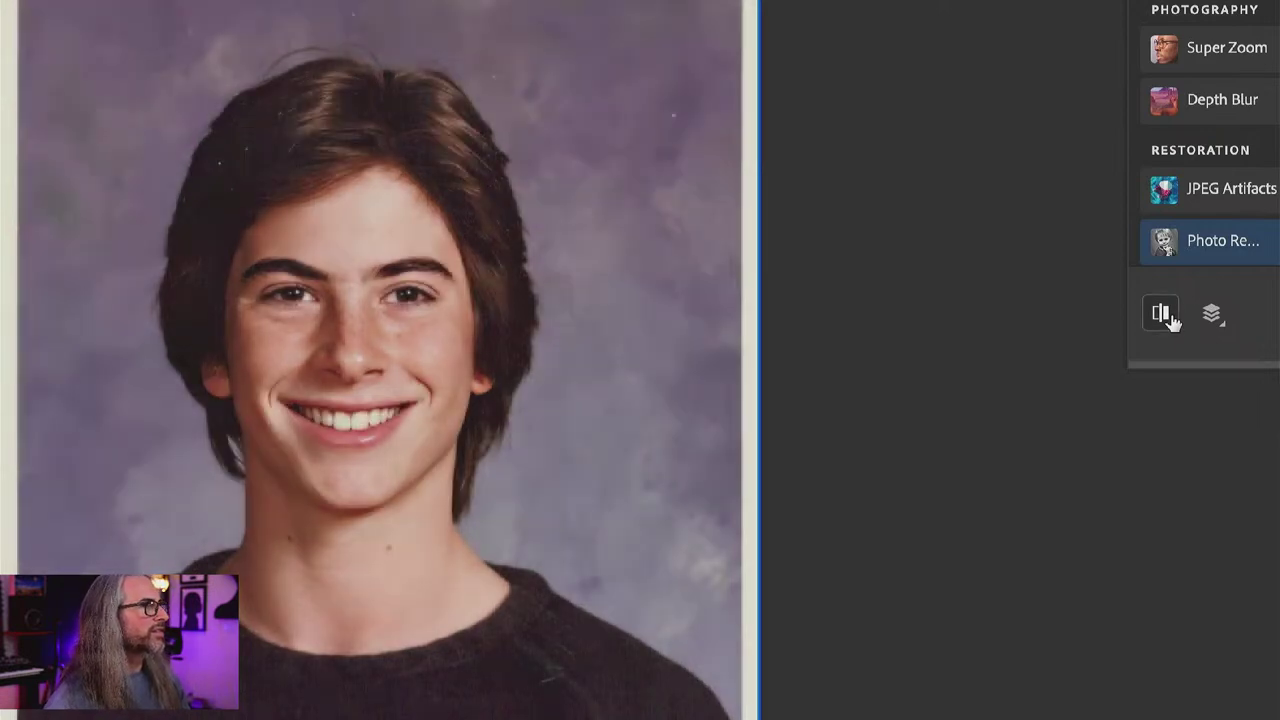
{"action": "left_click", "coordinate": [1165, 316]}
{"action": "left_click", "coordinate": [1165, 316]}
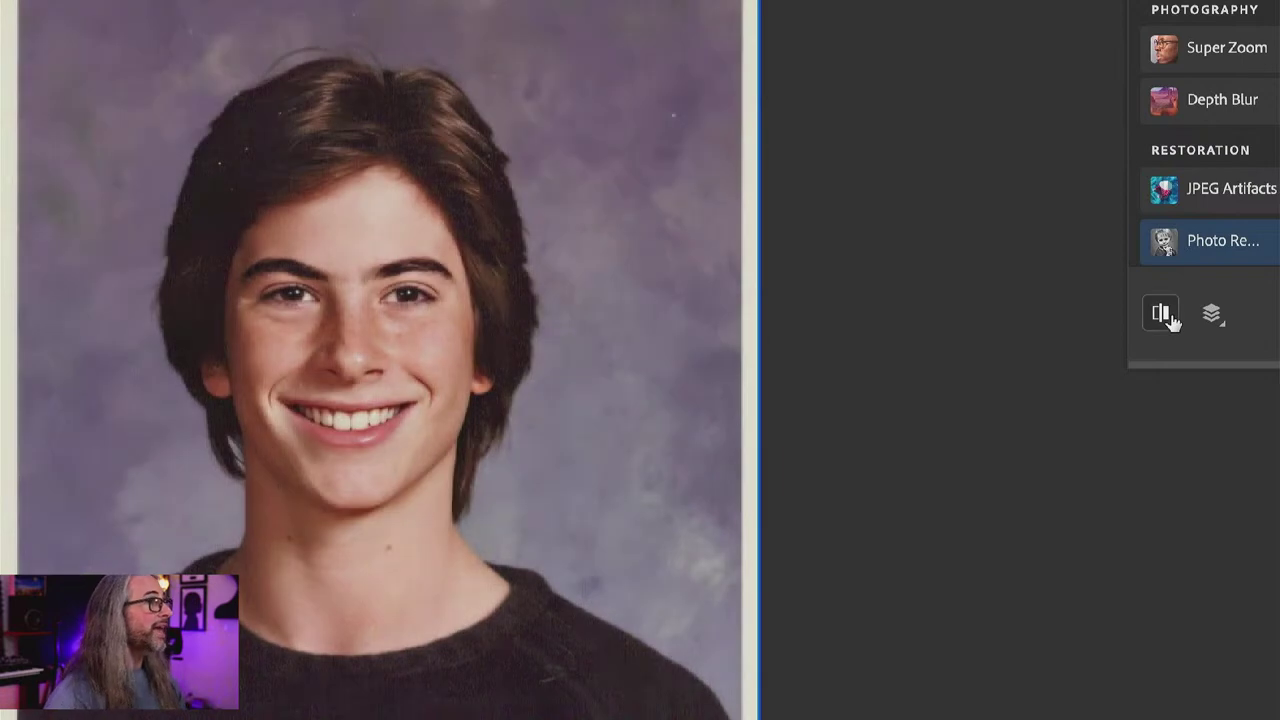
- Check the original school portrait once more against the Photo Restoration preview
{"action": "left_click", "coordinate": [1165, 316]}
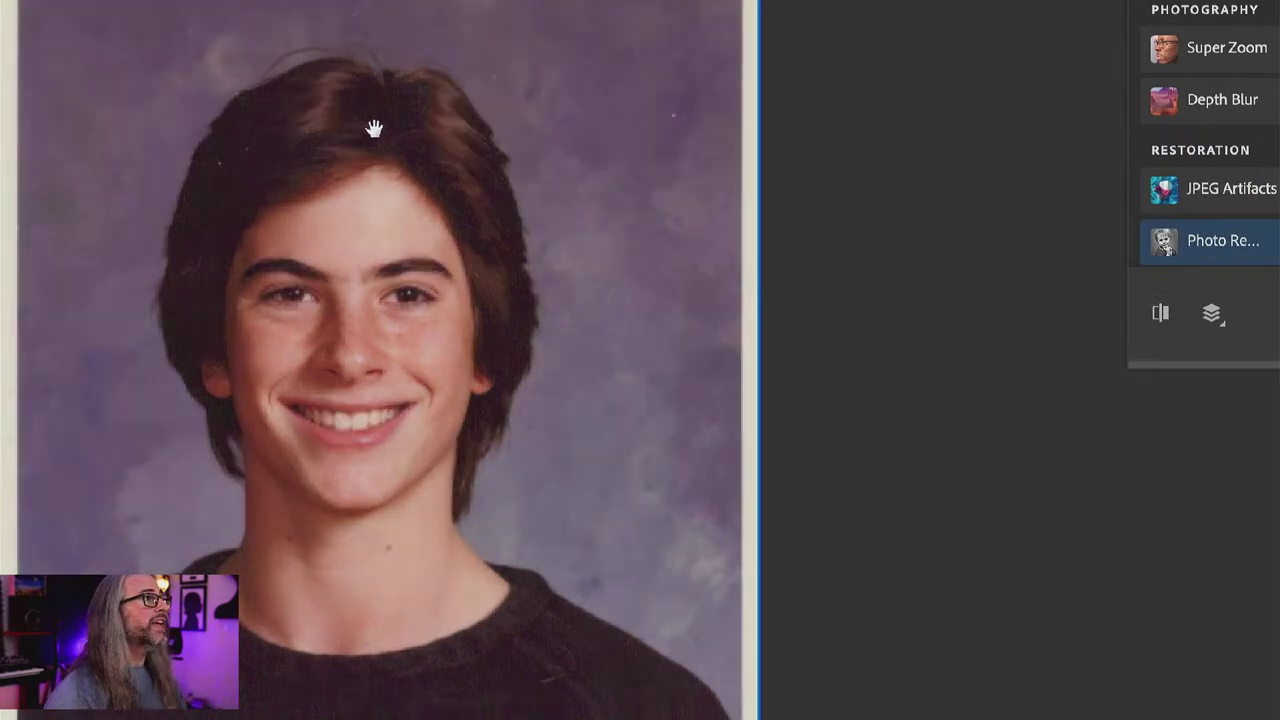
{"action": "left_click", "coordinate": [1159, 315]}
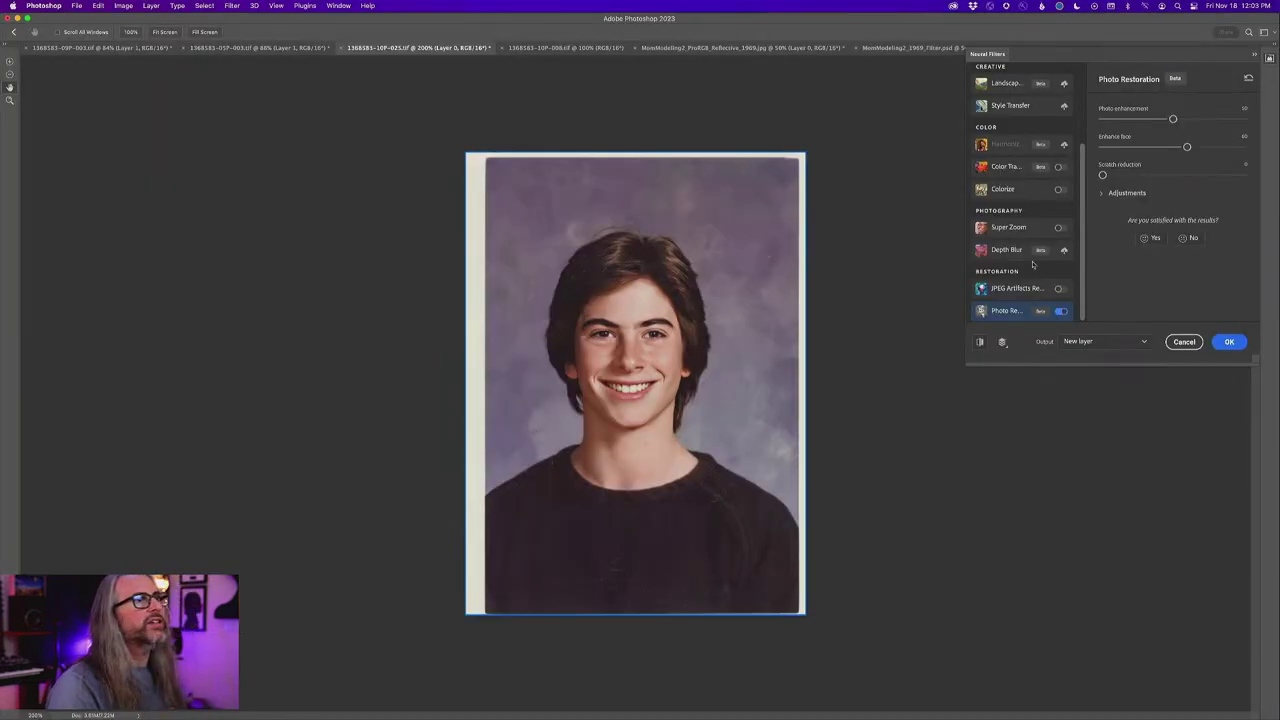
- Try the Colorize filter on the school portrait with automatic coloring and slightly reduced saturation
{"action": "left_click", "coordinate": [1020, 196]}
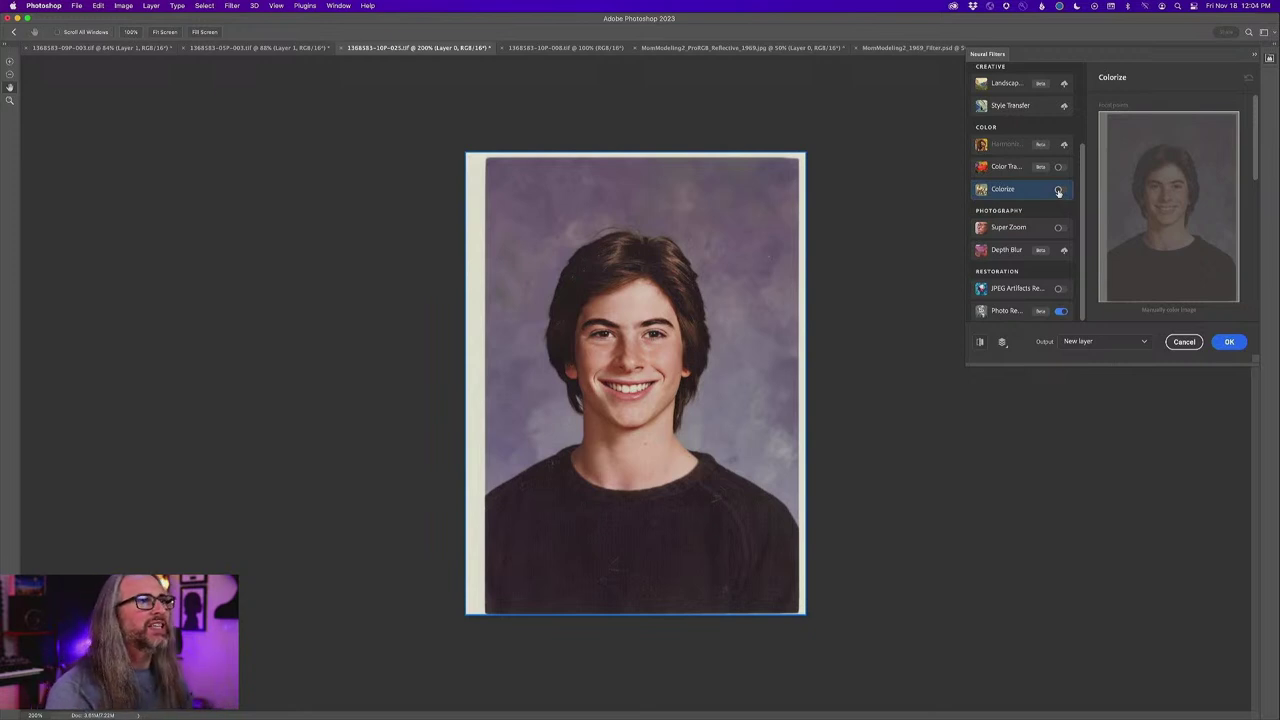
{"action": "left_click", "coordinate": [1058, 190]}
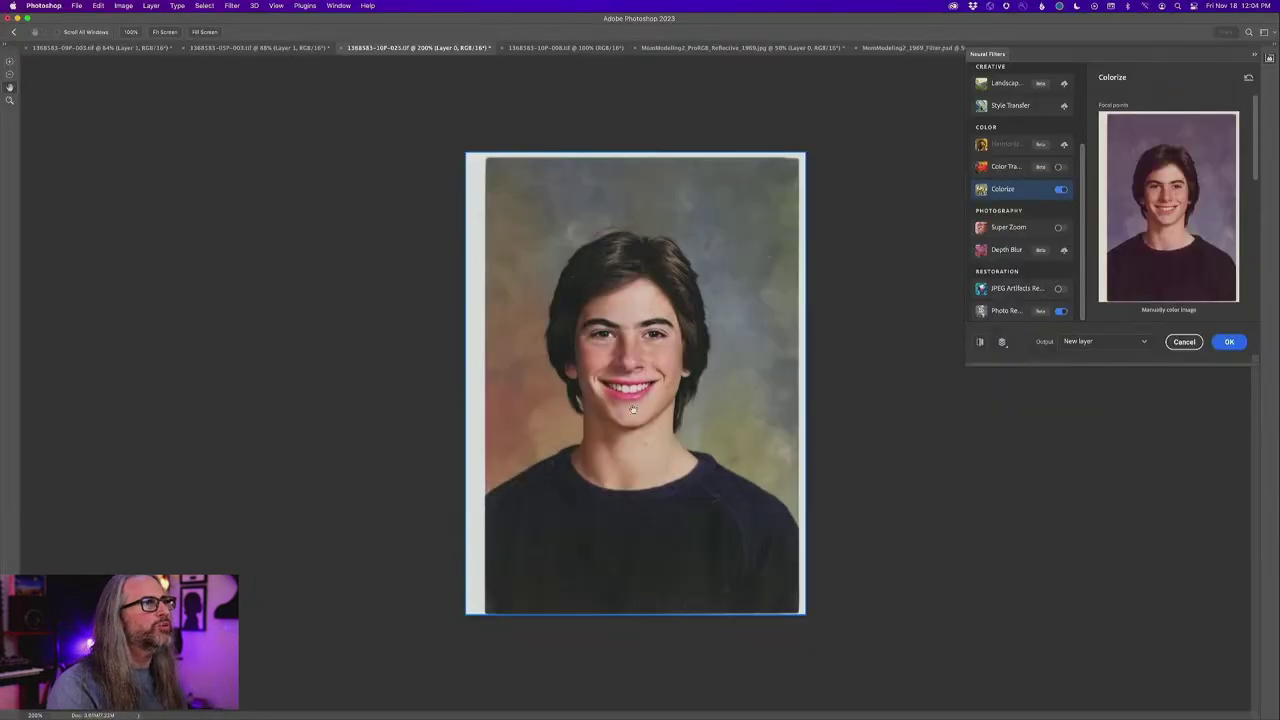
{"action": "scroll", "coordinate": [1147, 261], "scroll_direction": "down", "scroll_amount": 3}
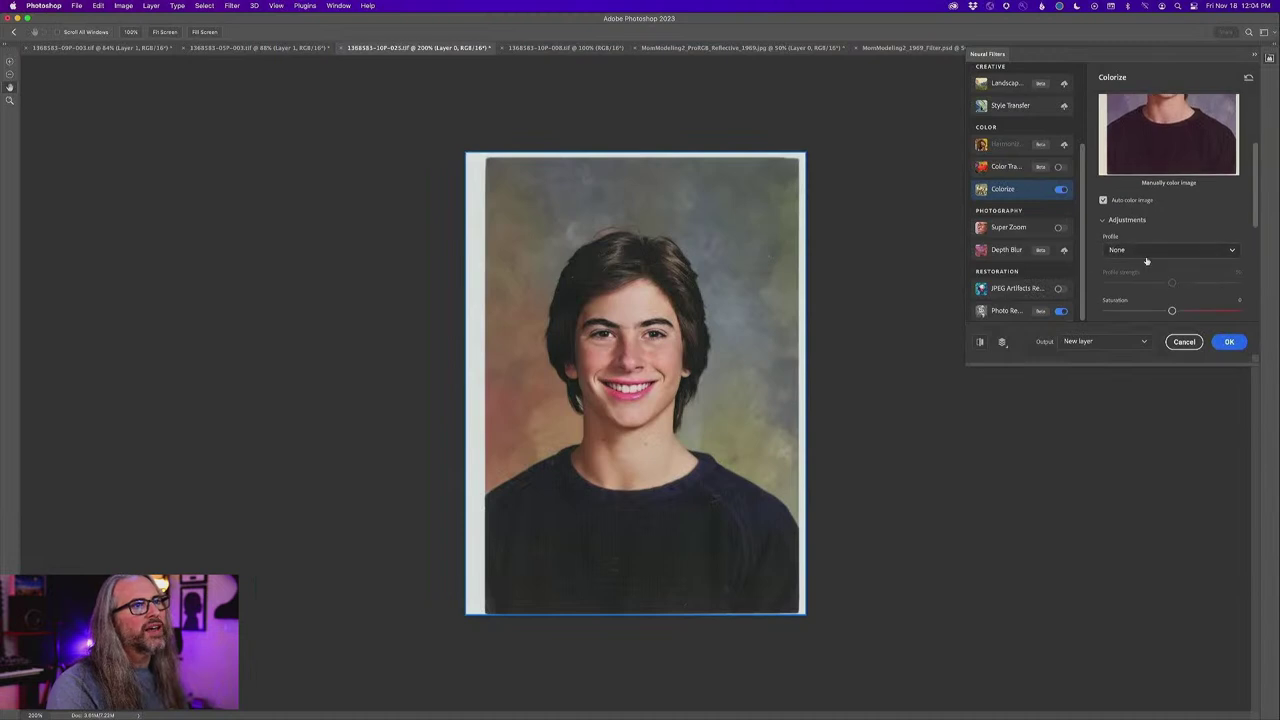
{"action": "scroll", "coordinate": [1171, 250], "scroll_direction": "down", "scroll_amount": 1}
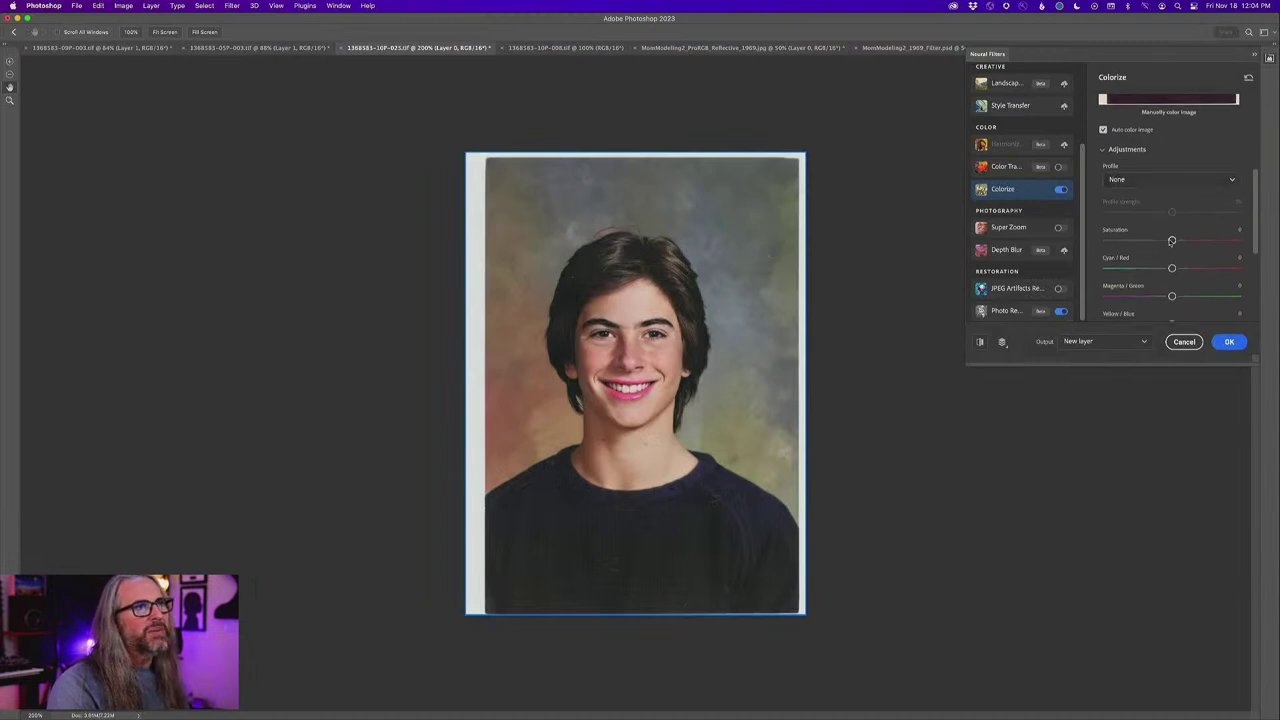
{"action": "mouse_move", "coordinate": [1171, 240]}
{"action": "left_mouse_down"}
{"action": "mouse_move", "coordinate": [1127, 241]}
{"action": "mouse_move", "coordinate": [1157, 240]}
{"action": "left_mouse_up"}
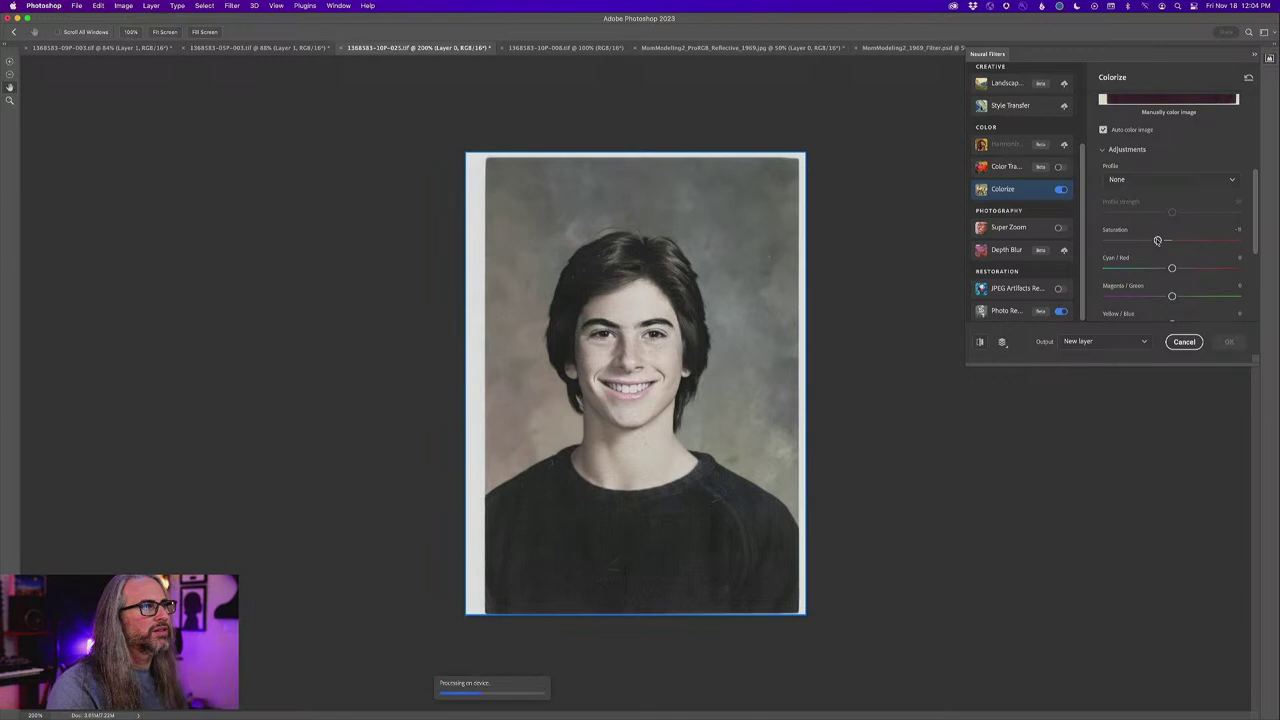
{"action": "left_click_drag", "start_coordinate": [1157, 240], "coordinate": [1164, 240]}
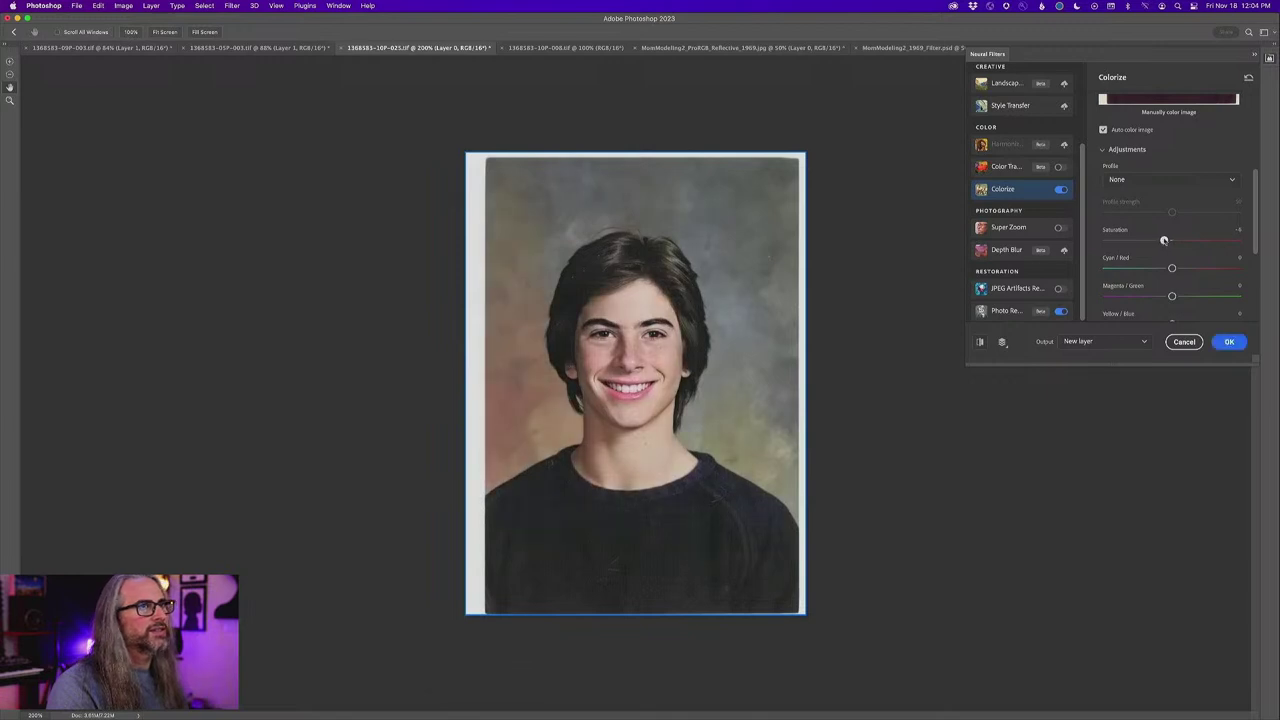
- Try the Retro high contrast profile on the school portrait, then turn off Colorize
{"action": "left_click", "coordinate": [1145, 183]}
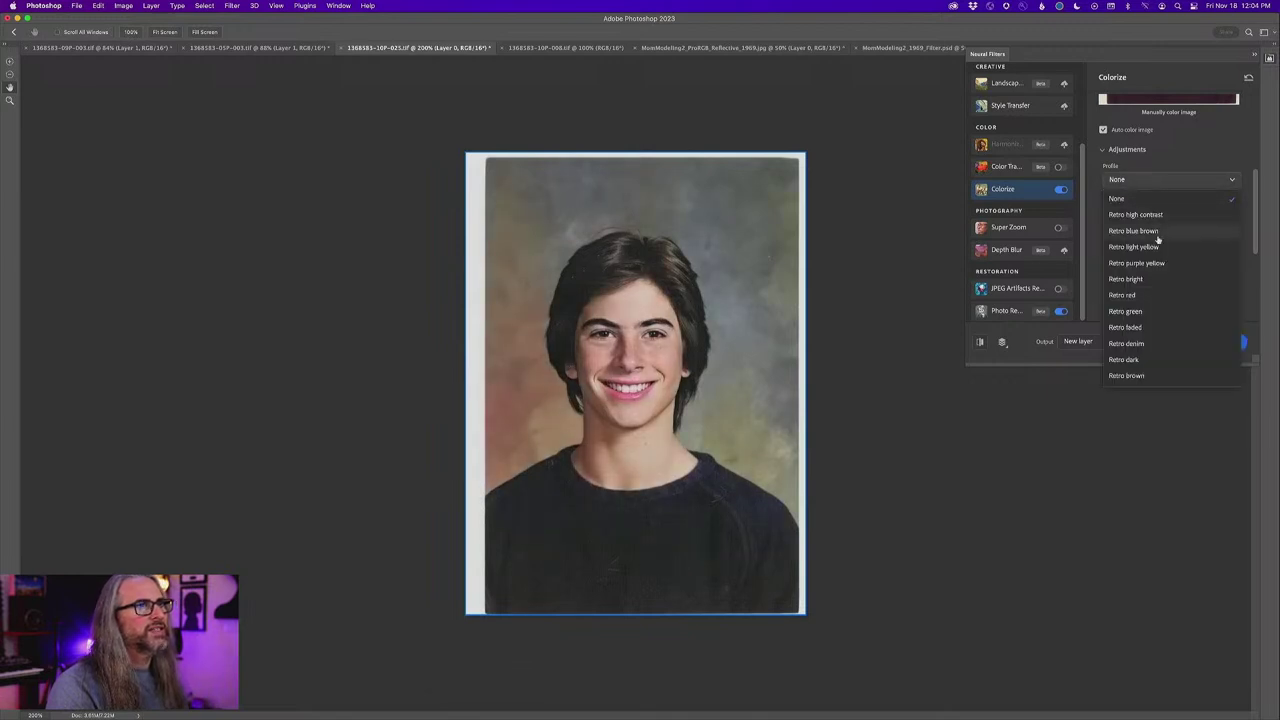
{"action": "left_click", "coordinate": [1163, 215]}
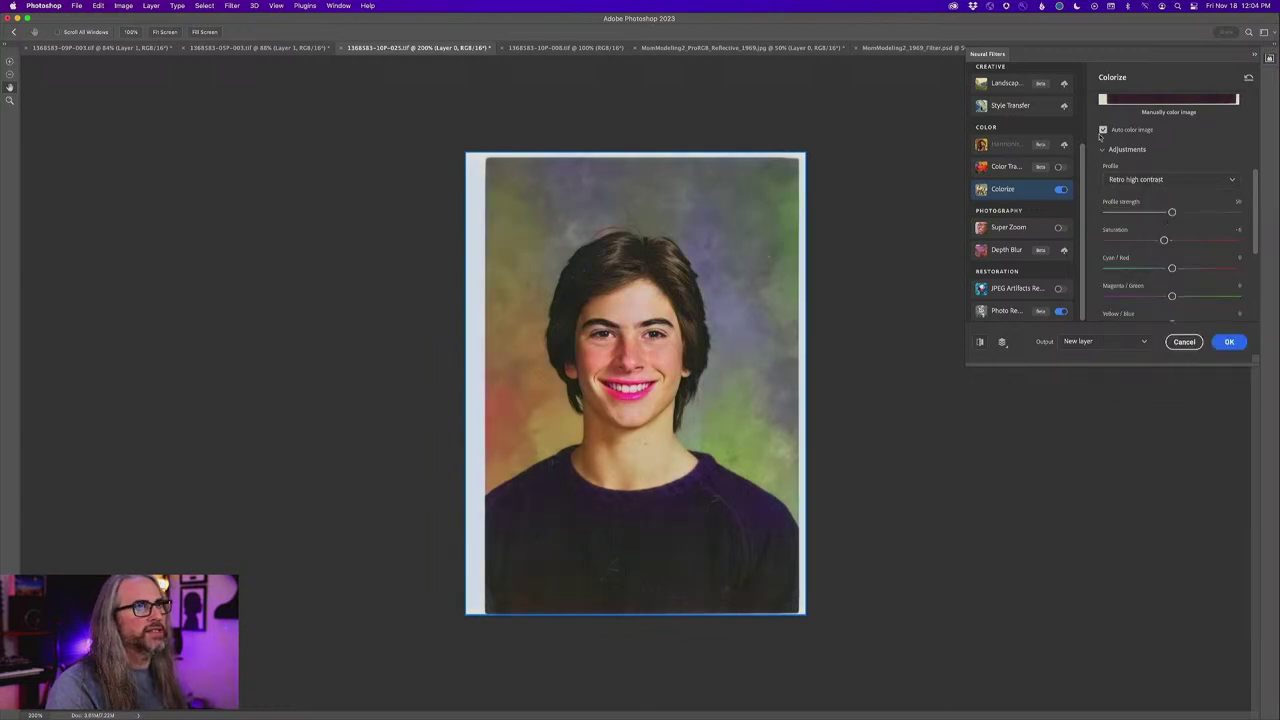
{"action": "left_click", "coordinate": [1062, 190]}
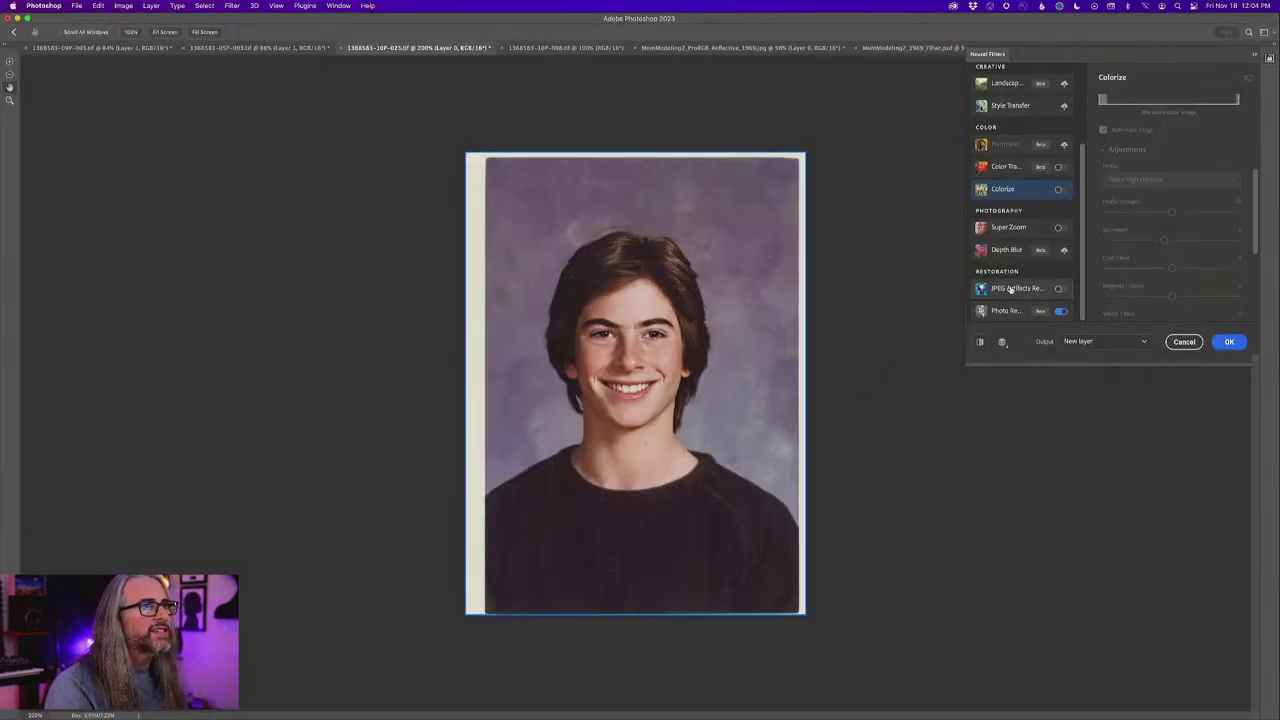
- Raise Scratch reduction to about 9 in Photo Restoration and apply the result to the school portrait as a new layer
{"action": "left_click", "coordinate": [1008, 311]}
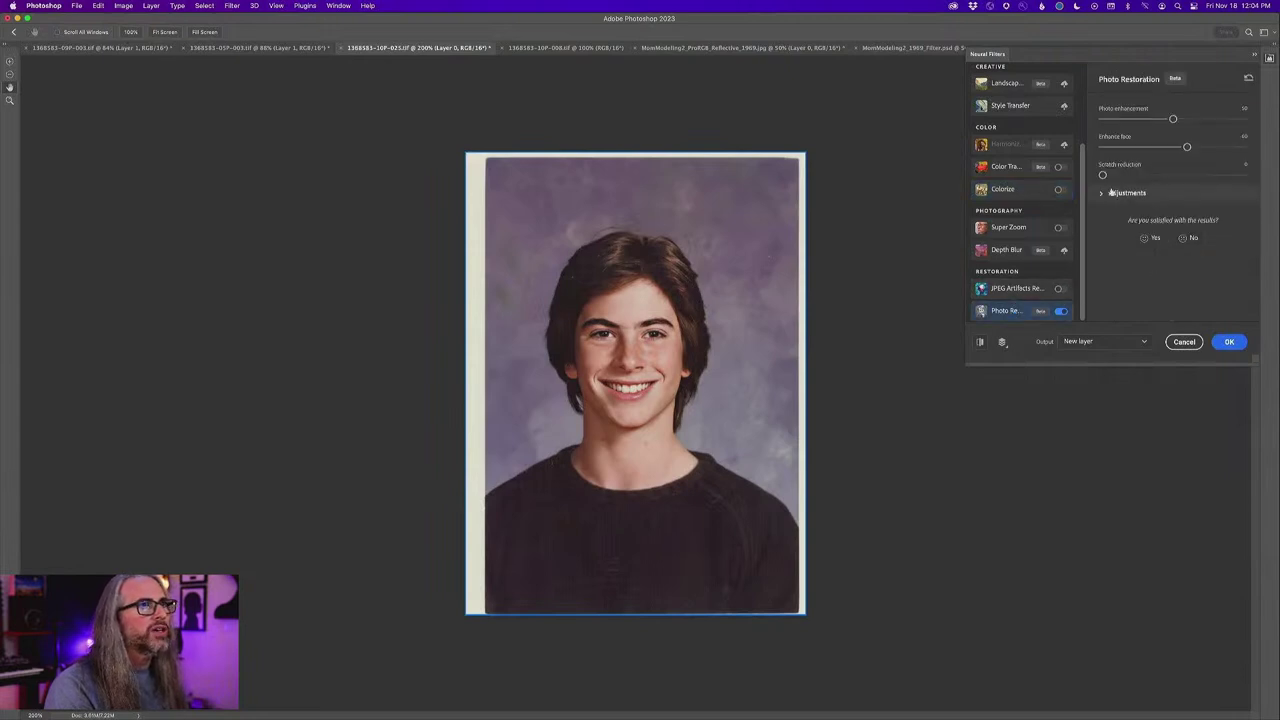
{"action": "left_click_drag", "start_coordinate": [1102, 175], "coordinate": [1116, 175]}
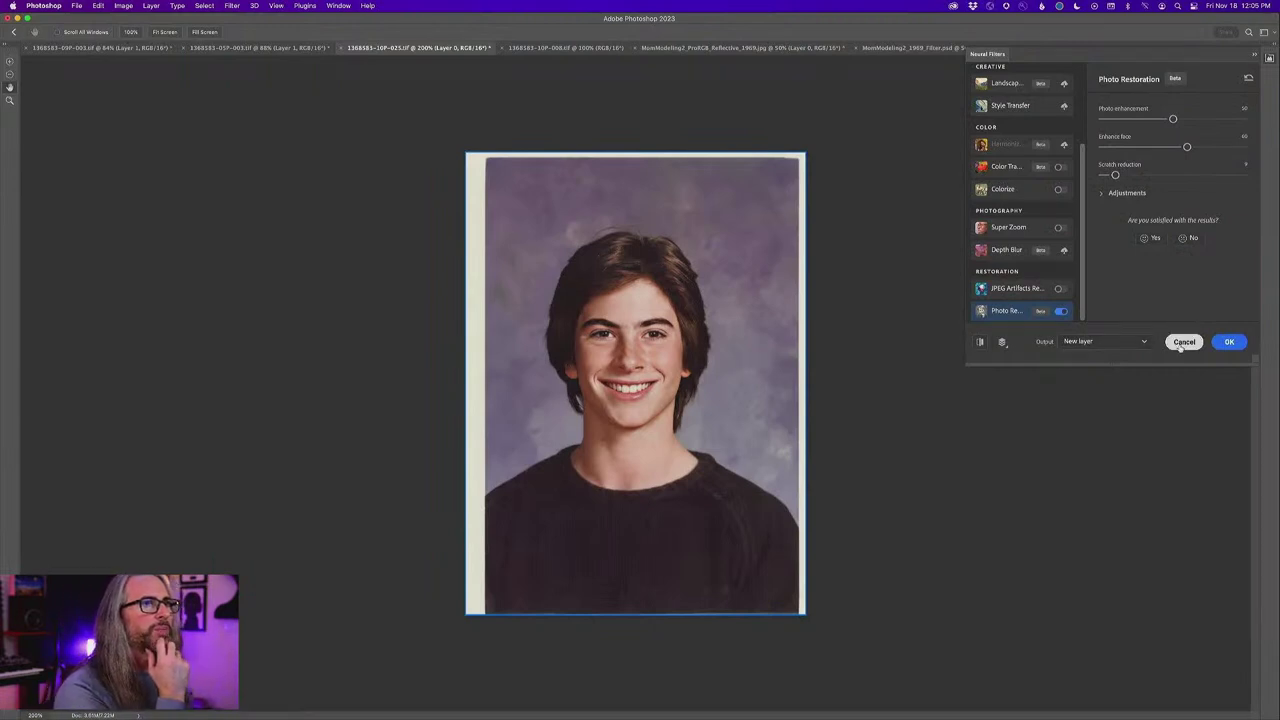
{"action": "left_click", "coordinate": [1229, 342]}
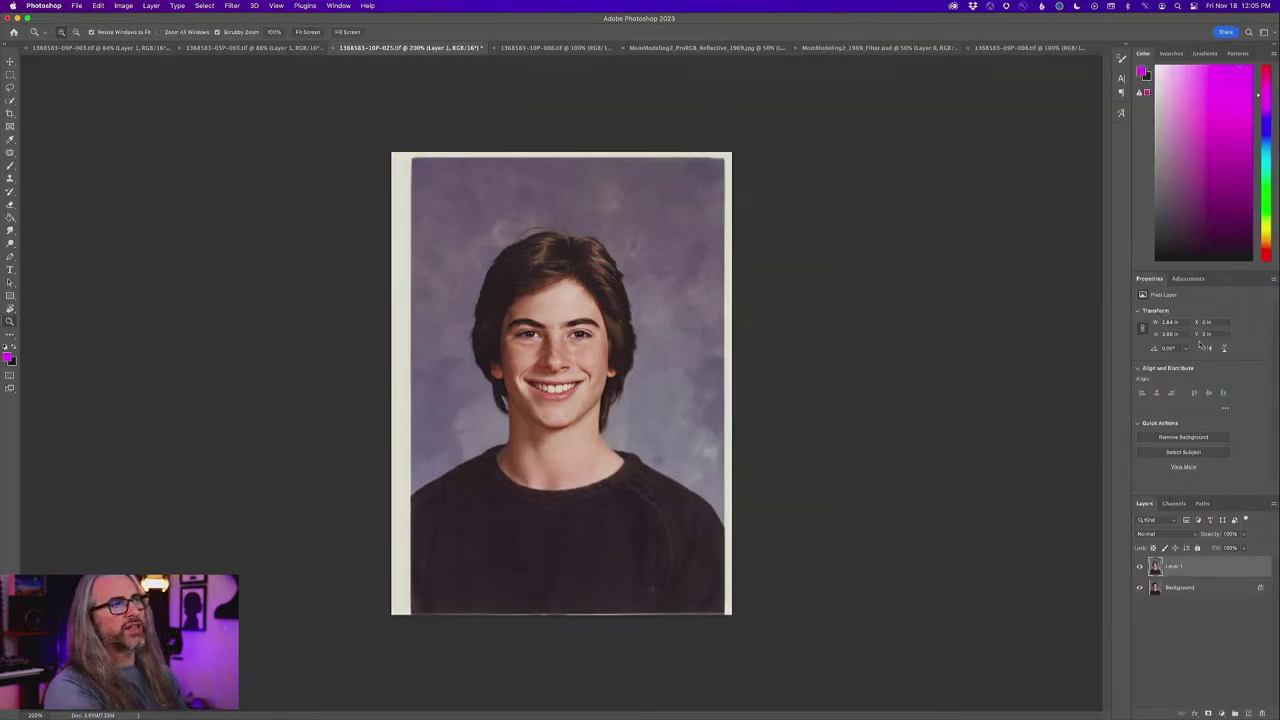
- Hide and reshow Layer 1 repeatedly to compare the restored school portrait with the original scan
{"action": "left_click", "coordinate": [1139, 567]}
{"action": "left_click", "coordinate": [1139, 567]}
{"action": "left_click", "coordinate": [1139, 567]}
{"action": "left_click", "coordinate": [1139, 567]}
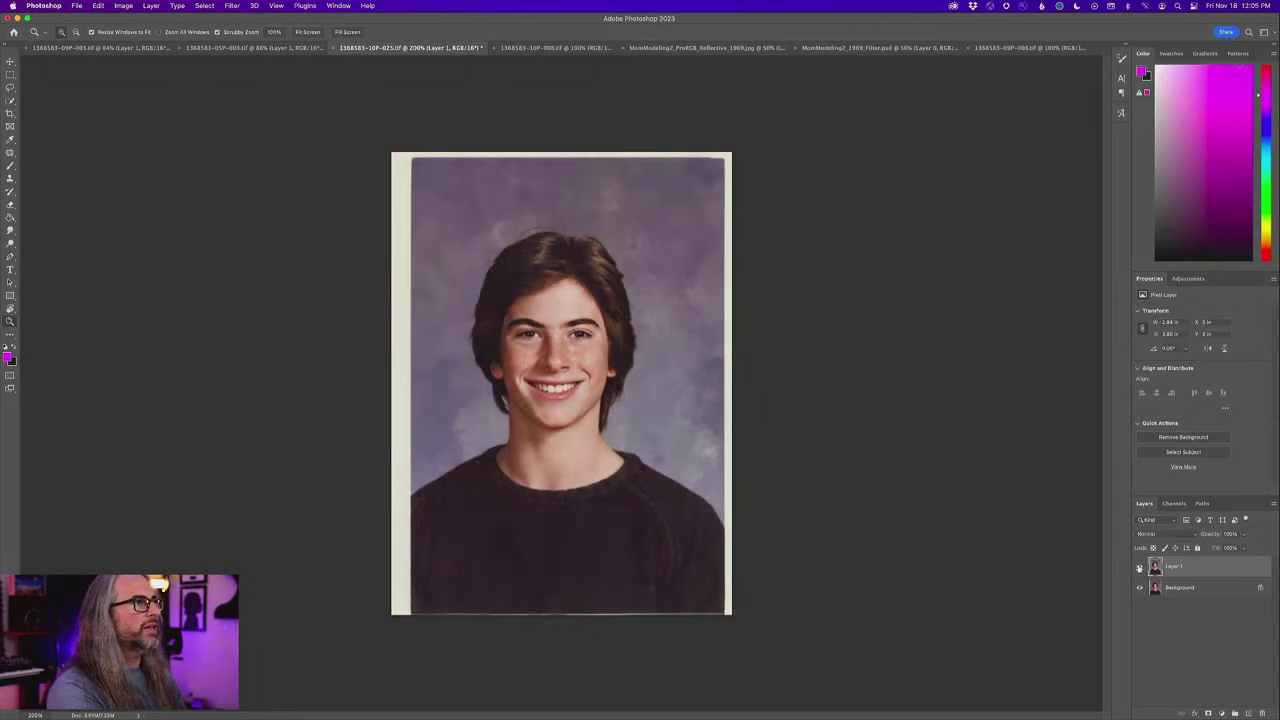
{"action": "left_click", "coordinate": [1139, 567]}
{"action": "left_click", "coordinate": [1139, 567]}
{"action": "left_click", "coordinate": [1139, 567]}
{"action": "left_click", "coordinate": [1139, 567]}
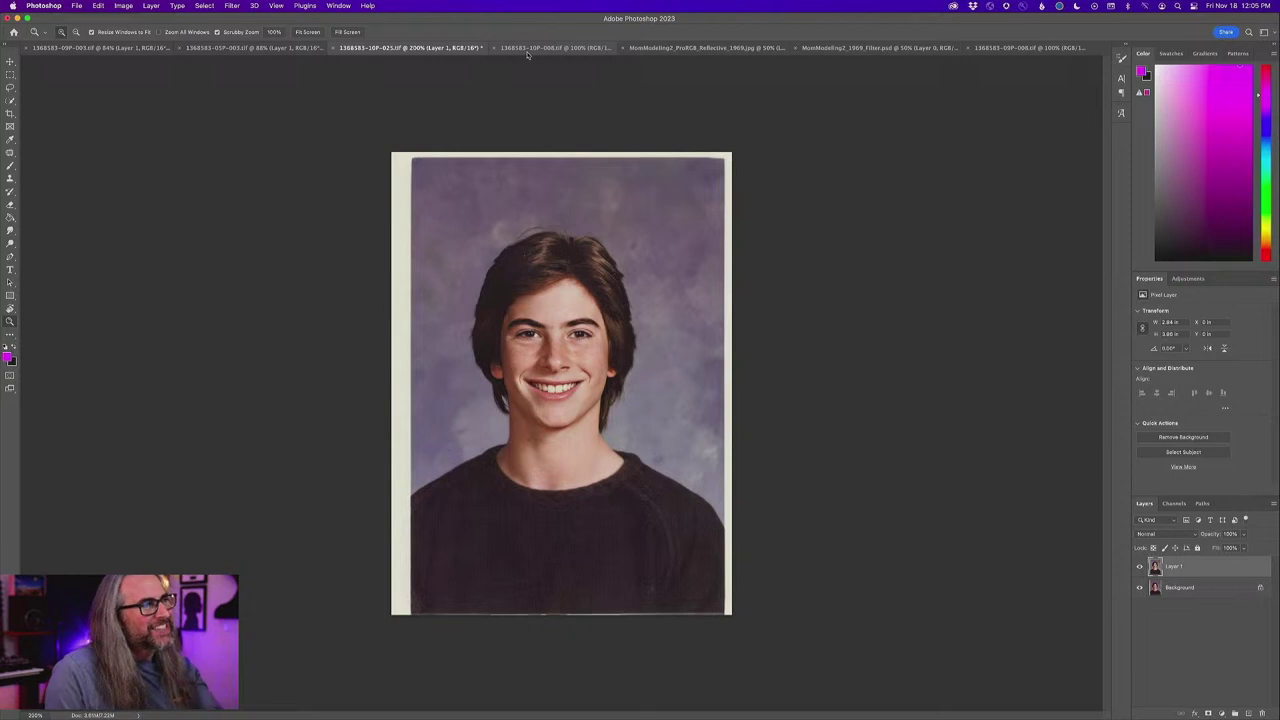
- Switch to the scan of the children on a beach tricycle and turn on the Photo Restoration neural filter
{"action": "left_click", "coordinate": [527, 54]}
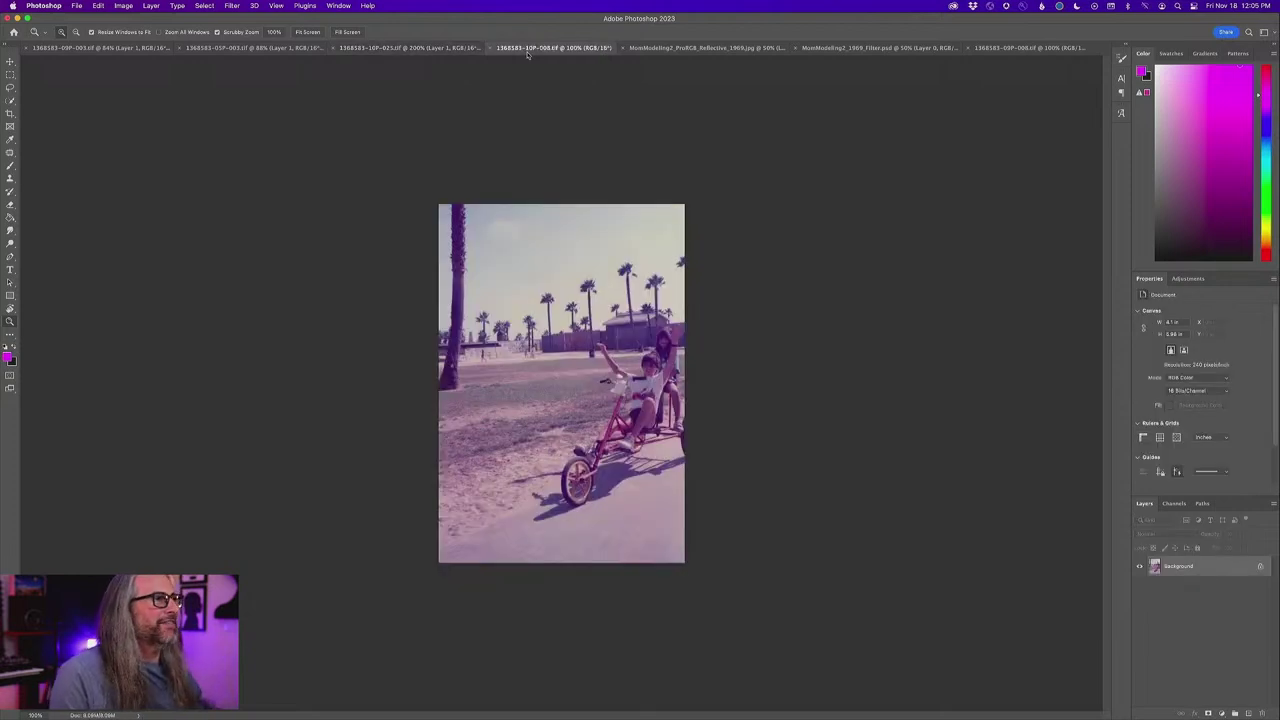
{"action": "left_click", "coordinate": [562, 252]}
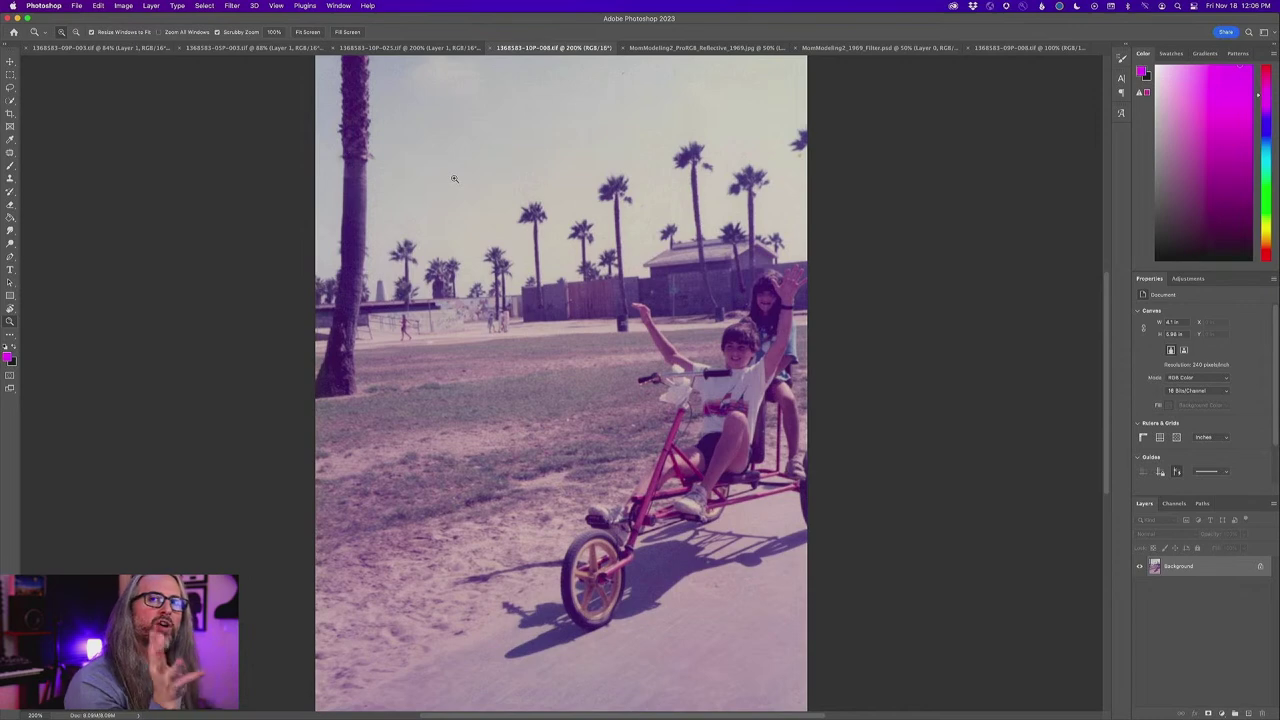
{"action": "left_click", "coordinate": [232, 5]}
{"action": "mouse_move", "coordinate": [276, 202]}
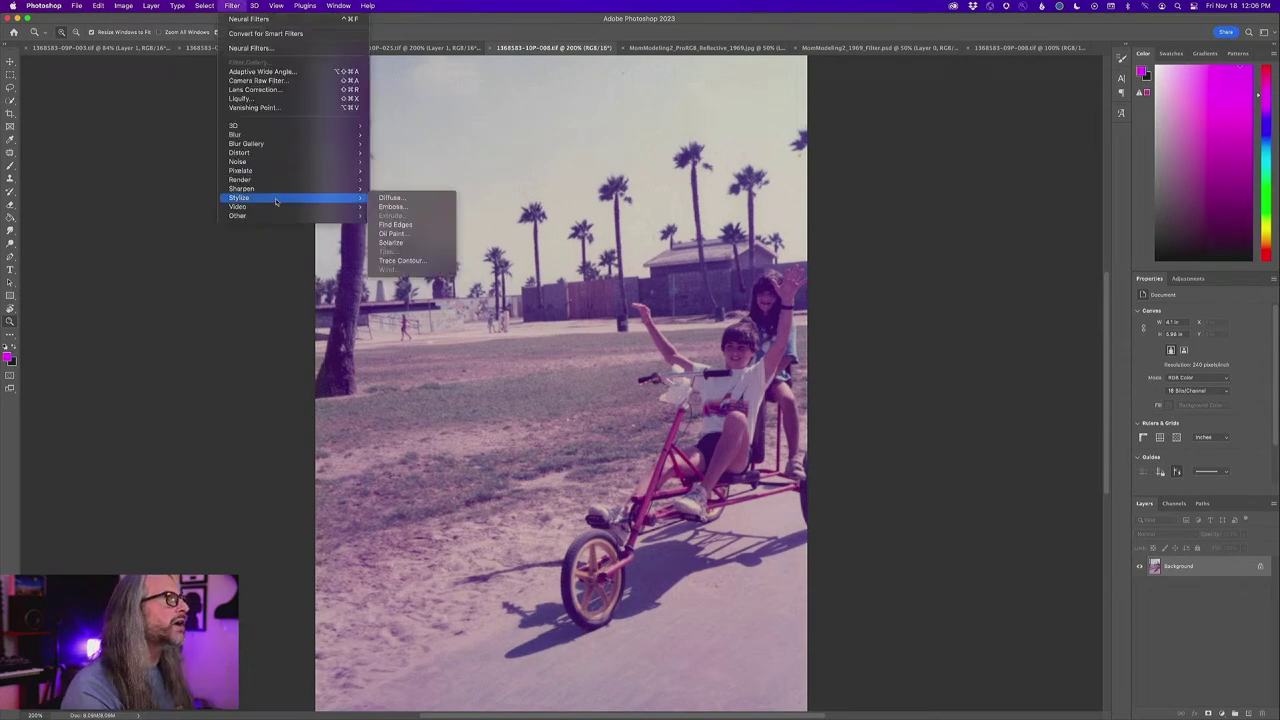
{"action": "left_click", "coordinate": [459, 193]}
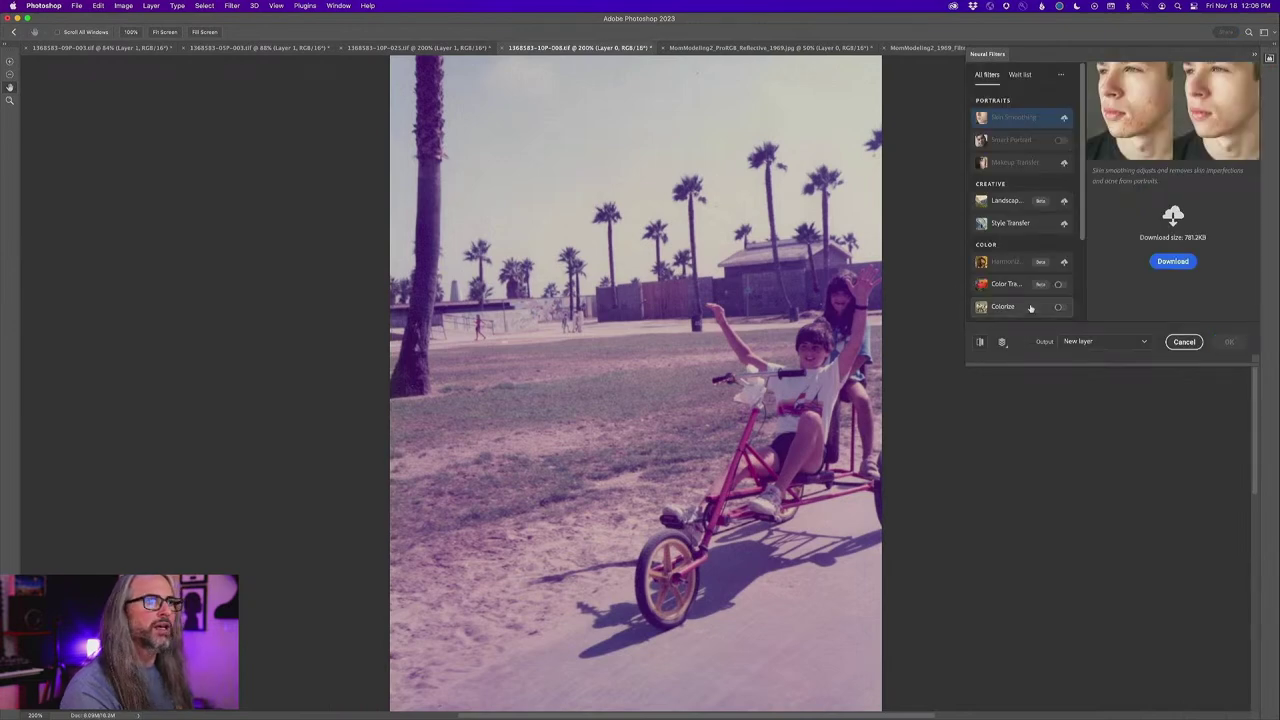
{"action": "scroll", "coordinate": [1030, 308], "scroll_direction": "down", "scroll_amount": 3}
{"action": "left_click", "coordinate": [1053, 312]}
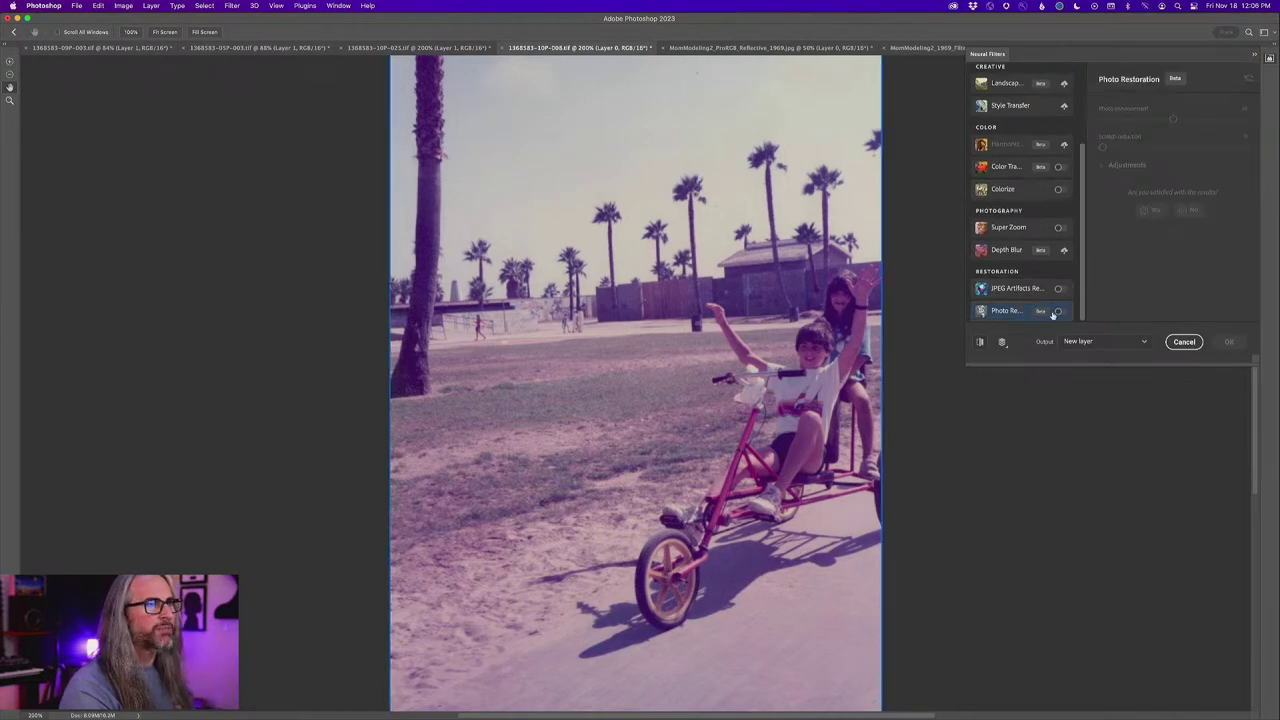
{"action": "left_click", "coordinate": [1058, 312]}
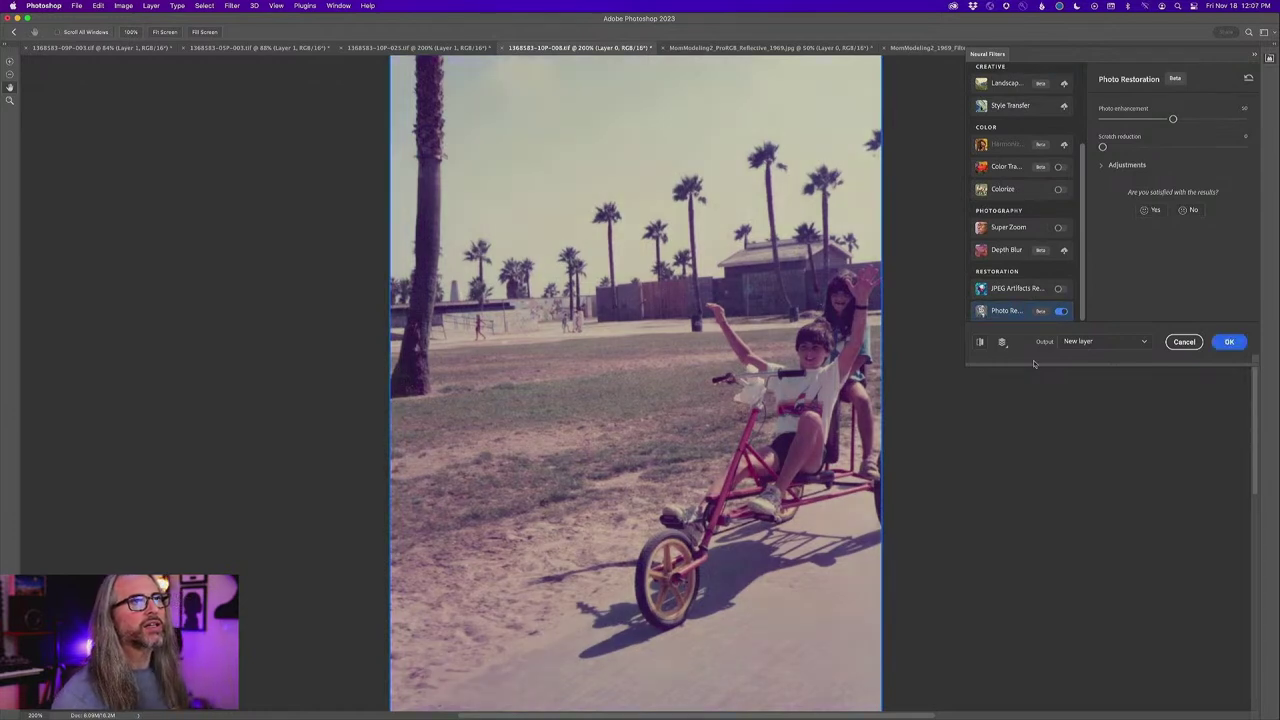
- Examine the restored beach tricycle photo and expand the additional Photo Restoration adjustments
{"action": "scroll", "coordinate": [840, 290], "scroll_direction": "up", "scroll_amount": 10}
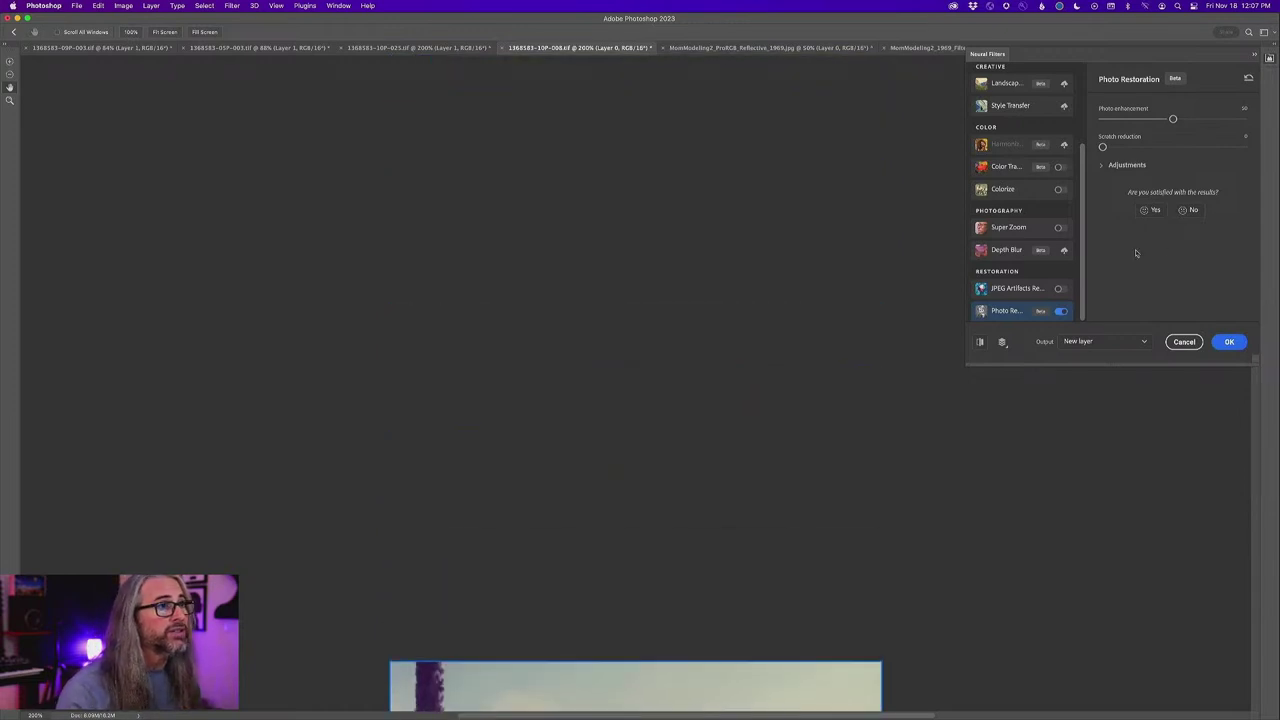
{"action": "scroll", "coordinate": [840, 290], "scroll_direction": "down", "scroll_amount": 4}
{"action": "scroll", "coordinate": [840, 290], "scroll_direction": "down", "scroll_amount": 10}
{"action": "scroll", "coordinate": [840, 290], "scroll_direction": "up", "scroll_amount": 3}
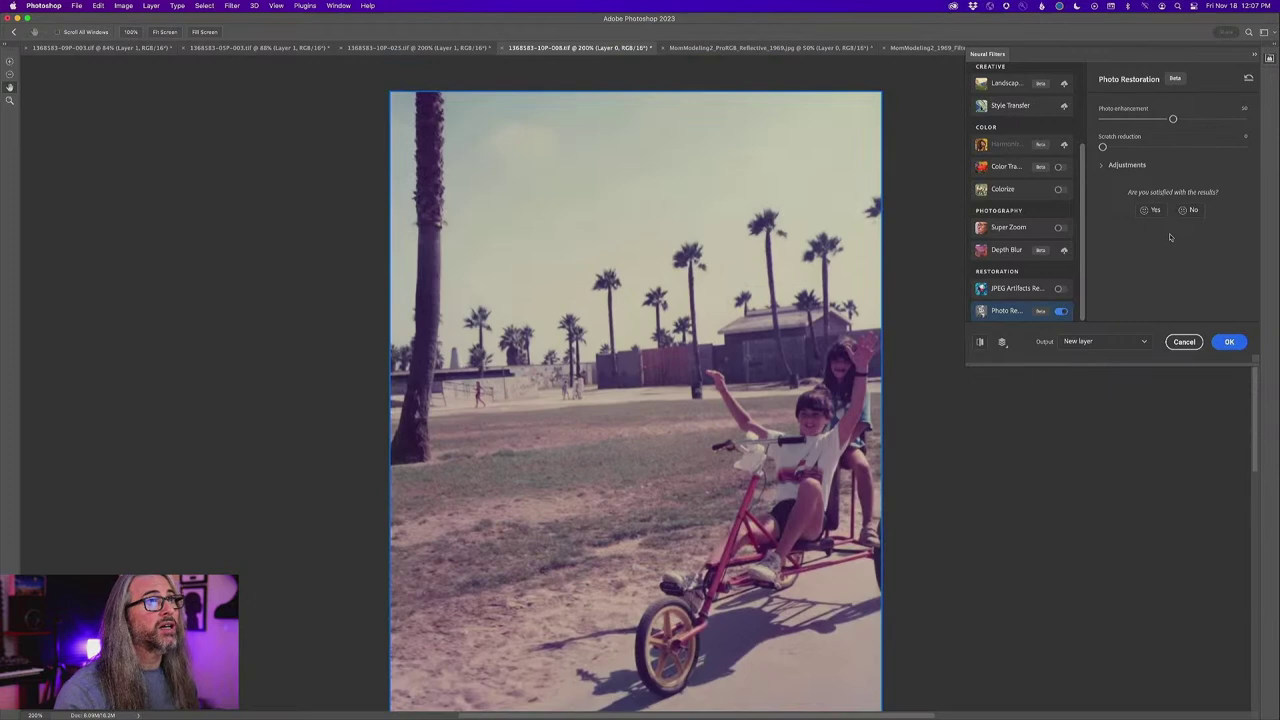
{"action": "scroll", "coordinate": [1170, 237], "scroll_direction": "up", "scroll_amount": 2}
{"action": "scroll", "coordinate": [1170, 237], "scroll_direction": "down", "scroll_amount": 3}
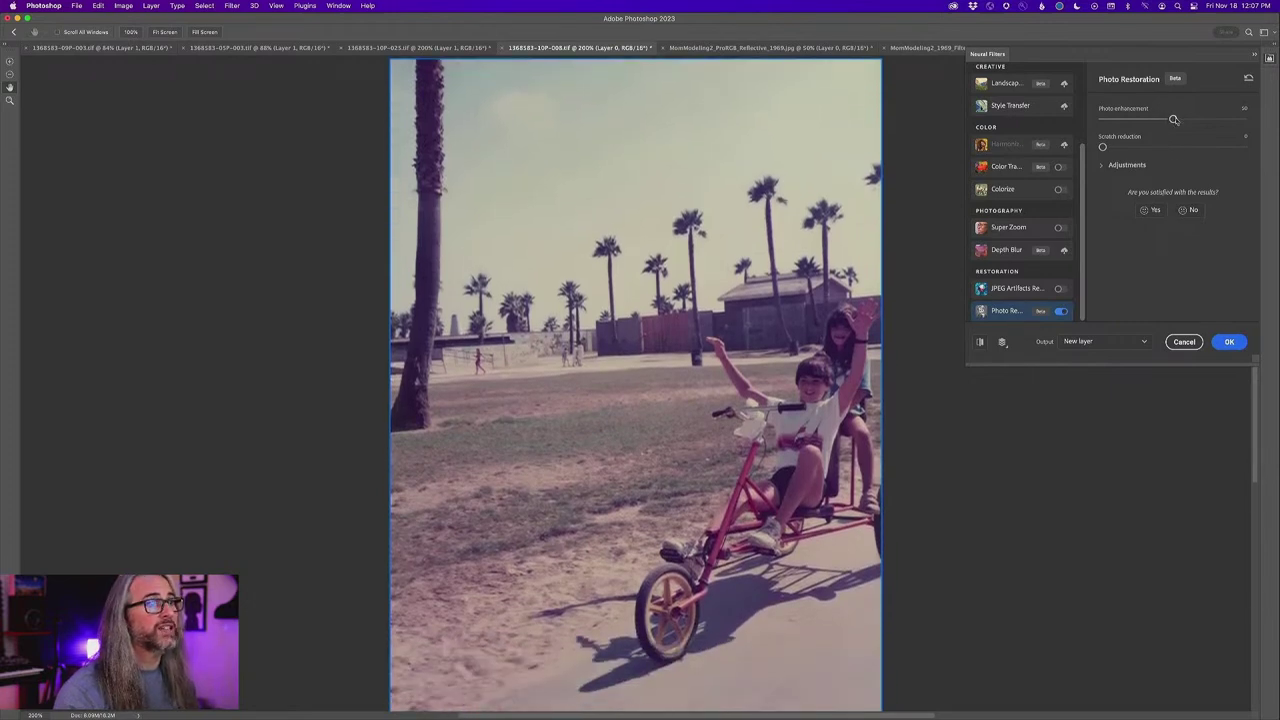
{"action": "left_click", "coordinate": [1102, 165]}
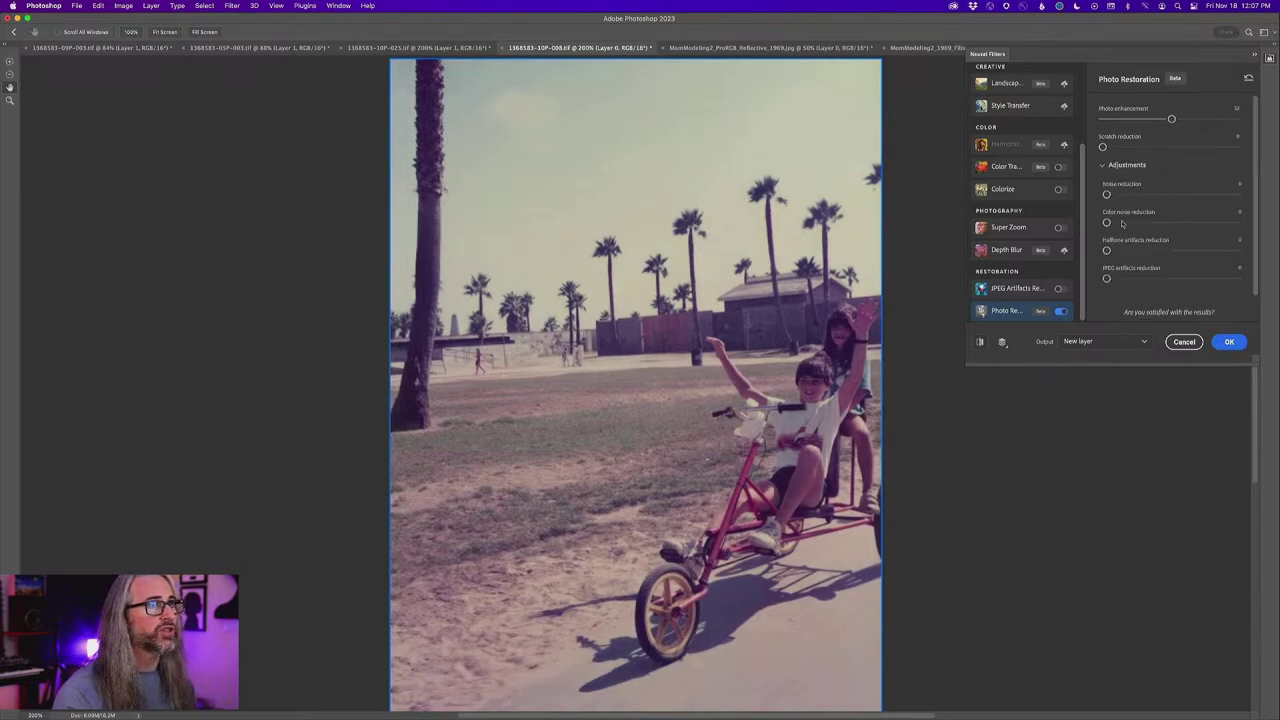
- Try the Colorize filter on the beach tricycle photo, then turn it off
{"action": "left_click", "coordinate": [1050, 190]}
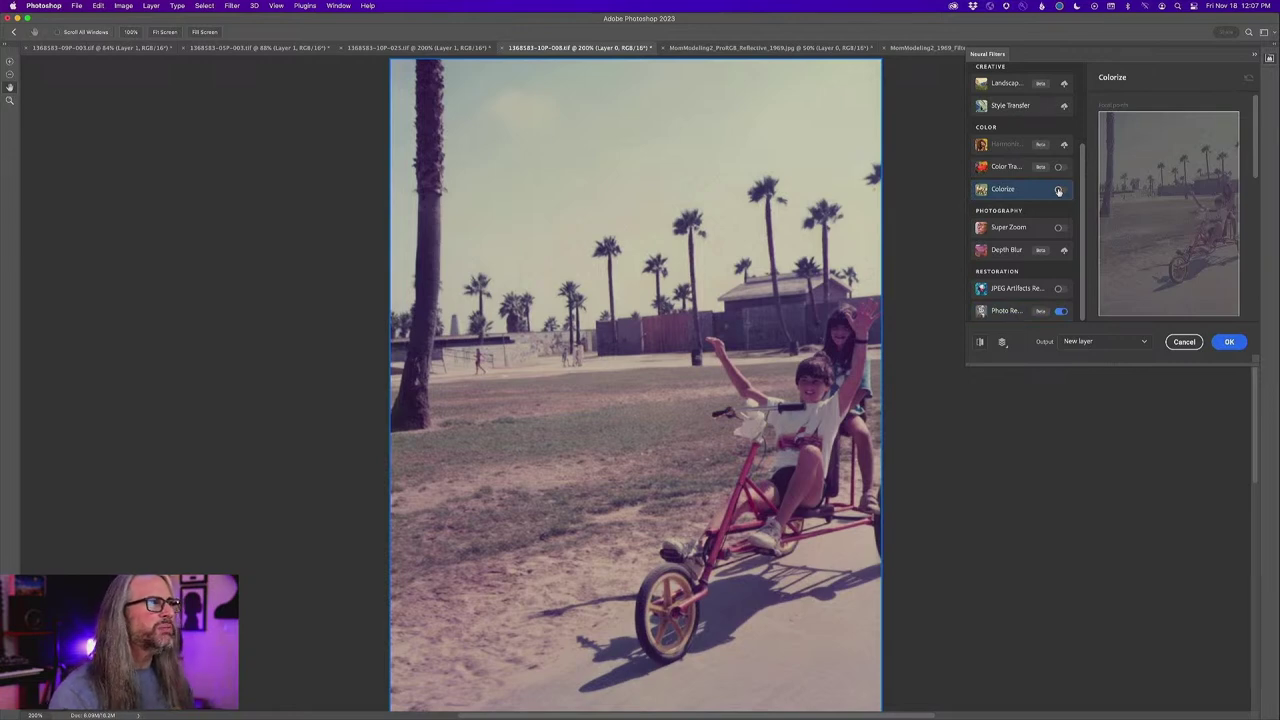
{"action": "left_click", "coordinate": [1058, 190]}
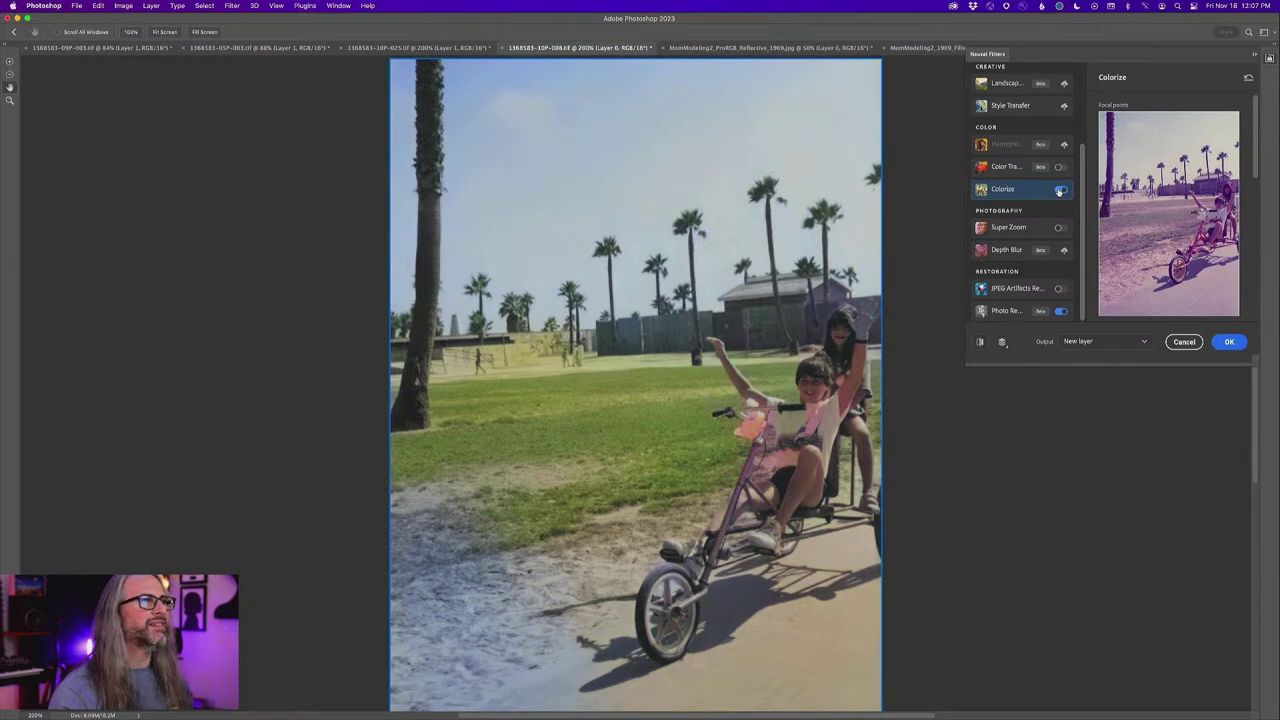
{"action": "left_click", "coordinate": [1060, 190]}
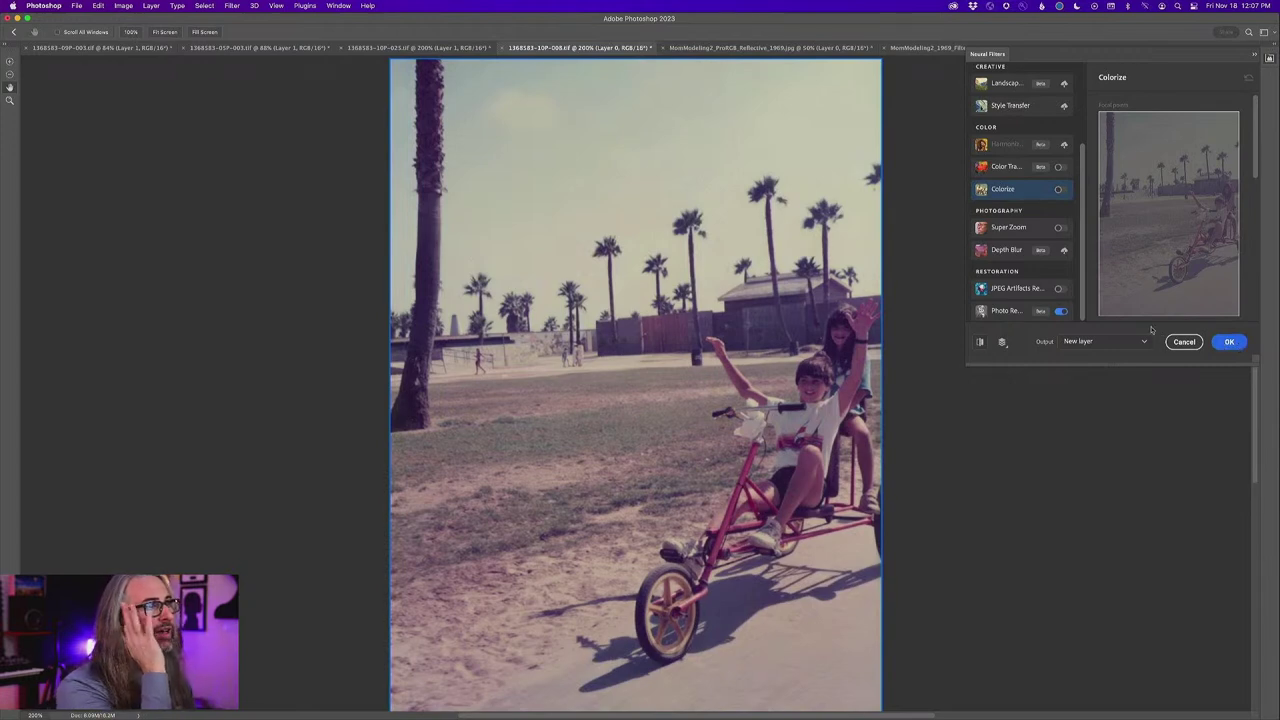
- Add JPEG Artifacts Removal at Low strength and apply both restoration filters to the beach tricycle photo as a new layer
{"action": "left_click", "coordinate": [1059, 289]}
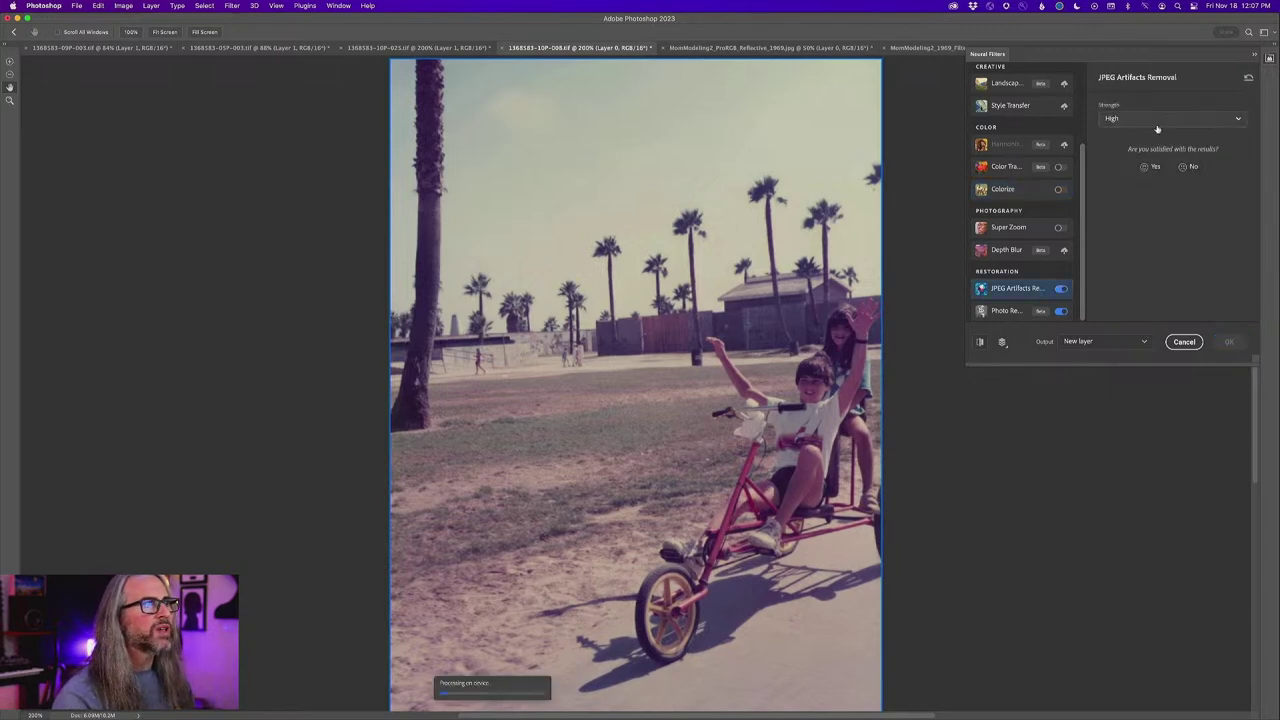
{"action": "left_click", "coordinate": [1157, 124]}
{"action": "left_click", "coordinate": [1154, 140]}
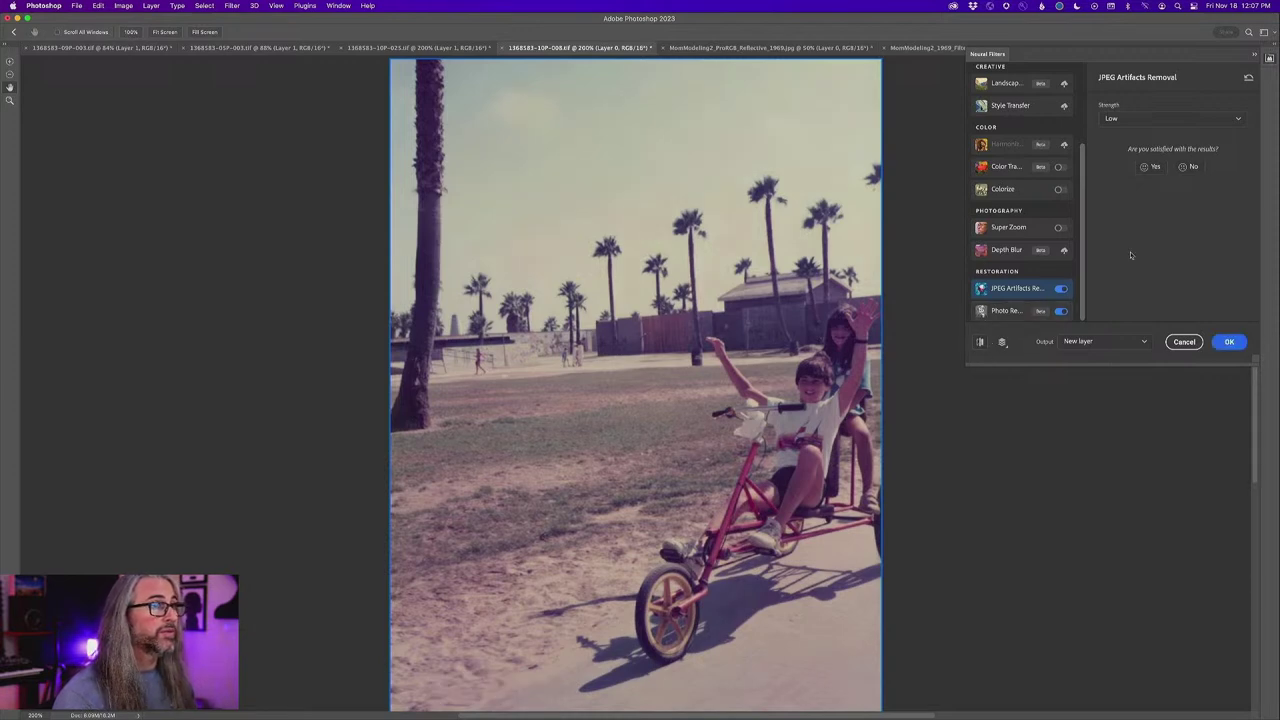
{"action": "left_click", "coordinate": [1059, 289]}
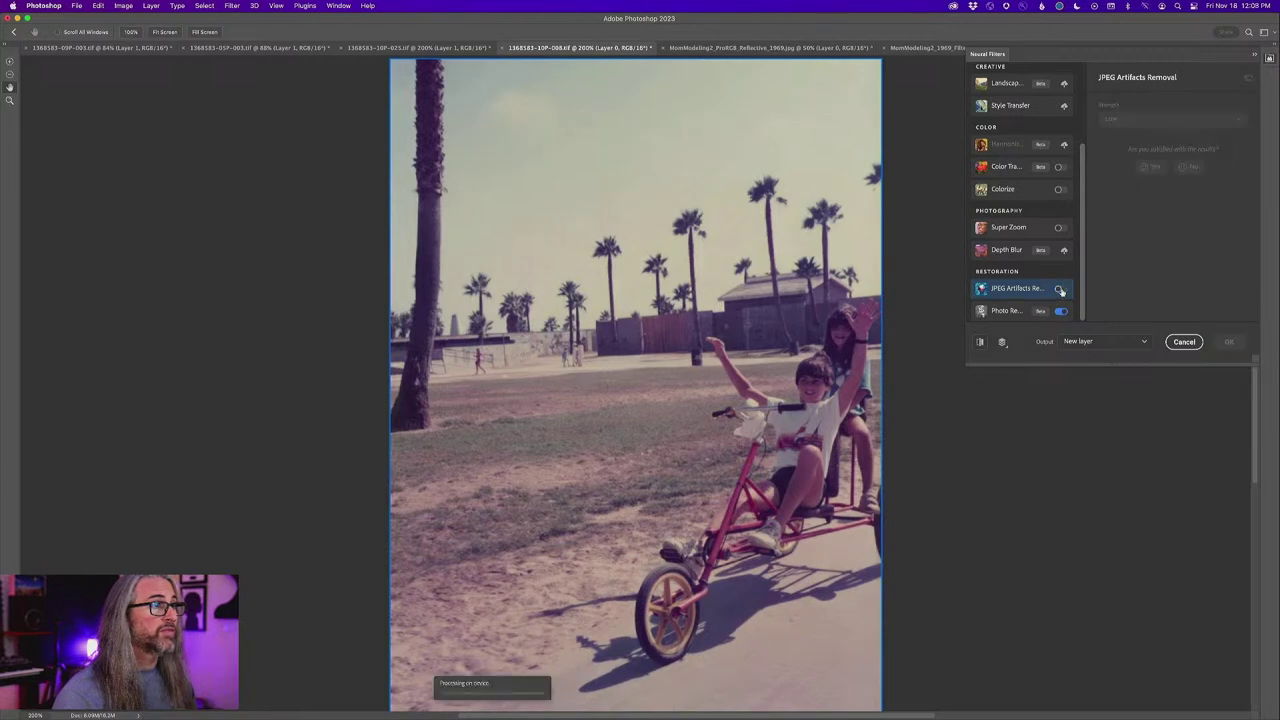
{"action": "left_click", "coordinate": [1060, 289]}
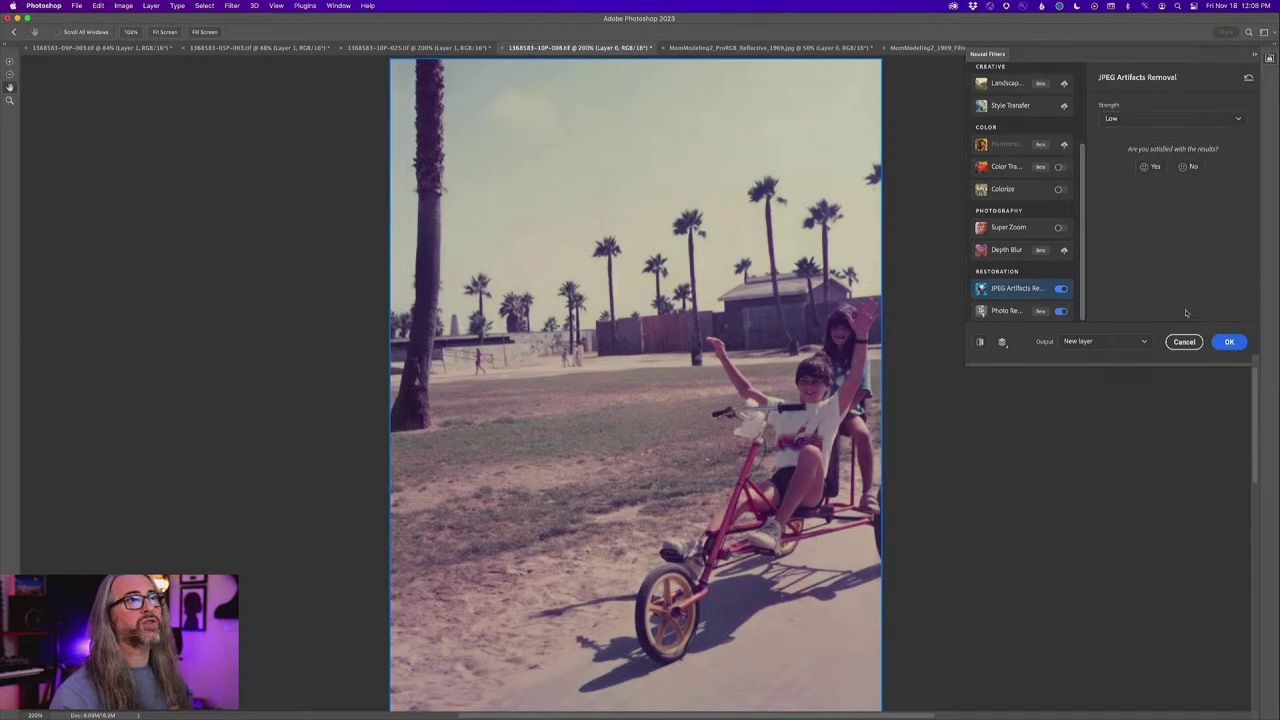
{"action": "left_click", "coordinate": [1229, 343]}
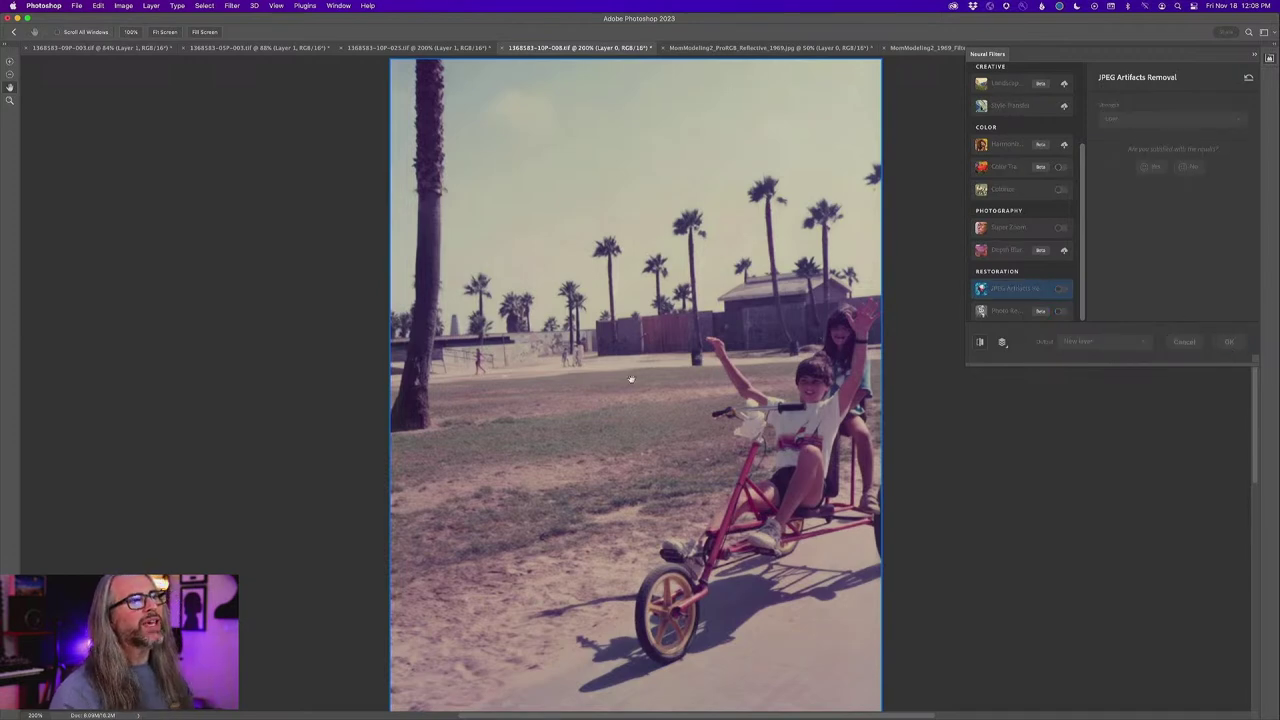
- Apply Auto Color to the restored beach tricycle layer, comparing it with the uncorrected version by undoing and redoing it
{"action": "left_click", "coordinate": [121, 5]}
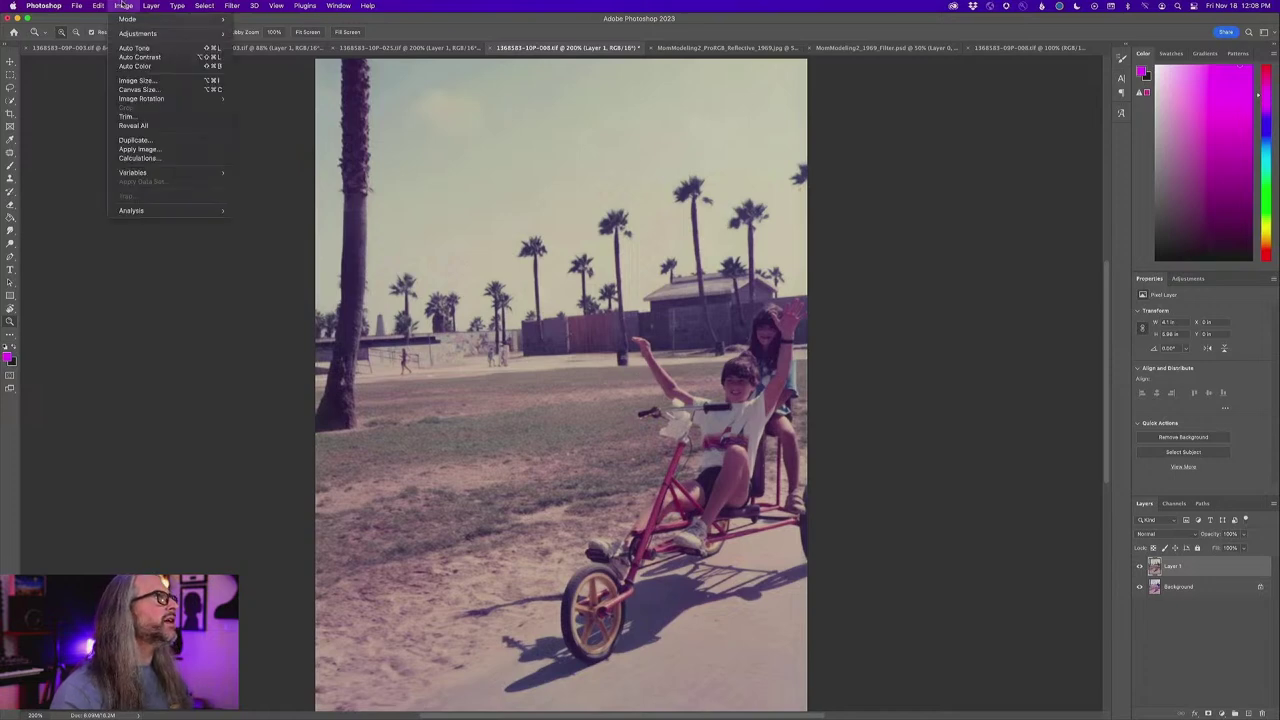
{"action": "left_click", "coordinate": [138, 67]}
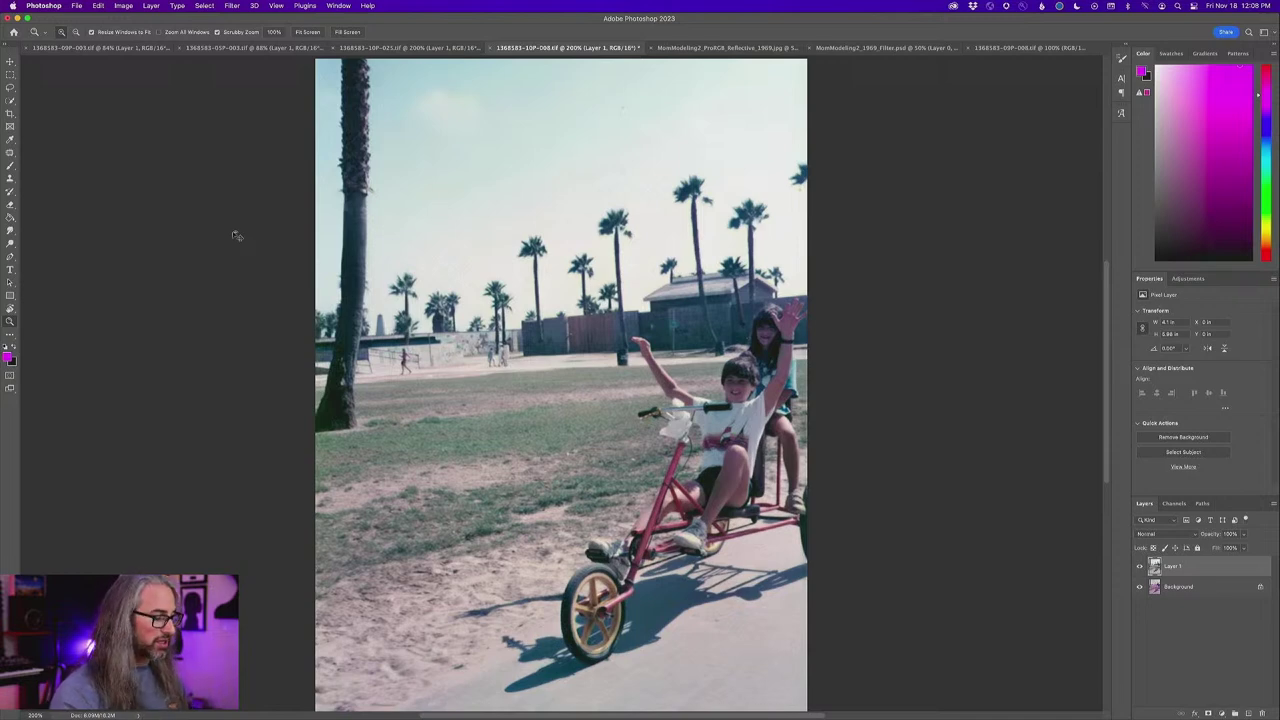
{"action": "key", "text": "super+z"}
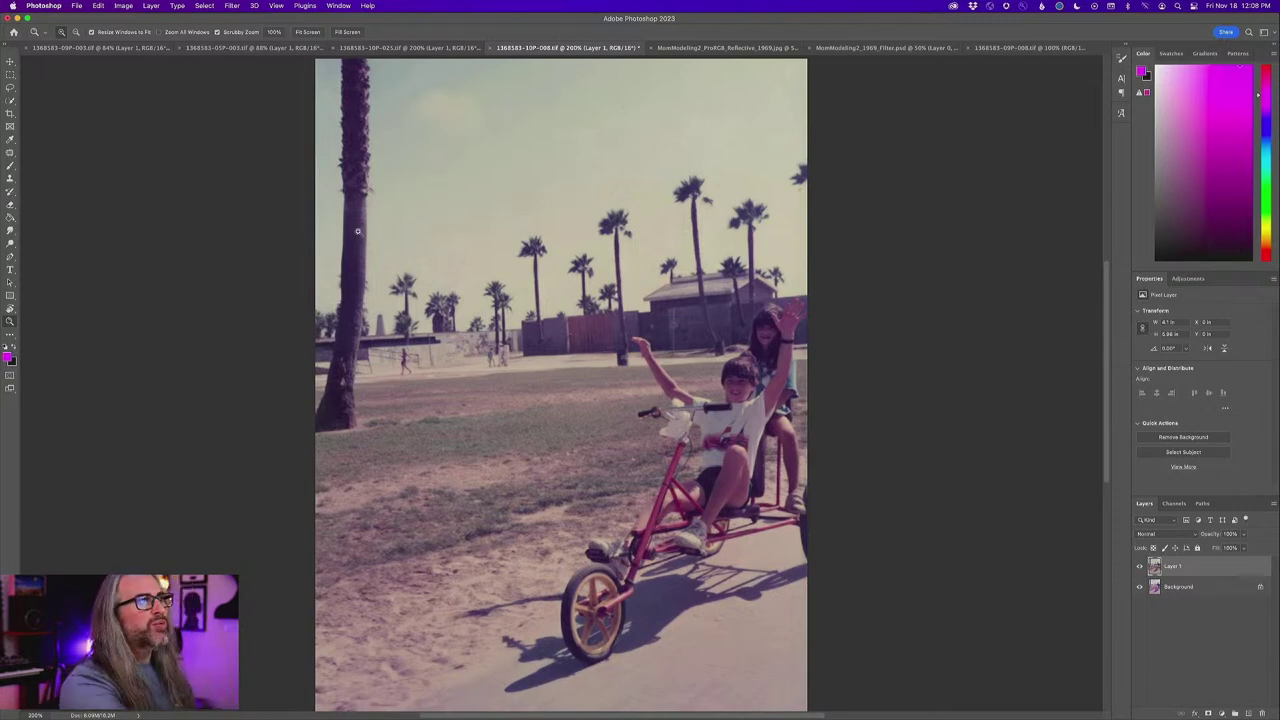
{"action": "left_click", "coordinate": [100, 5]}
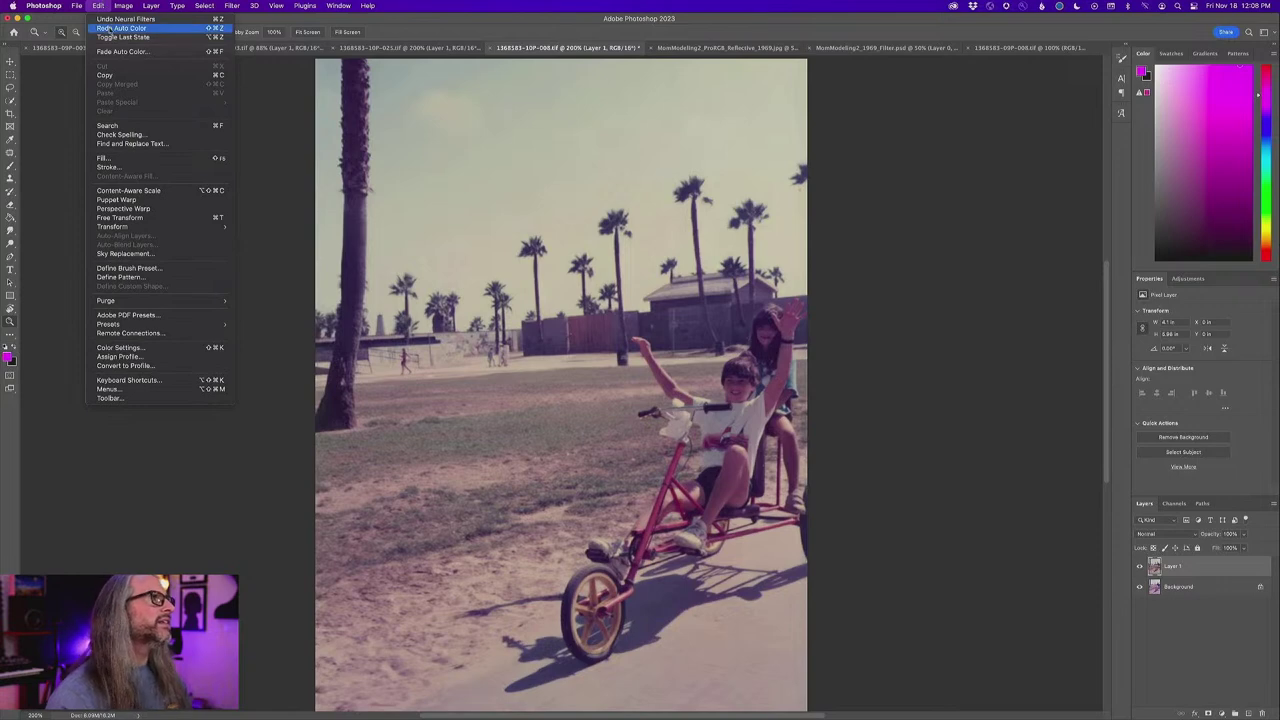
{"action": "left_click", "coordinate": [105, 28]}
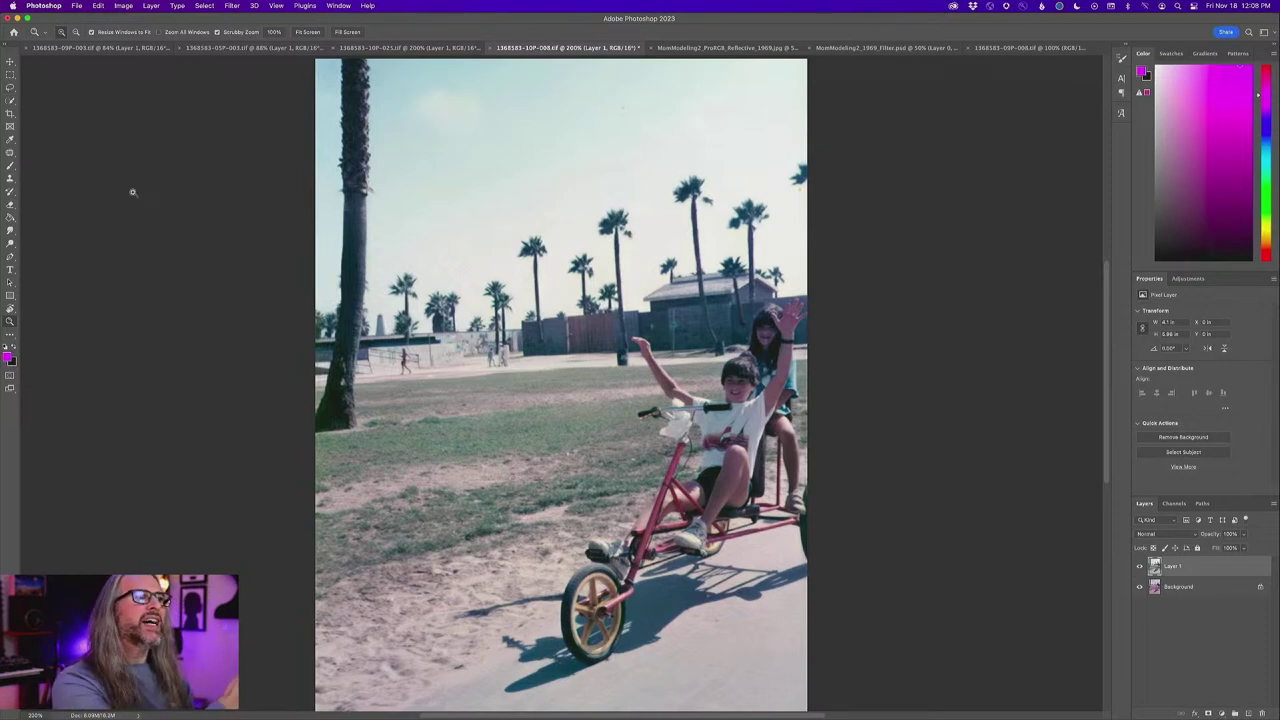
- Start Sky Replacement on the beach tricycle photo with its dialog clear of the image, and show the sky presets
{"action": "left_click", "coordinate": [97, 6]}
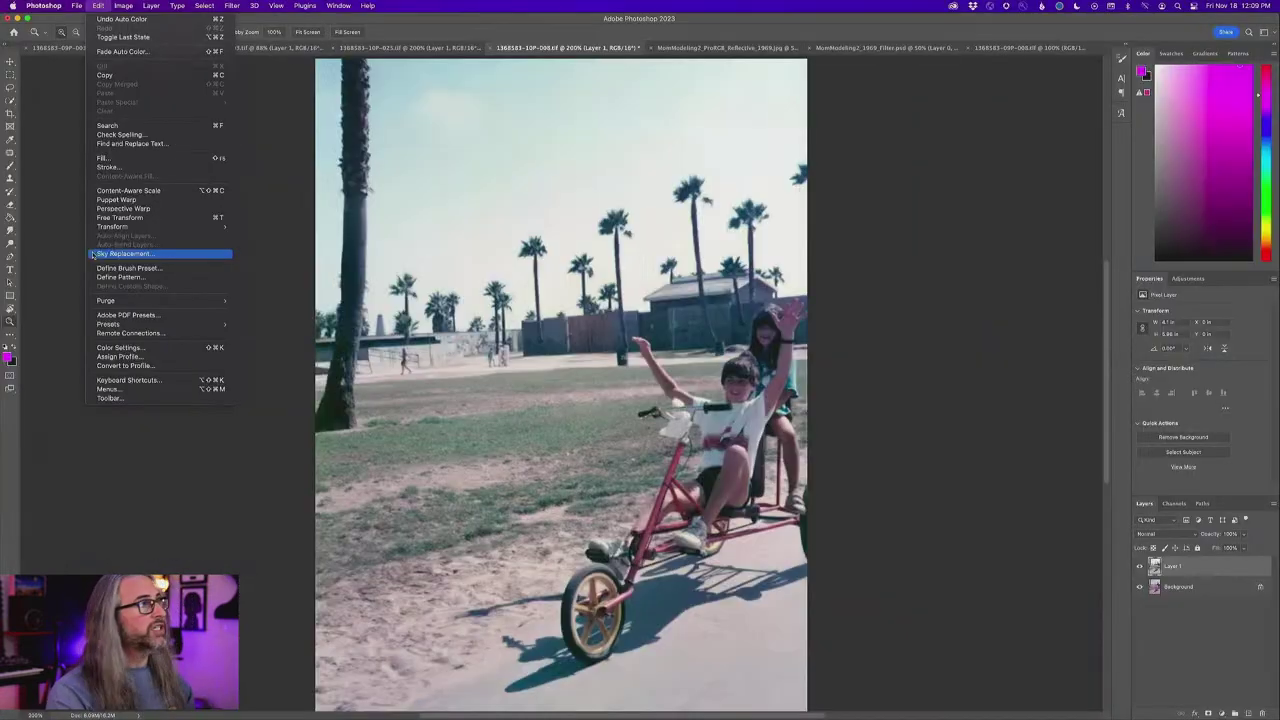
{"action": "left_click", "coordinate": [160, 254]}
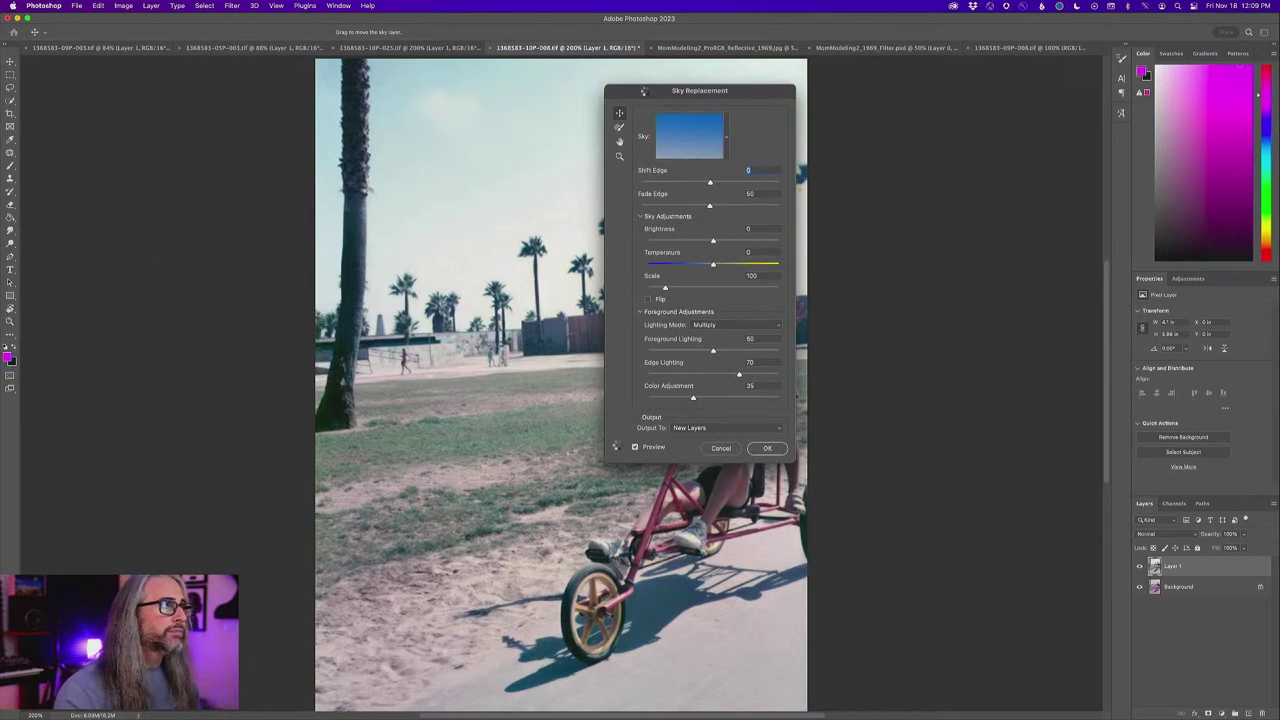
{"action": "left_click_drag", "start_coordinate": [642, 90], "coordinate": [916, 53]}
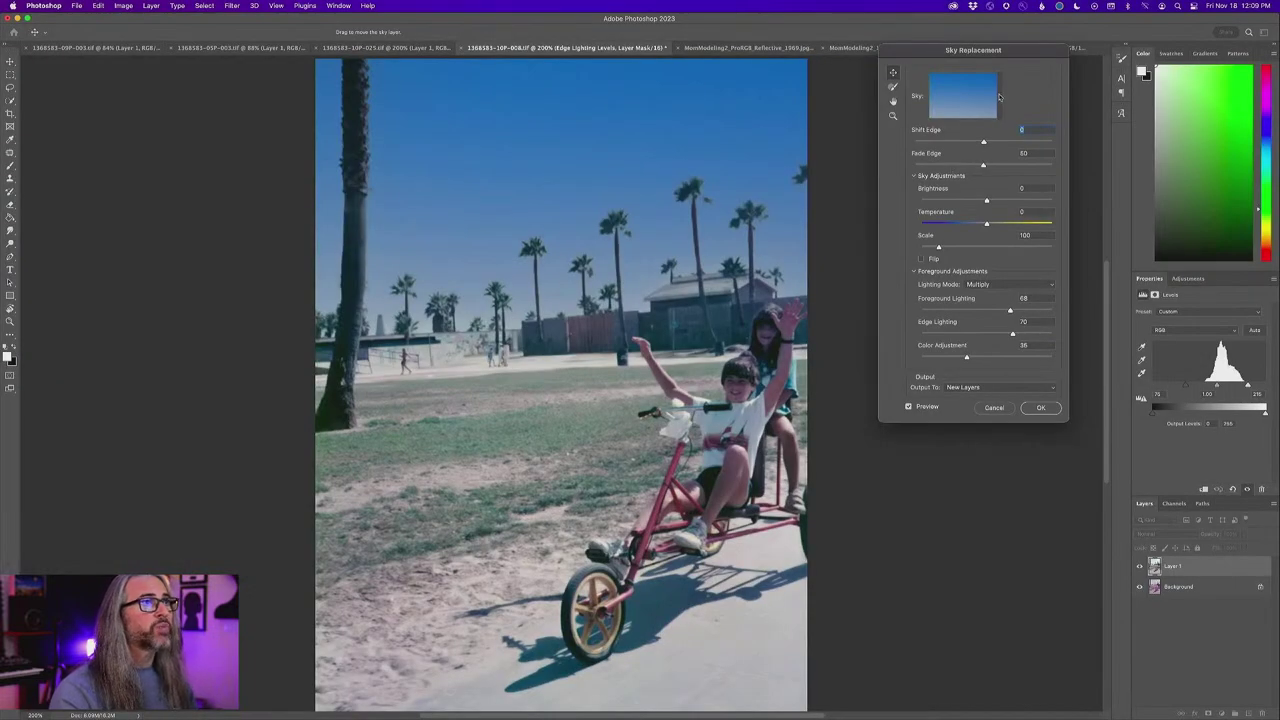
{"action": "left_click", "coordinate": [969, 39]}
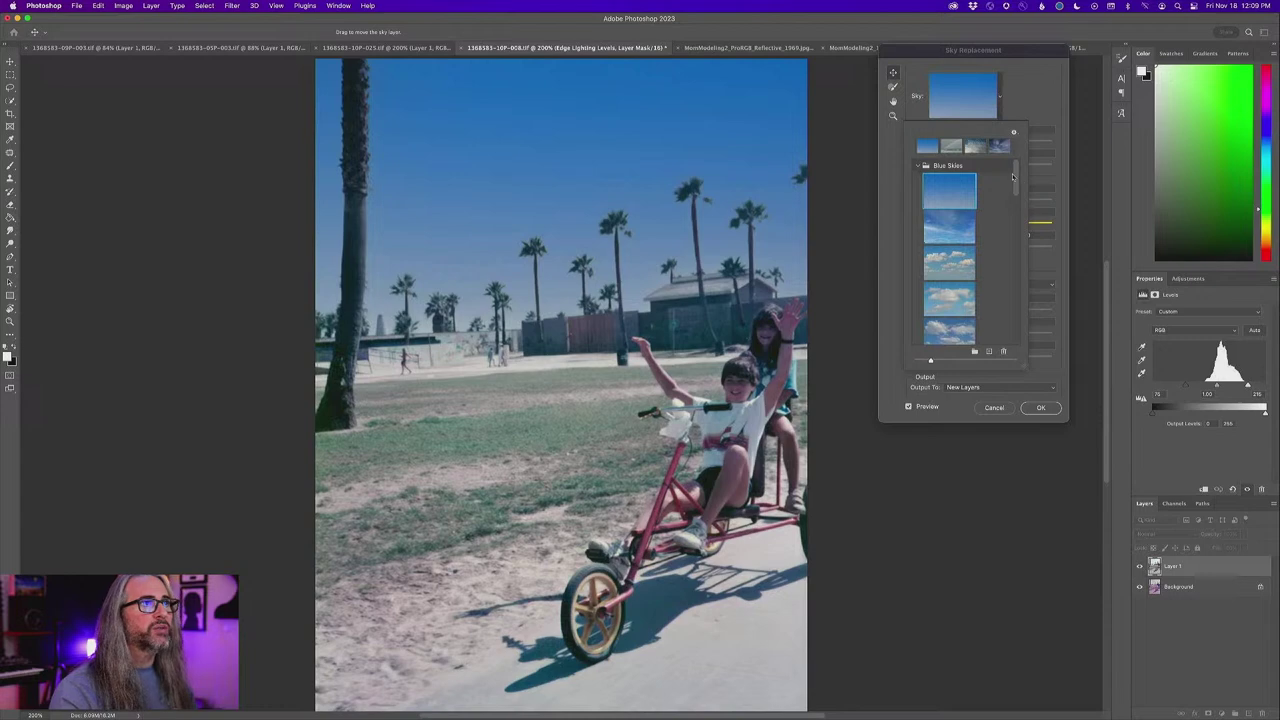
- Try several preset skies on the beach photo, including wispy, puffy and rippled clouds and the Spectacular rainbow sky
{"action": "left_click", "coordinate": [950, 229]}
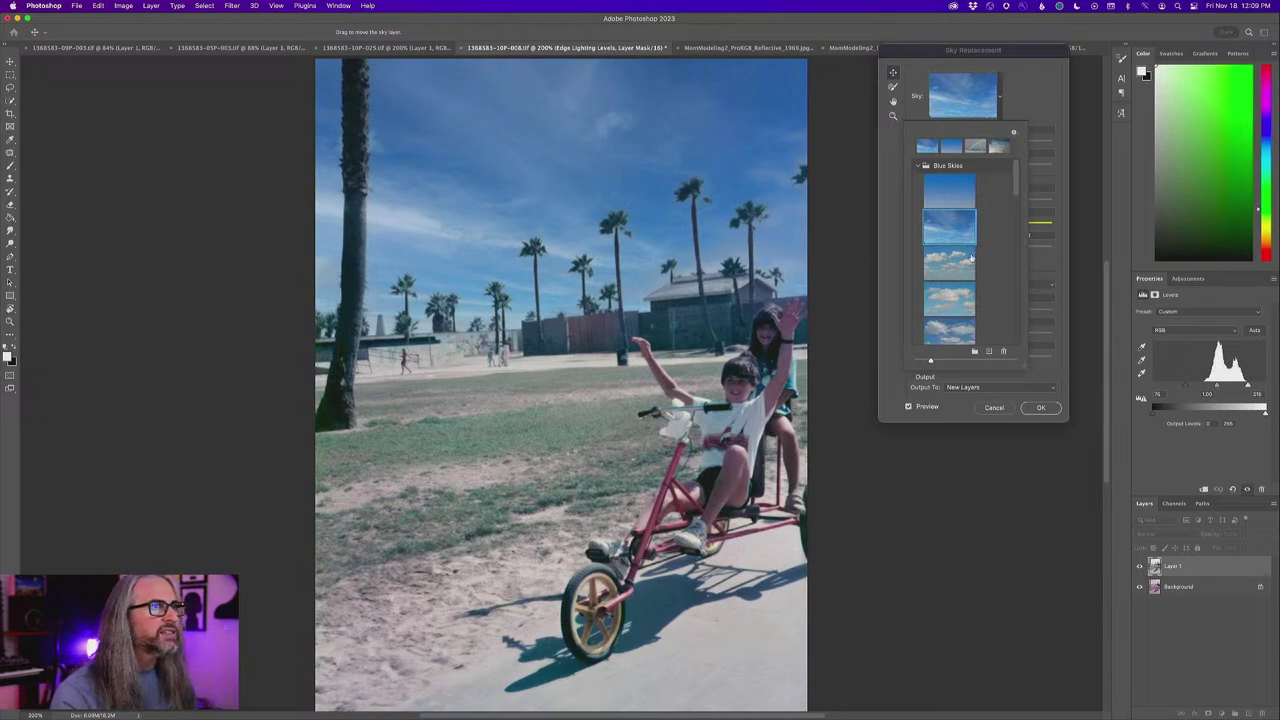
{"action": "mouse_move", "coordinate": [1016, 190]}
{"action": "left_mouse_down"}
{"action": "mouse_move", "coordinate": [1019, 211]}
{"action": "mouse_move", "coordinate": [1016, 196]}
{"action": "left_mouse_up"}
{"action": "left_click", "coordinate": [922, 217]}
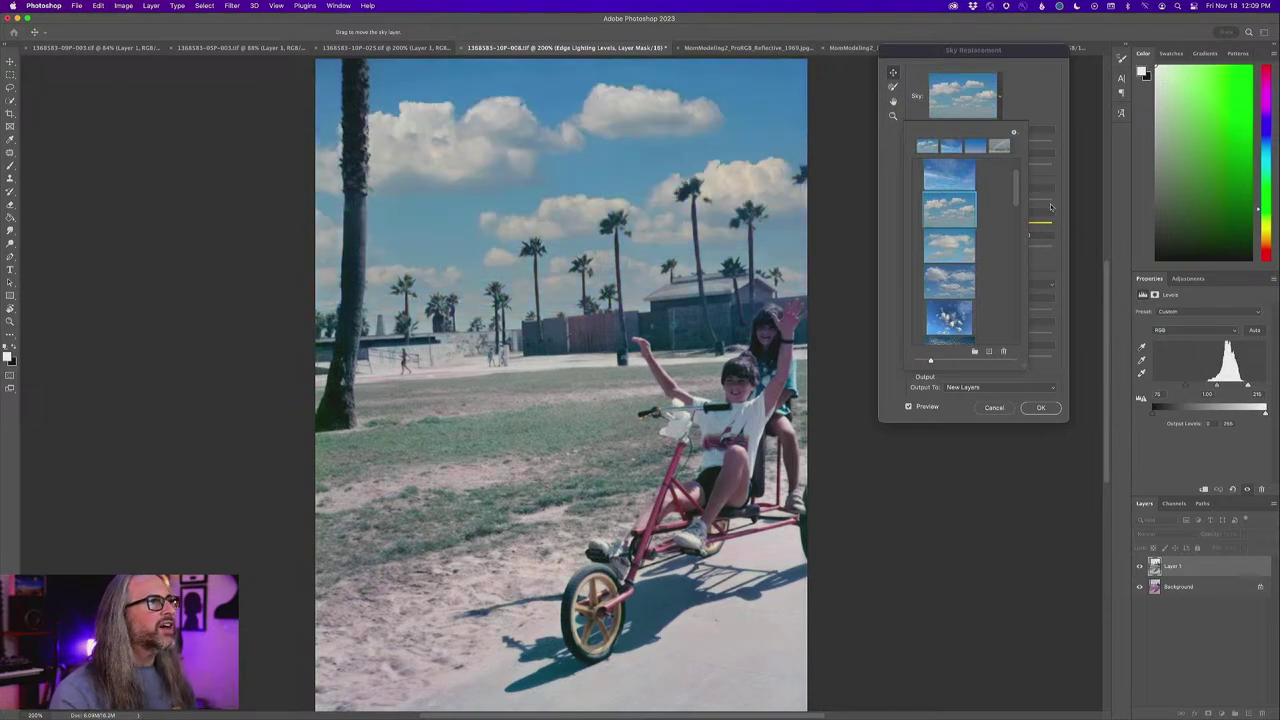
{"action": "left_click_drag", "start_coordinate": [1016, 198], "coordinate": [1019, 228]}
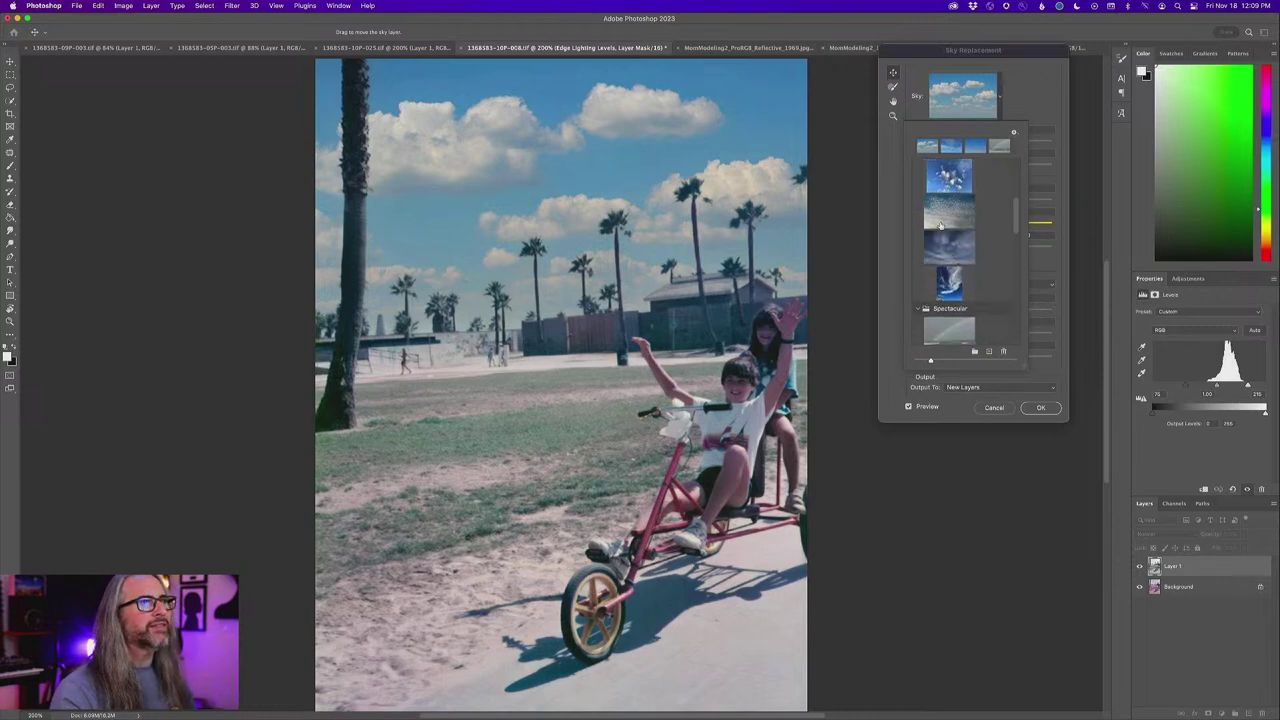
{"action": "left_click", "coordinate": [940, 219]}
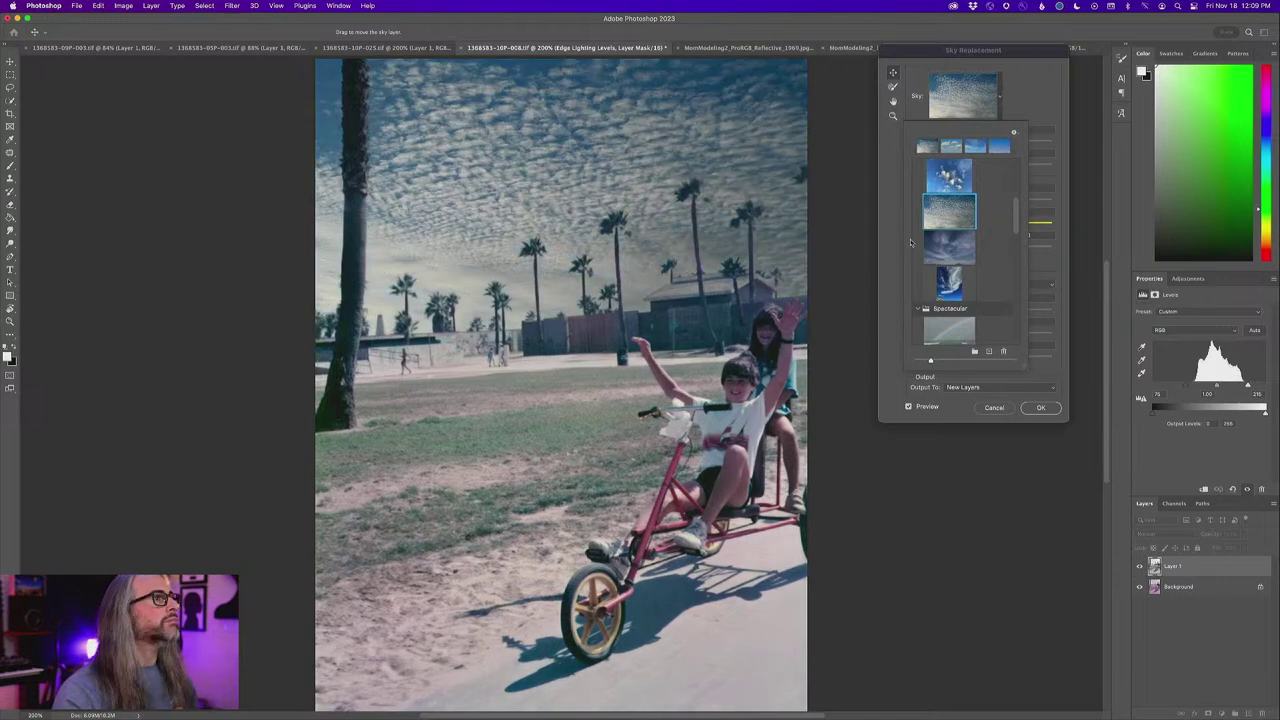
{"action": "scroll", "coordinate": [944, 235], "scroll_direction": "down", "scroll_amount": 5}
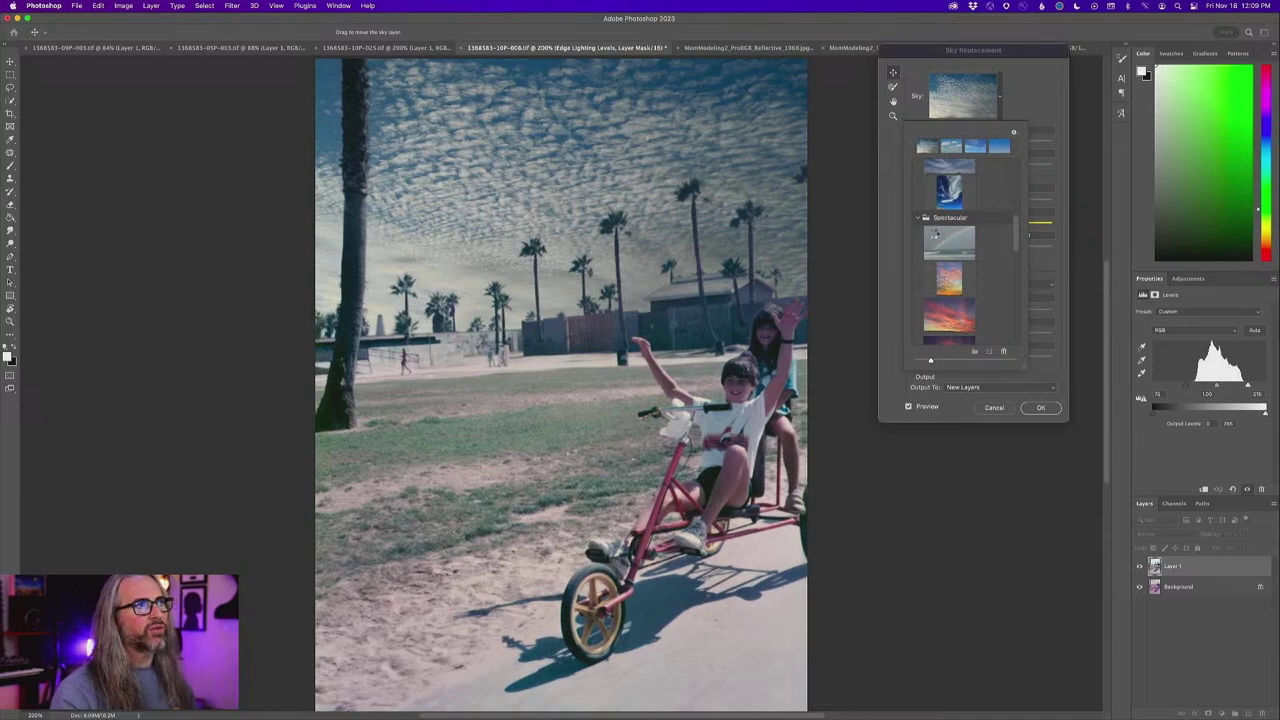
{"action": "left_click", "coordinate": [935, 236]}
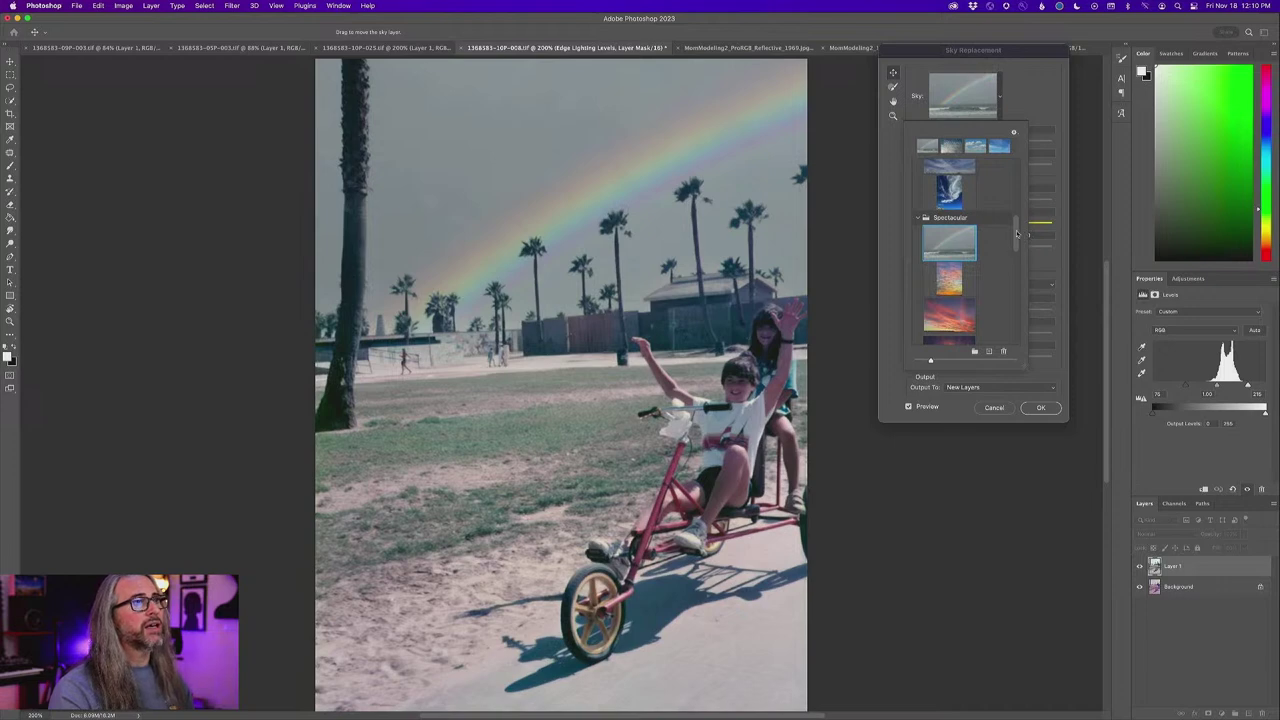
{"action": "left_click_drag", "start_coordinate": [1017, 236], "coordinate": [1008, 166]}
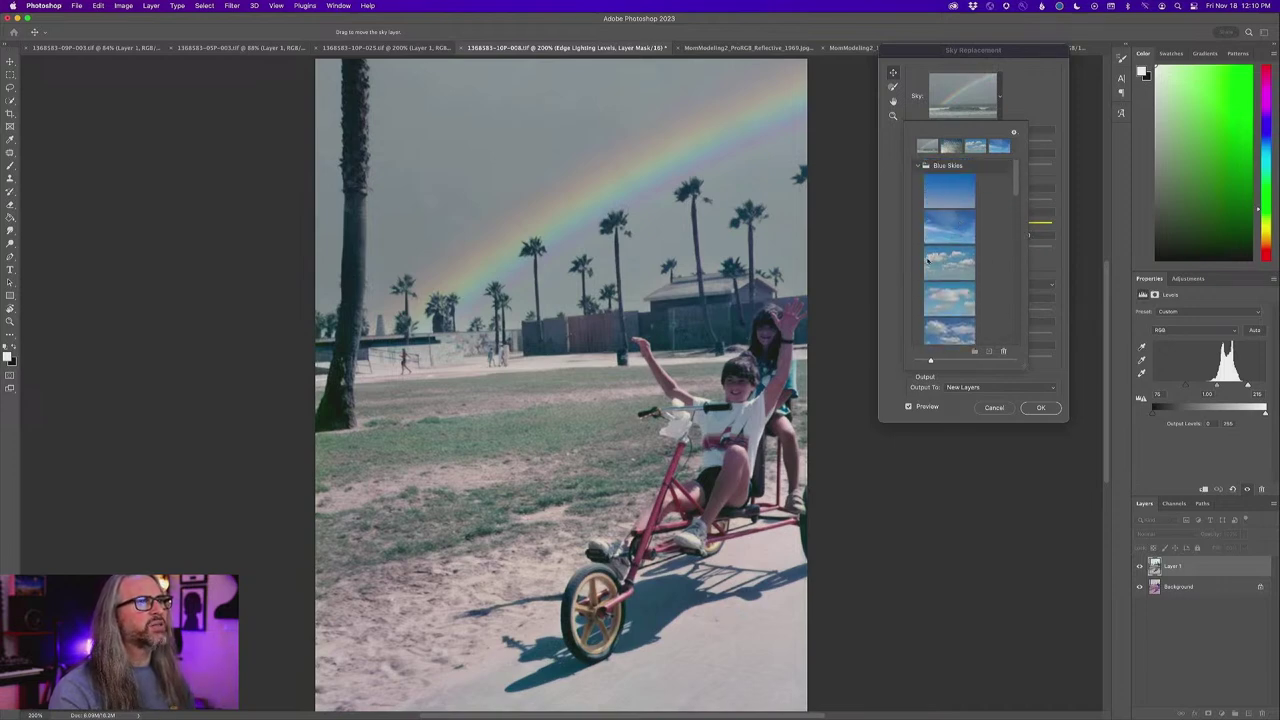
- Choose the second Blue Skies preset, with thin wispy clouds, as the replacement sky
{"action": "left_click", "coordinate": [960, 226]}
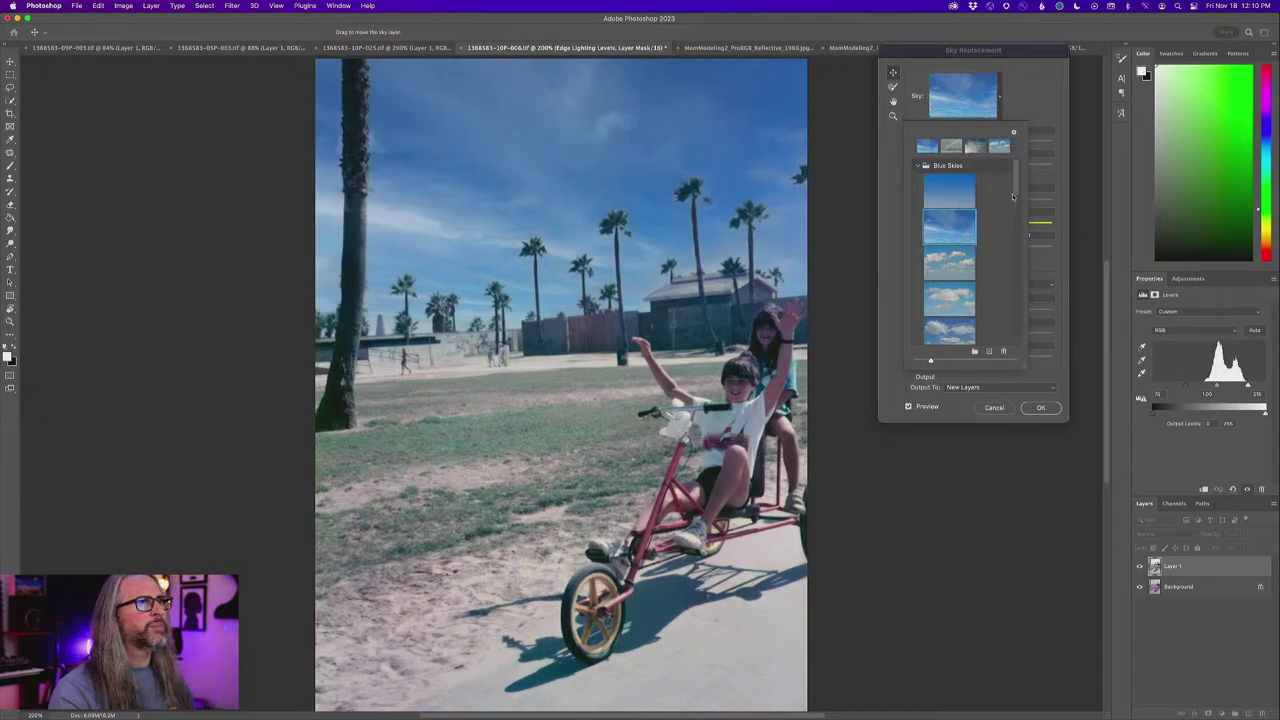
{"action": "scroll", "coordinate": [1012, 197], "scroll_direction": "down", "scroll_amount": 3}
{"action": "left_click", "coordinate": [1017, 203]}
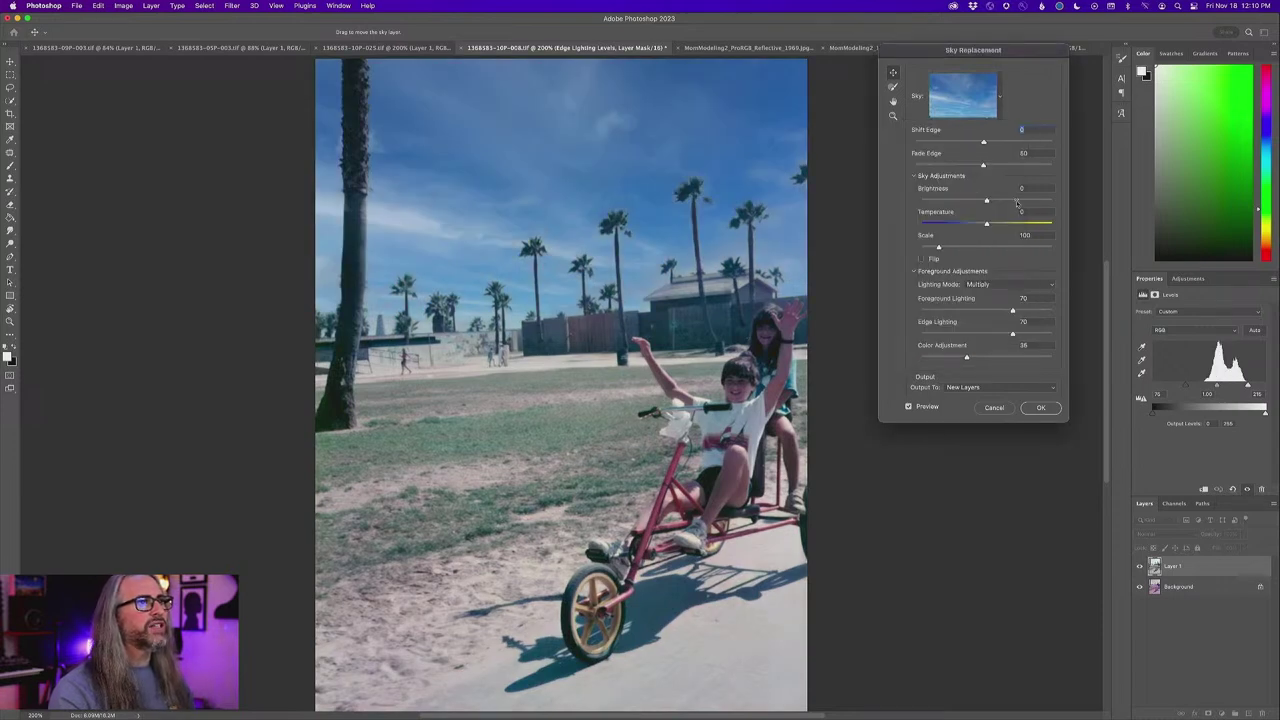
- Try weak and strong Color Adjustment values on the foreground and settle on 47
{"action": "left_click_drag", "start_coordinate": [966, 357], "coordinate": [929, 358]}
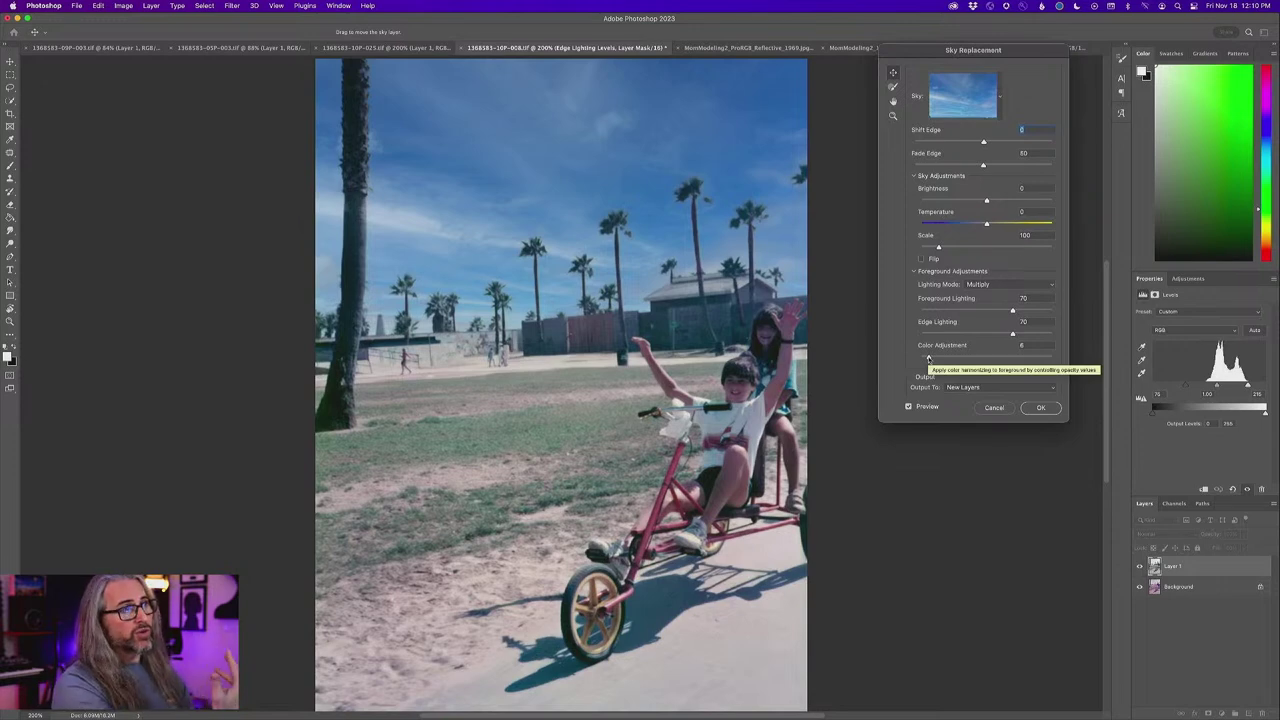
{"action": "left_click_drag", "start_coordinate": [929, 358], "coordinate": [1016, 360]}
{"action": "left_click_drag", "start_coordinate": [995, 360], "coordinate": [968, 362]}
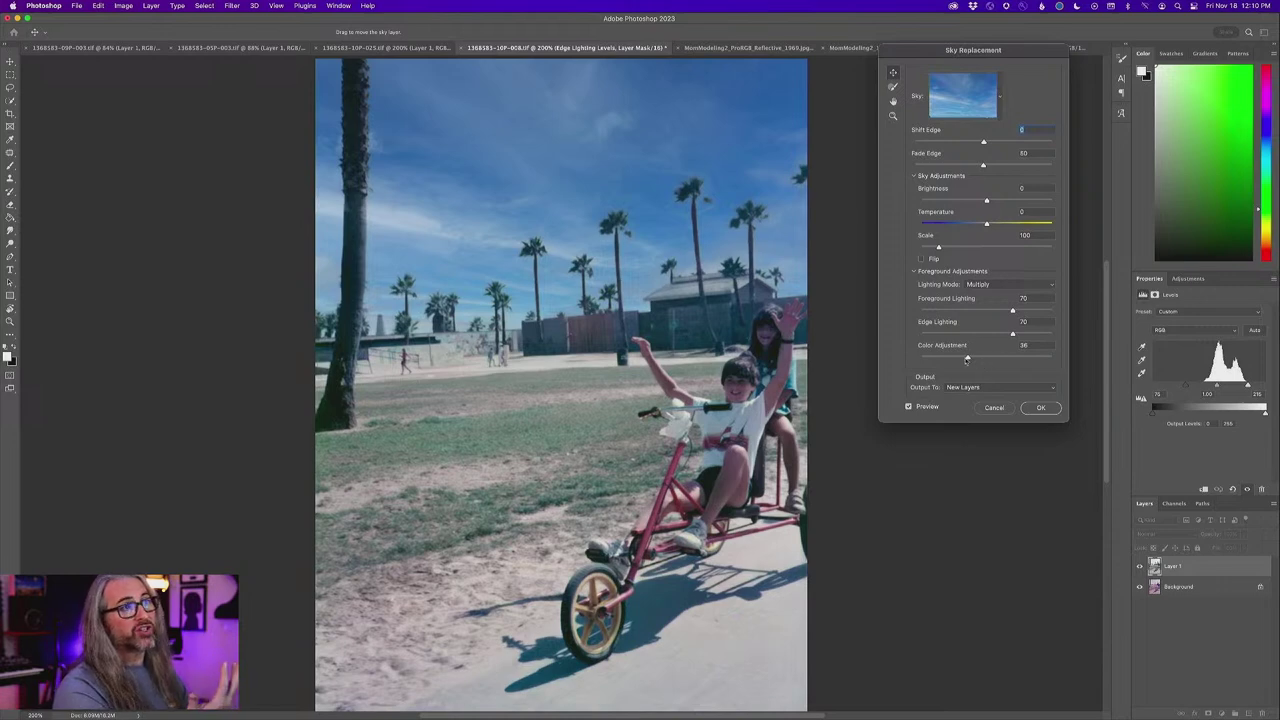
{"action": "left_click_drag", "start_coordinate": [967, 361], "coordinate": [994, 360]}
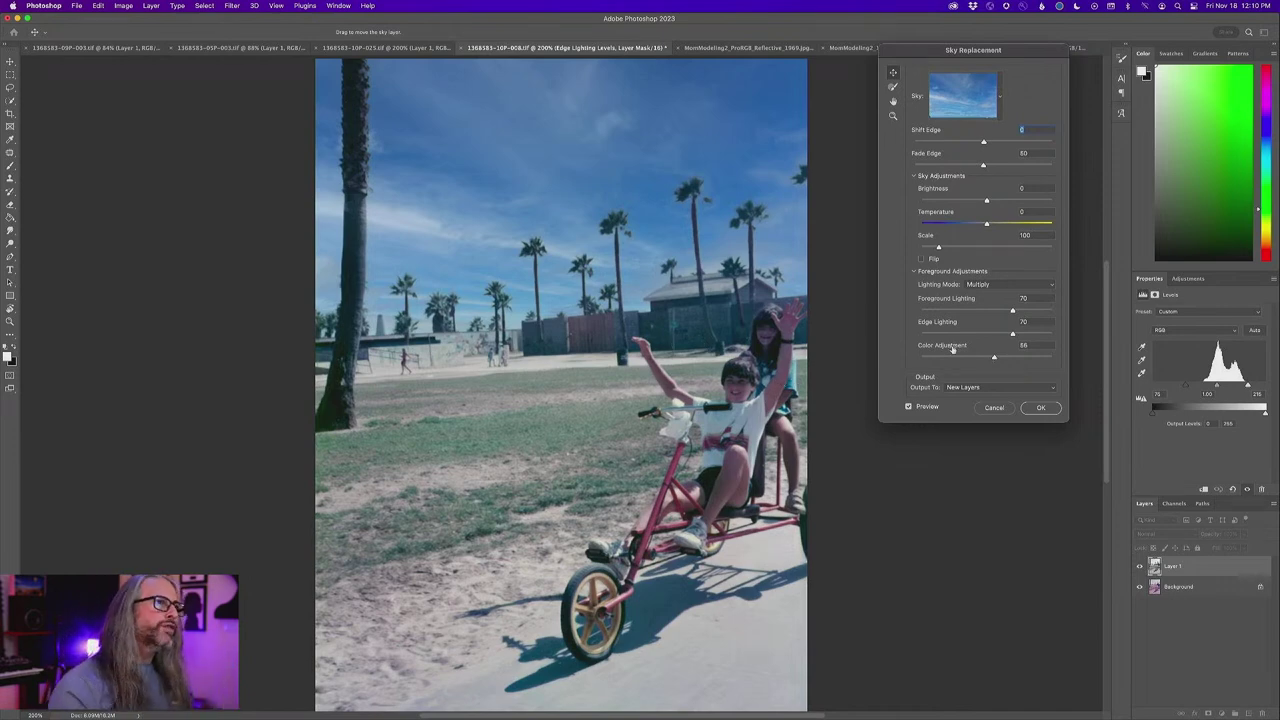
{"action": "left_click_drag", "start_coordinate": [994, 357], "coordinate": [895, 360]}
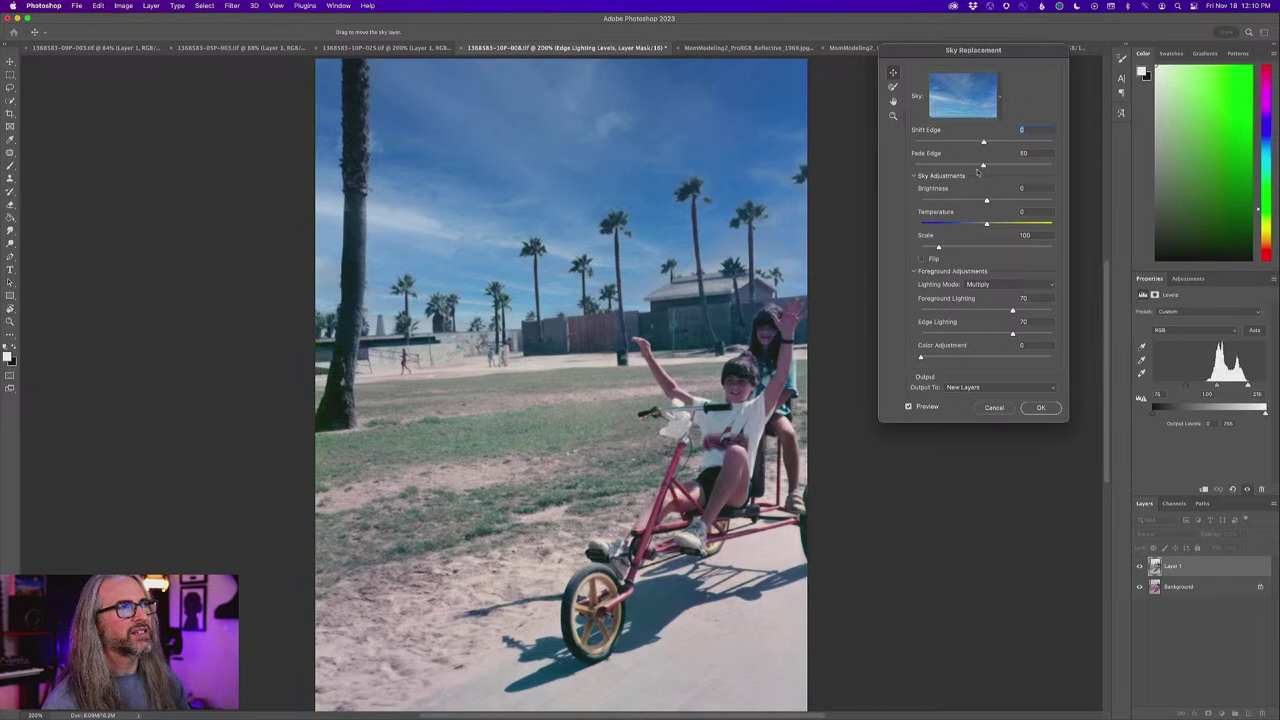
{"action": "left_click_drag", "start_coordinate": [921, 358], "coordinate": [982, 358]}
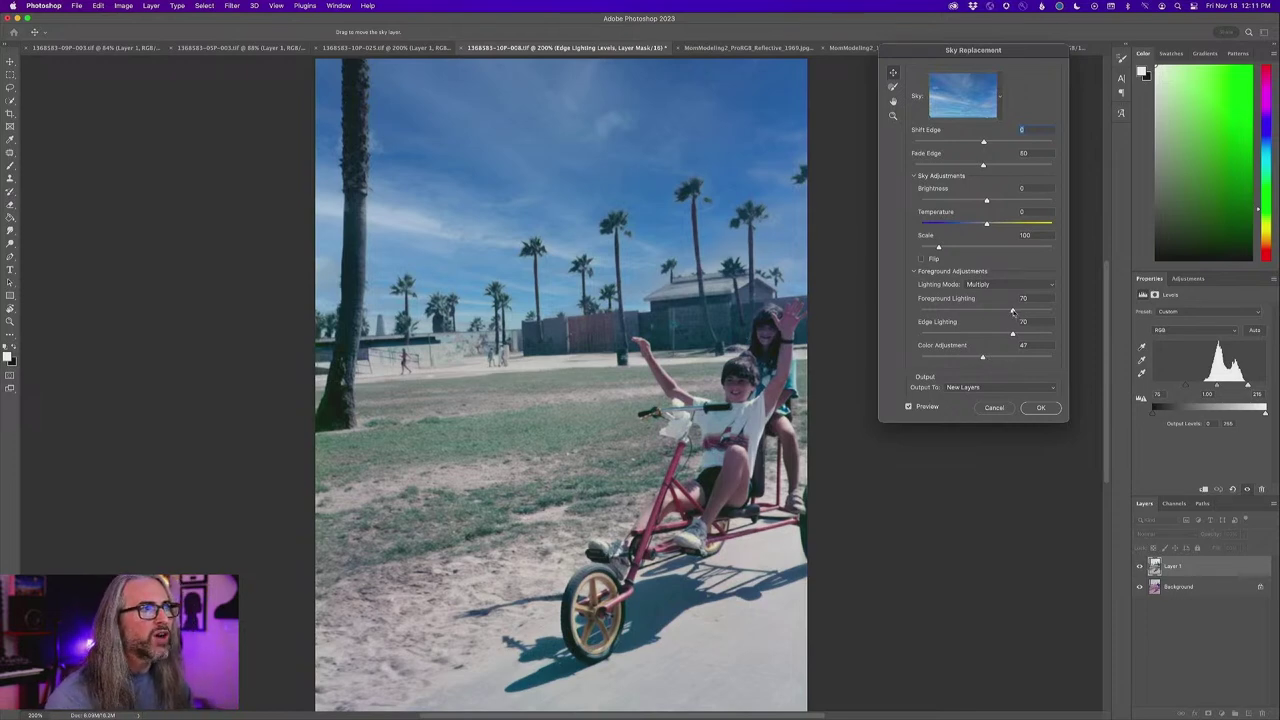
- Set the Foreground Lighting to 73 and keep the Lighting Mode at Multiply
{"action": "mouse_move", "coordinate": [1012, 311]}
{"action": "left_mouse_down"}
{"action": "mouse_move", "coordinate": [984, 312]}
{"action": "mouse_move", "coordinate": [1037, 313]}
{"action": "mouse_move", "coordinate": [1017, 313]}
{"action": "left_mouse_up"}
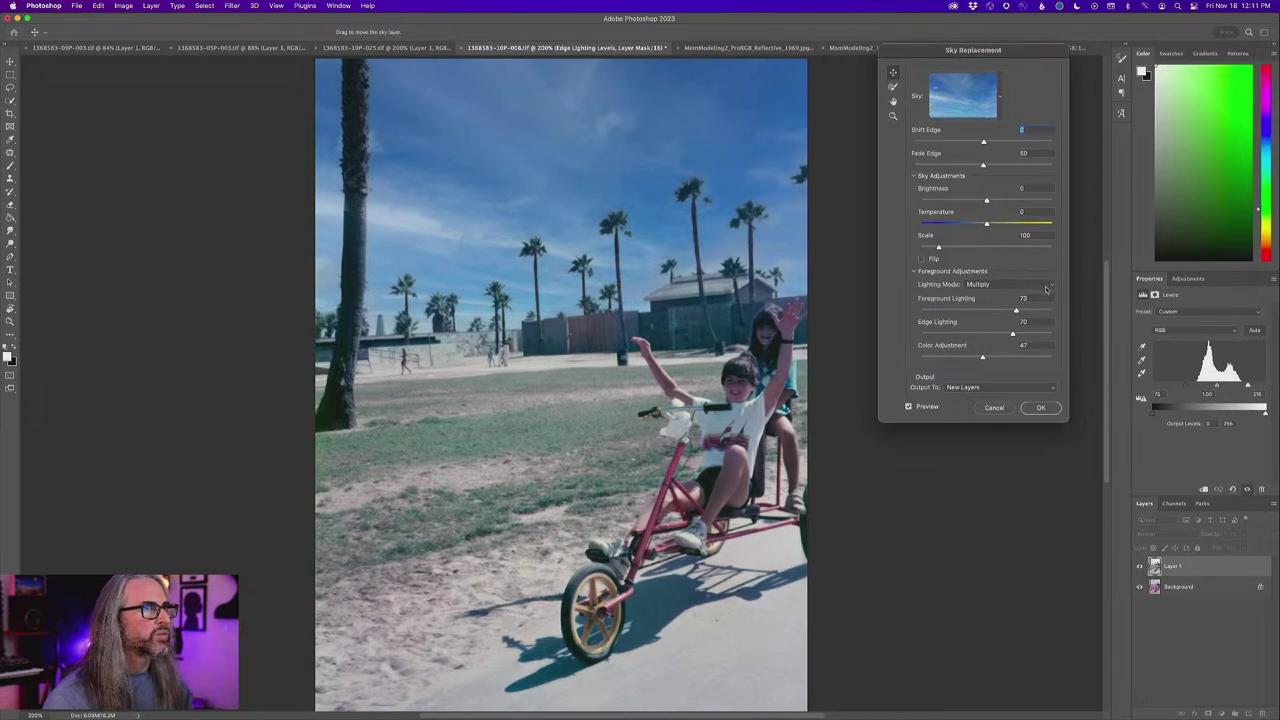
{"action": "left_click", "coordinate": [1047, 286]}
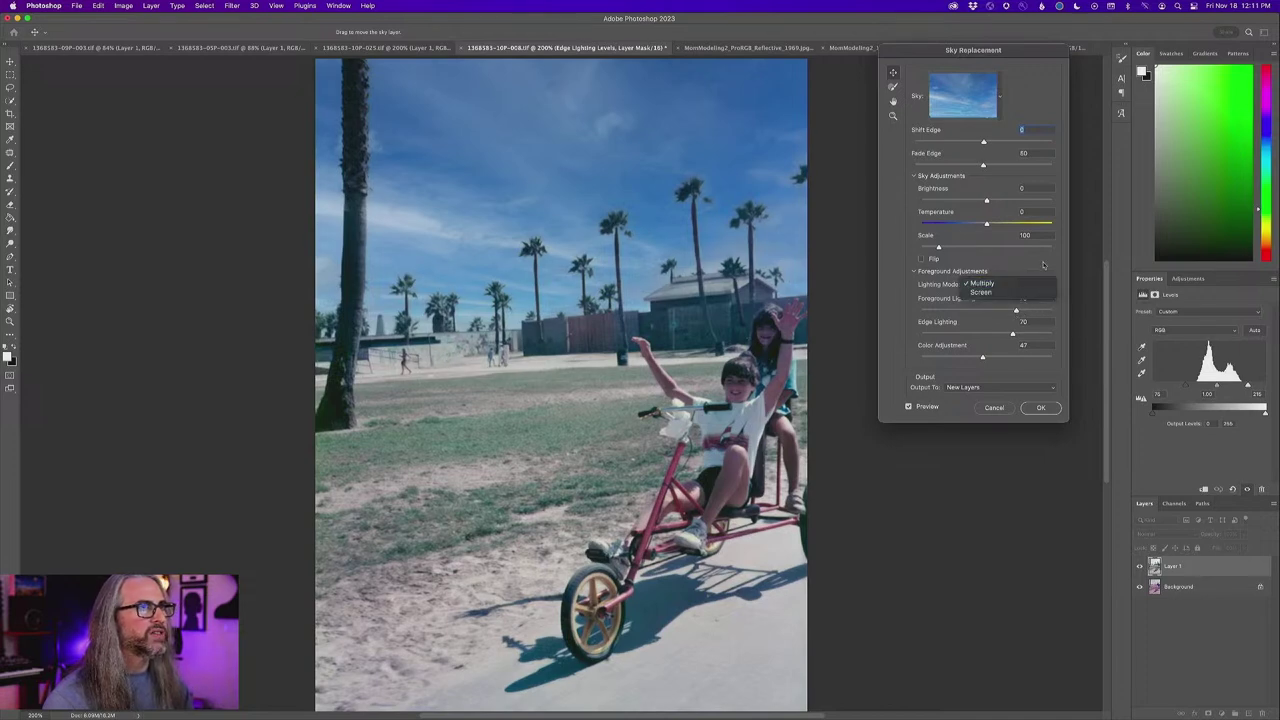
{"action": "left_click", "coordinate": [1043, 265]}
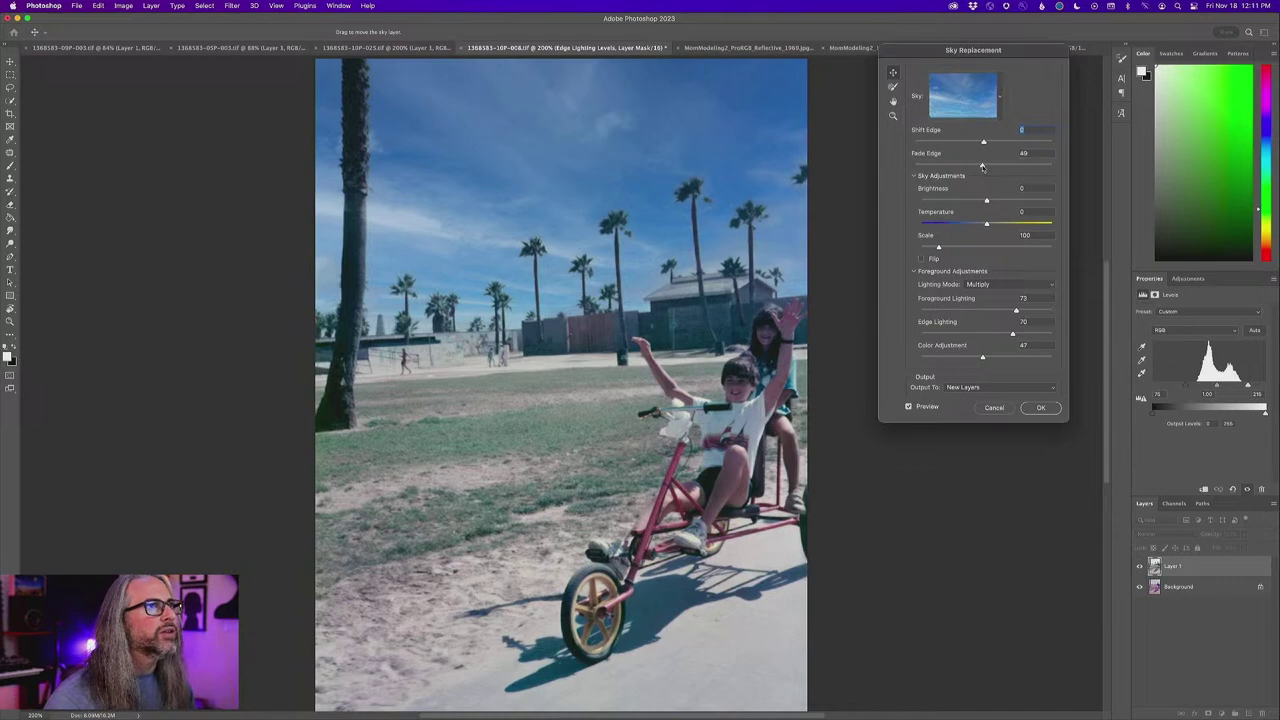
- Set the sky's Fade Edge to 47 and apply the sky replacement with output to New Layers
{"action": "left_click_drag", "start_coordinate": [982, 167], "coordinate": [979, 167]}
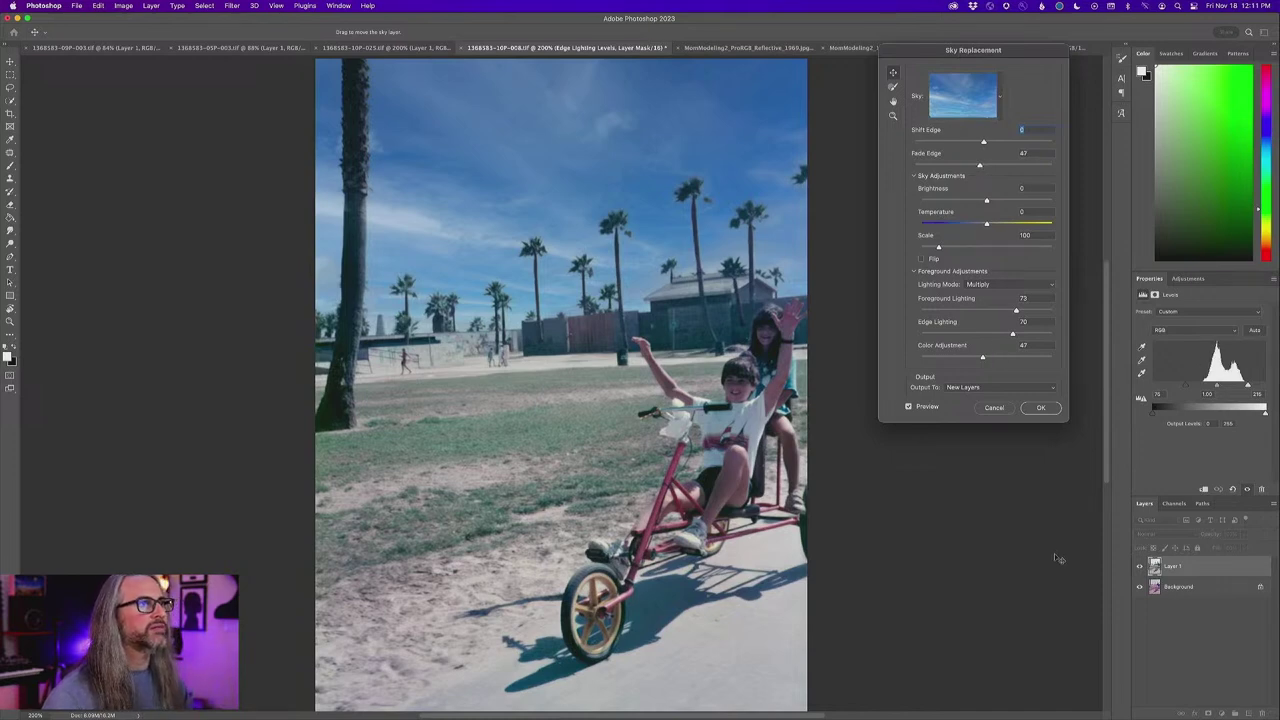
{"action": "left_click", "coordinate": [1031, 391]}
{"action": "left_click", "coordinate": [1031, 390]}
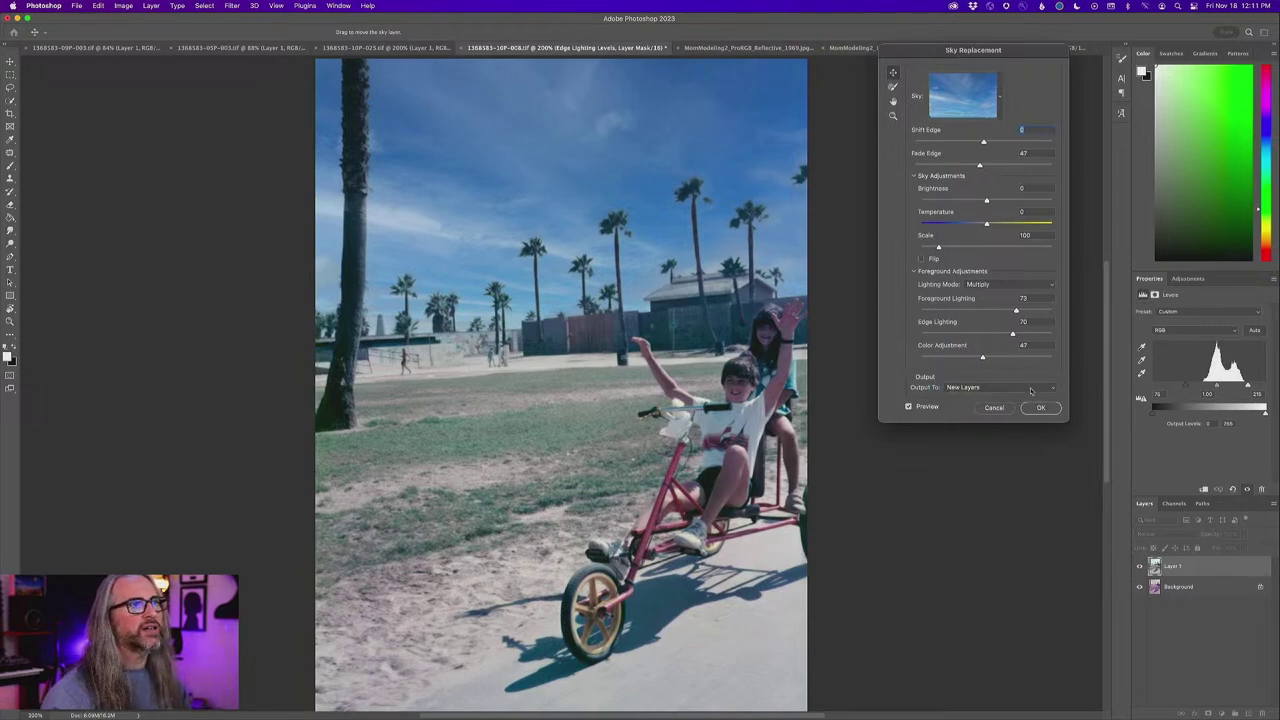
{"action": "left_click", "coordinate": [1041, 408]}
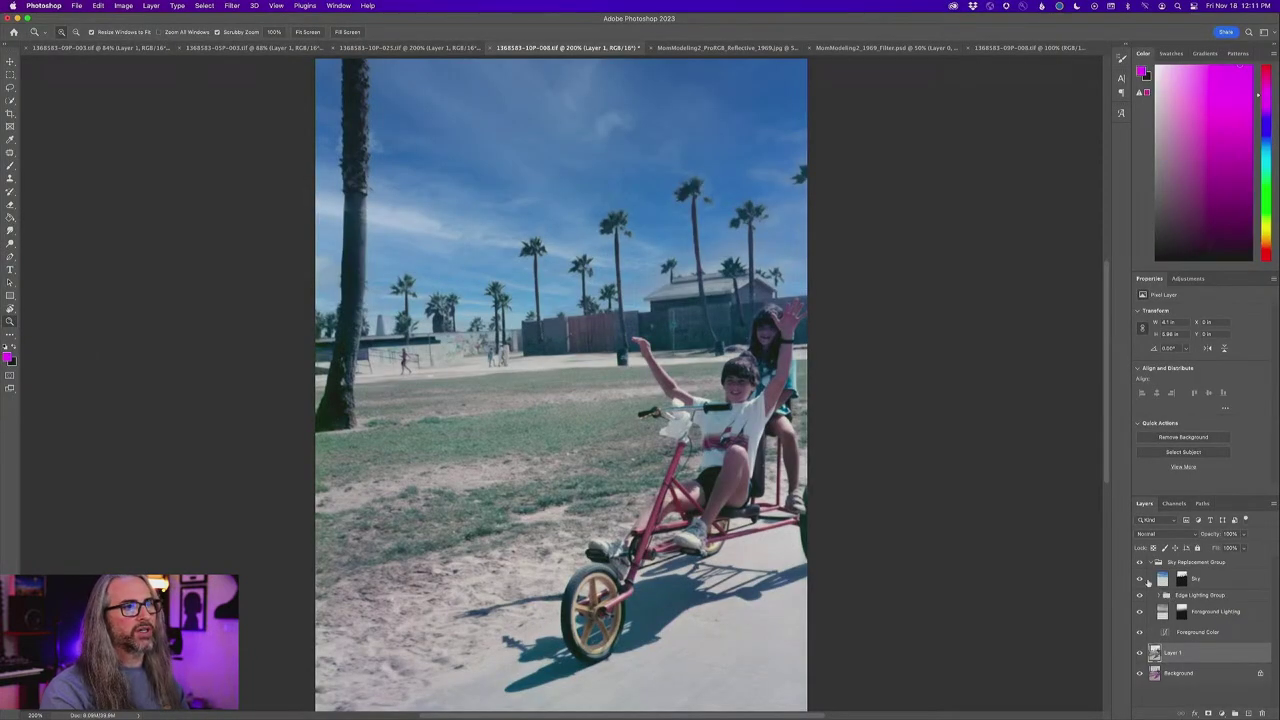
- Compare the original scan, the restored layer and the replaced sky by hiding and showing the layers above the background
{"action": "left_click", "coordinate": [1139, 565]}
{"action": "left_click", "coordinate": [1139, 632]}
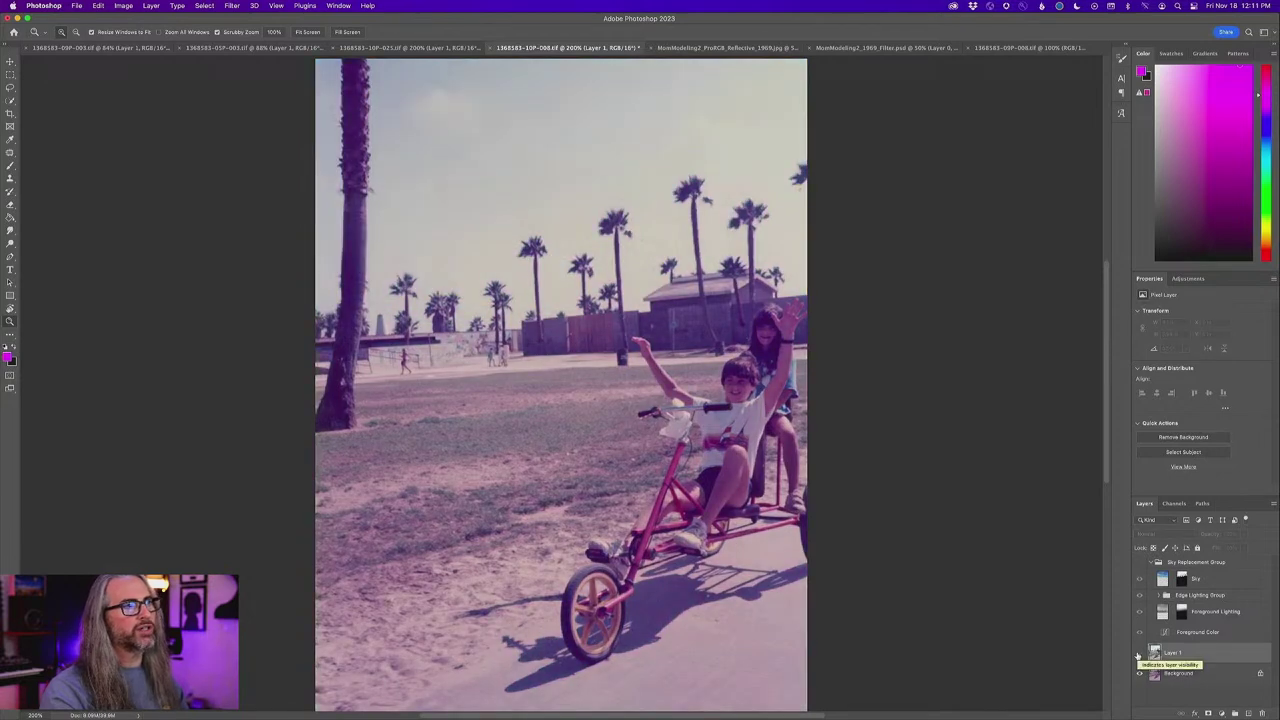
{"action": "left_click", "coordinate": [1139, 653]}
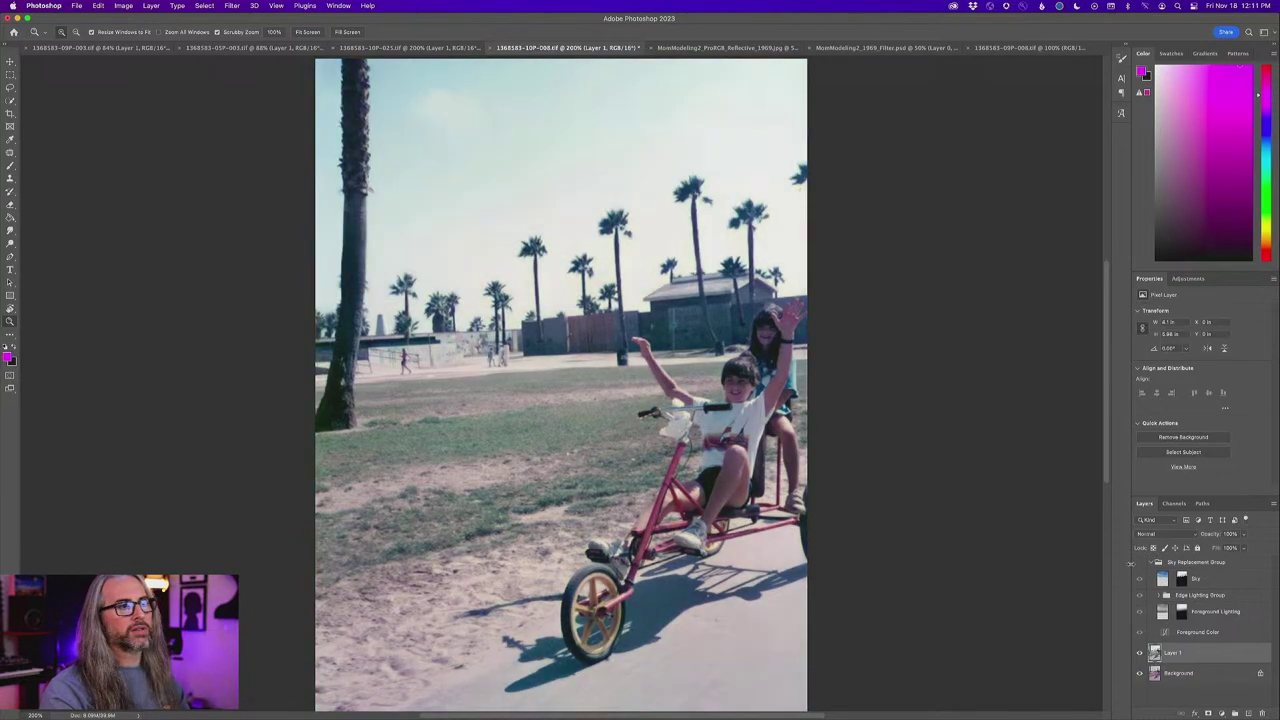
{"action": "left_click", "coordinate": [1139, 563]}
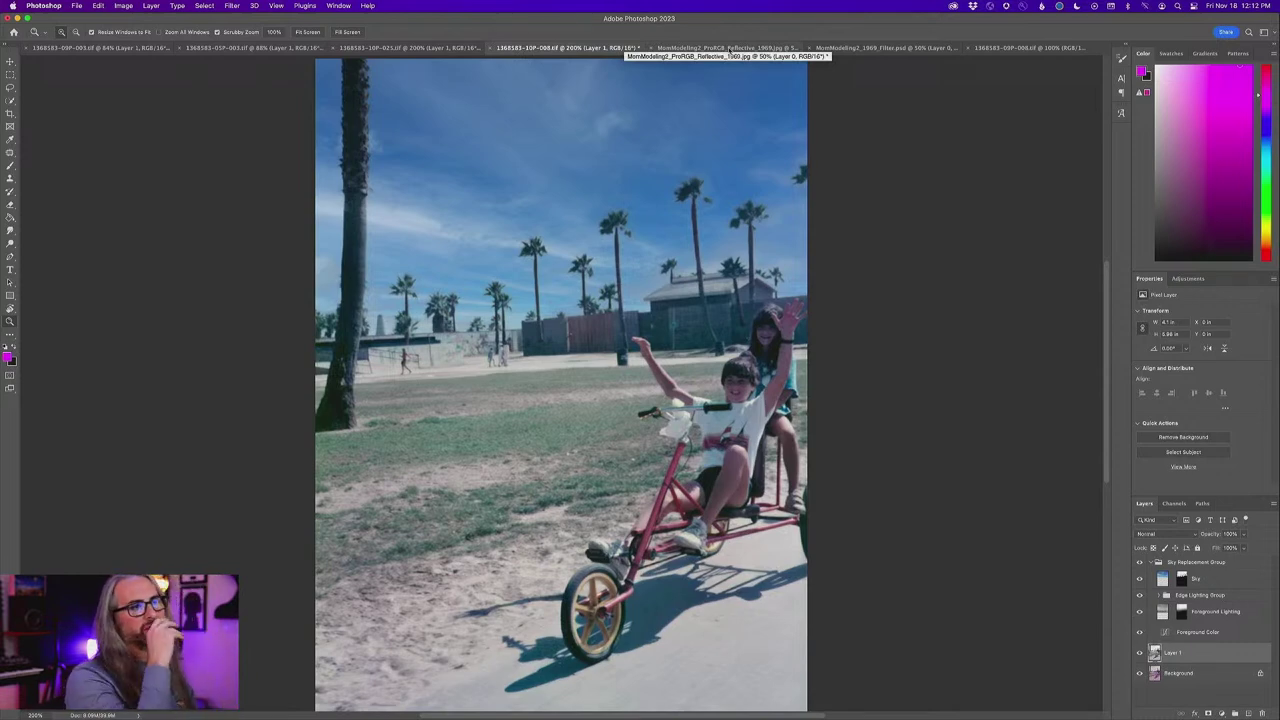
- Switch to the MomModeling2_ProRGB_Reflective_1969.jpg scan and enable the Photo Restoration neural filter on it
{"action": "left_click", "coordinate": [728, 48]}
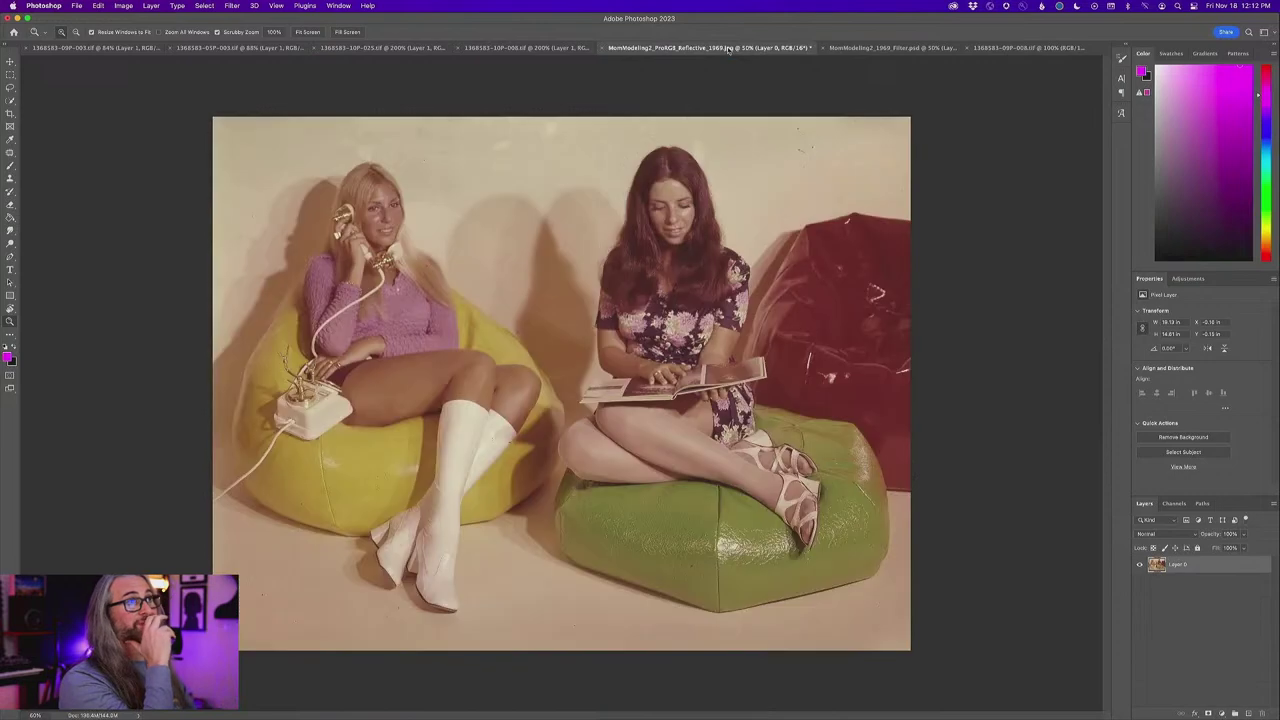
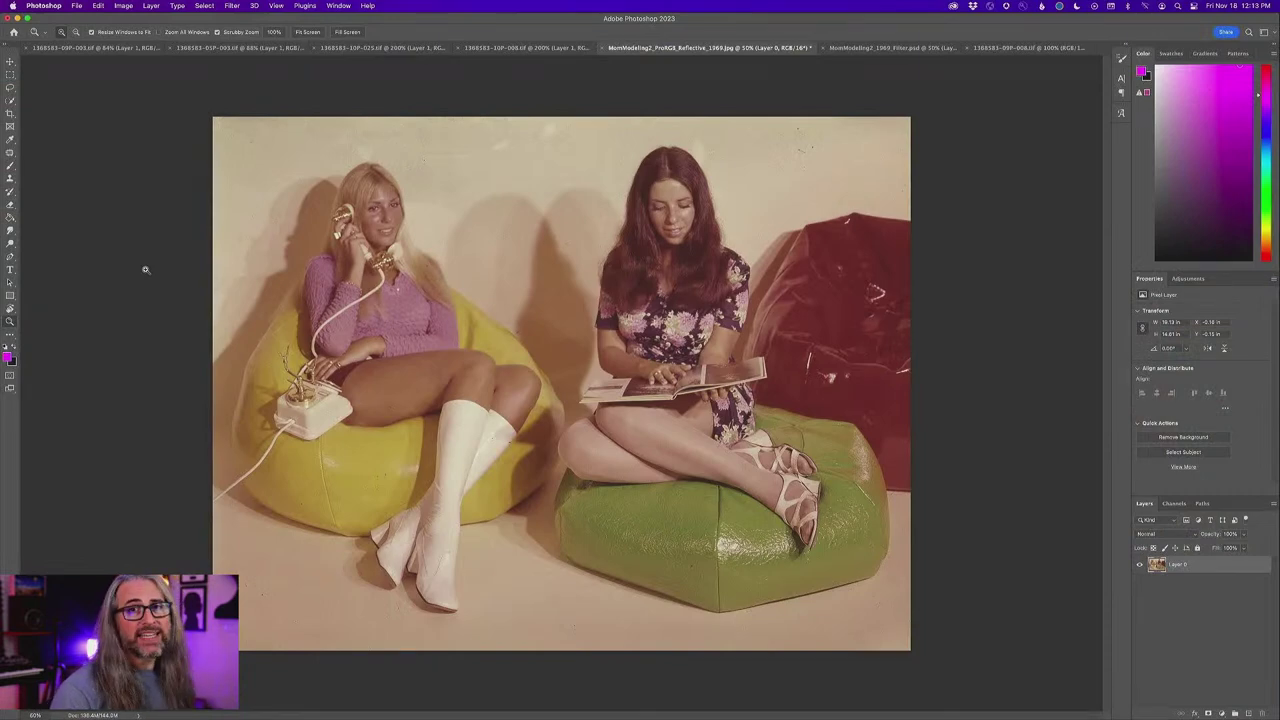
{"action": "left_click", "coordinate": [297, 5]}
{"action": "mouse_move", "coordinate": [232, 5]}
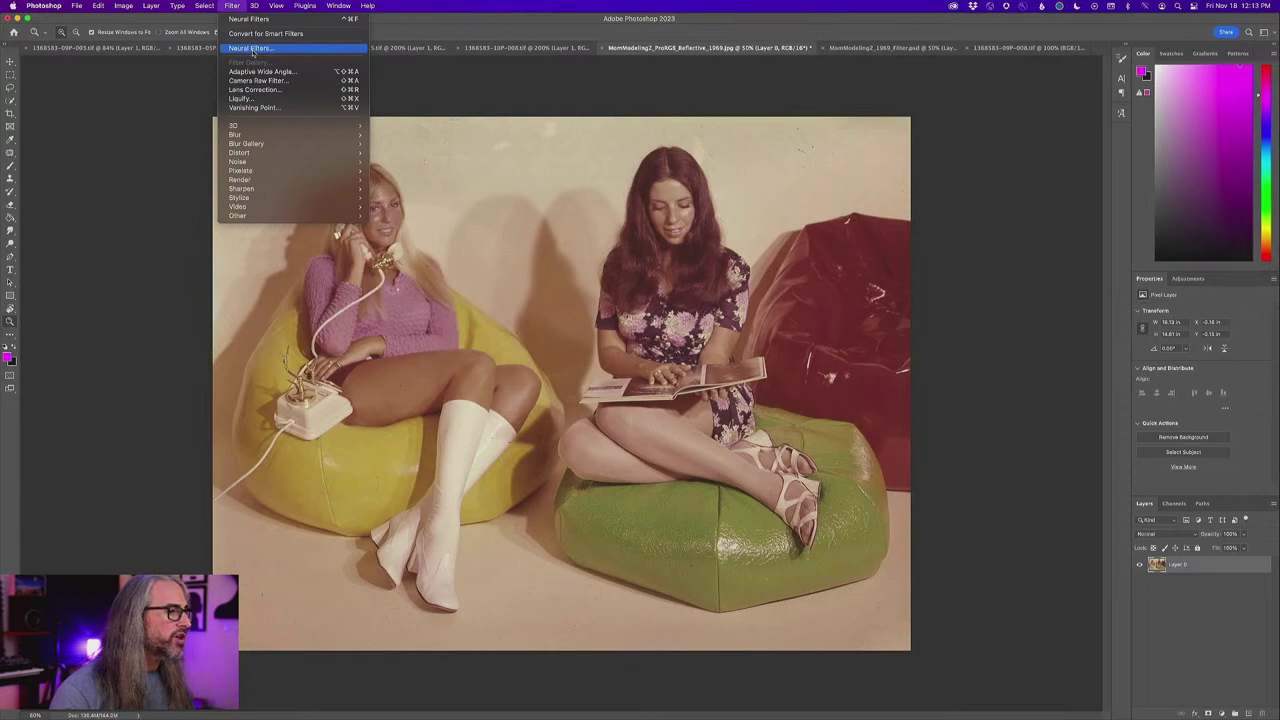
{"action": "left_click", "coordinate": [252, 49]}
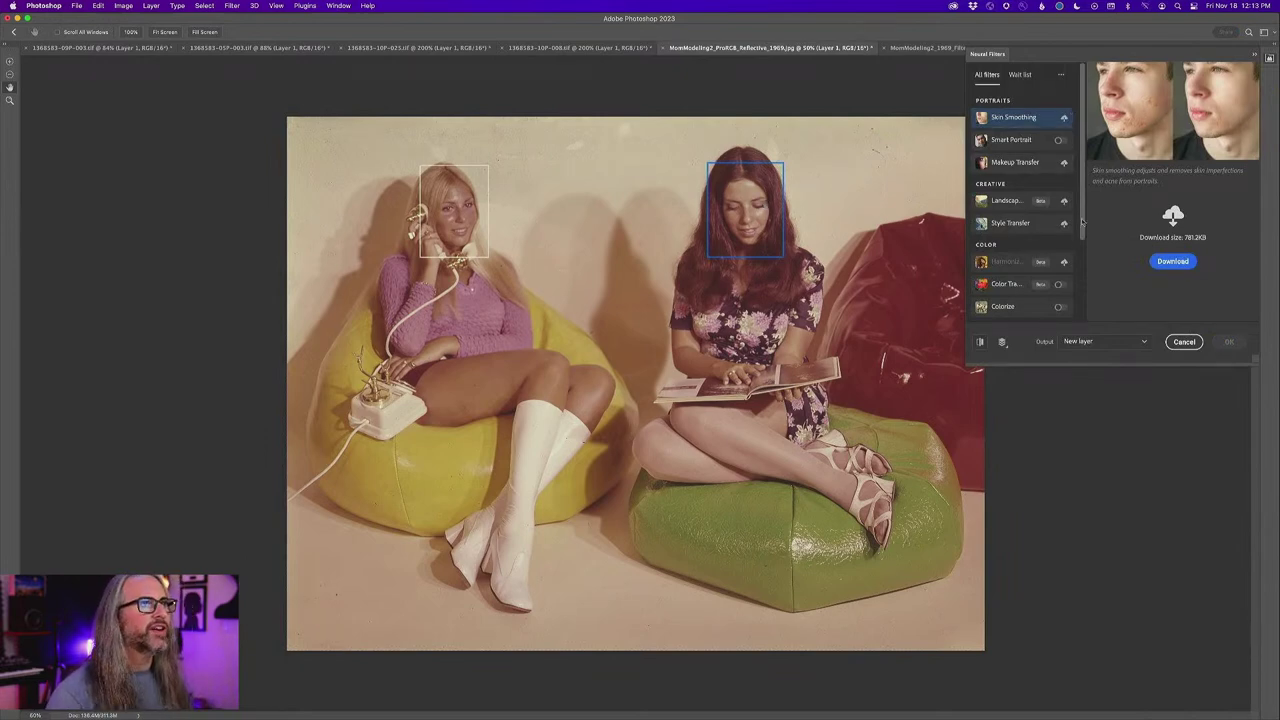
{"action": "left_click_drag", "start_coordinate": [1084, 223], "coordinate": [1091, 325]}
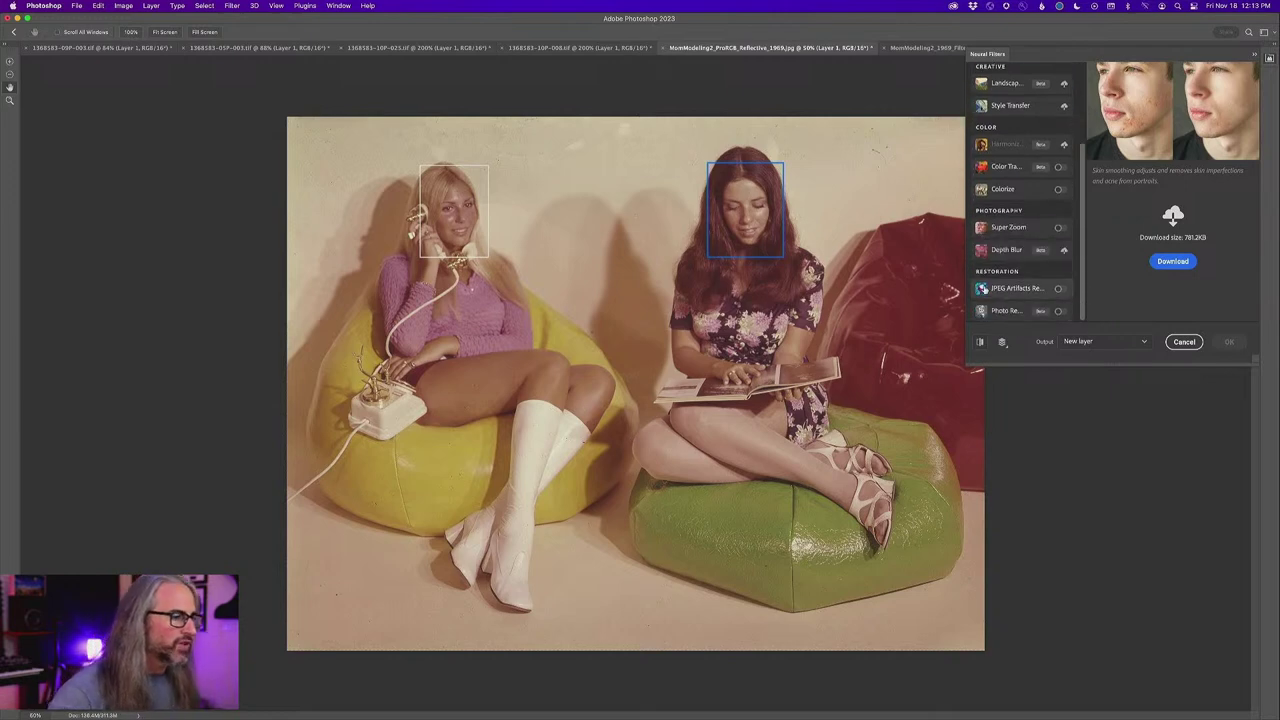
{"action": "mouse_move", "coordinate": [981, 287]}
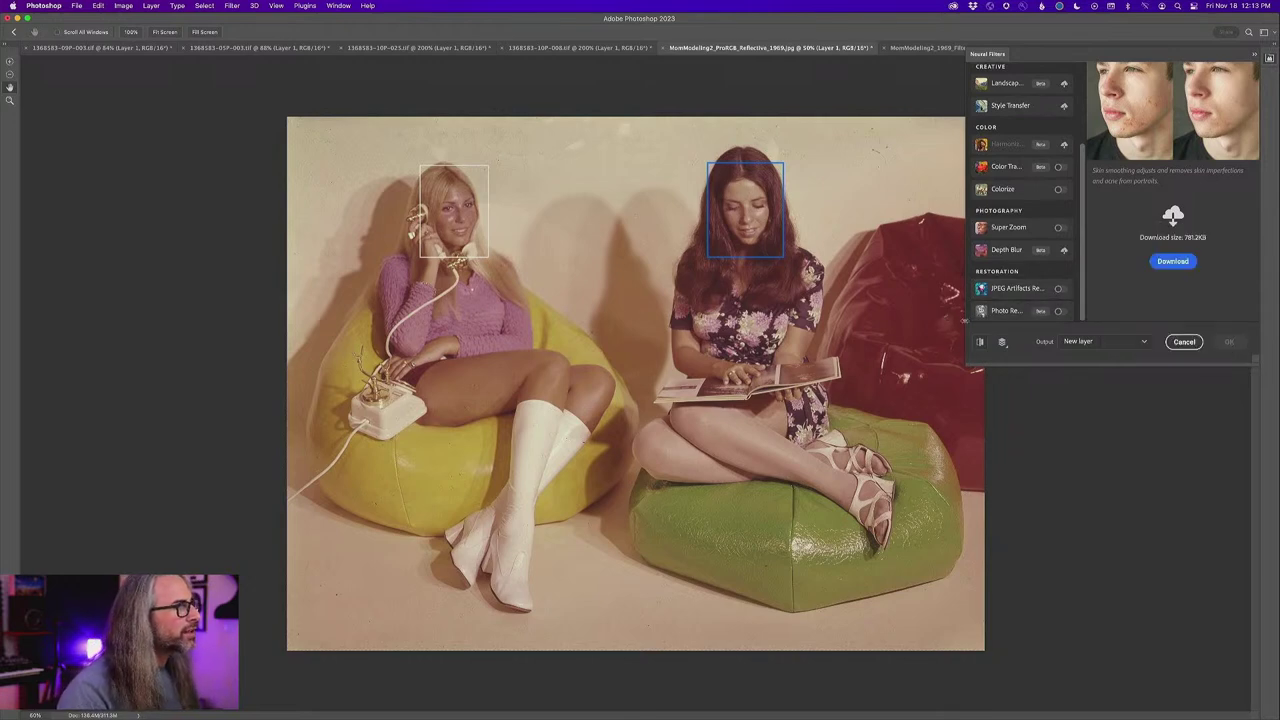
{"action": "left_click", "coordinate": [1059, 312]}
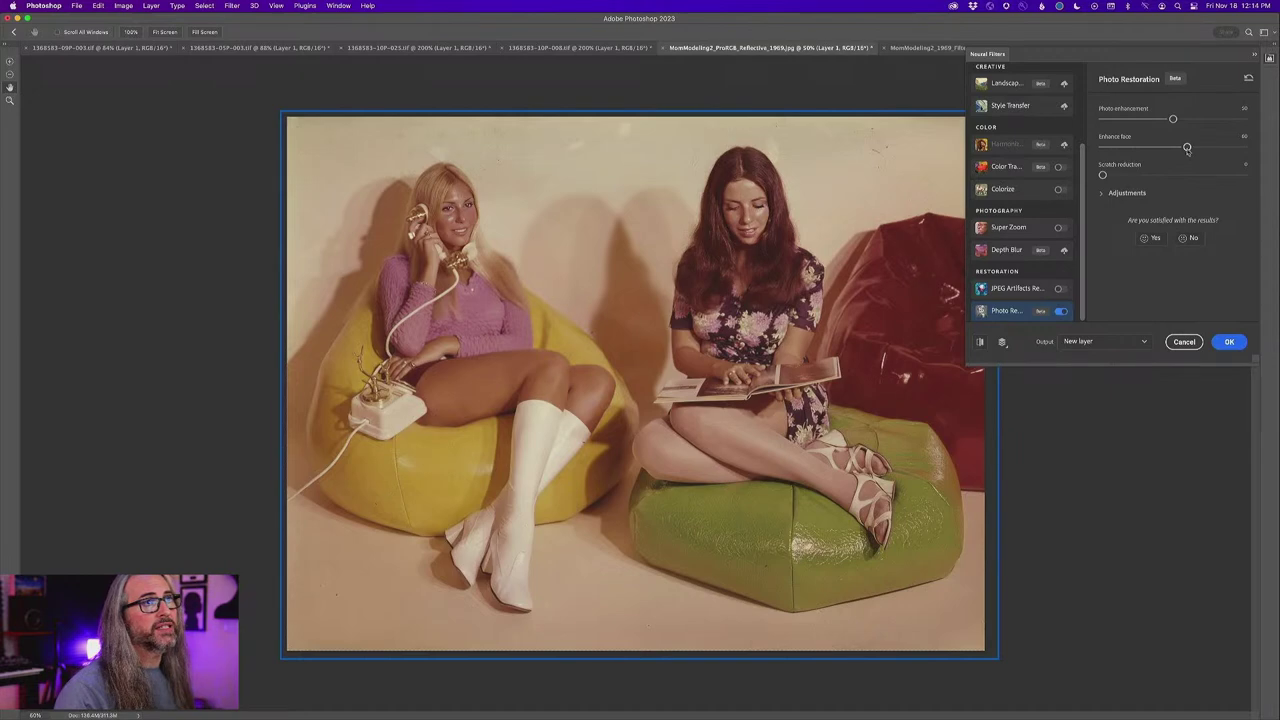
- Set Enhance face to 69 and apply the Photo Restoration with output to a new layer
{"action": "left_click_drag", "start_coordinate": [1187, 148], "coordinate": [1217, 148]}
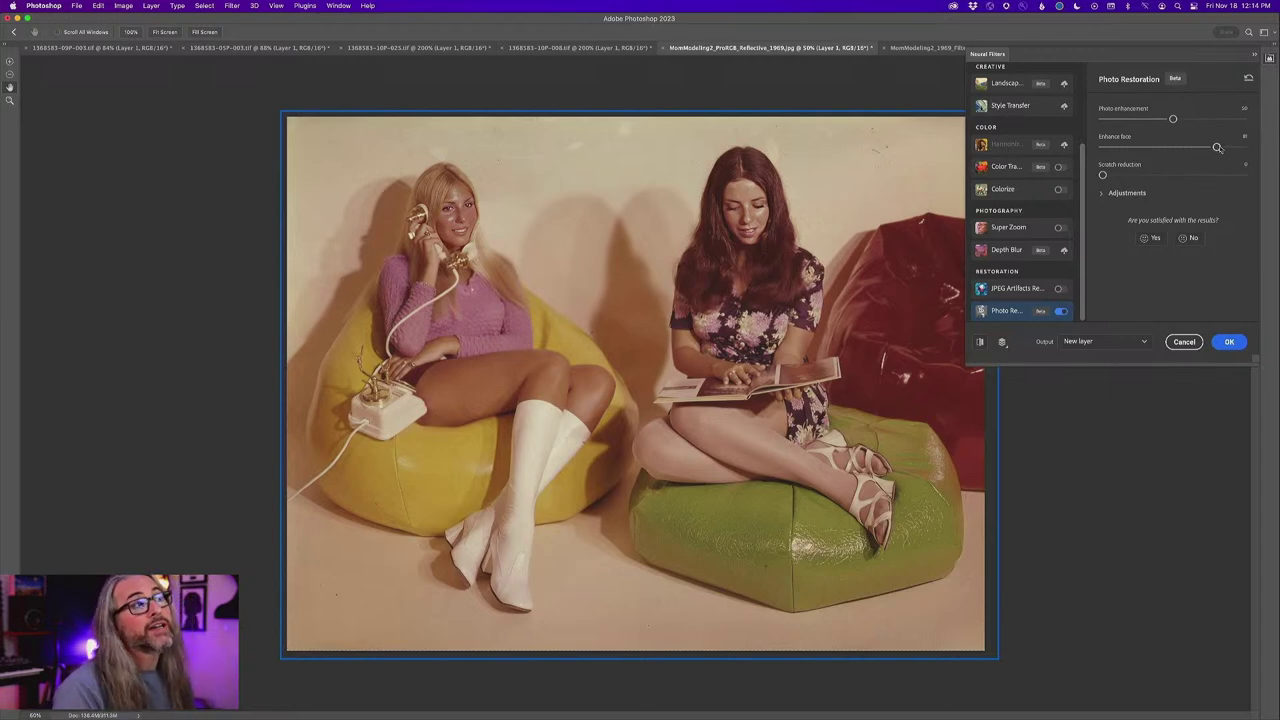
{"action": "left_click_drag", "start_coordinate": [1217, 147], "coordinate": [1199, 147]}
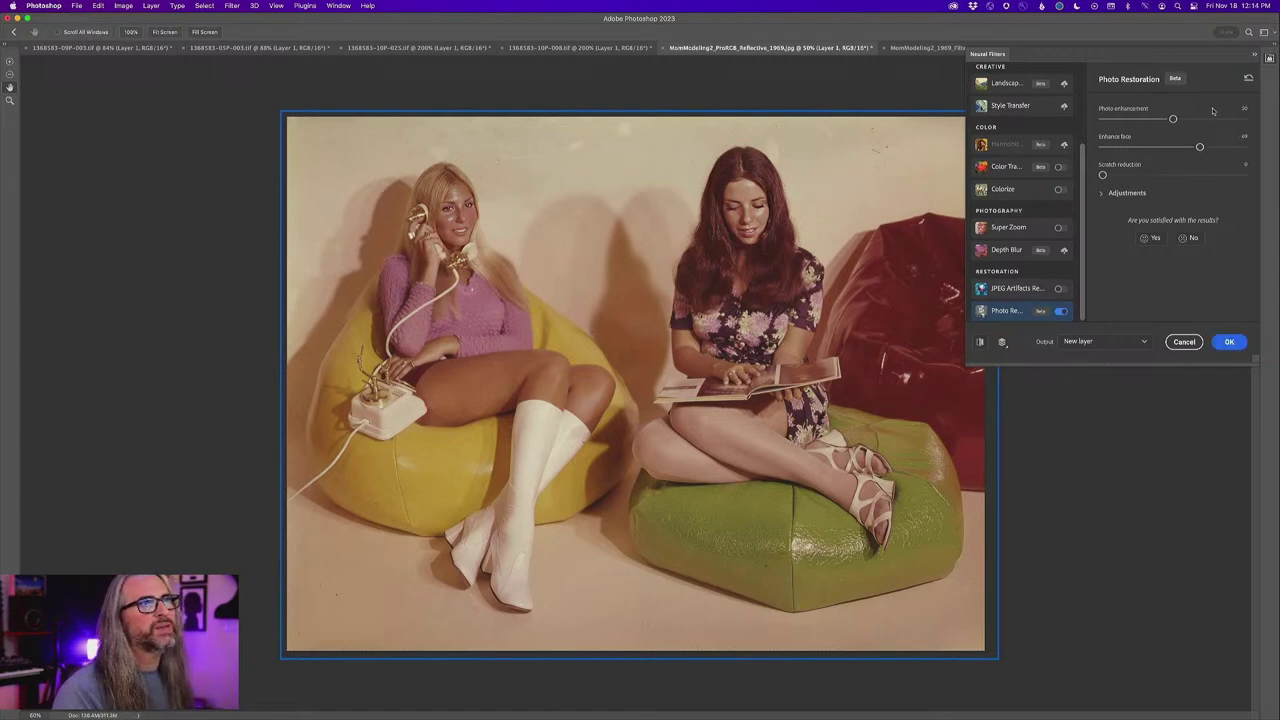
{"action": "left_click", "coordinate": [1144, 344]}
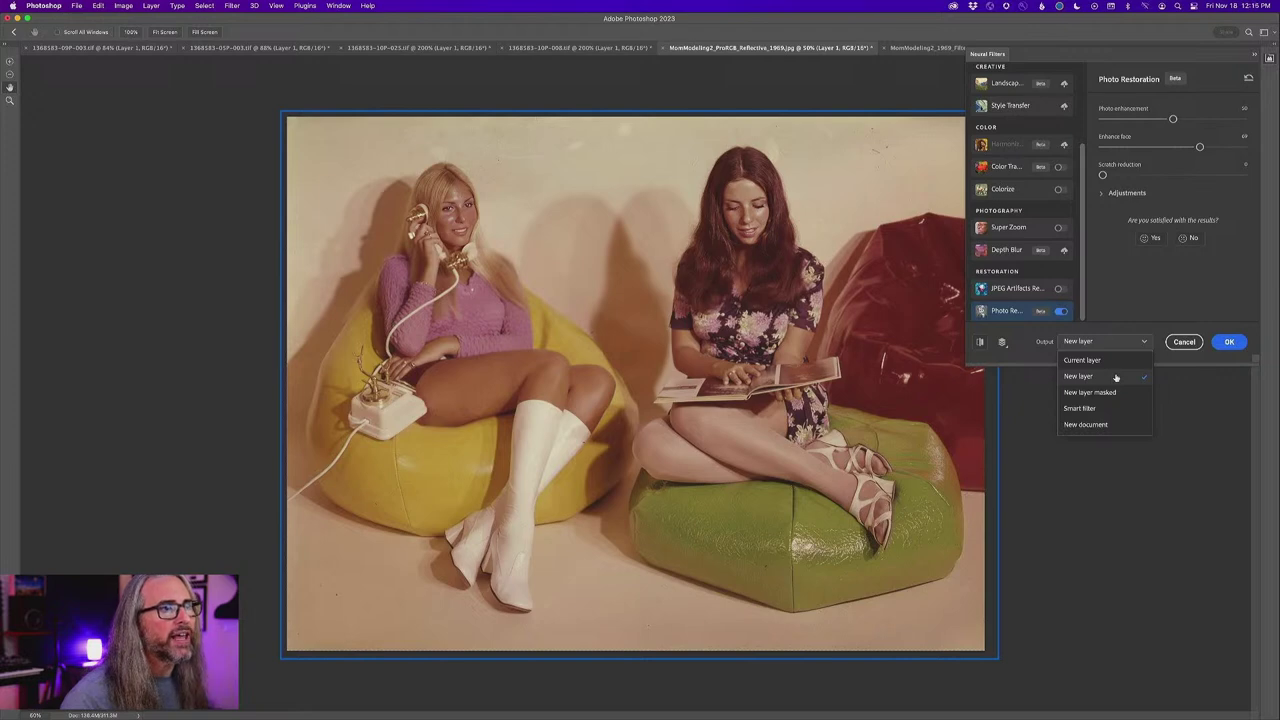
{"action": "left_click", "coordinate": [1116, 377]}
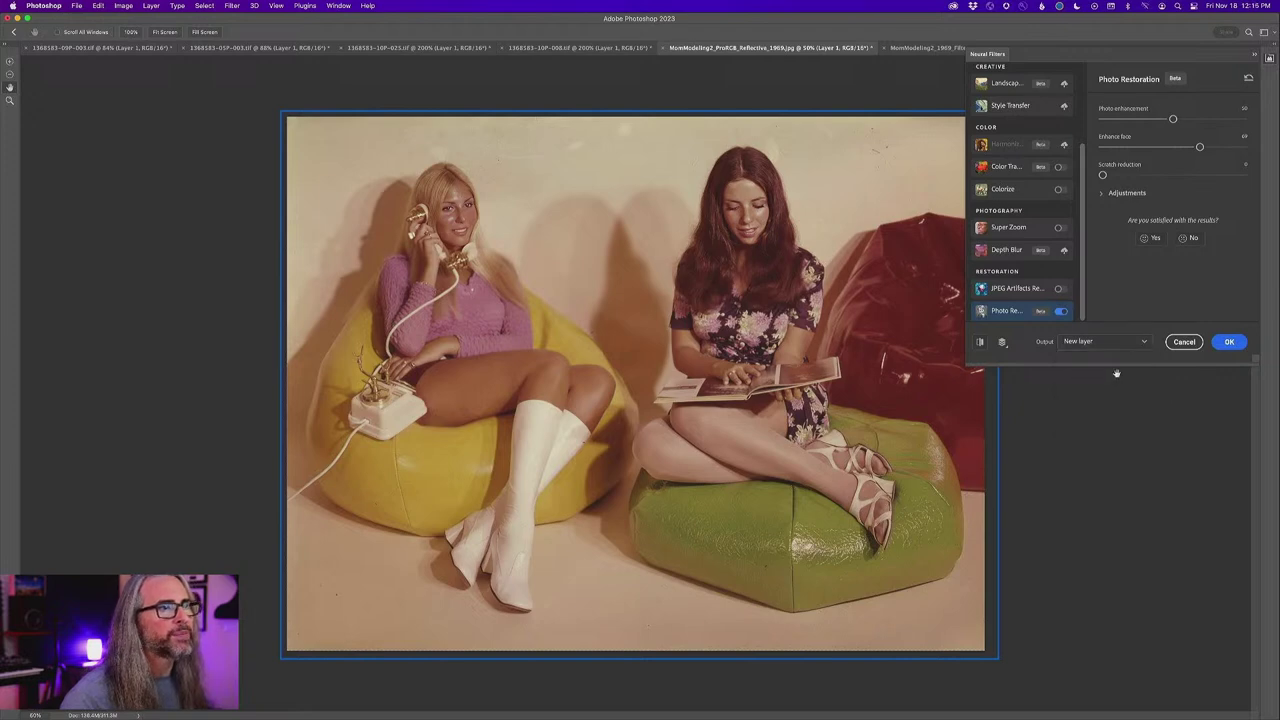
{"action": "left_click", "coordinate": [1230, 342]}
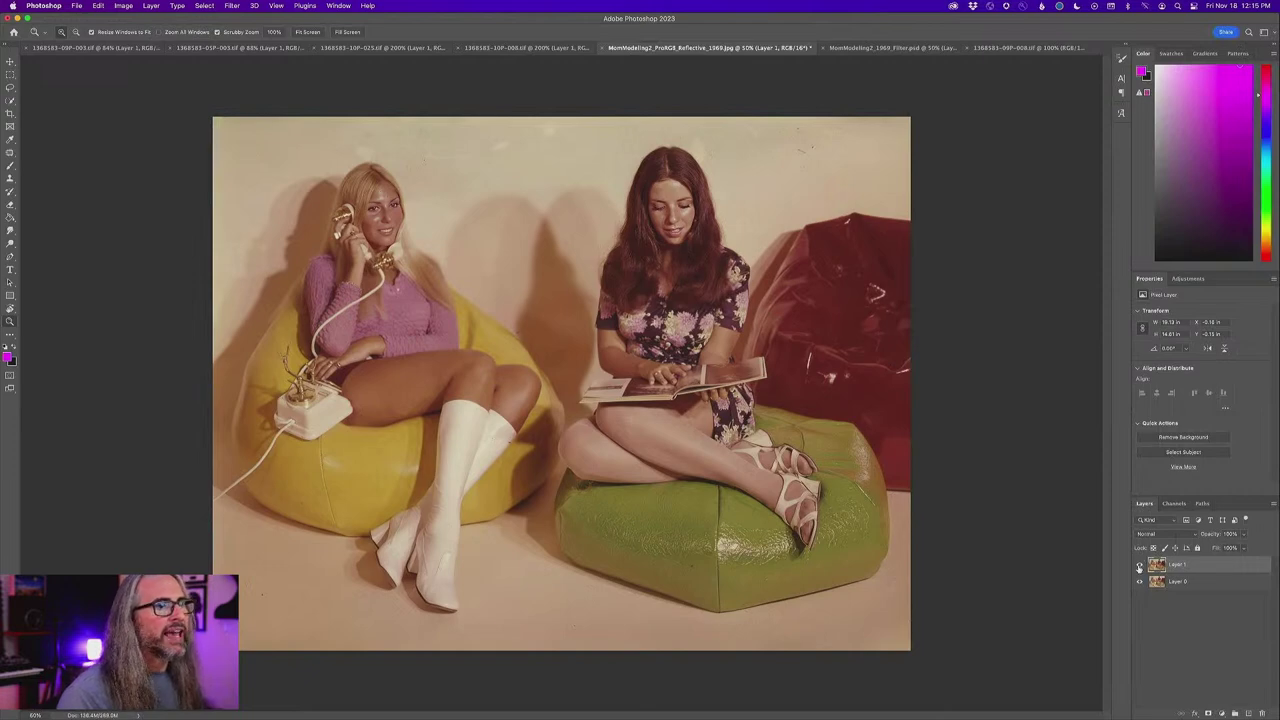
- Hide the restored layer and enable Photo Restoration on the original Layer 0 with Enhance face at 69
{"action": "left_click", "coordinate": [1139, 566]}
{"action": "left_click", "coordinate": [1162, 580]}
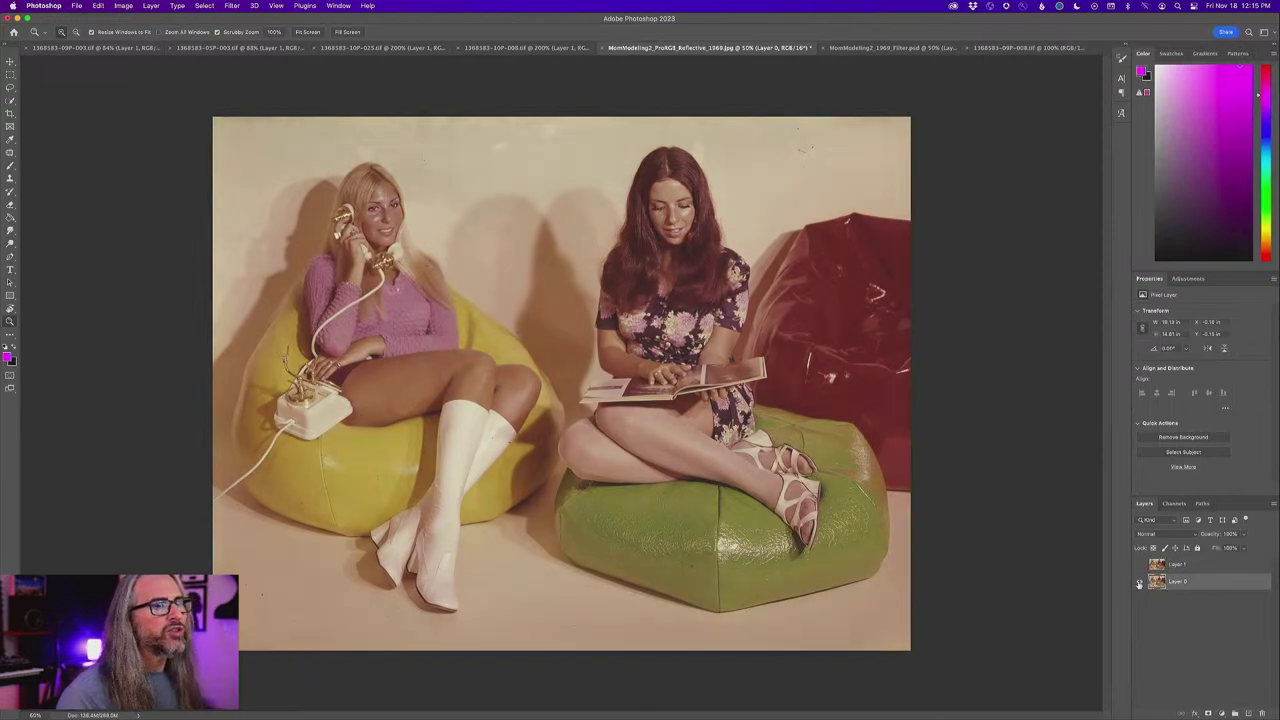
{"action": "left_click", "coordinate": [236, 5]}
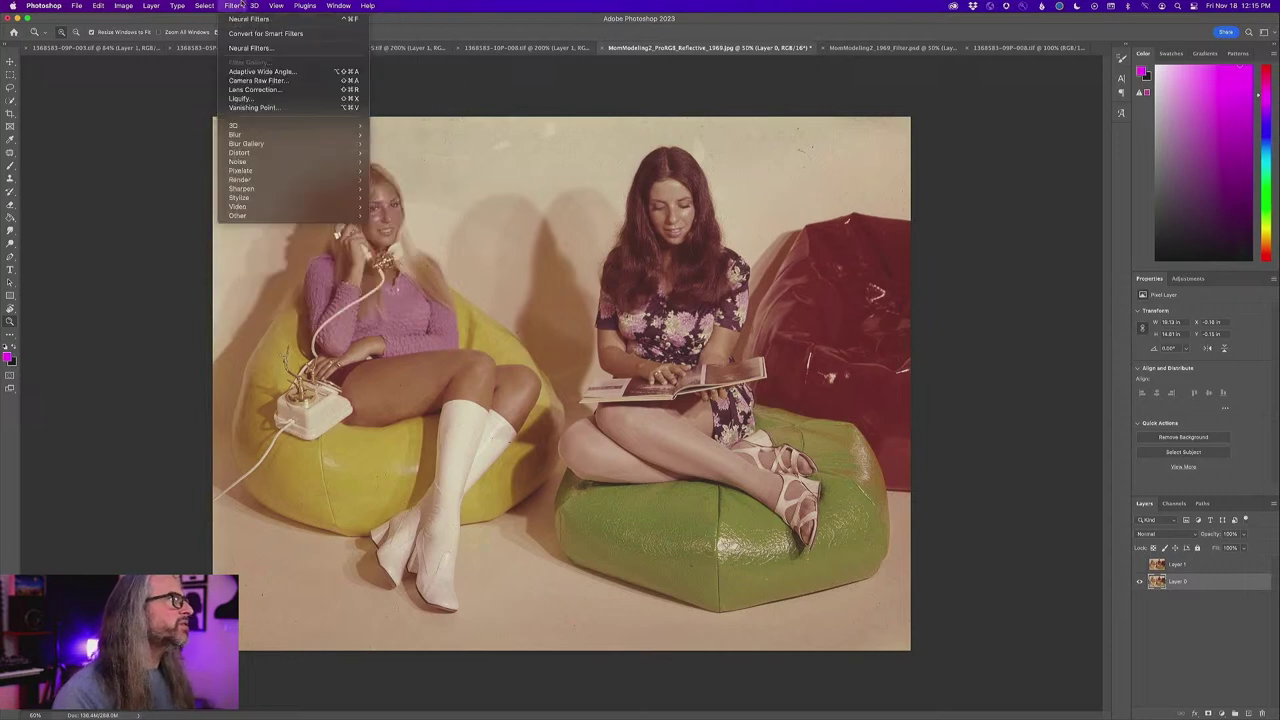
{"action": "left_click", "coordinate": [270, 49]}
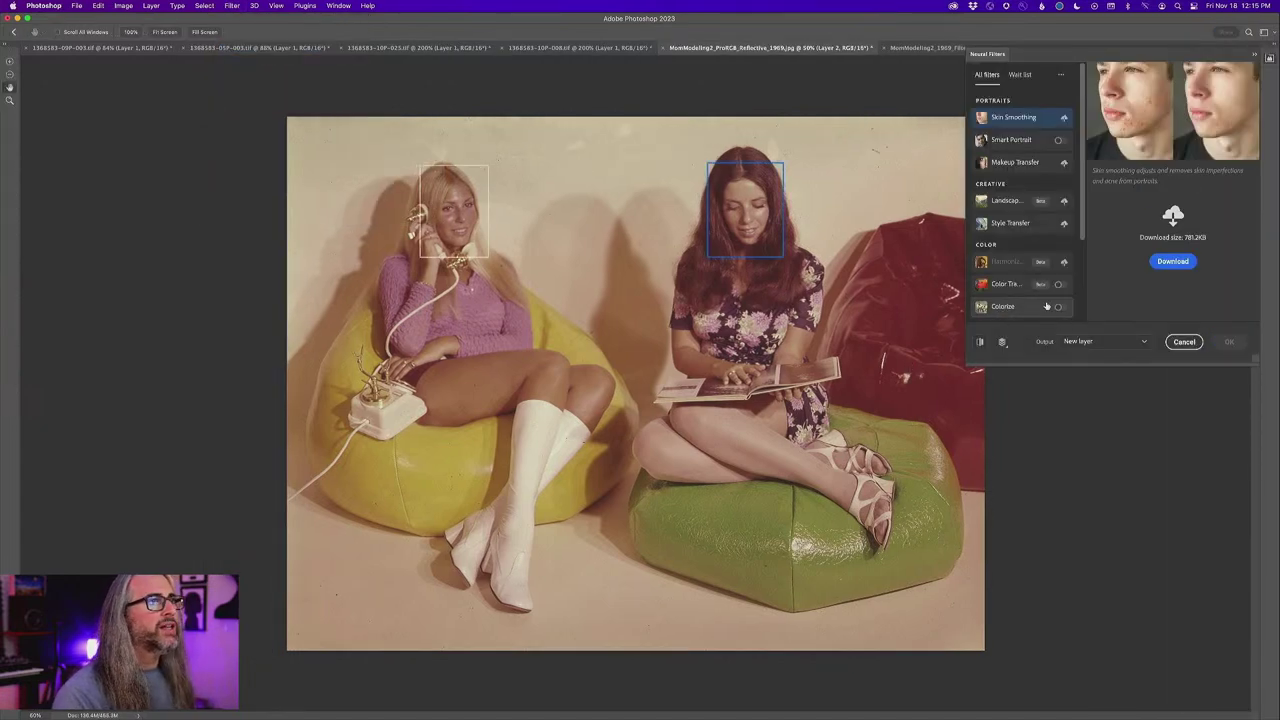
{"action": "scroll", "coordinate": [1064, 322], "scroll_direction": "down", "scroll_amount": 5}
{"action": "left_click", "coordinate": [1058, 312]}
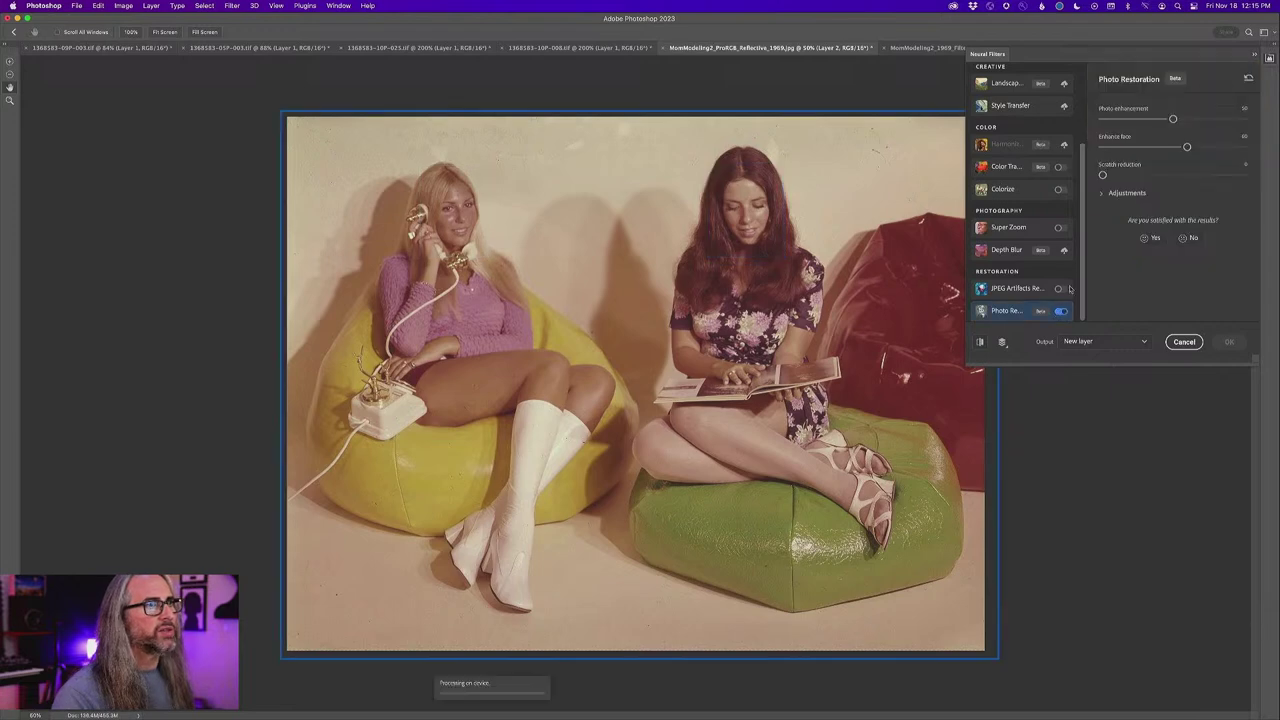
{"action": "left_click_drag", "start_coordinate": [1187, 147], "coordinate": [1200, 147]}
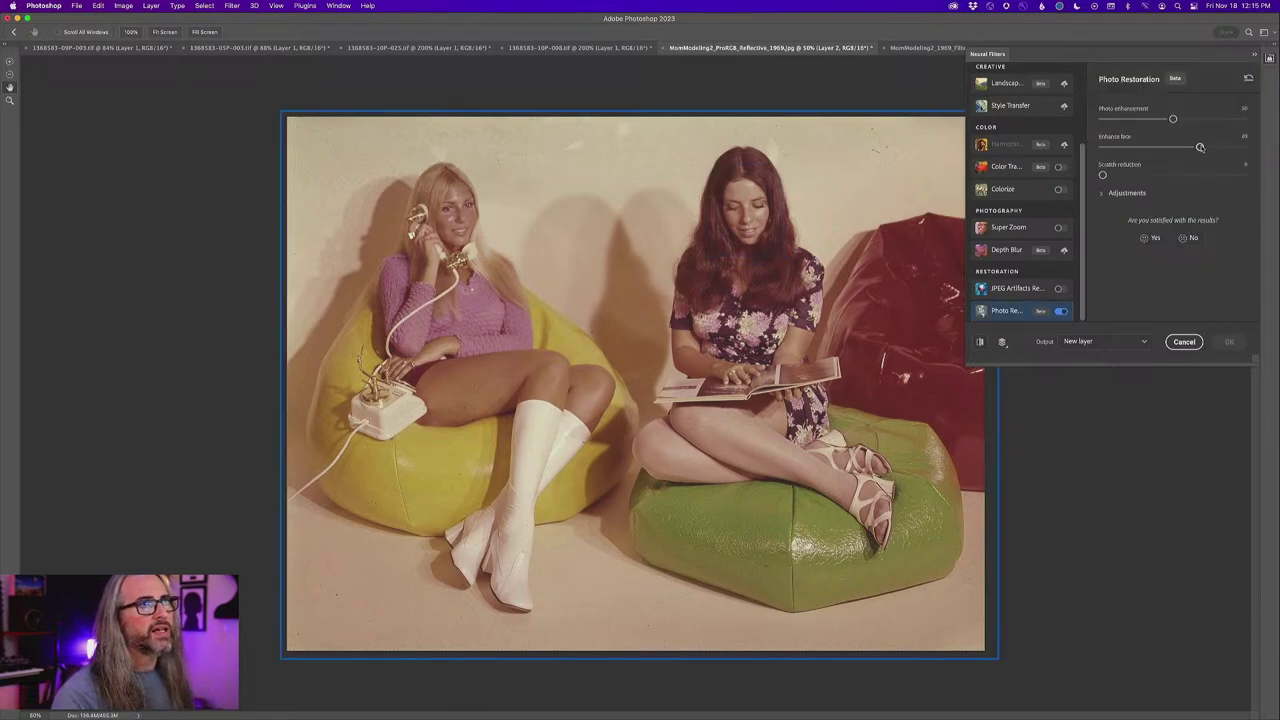
- Add the Colorize neural filter and choose the Retro high contrast profile
{"action": "left_click", "coordinate": [1045, 191]}
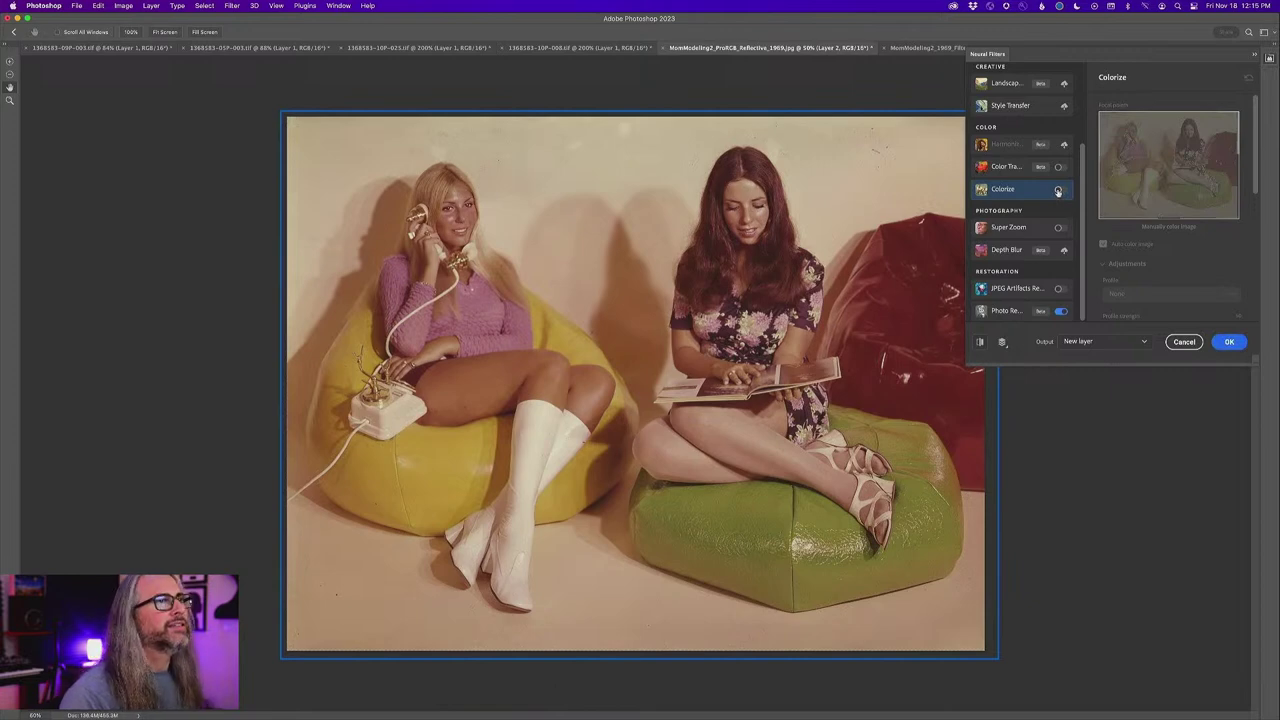
{"action": "left_click", "coordinate": [1058, 190]}
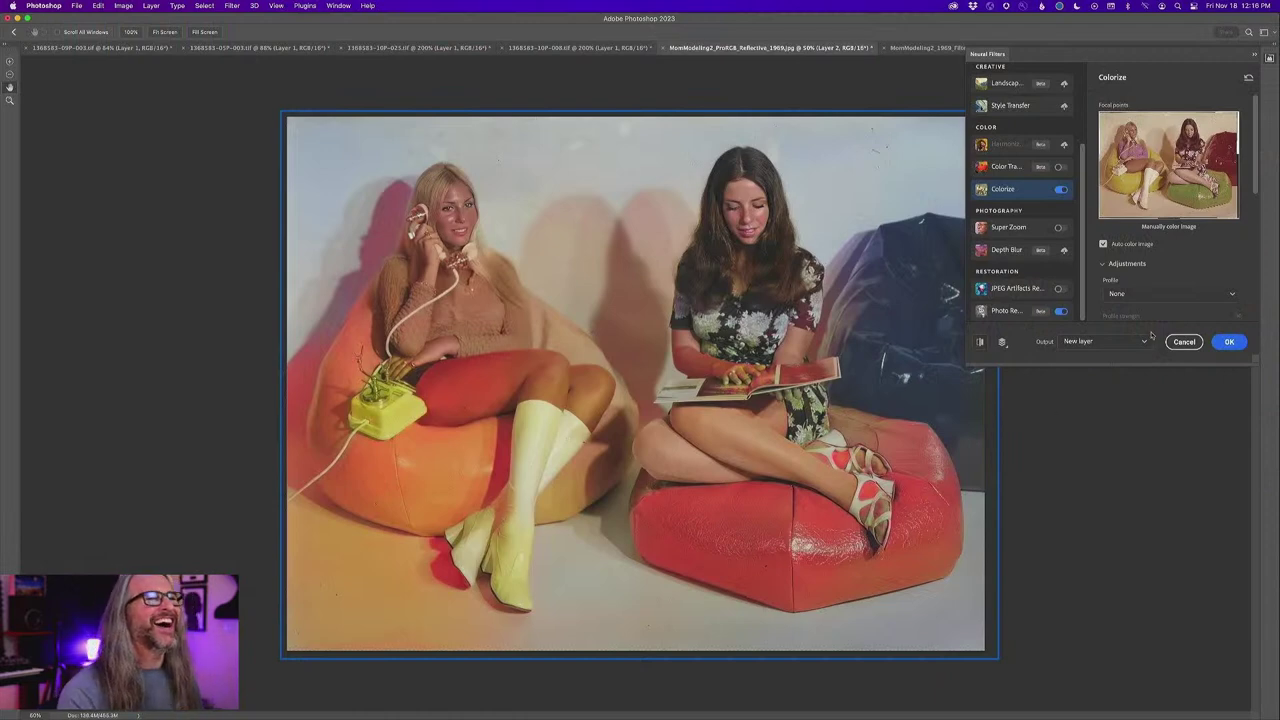
{"action": "left_click", "coordinate": [1179, 294]}
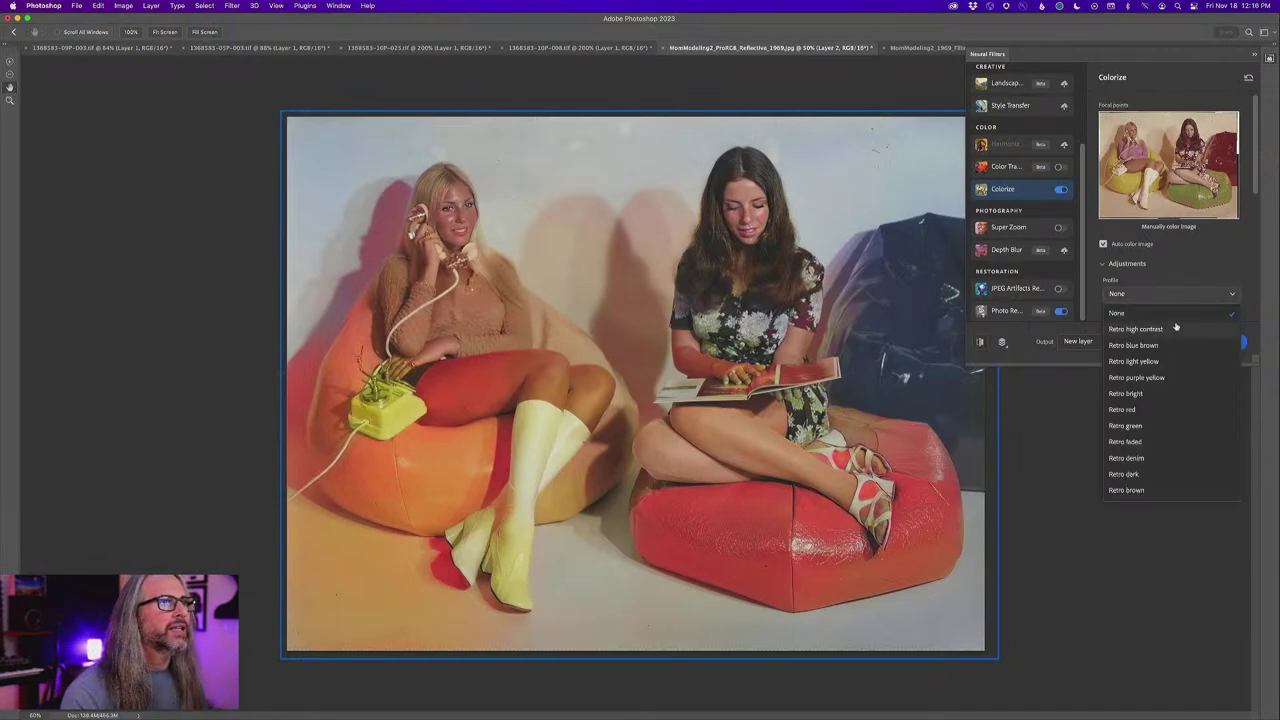
{"action": "left_click", "coordinate": [1176, 330]}
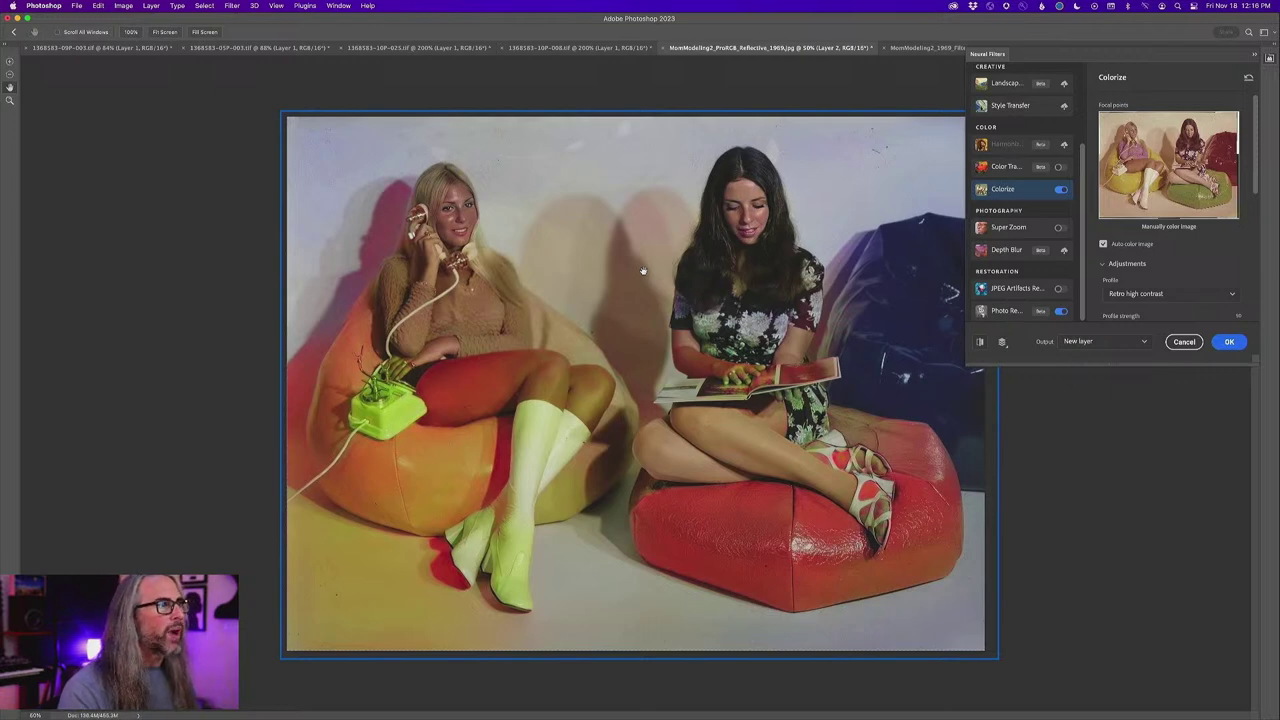
- Keep the Retro high contrast profile and lower its profile strength by about a third
{"action": "left_click", "coordinate": [1204, 294]}
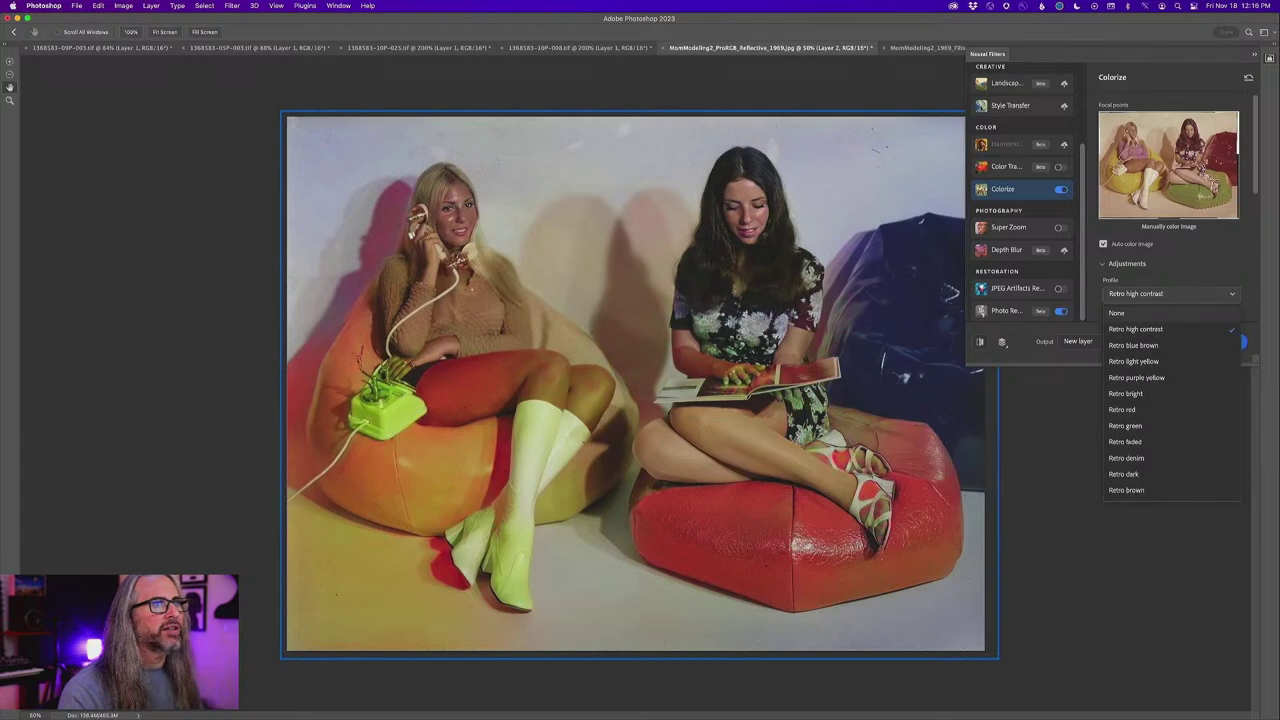
{"action": "left_click", "coordinate": [1128, 132]}
{"action": "key", "text": "Escape"}
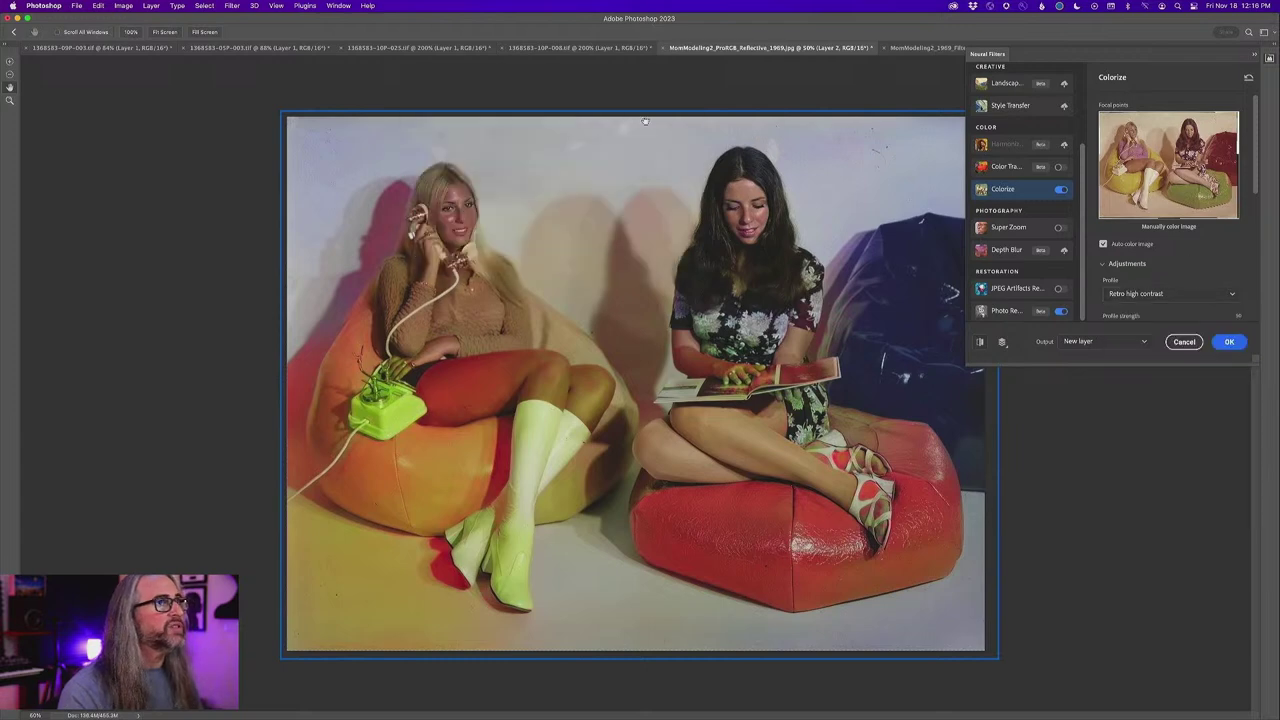
{"action": "scroll", "coordinate": [1257, 186], "scroll_direction": "down", "scroll_amount": 2}
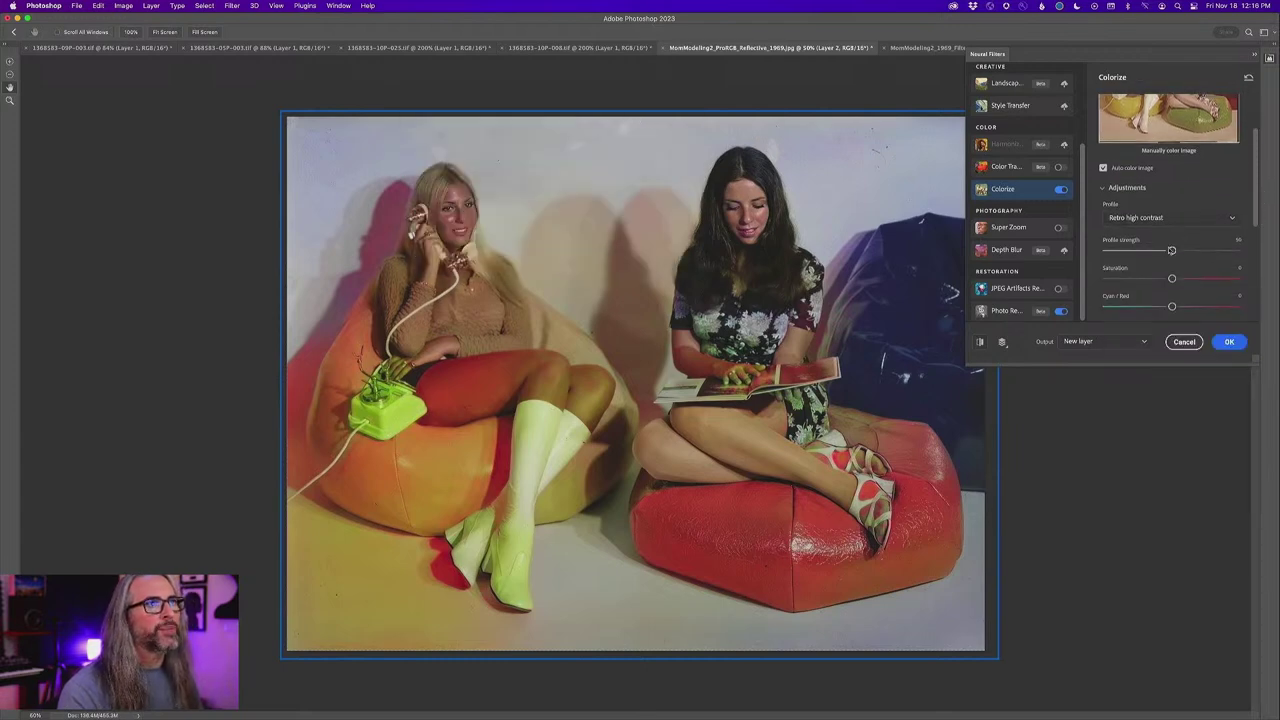
{"action": "left_click_drag", "start_coordinate": [1172, 251], "coordinate": [1148, 251]}
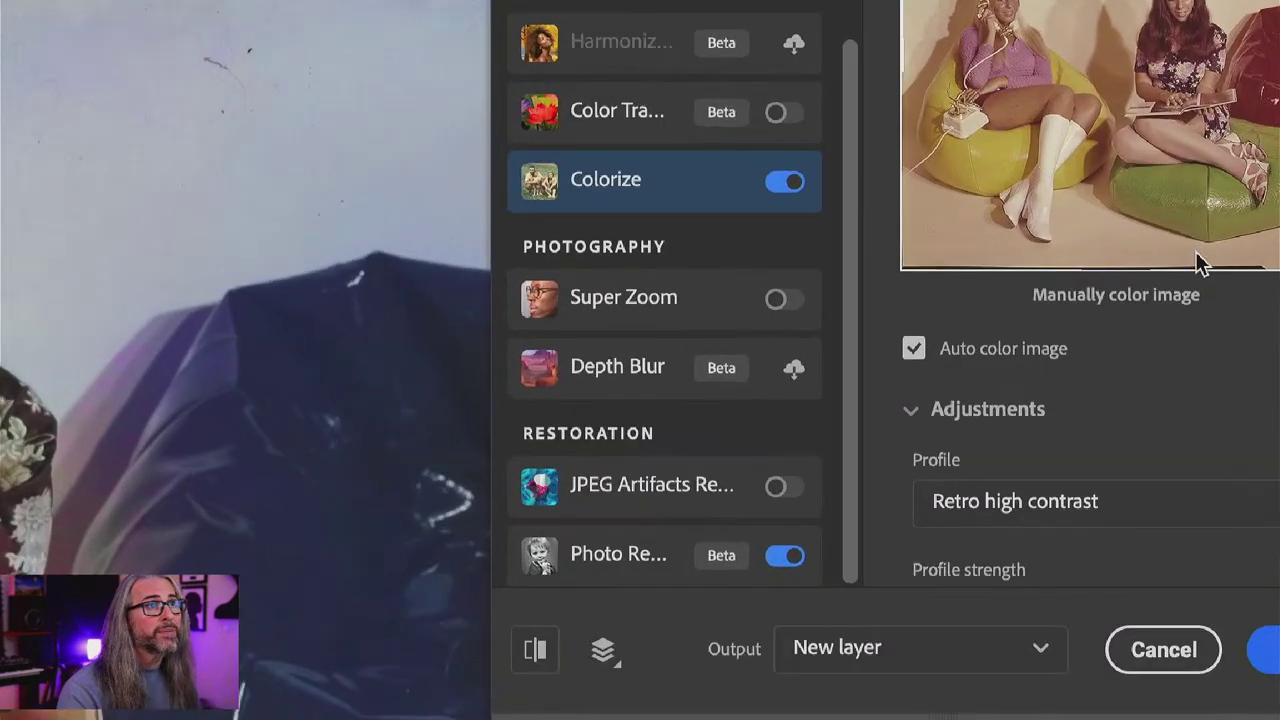
- Add a Colorize focal point on the brunette model's beanbag with a muted dark green, hue 97 and brightness 29
{"action": "left_click", "coordinate": [1199, 258]}
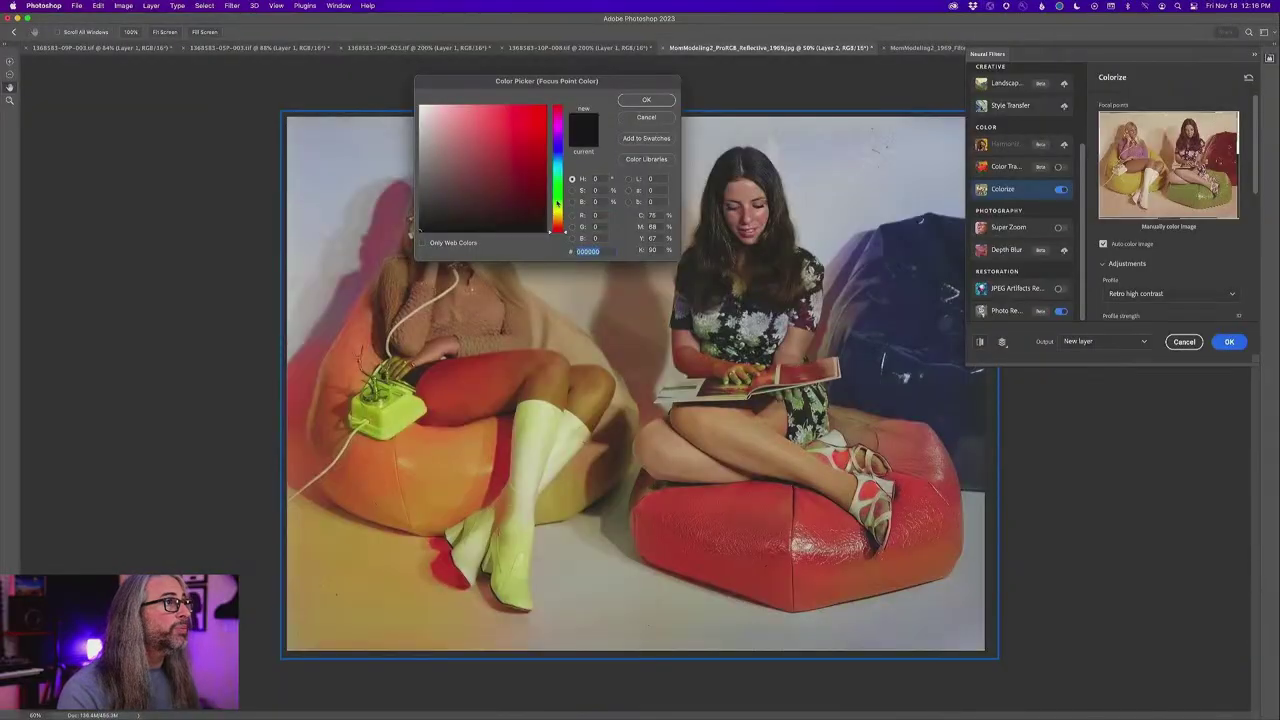
{"action": "left_click_drag", "start_coordinate": [557, 203], "coordinate": [558, 198]}
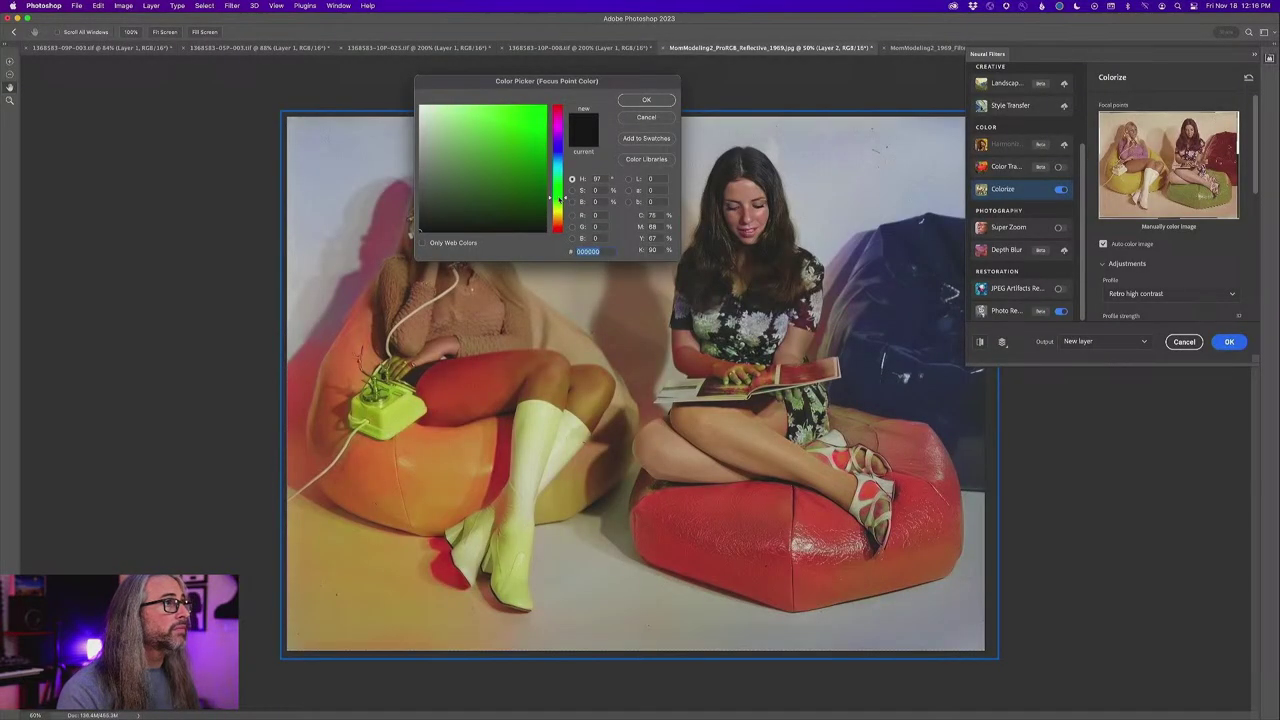
{"action": "left_click", "coordinate": [500, 195]}
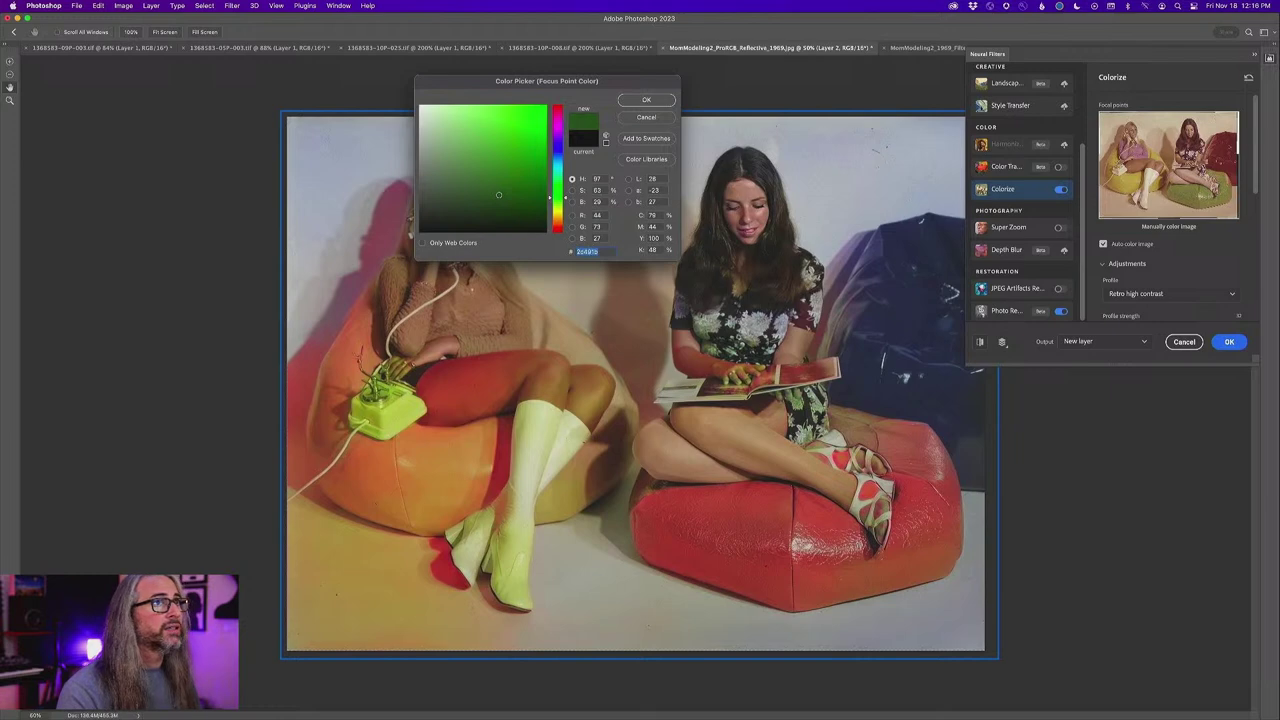
{"action": "left_click_drag", "start_coordinate": [498, 194], "coordinate": [468, 195]}
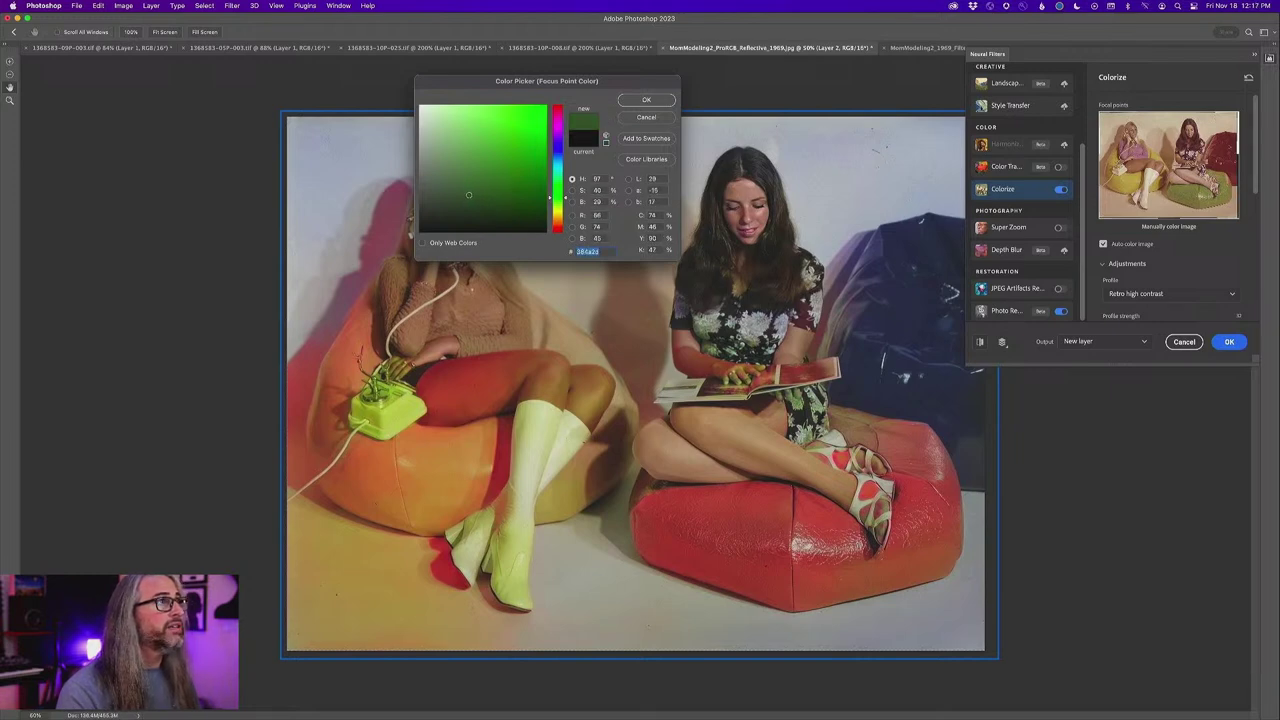
{"action": "left_click", "coordinate": [650, 101]}
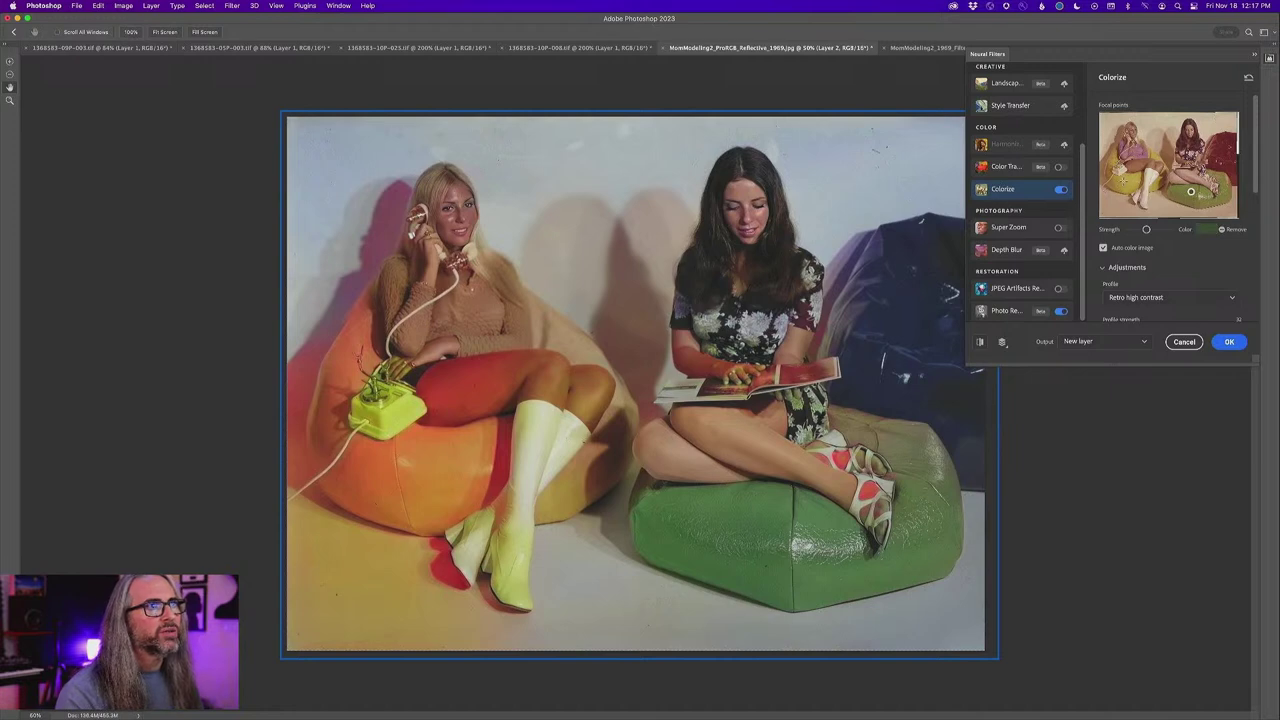
- Add a Colorize focal point on the blonde model's beanbag in golden yellow, with hue 47, saturation 61 and brightness 82
{"action": "left_click", "coordinate": [1124, 181]}
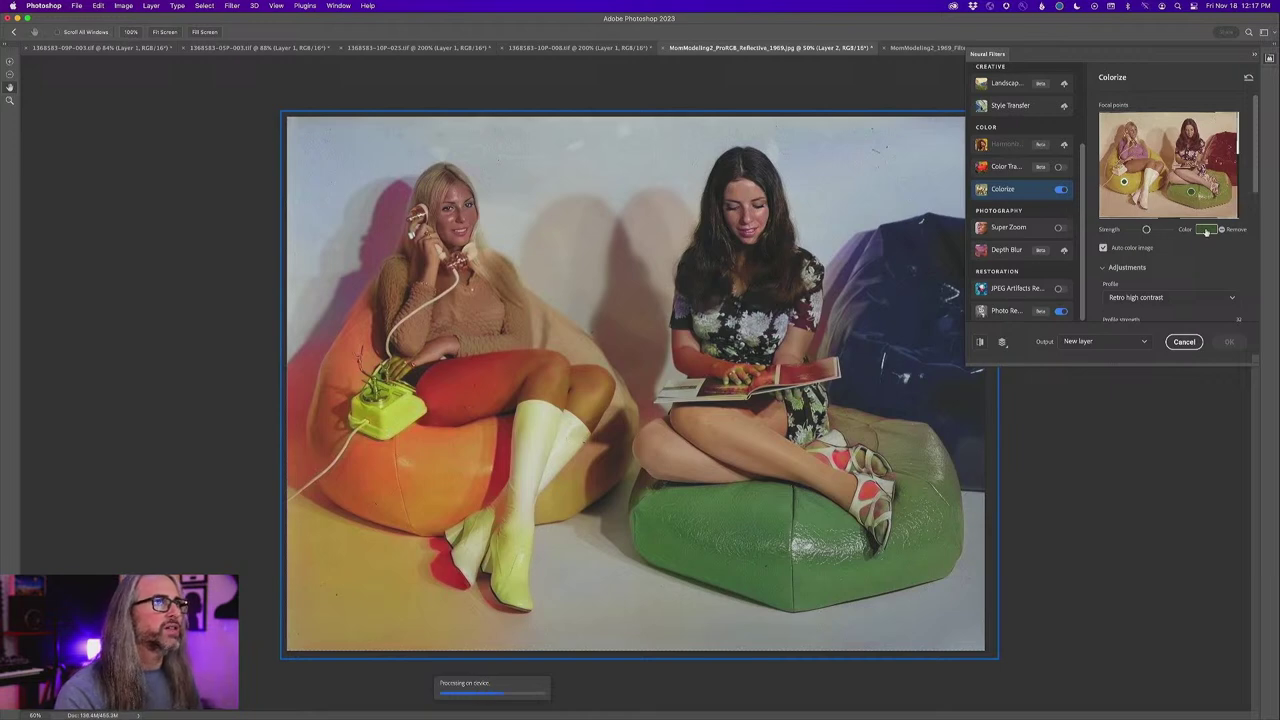
{"action": "left_click", "coordinate": [1208, 229]}
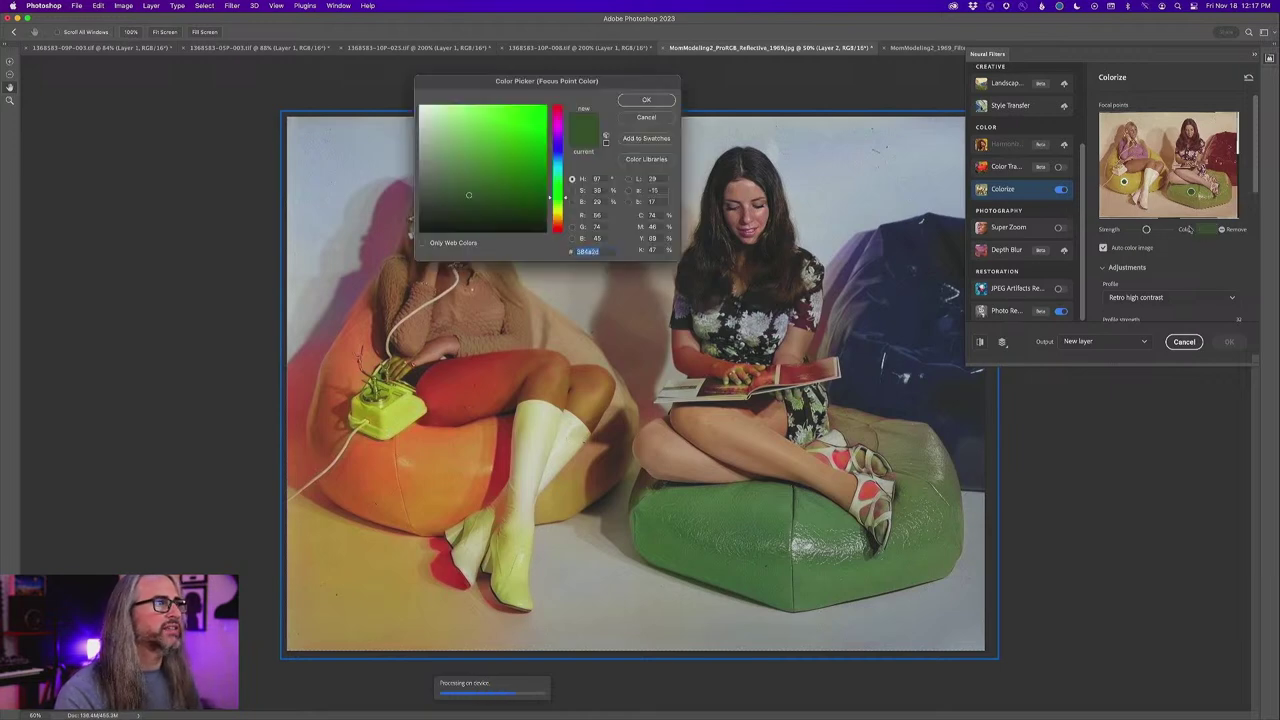
{"action": "left_click_drag", "start_coordinate": [553, 197], "coordinate": [553, 211]}
{"action": "left_click_drag", "start_coordinate": [512, 121], "coordinate": [485, 122]}
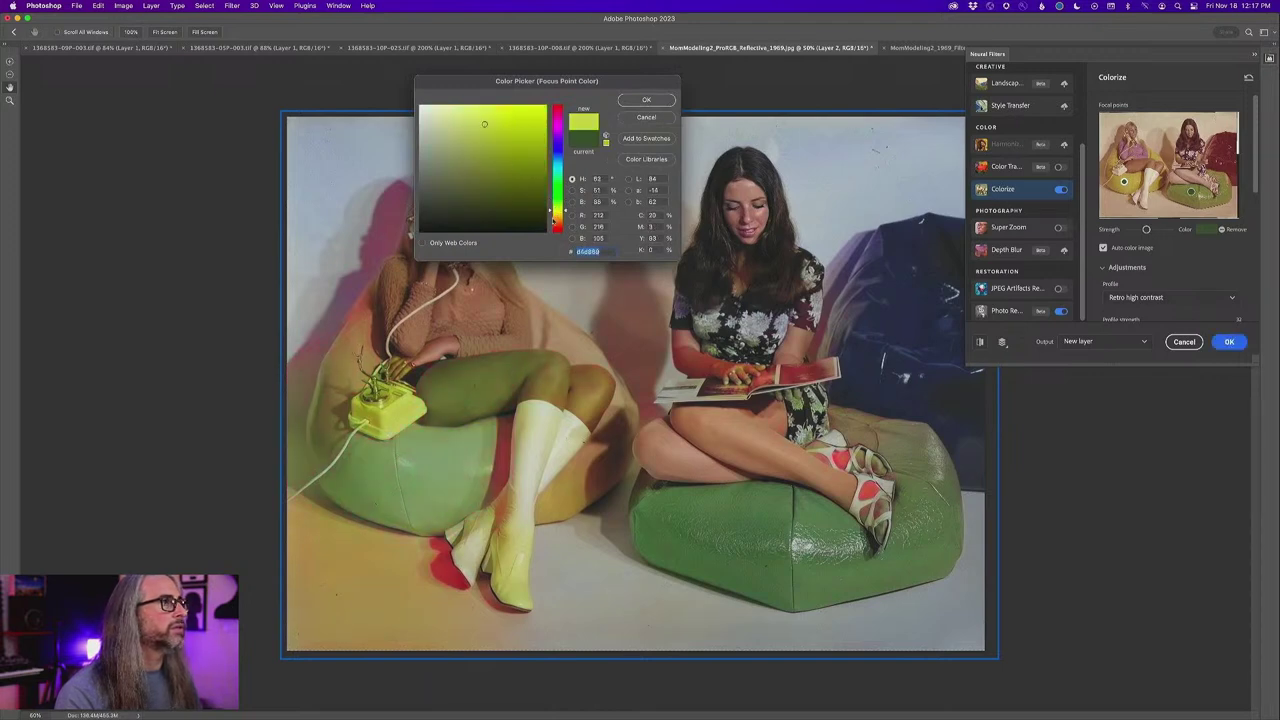
{"action": "left_click_drag", "start_coordinate": [553, 211], "coordinate": [553, 216]}
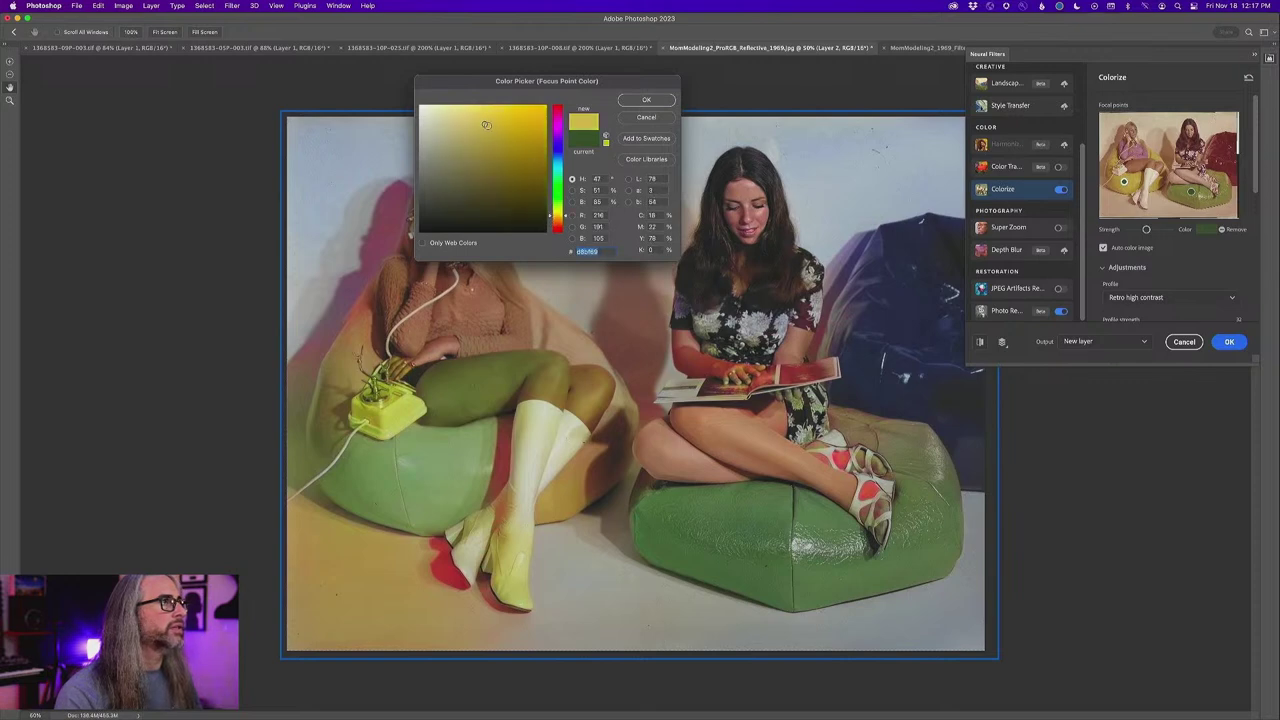
{"action": "left_click", "coordinate": [496, 126]}
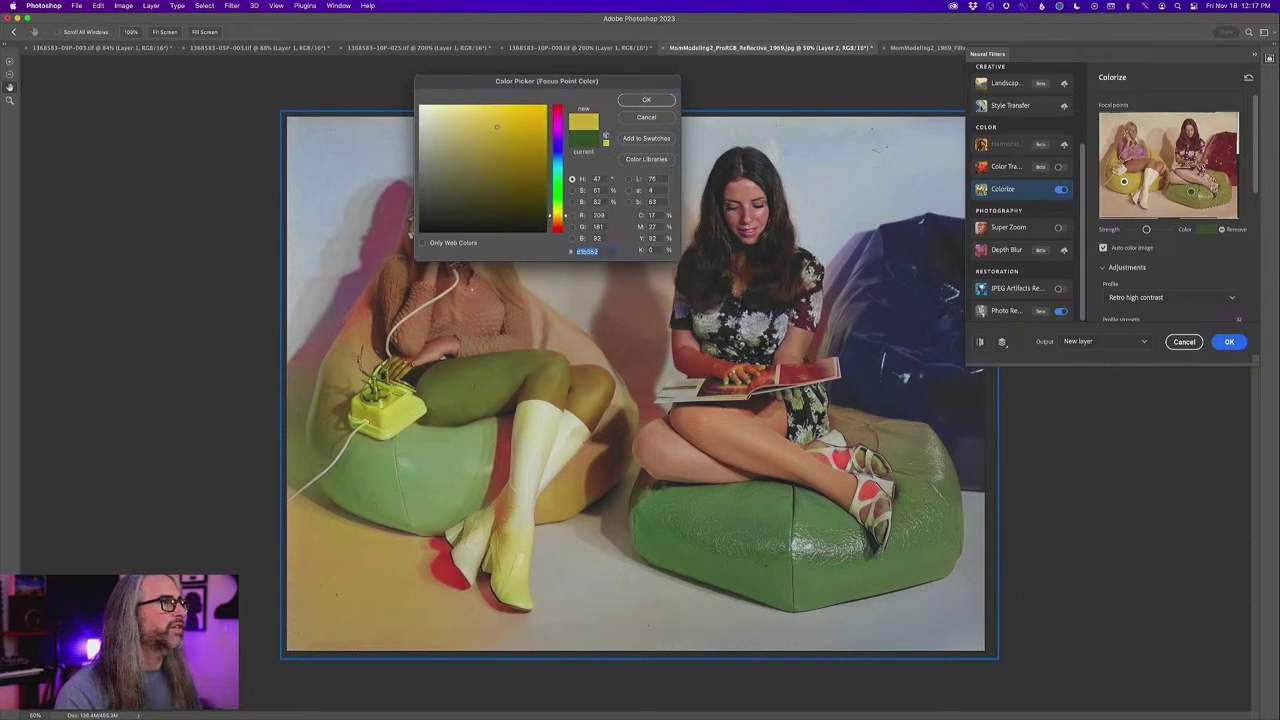
{"action": "left_click", "coordinate": [648, 101]}
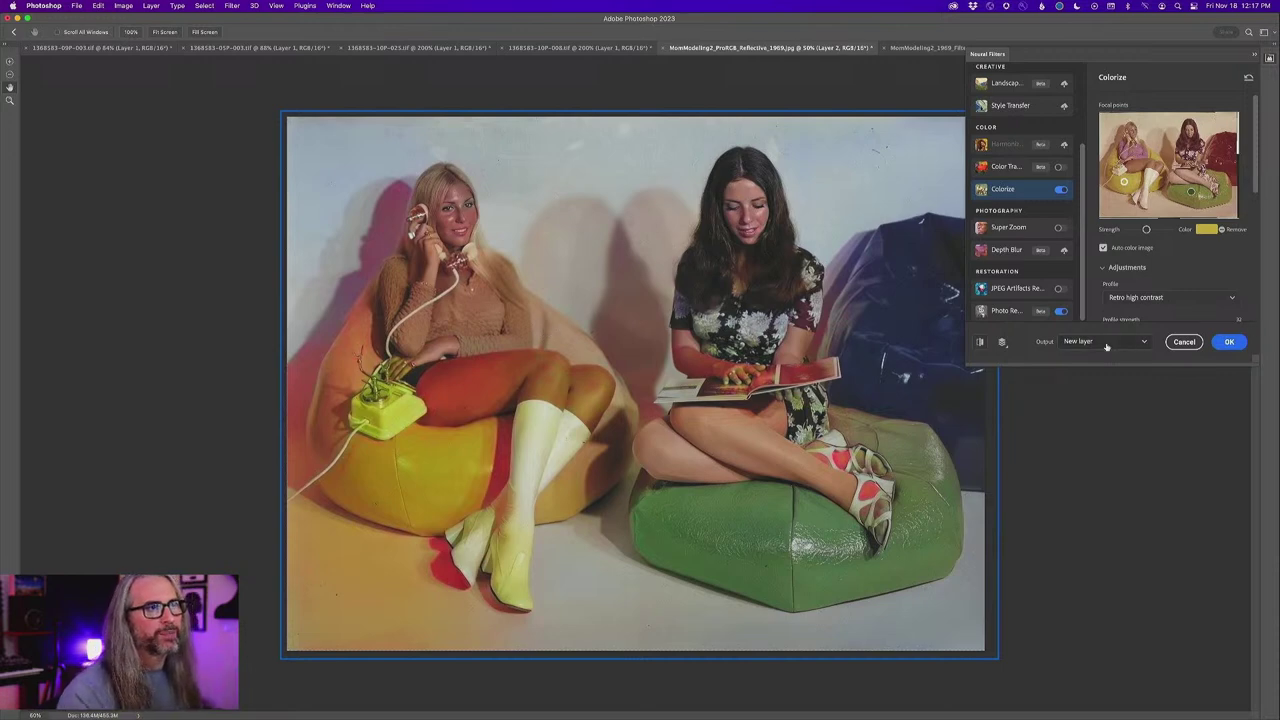
- Apply the neural filters to a new layer and toggle that layer's visibility to compare it with the original
{"action": "left_click", "coordinate": [1229, 342]}
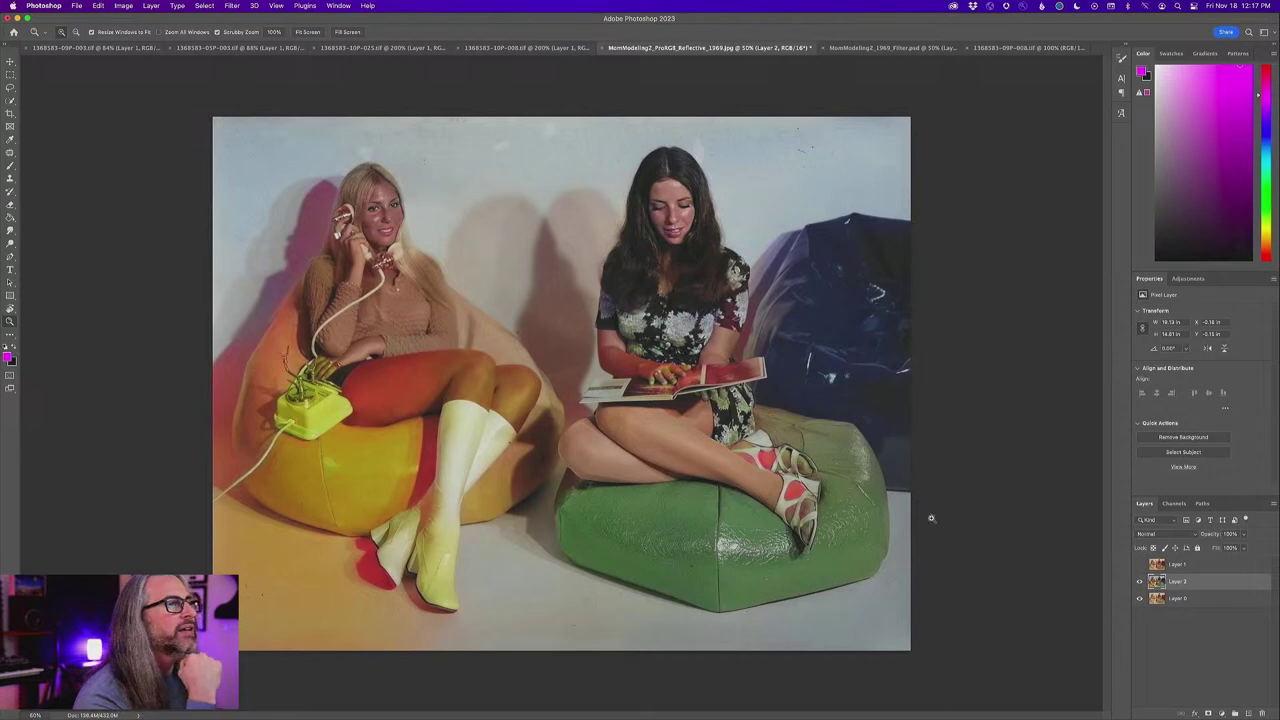
{"action": "left_click", "coordinate": [1139, 583]}
{"action": "left_click", "coordinate": [1139, 583]}
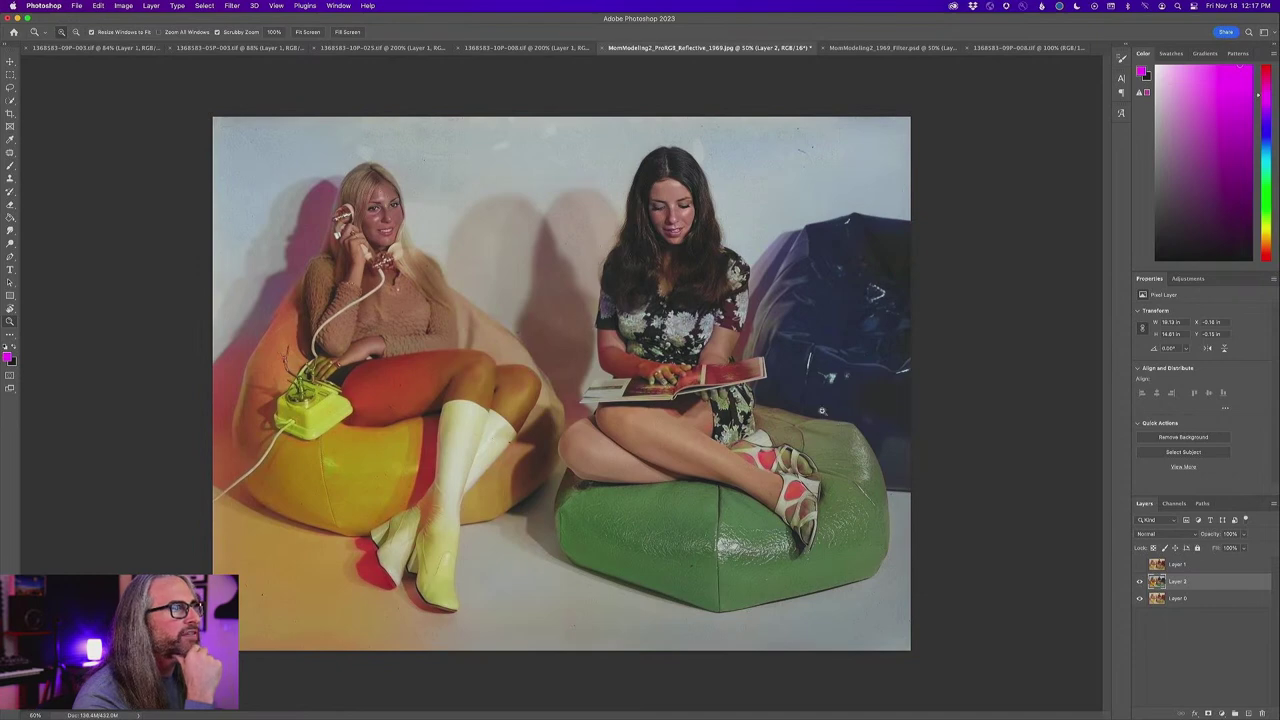
{"action": "left_click", "coordinate": [1139, 583]}
{"action": "left_click", "coordinate": [1139, 583]}
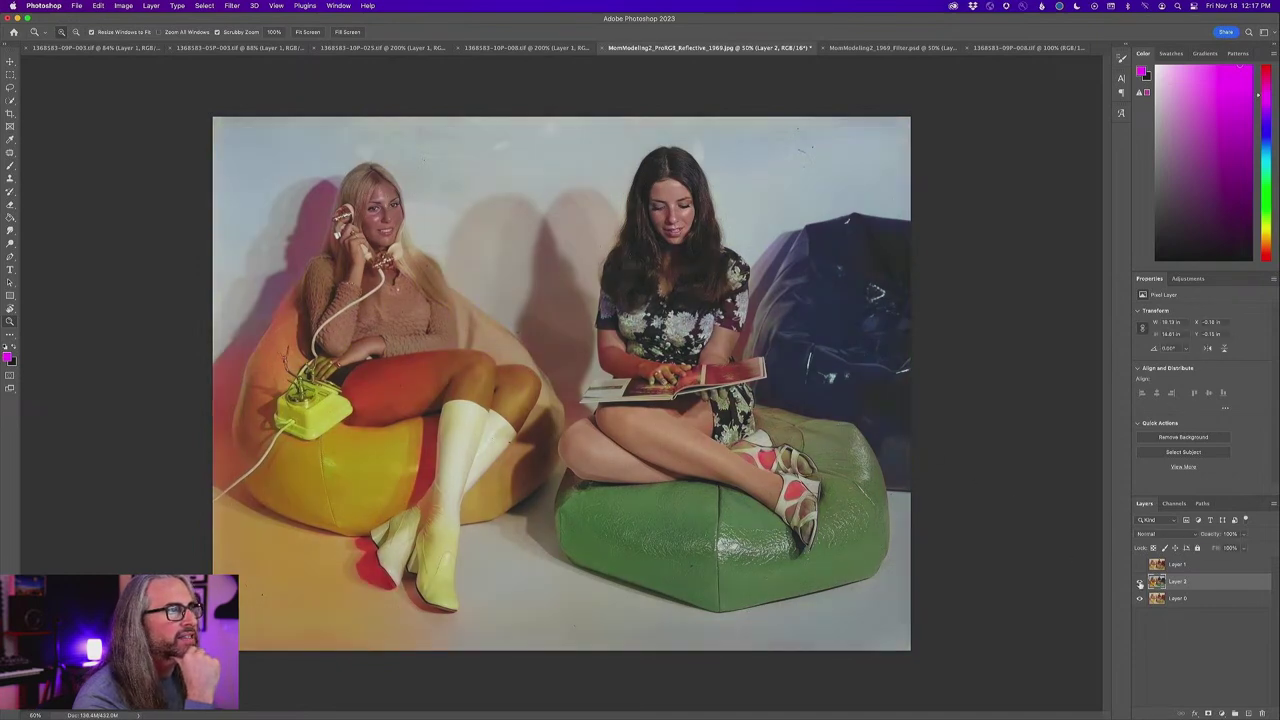
{"action": "left_click", "coordinate": [1139, 583]}
{"action": "left_click", "coordinate": [1139, 583]}
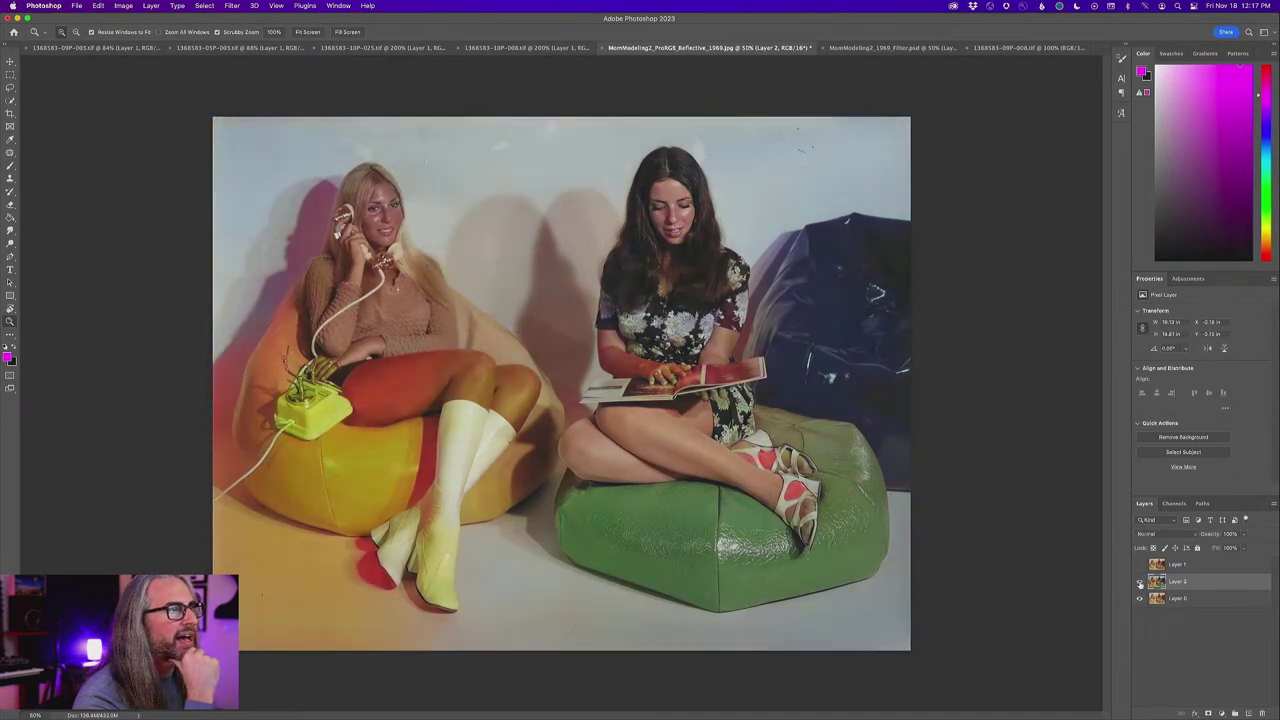
- Add a layer mask to Layer 2 and paint black over the brunette's fingers below the magazine to remove their green tint
{"action": "left_click", "coordinate": [1208, 713]}
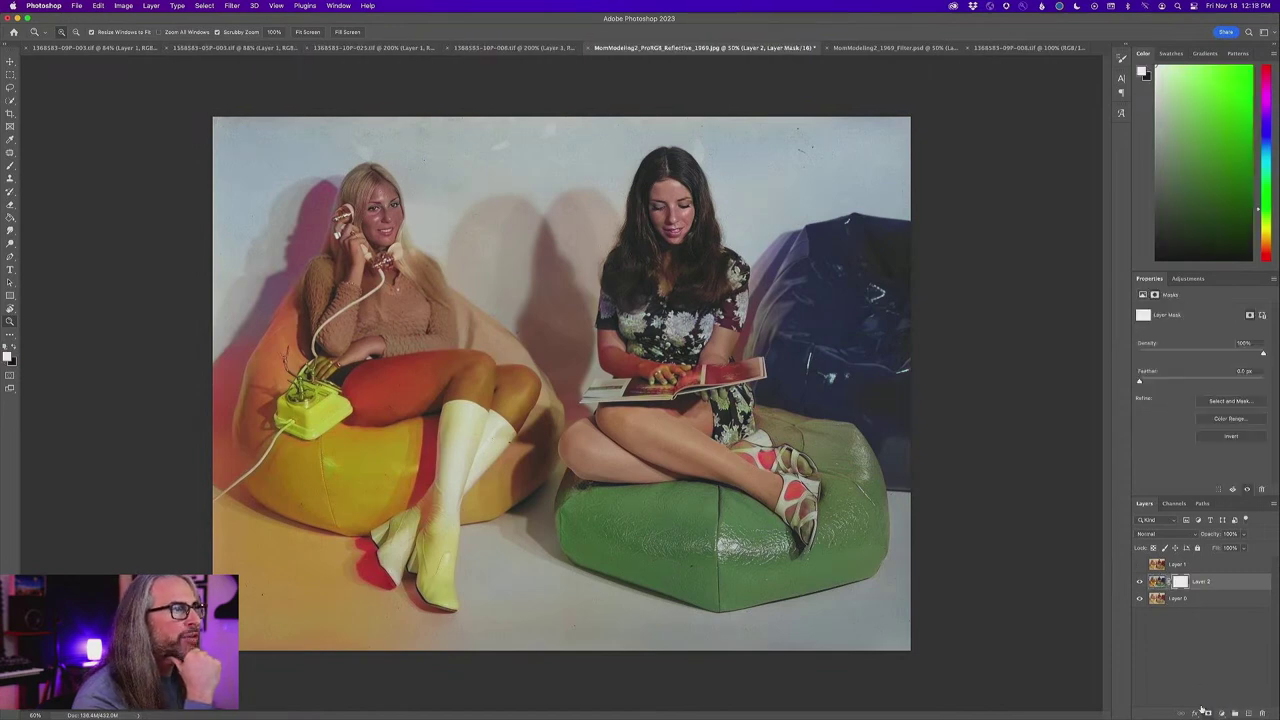
{"action": "left_click", "coordinate": [15, 349]}
{"action": "left_click_drag", "start_coordinate": [724, 399], "coordinate": [680, 404]}
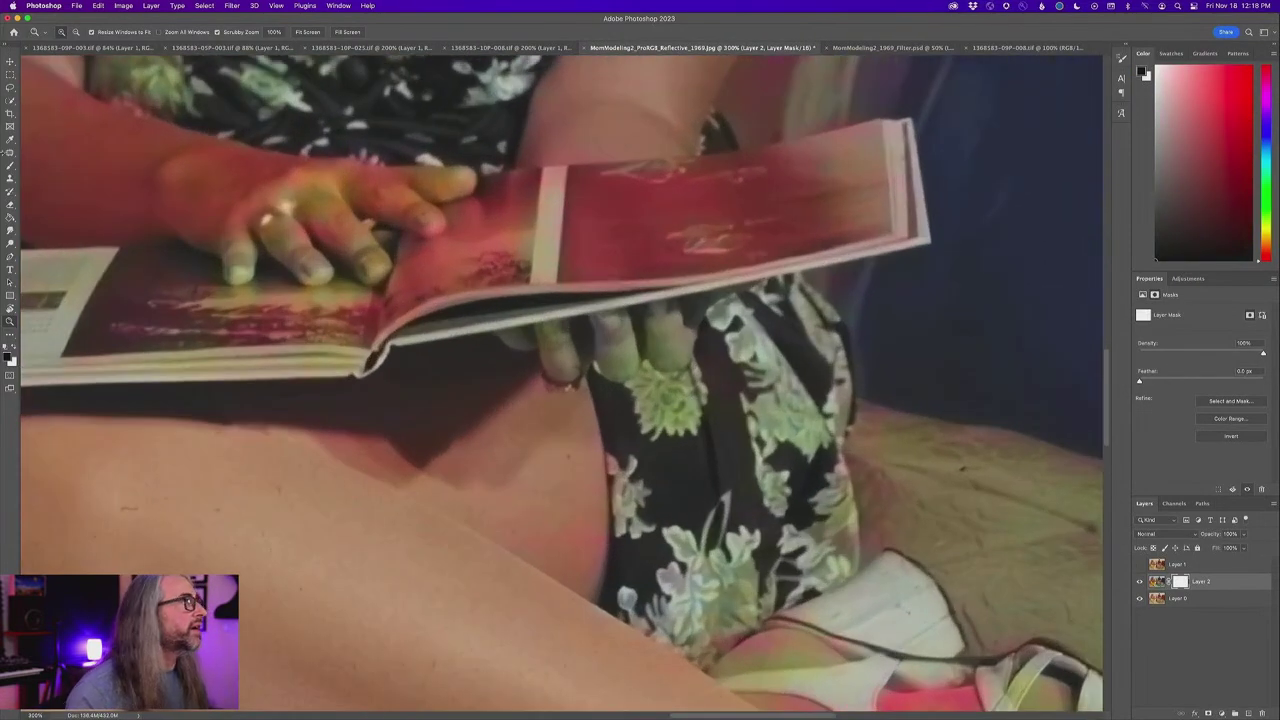
{"action": "left_click", "coordinate": [10, 165]}
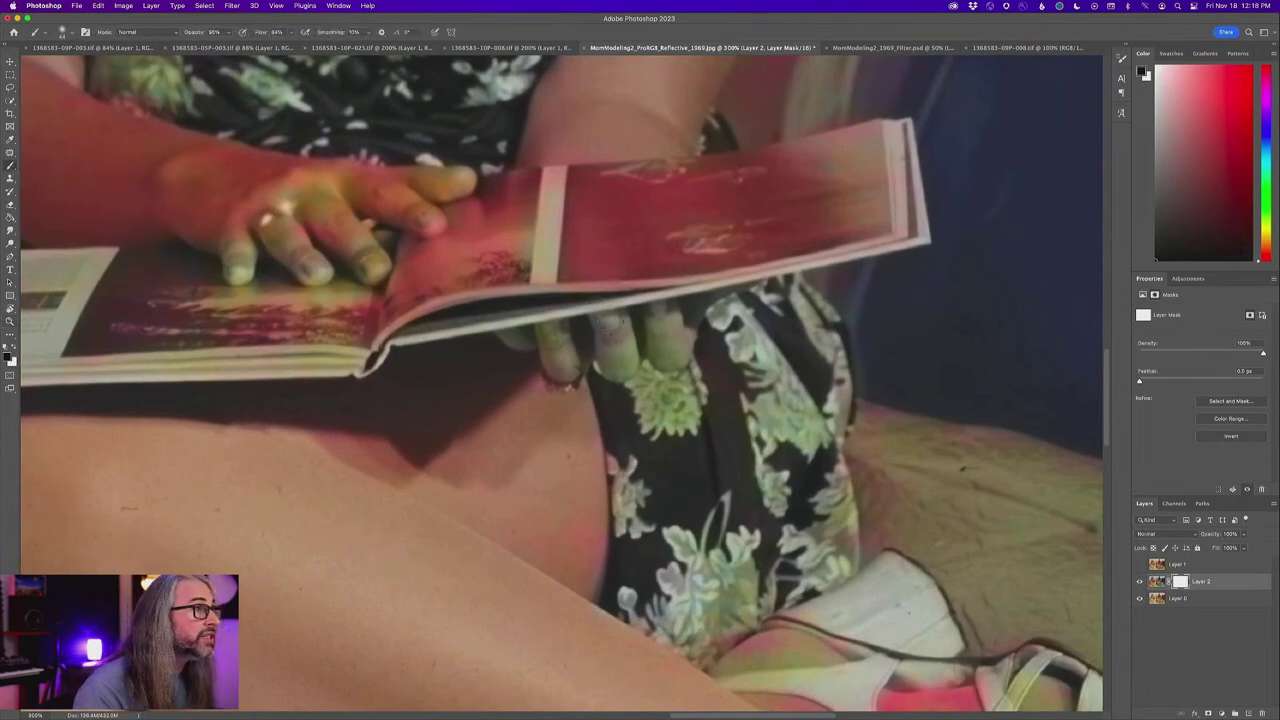
{"action": "left_click_drag", "start_coordinate": [610, 323], "coordinate": [607, 325]}
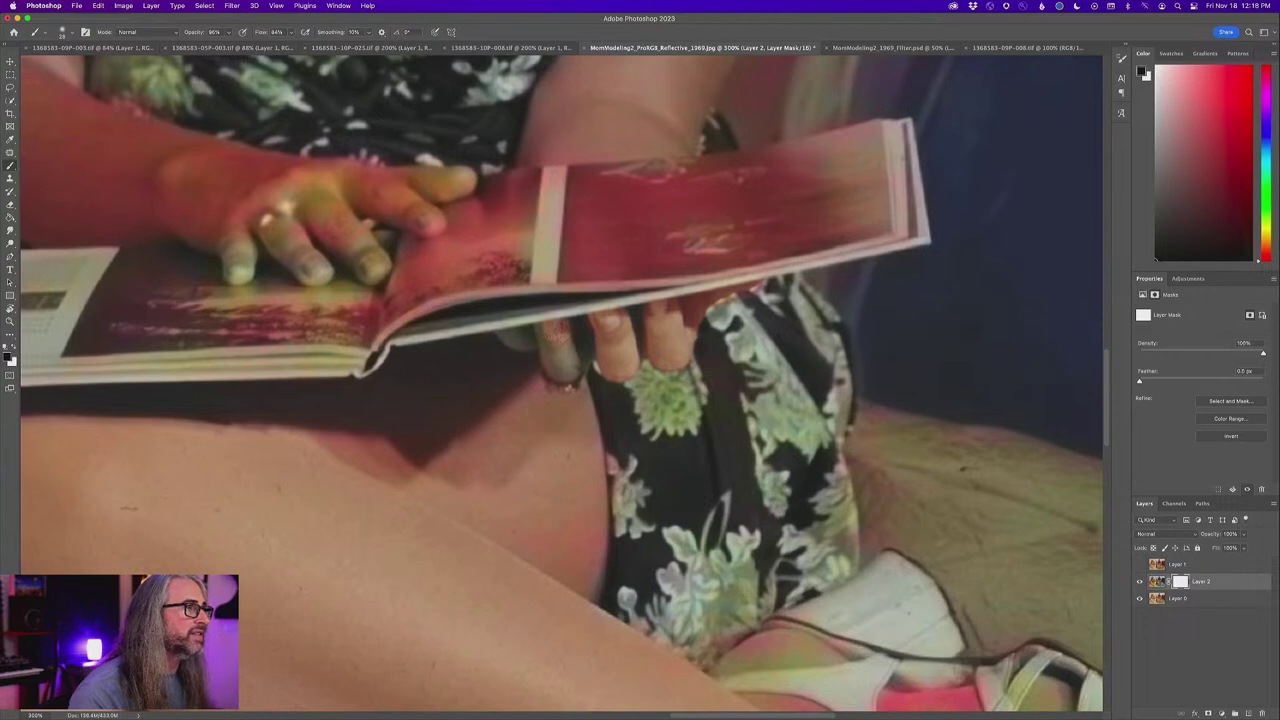
{"action": "mouse_move", "coordinate": [540, 341]}
{"action": "left_mouse_down"}
{"action": "mouse_move", "coordinate": [514, 341]}
{"action": "mouse_move", "coordinate": [570, 374]}
{"action": "mouse_move", "coordinate": [587, 338]}
{"action": "left_mouse_up"}
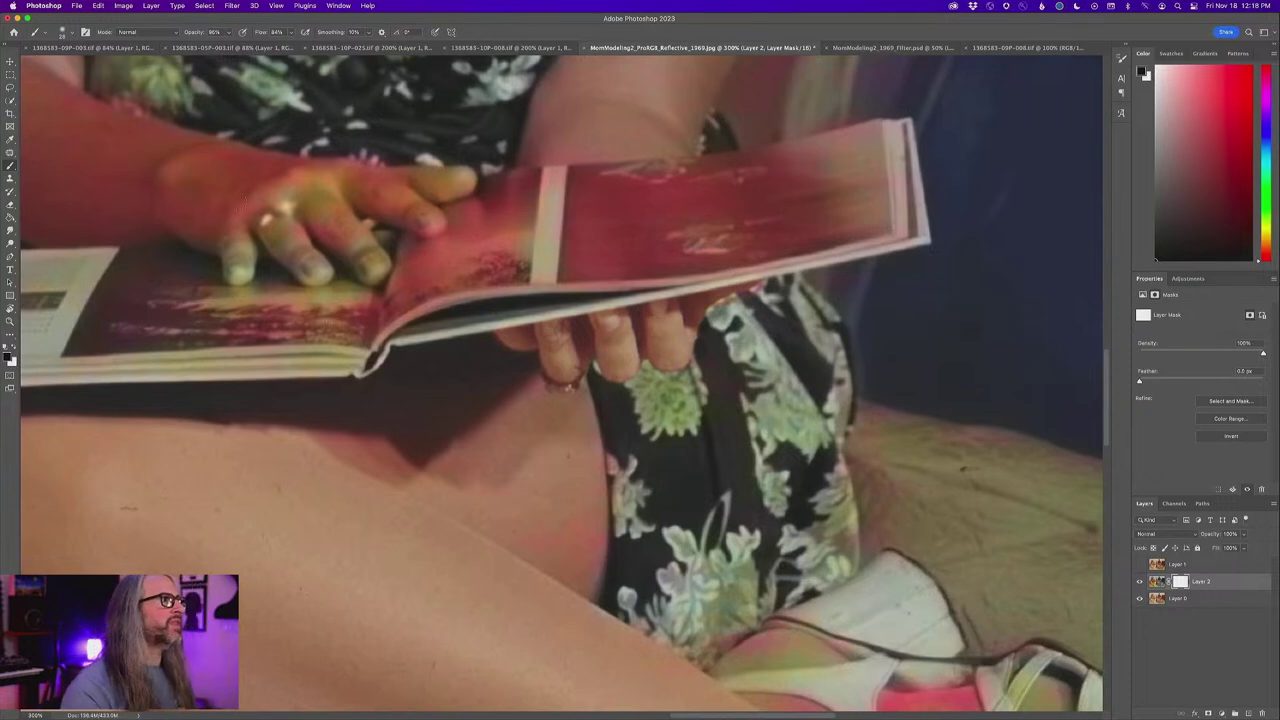
- Review the whole recolored print and compare it with the version in MomModeling2_1969_Filter.psd
{"action": "scroll", "coordinate": [562, 384], "scroll_direction": "up", "scroll_amount": 3}
{"action": "scroll", "coordinate": [562, 384], "scroll_direction": "left", "scroll_amount": 3}
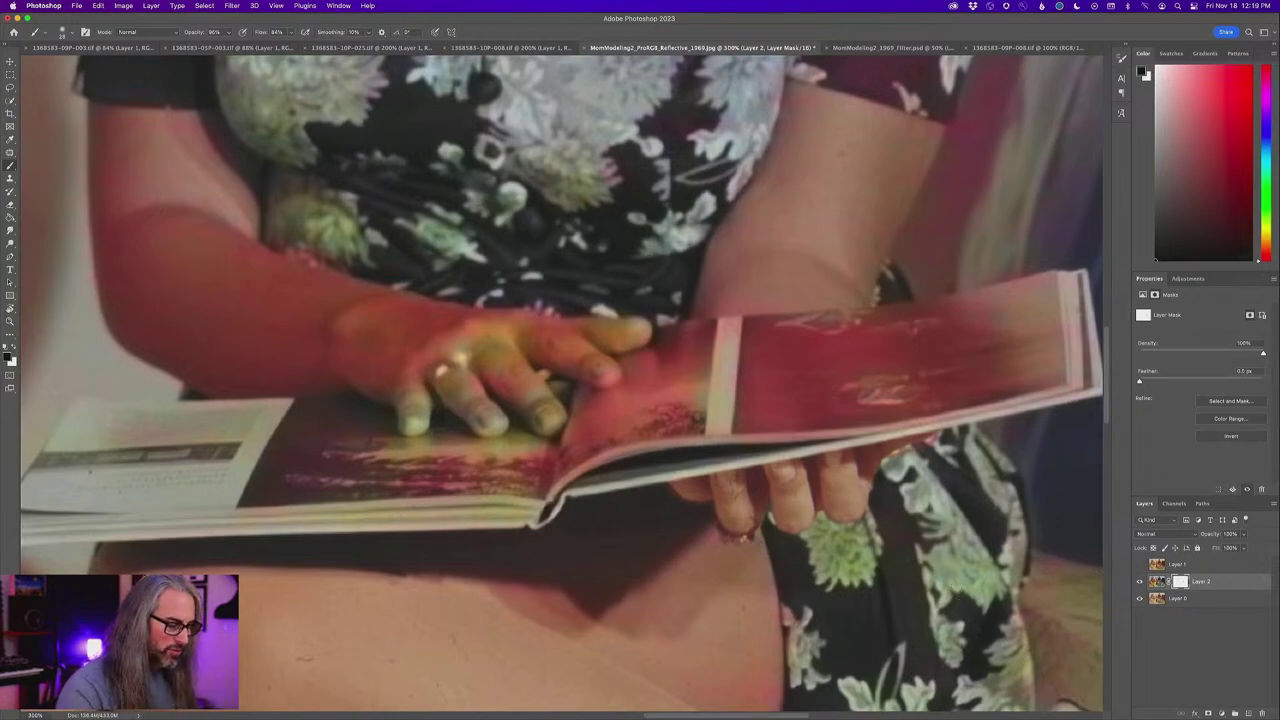
{"action": "key", "text": "super+minus"}
{"action": "key", "text": "super+minus"}
{"action": "key", "text": "super+minus"}
{"action": "key", "text": "super+minus"}
{"action": "key", "text": "super+minus"}
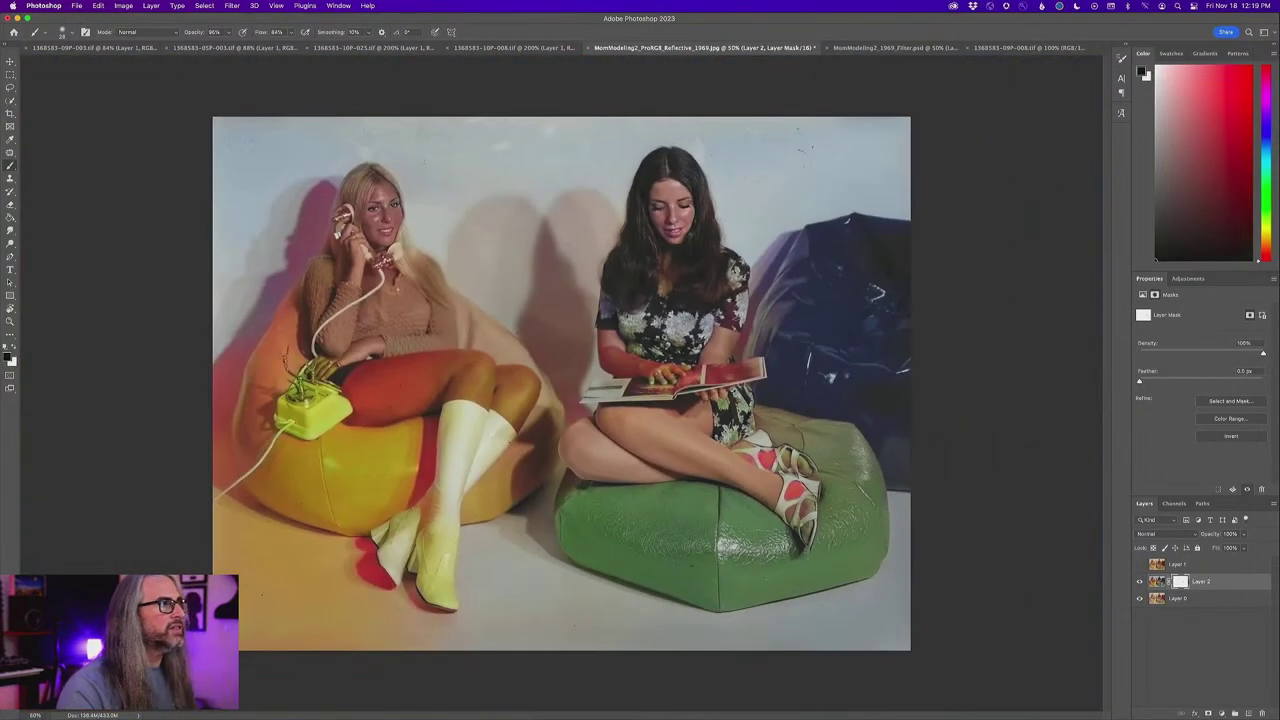
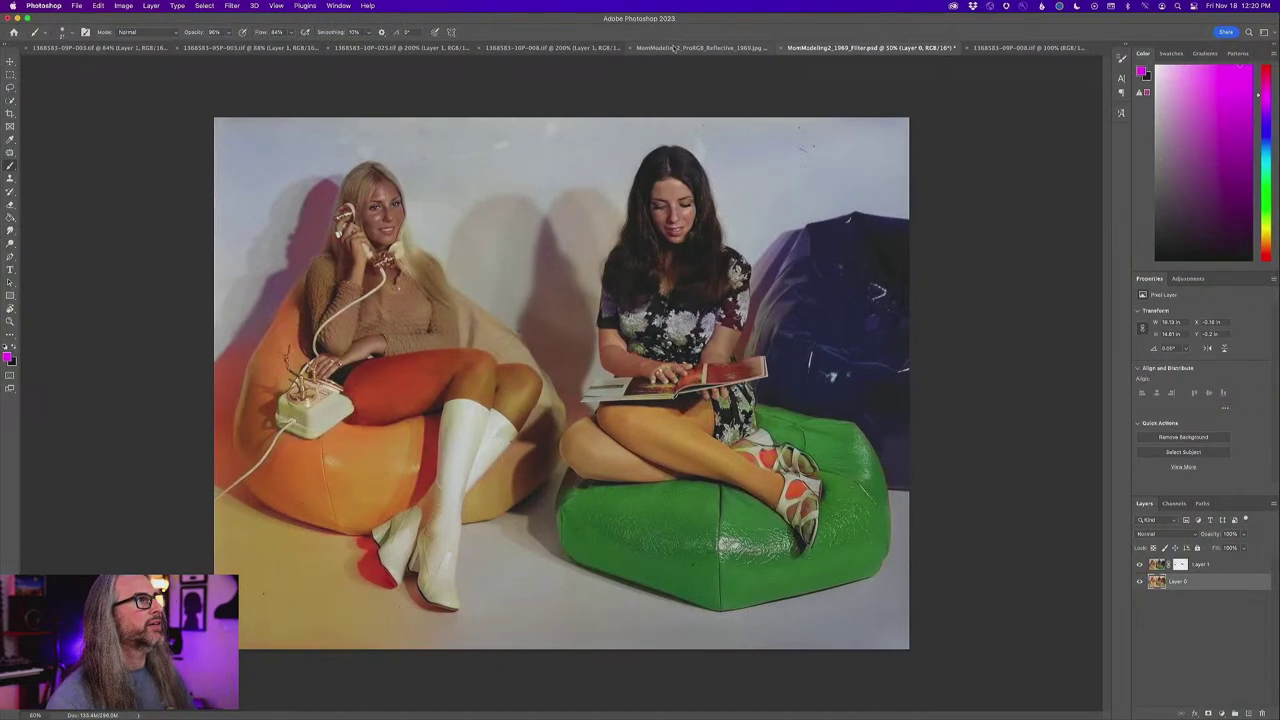
{"action": "left_click", "coordinate": [760, 47]}
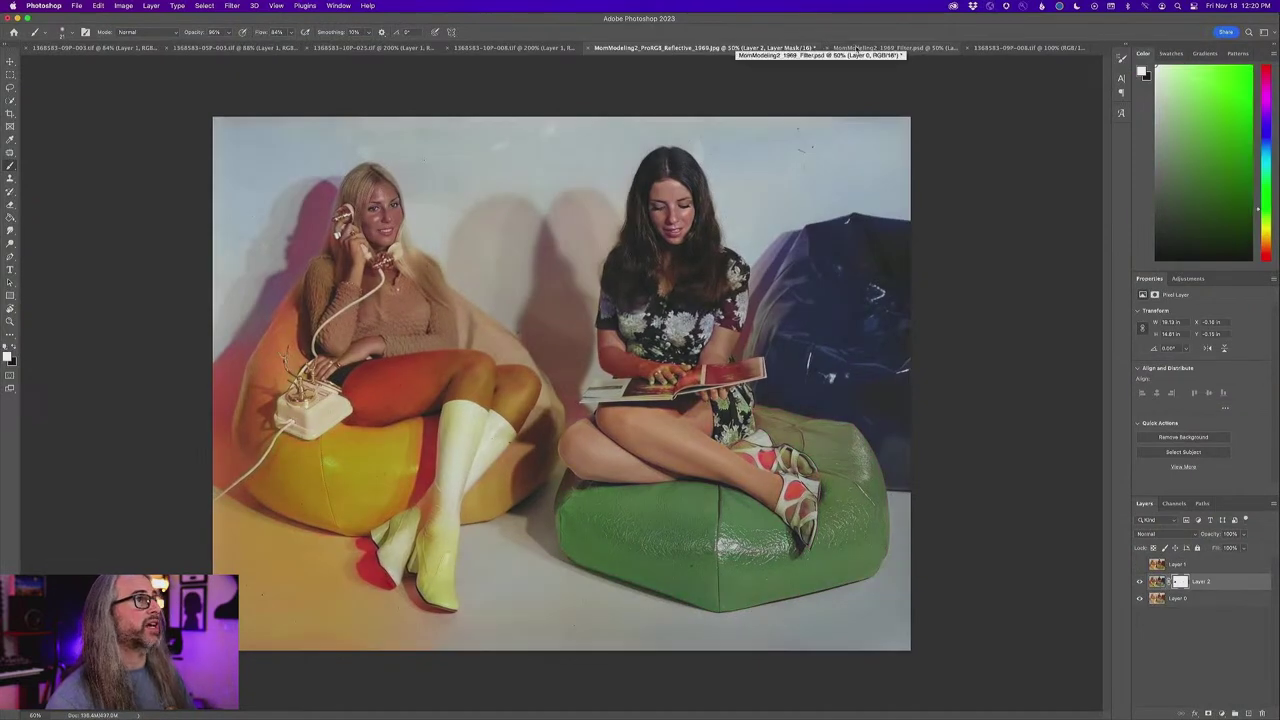
{"action": "left_click", "coordinate": [858, 48]}
{"action": "left_click", "coordinate": [713, 48]}
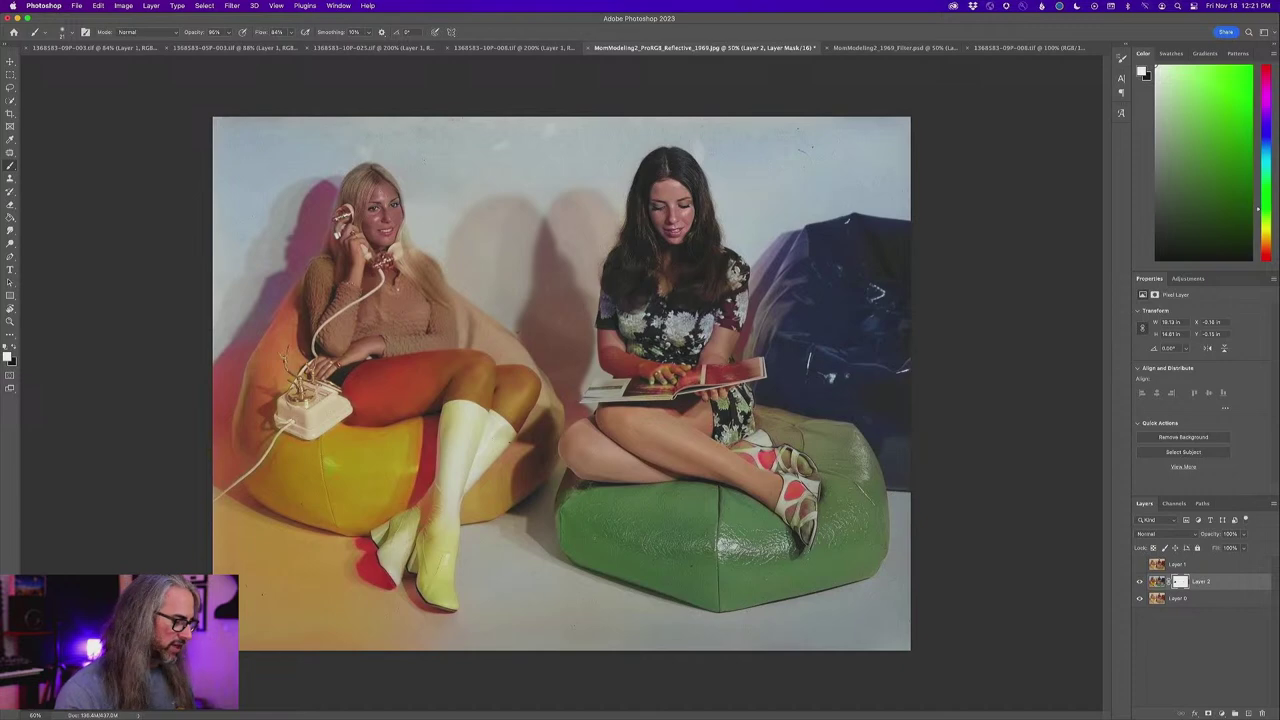
- Switch to Chrome with the Adobe Express Animate from audio page
{"action": "key", "text": "super+Tab"}
{"action": "key", "text": "super+Tab"}
{"action": "key", "text": "super+Tab"}
{"action": "key", "text": "super+Tab"}
{"action": "key", "text": "super+Tab"}
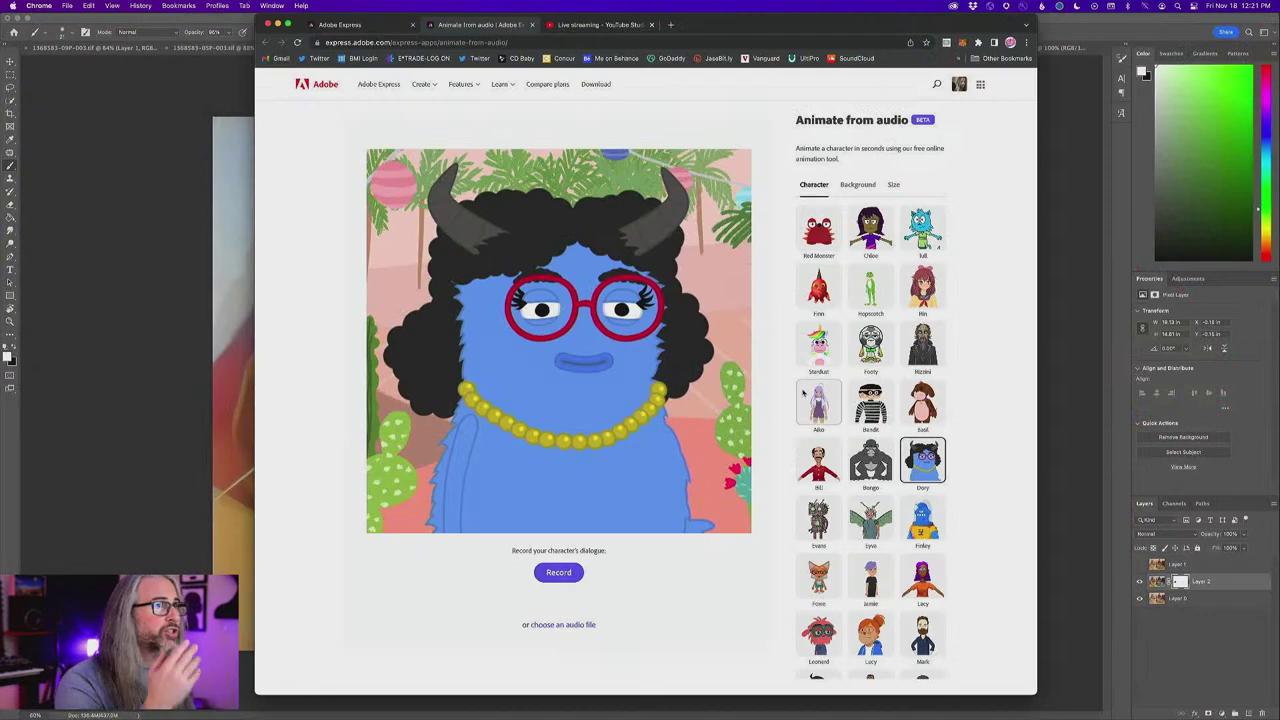
- Preview several animation characters, including Jamie, Sasquatch, Yuko, Ninja, Mr. Business and Maya
{"action": "left_click", "coordinate": [866, 471]}
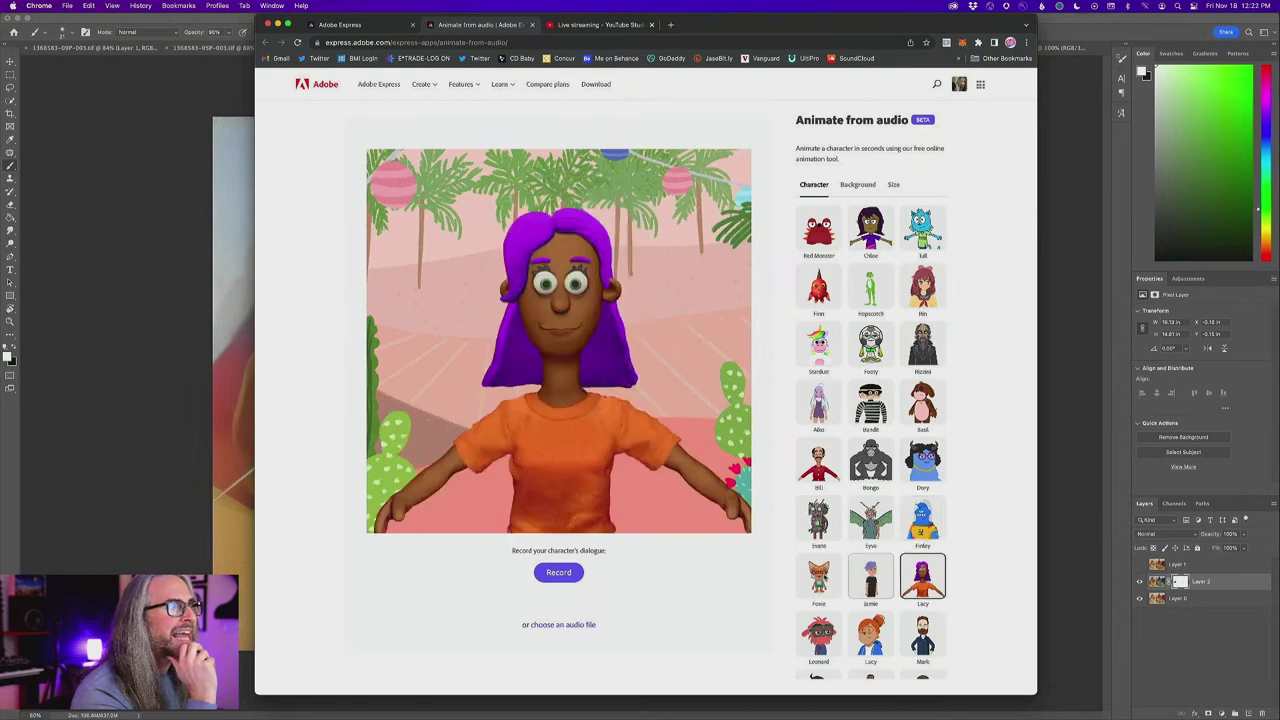
{"action": "scroll", "coordinate": [871, 510], "scroll_direction": "down", "scroll_amount": 5}
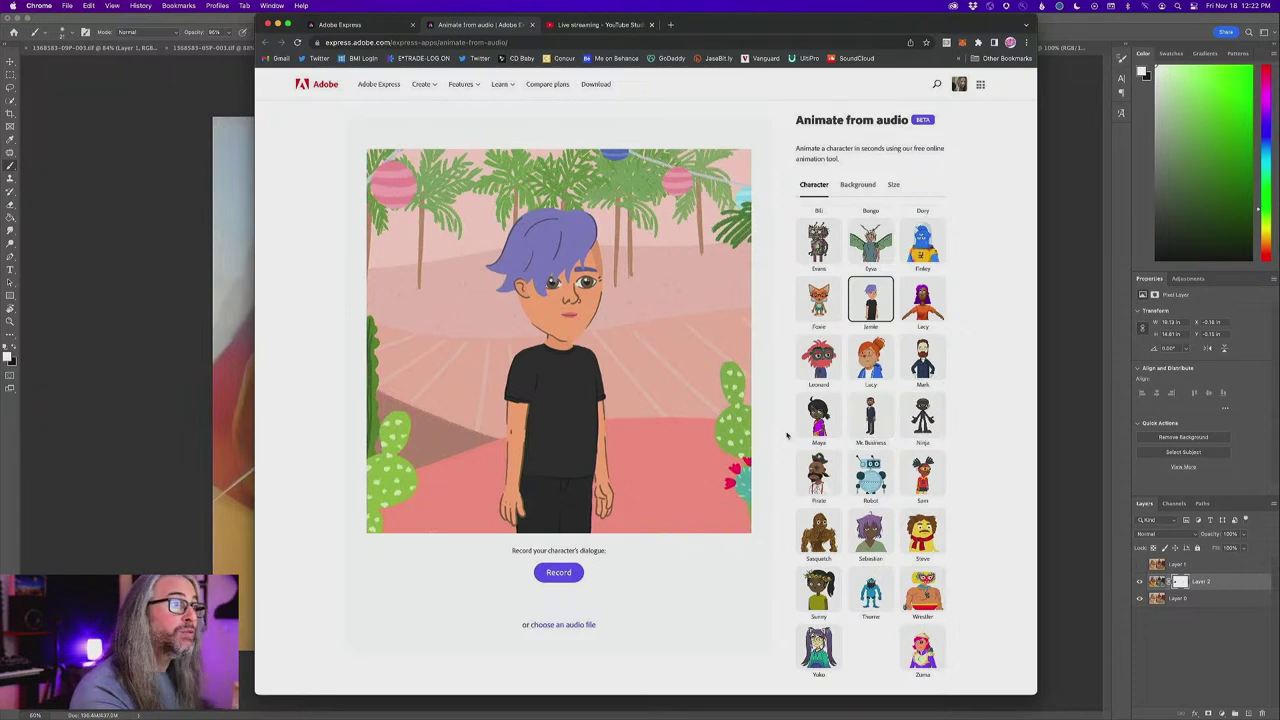
{"action": "left_click", "coordinate": [819, 532]}
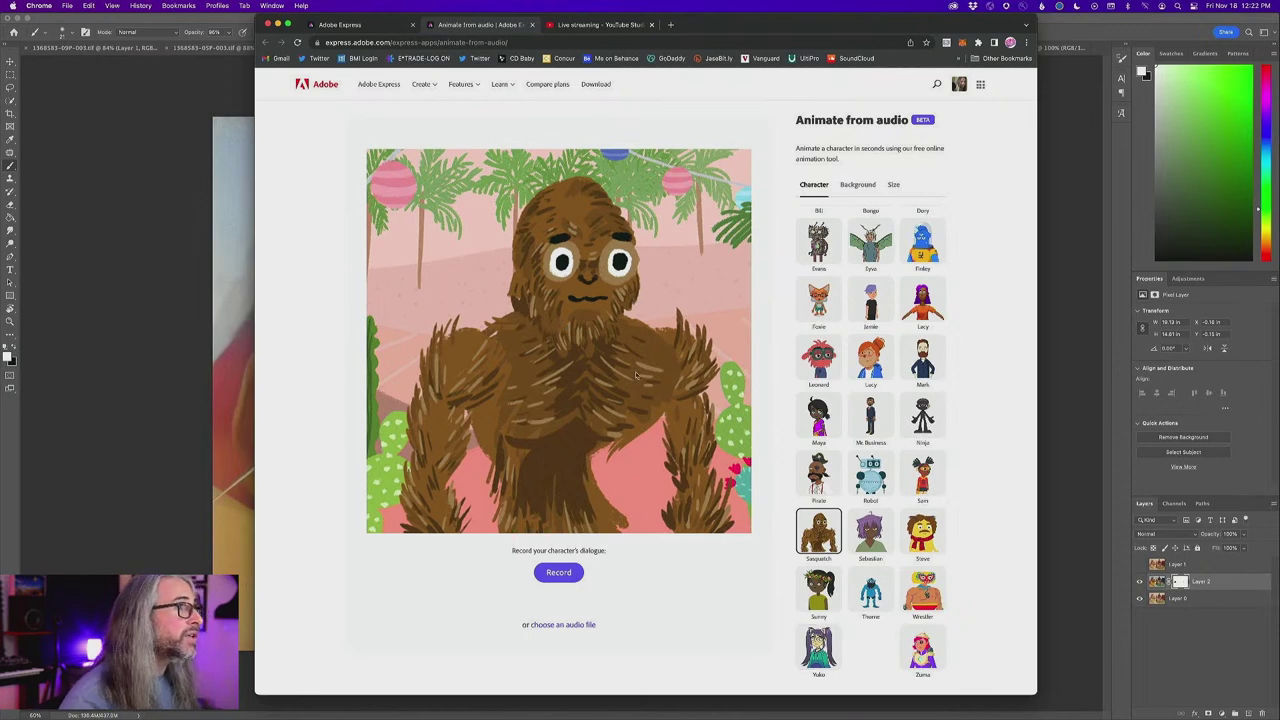
{"action": "left_click", "coordinate": [811, 635]}
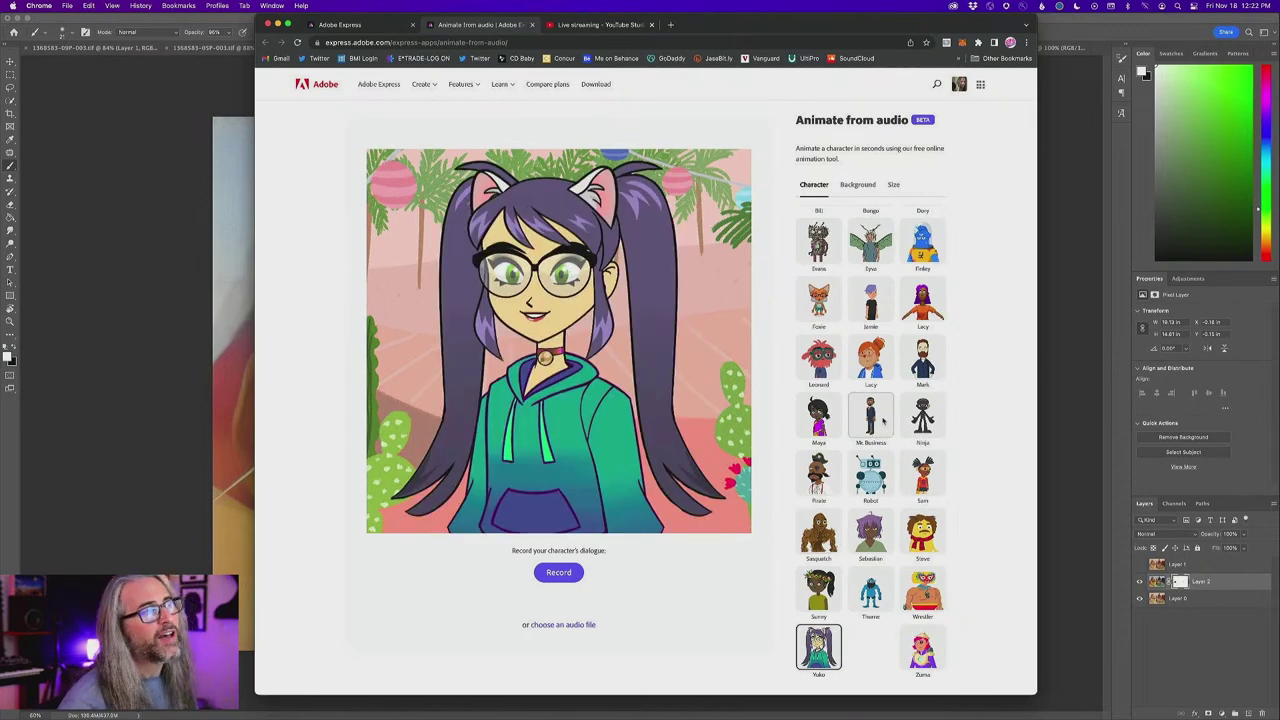
{"action": "left_click", "coordinate": [922, 413]}
{"action": "left_click", "coordinate": [870, 413]}
{"action": "left_click", "coordinate": [818, 413]}
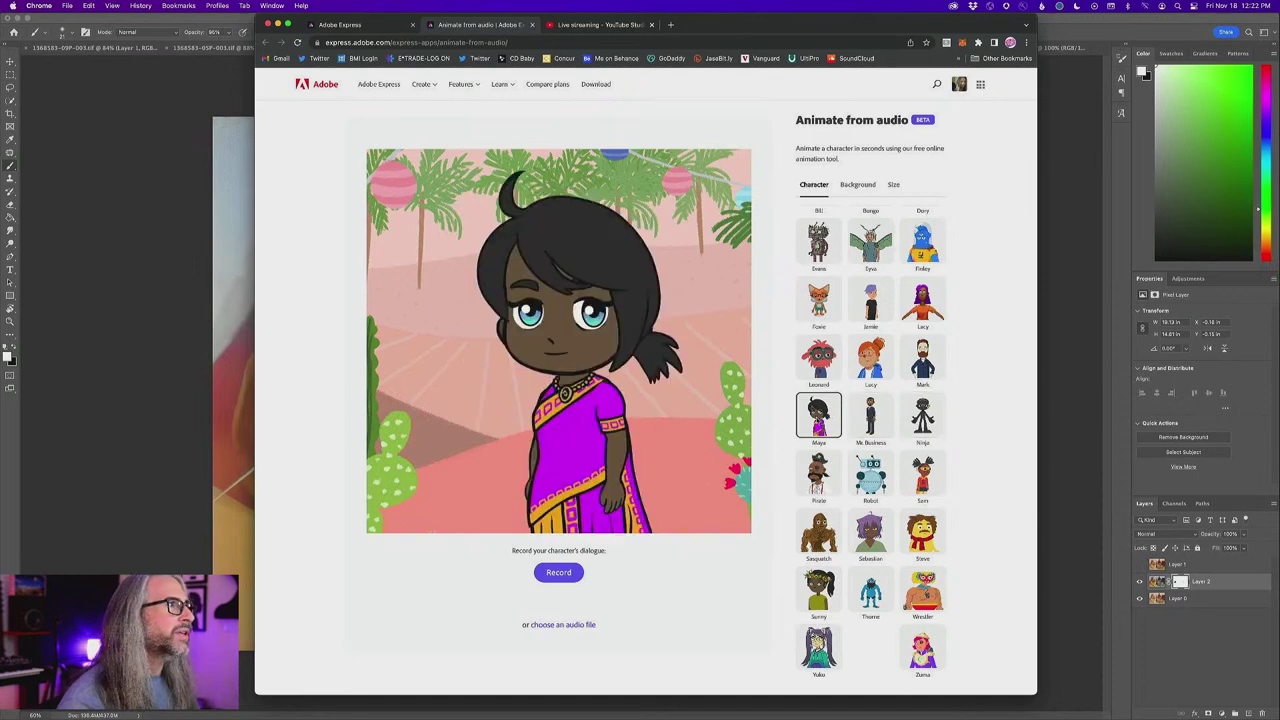
{"action": "scroll", "coordinate": [860, 390], "scroll_direction": "up", "scroll_amount": 1}
{"action": "scroll", "coordinate": [858, 380], "scroll_direction": "up", "scroll_amount": 5}
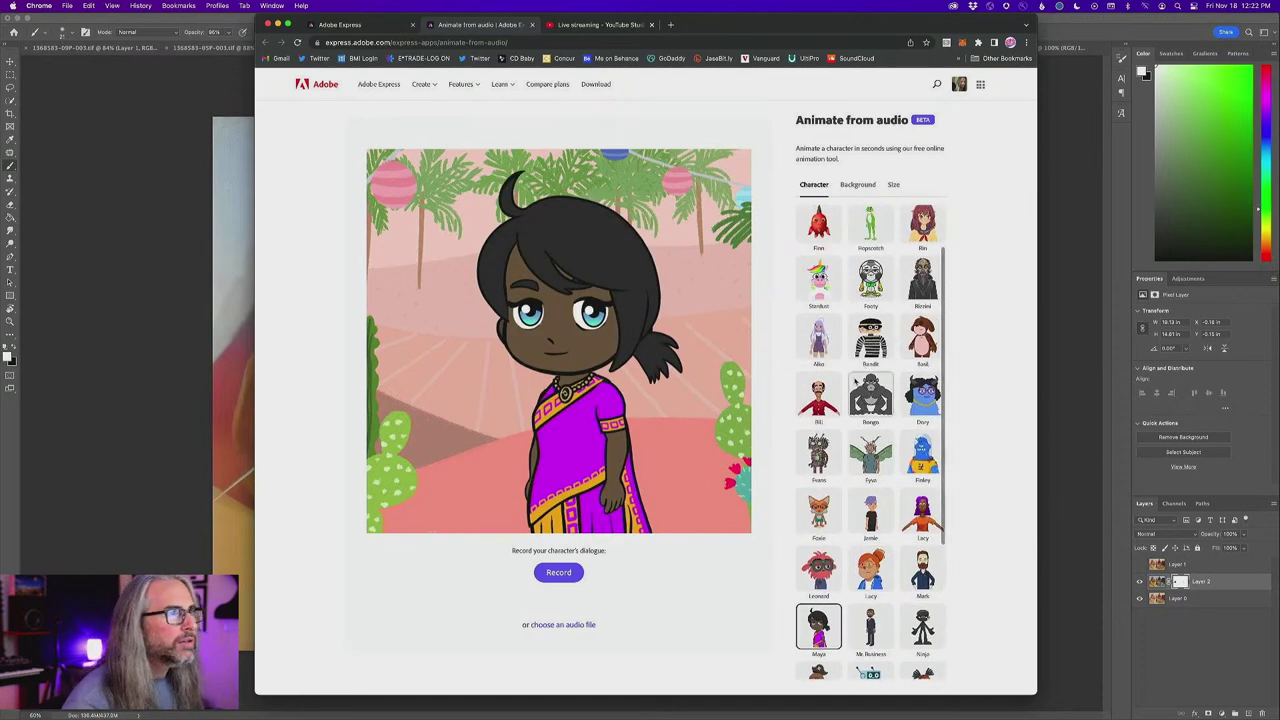
- Try the bearded man in the dark robe and then Yuko as the character, and browse the remaining characters
{"action": "left_click", "coordinate": [922, 343]}
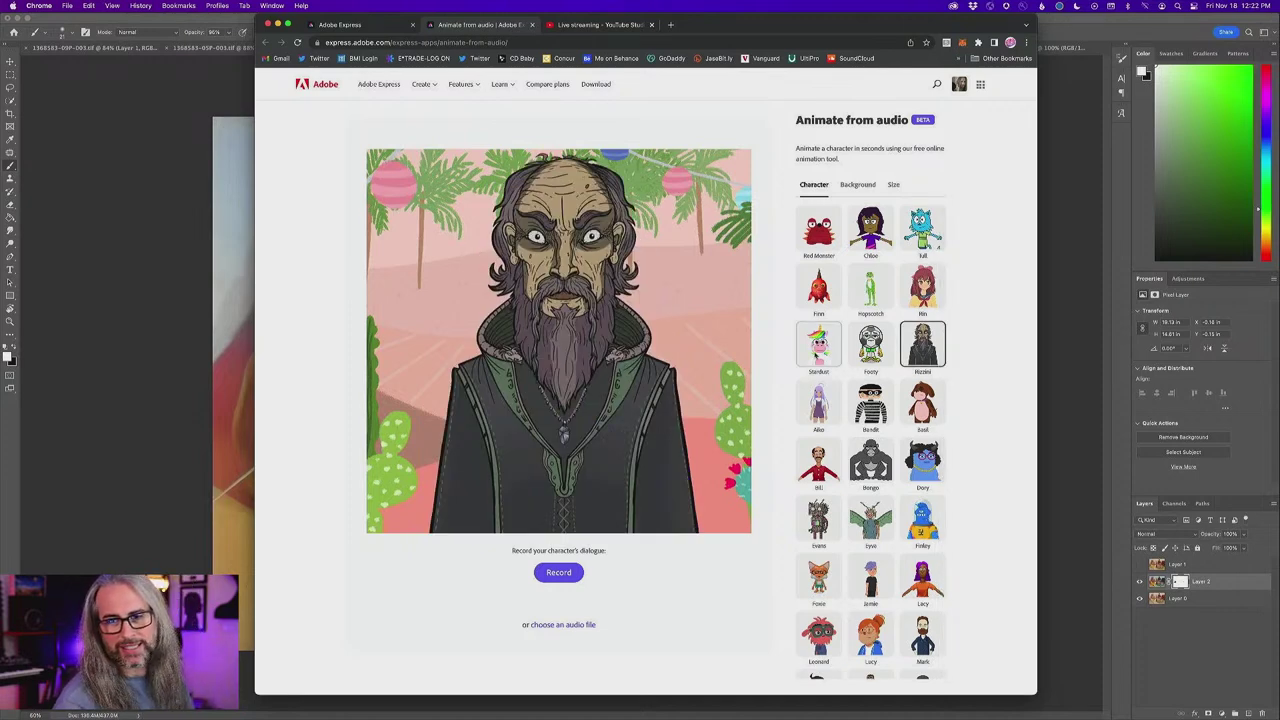
{"action": "scroll", "coordinate": [849, 600], "scroll_direction": "down", "scroll_amount": 5}
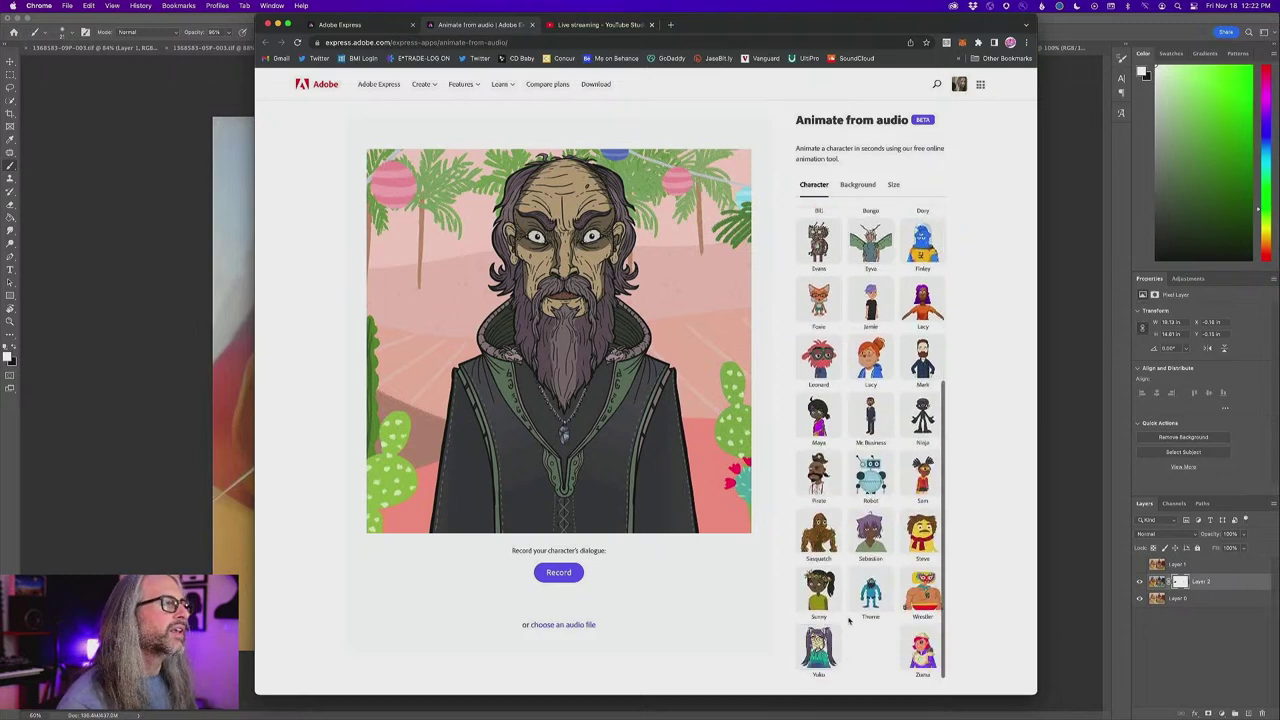
{"action": "left_click", "coordinate": [819, 648]}
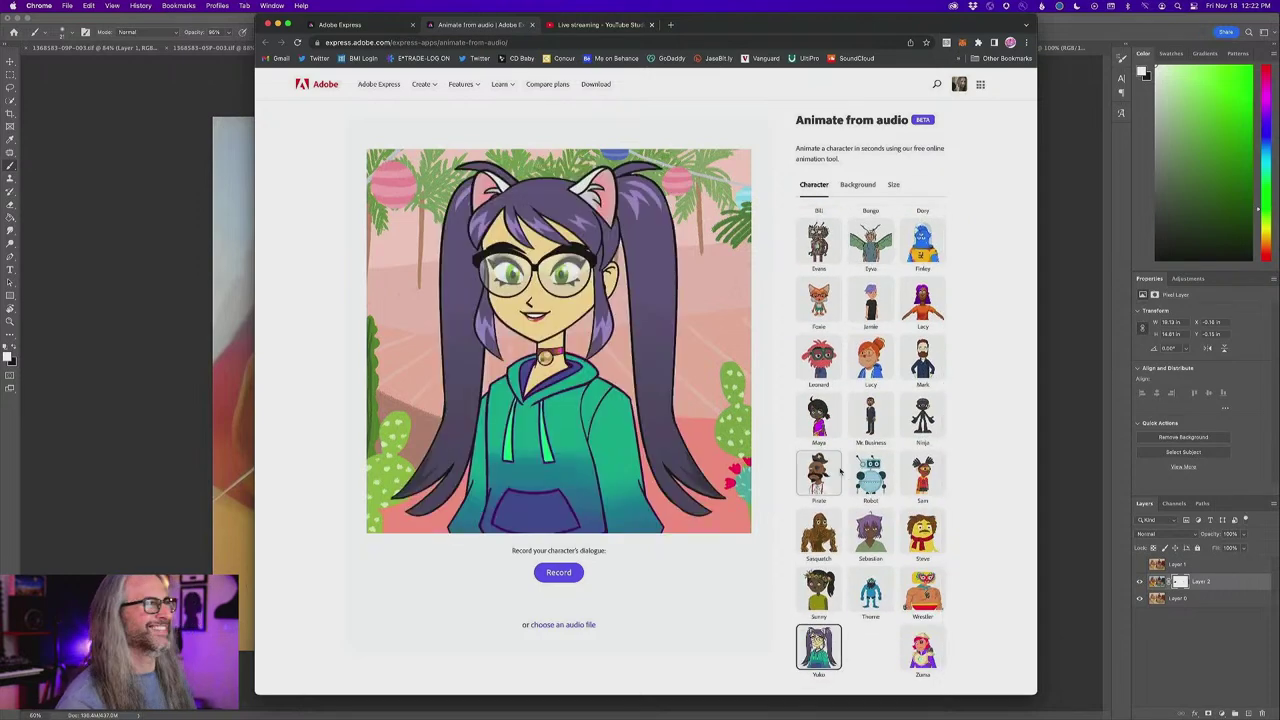
{"action": "scroll", "coordinate": [864, 442], "scroll_direction": "up", "scroll_amount": 1}
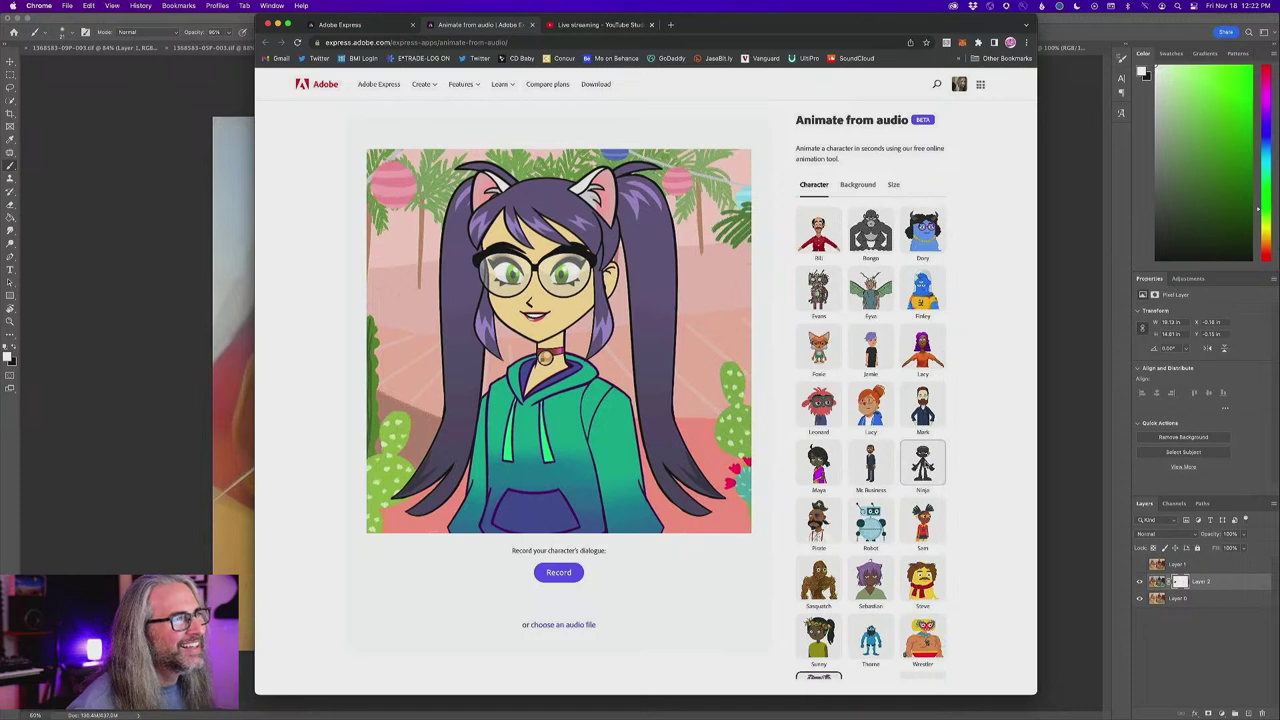
{"action": "scroll", "coordinate": [864, 450], "scroll_direction": "up", "scroll_amount": 3}
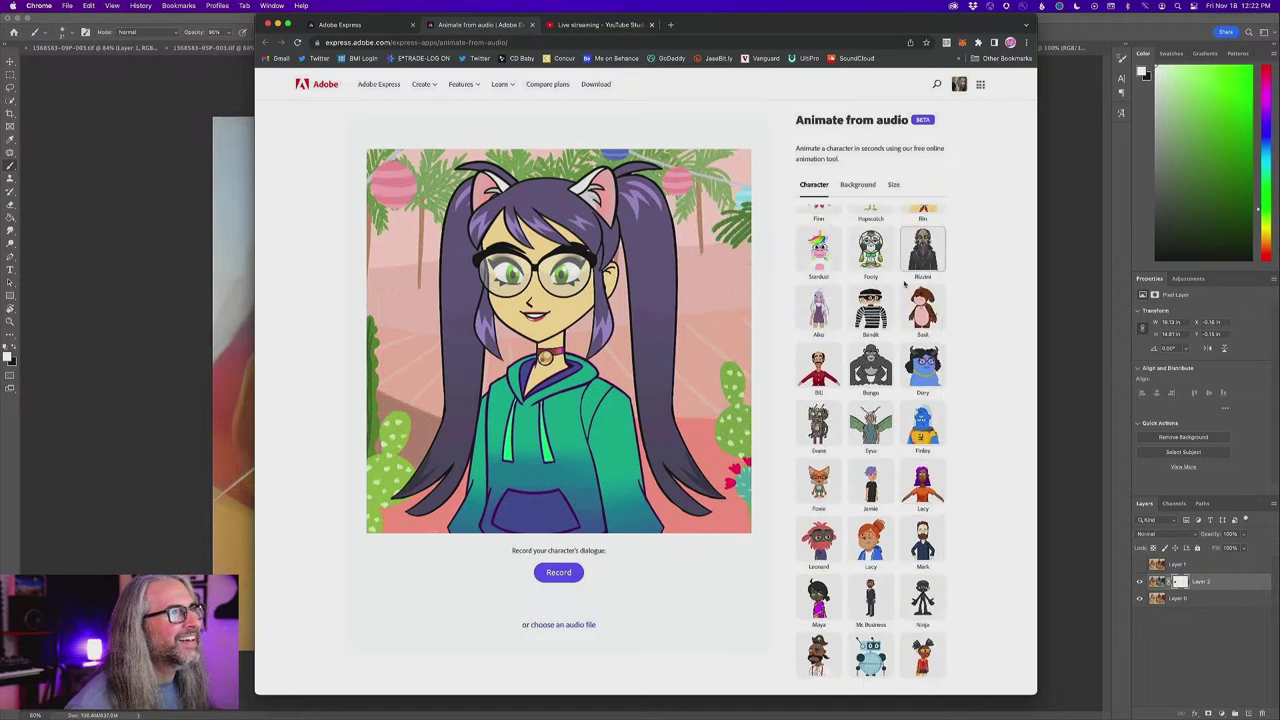
{"action": "scroll", "coordinate": [822, 451], "scroll_direction": "down", "scroll_amount": 4}
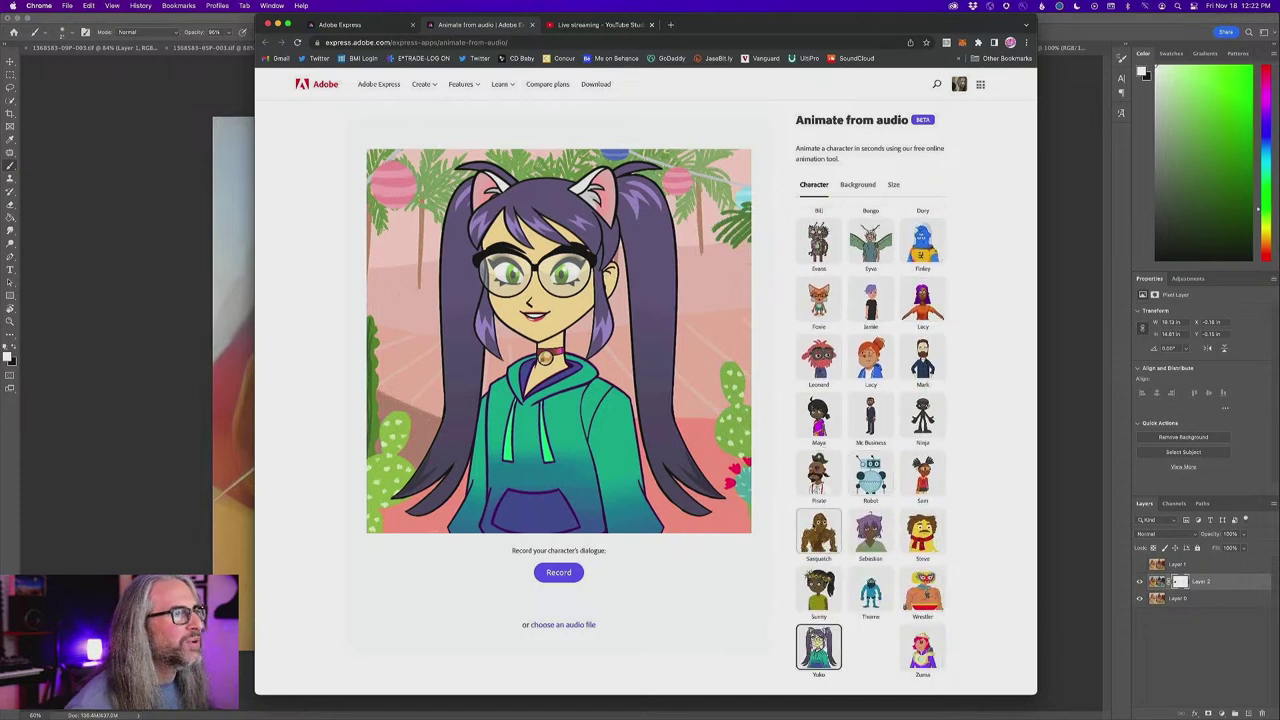
- Animate the Sasquatch character with VOTest.mp3 from the Desktop and play the resulting animation
{"action": "left_click", "coordinate": [815, 530]}
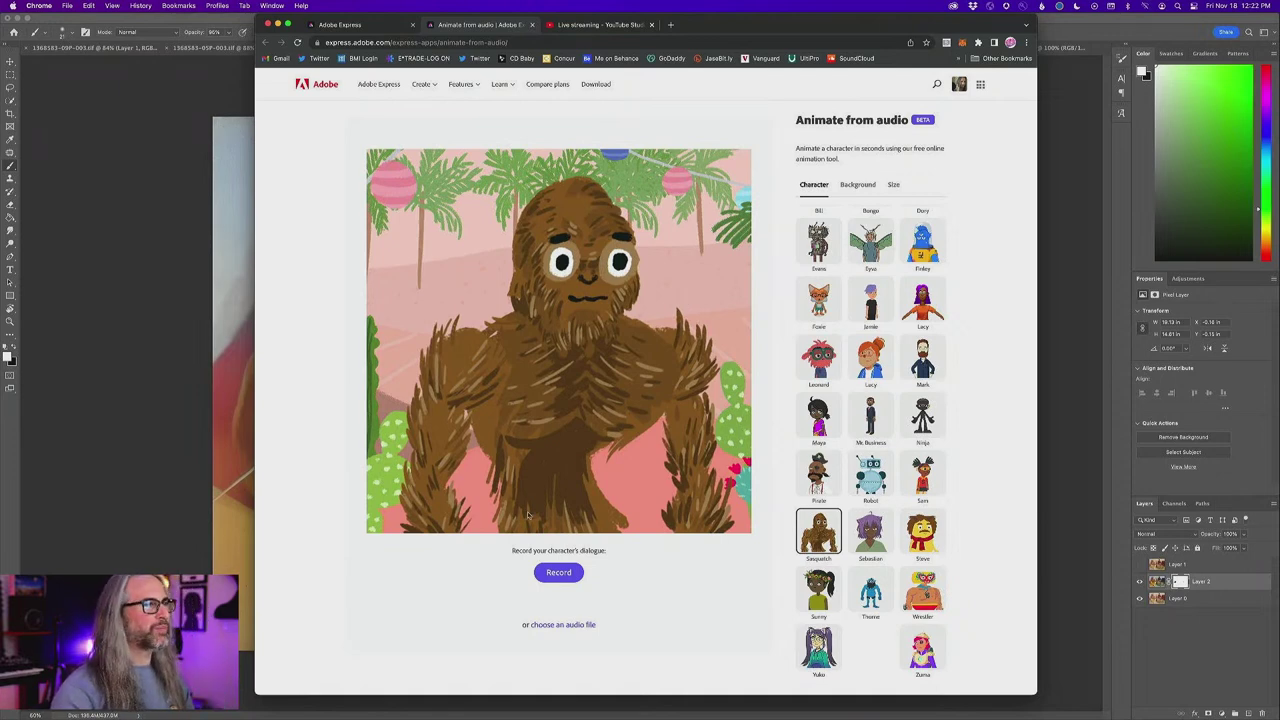
{"action": "left_click", "coordinate": [560, 624]}
{"action": "left_click", "coordinate": [477, 262]}
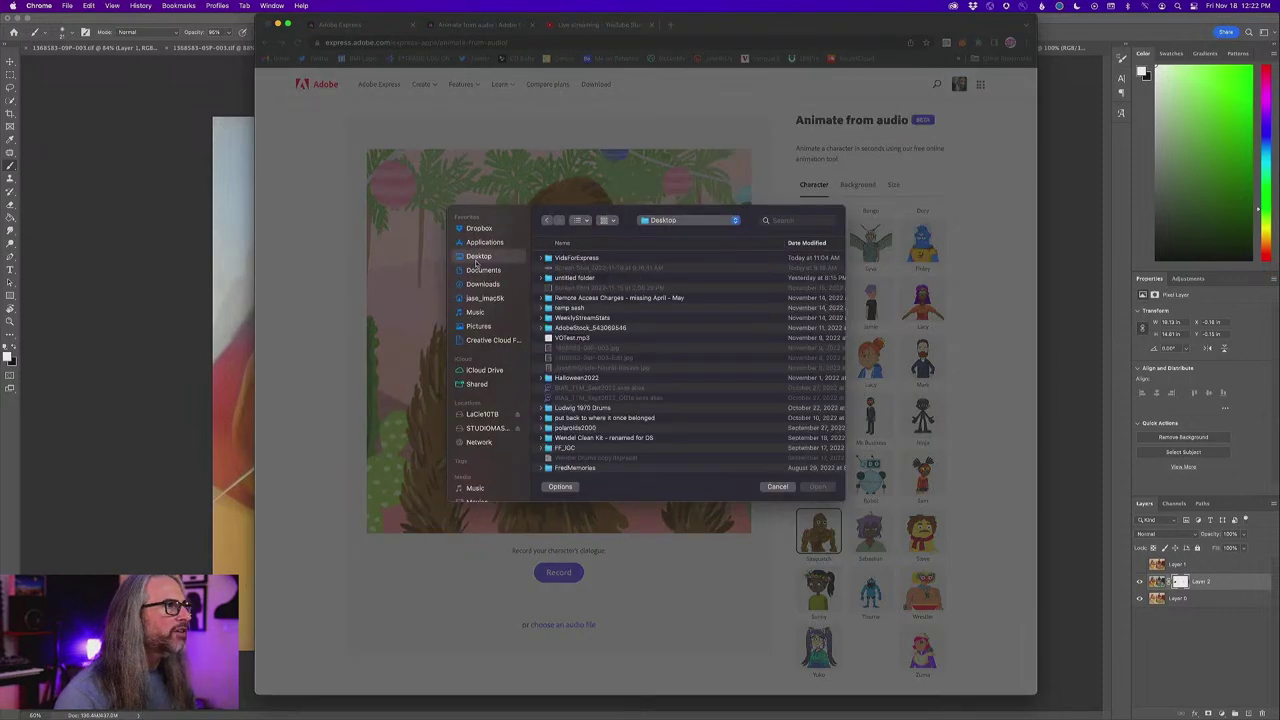
{"action": "left_click", "coordinate": [570, 337]}
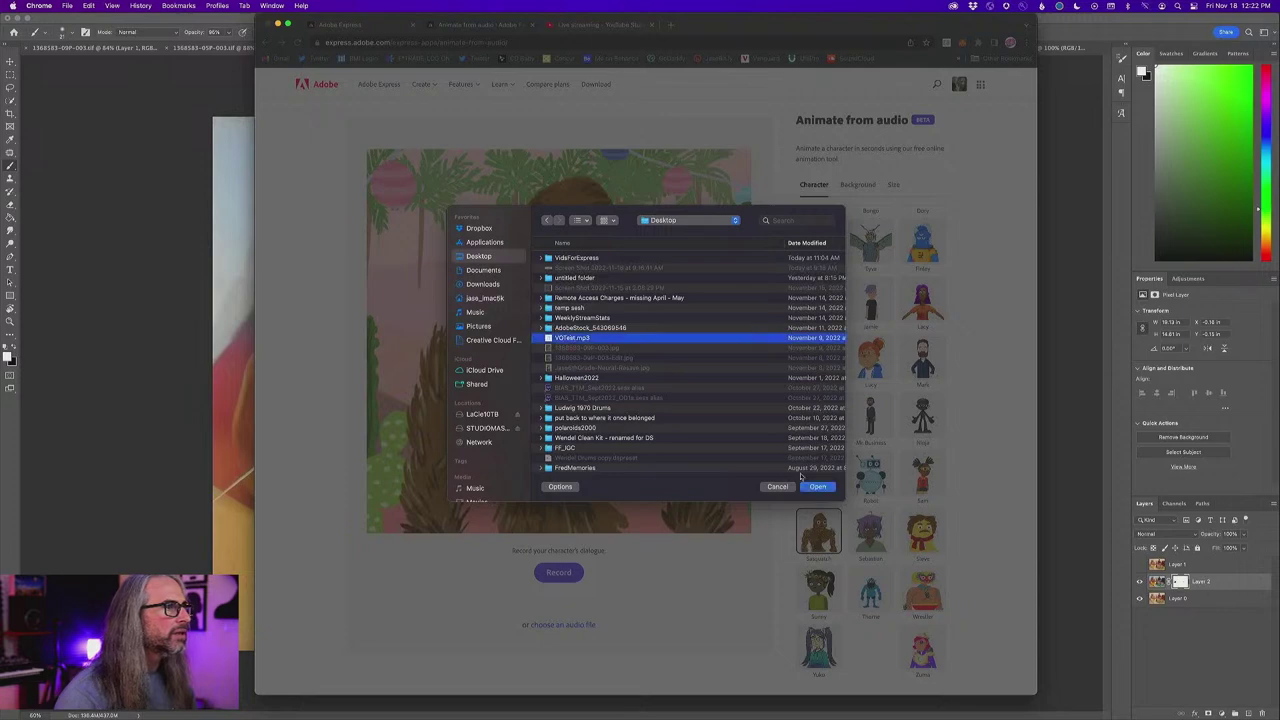
{"action": "left_click", "coordinate": [817, 487]}
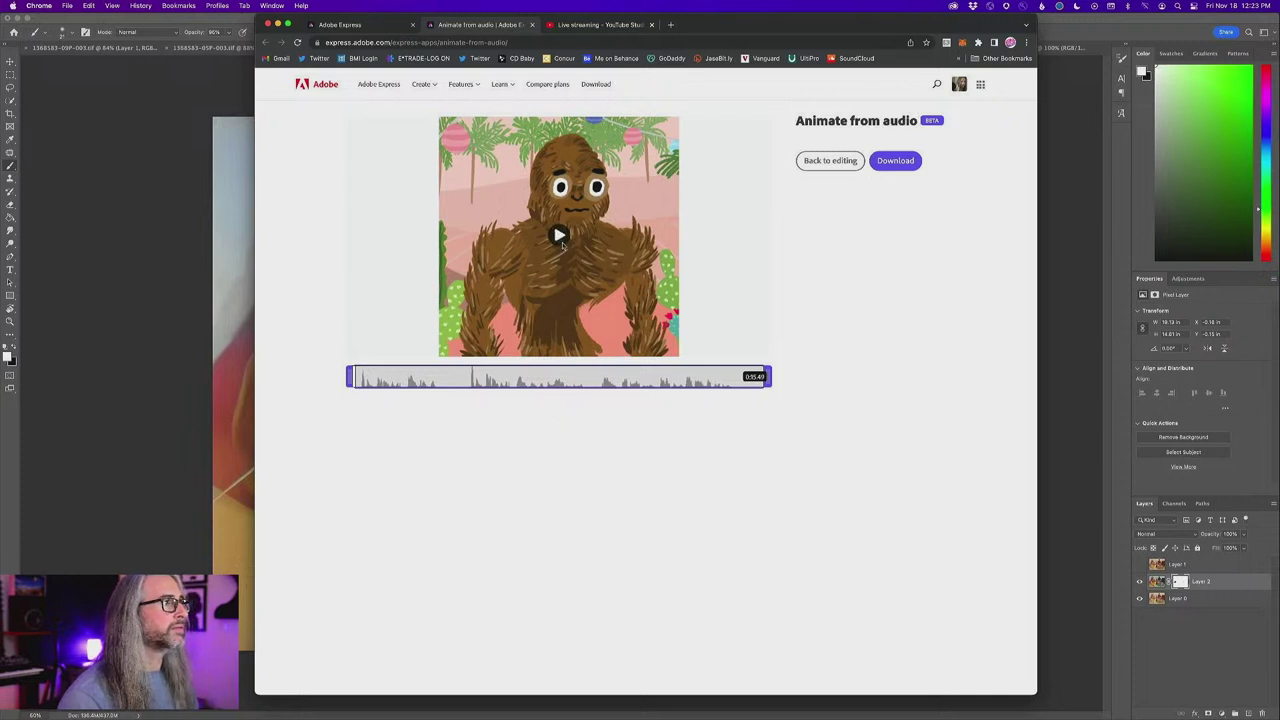
{"action": "left_click", "coordinate": [562, 245]}
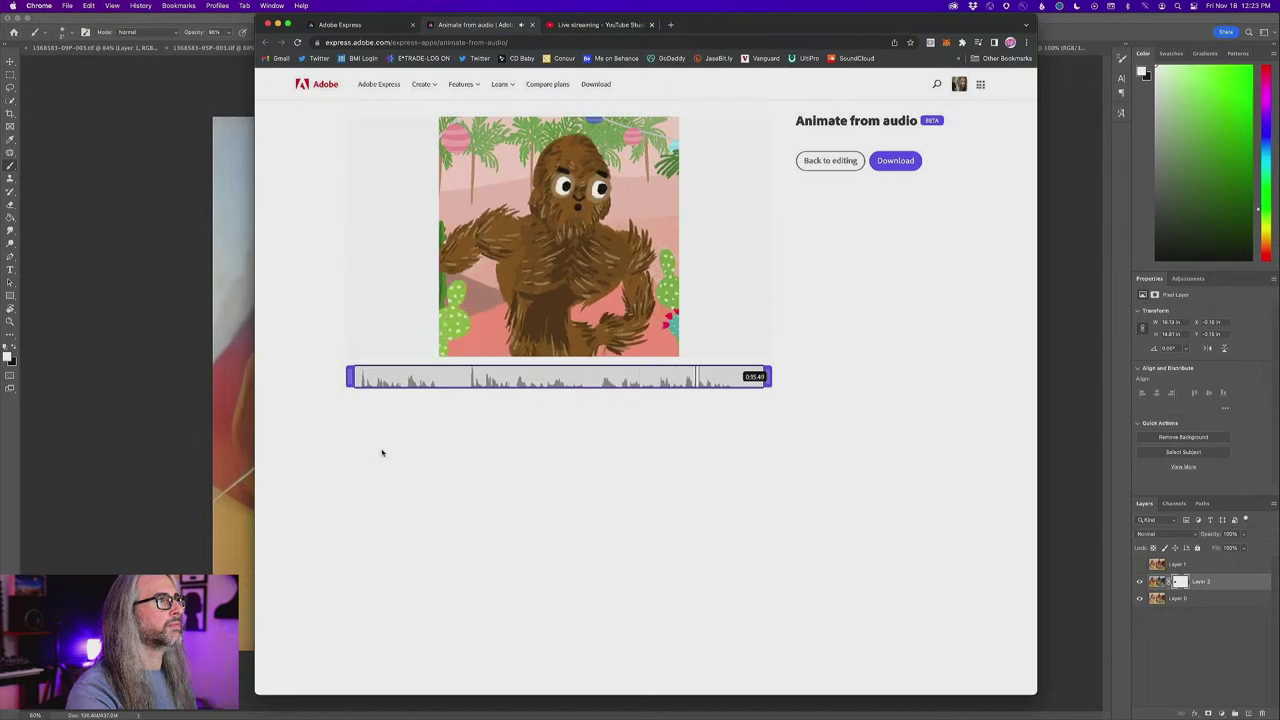
- Return to editing, change the character to Yuko, and generate a preview with the same audio
{"action": "left_click", "coordinate": [823, 161]}
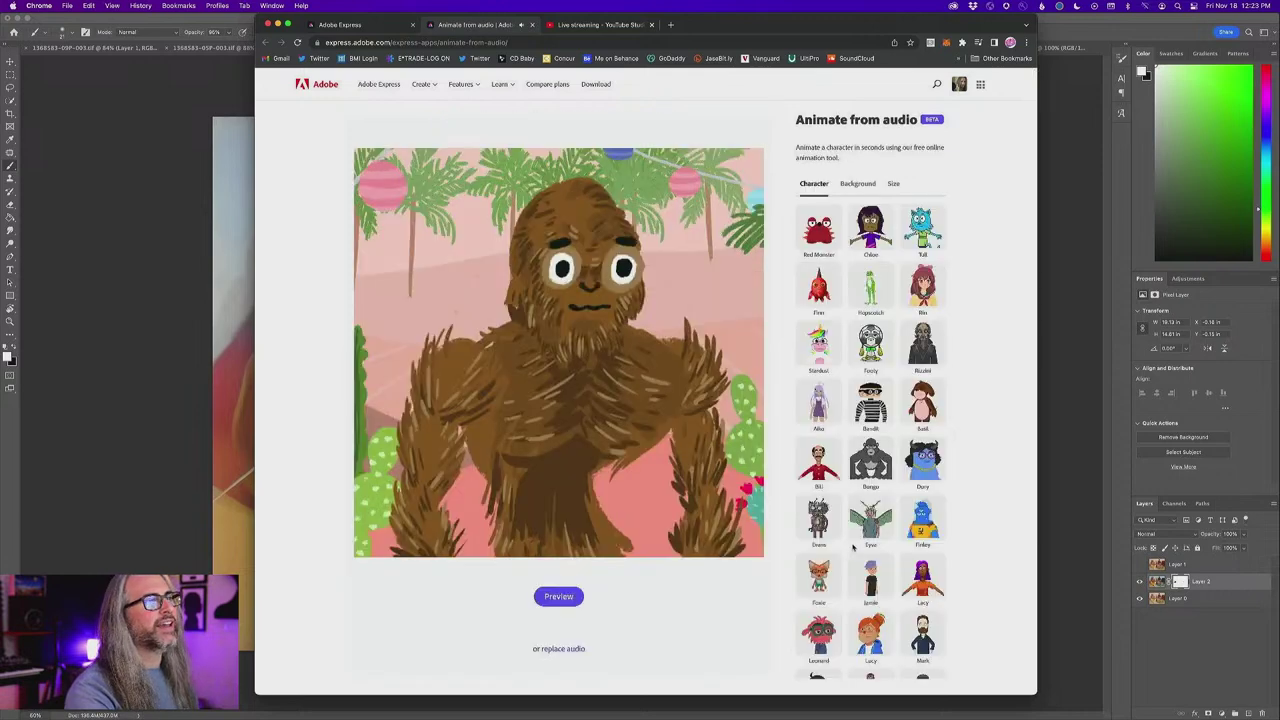
{"action": "scroll", "coordinate": [853, 547], "scroll_direction": "down", "scroll_amount": 5}
{"action": "left_click", "coordinate": [818, 645]}
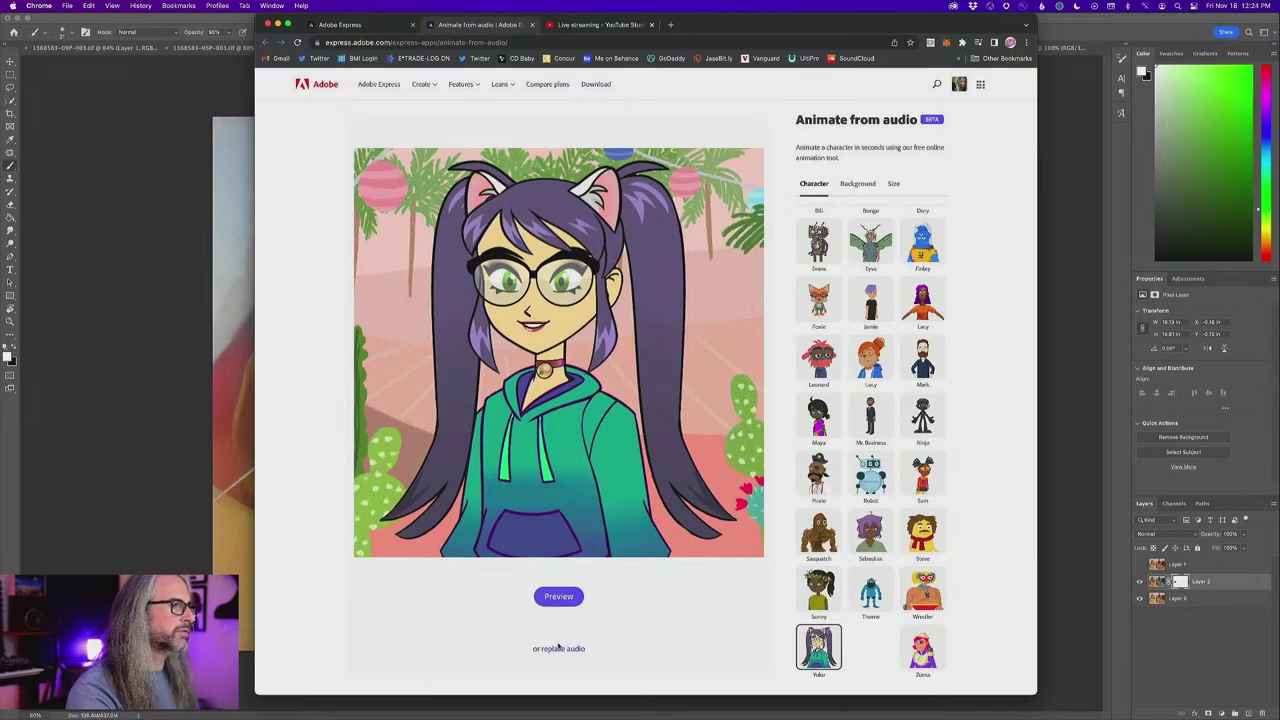
{"action": "left_click", "coordinate": [558, 596]}
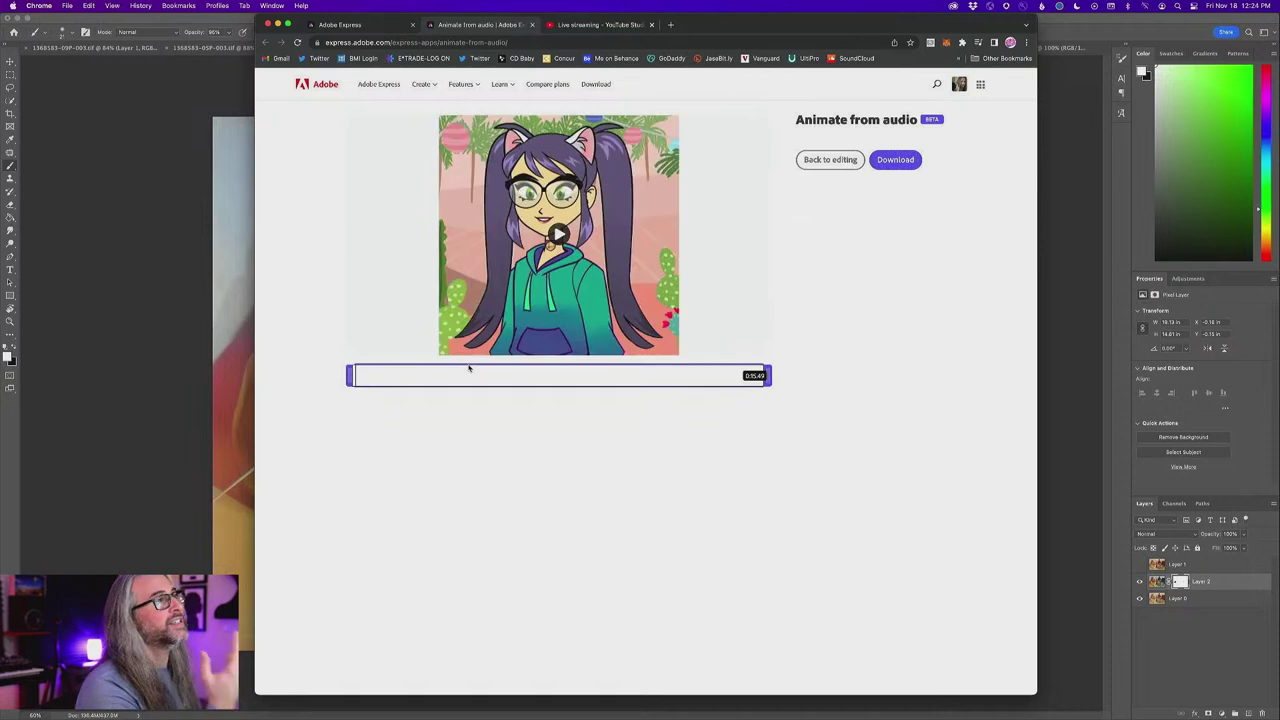
- Trim the start of the Yuko animation to leave about 11 seconds and play the trimmed clip
{"action": "left_click_drag", "start_coordinate": [355, 376], "coordinate": [462, 374]}
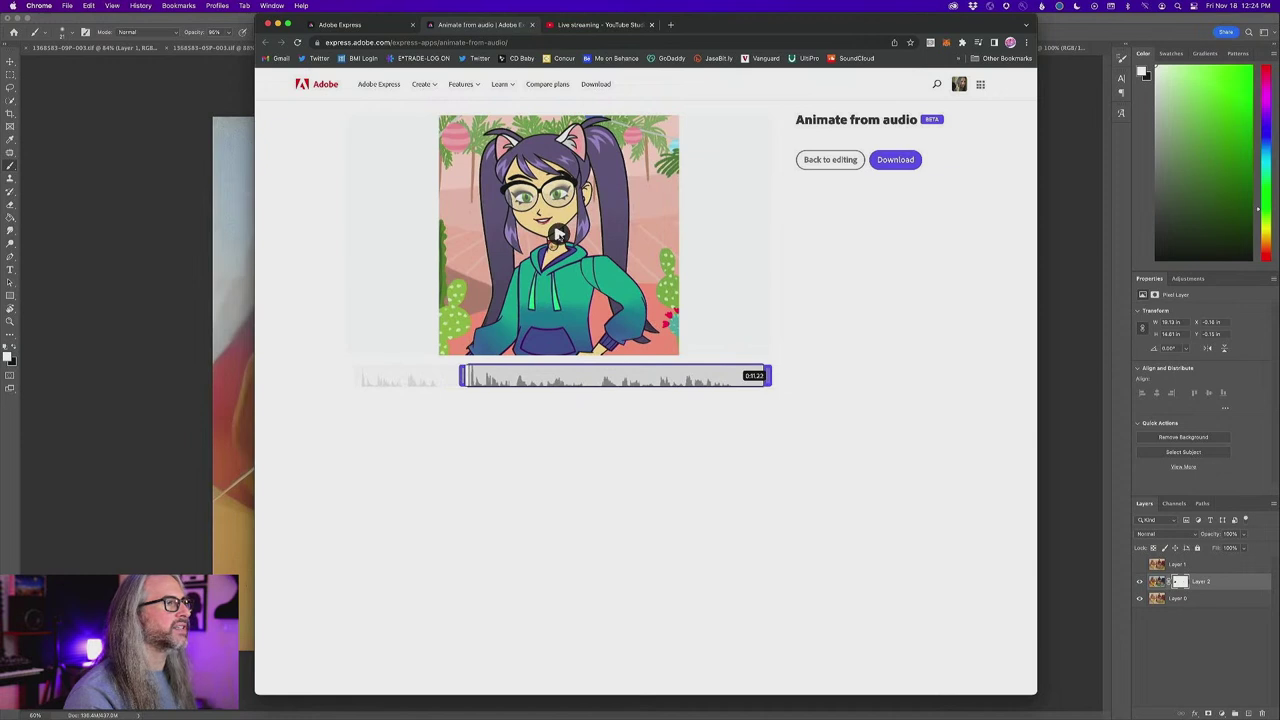
{"action": "scroll", "coordinate": [614, 466], "scroll_direction": "down", "scroll_amount": 1}
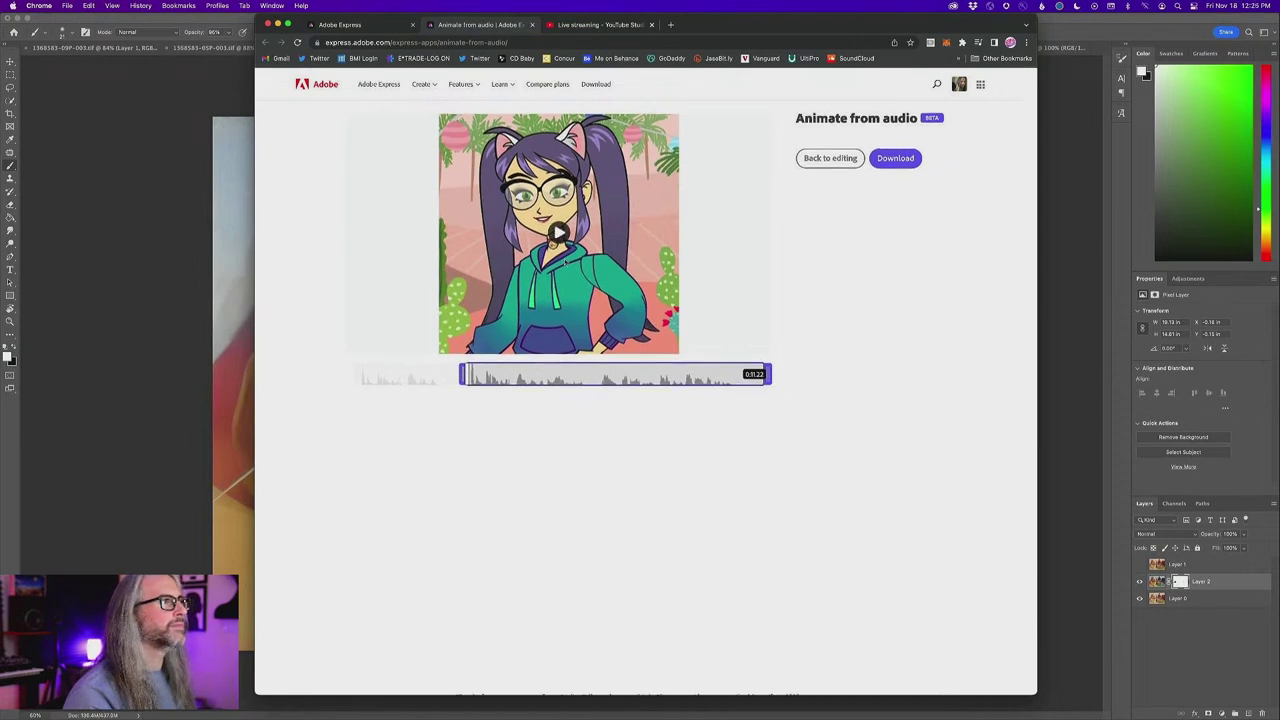
{"action": "key", "text": "space"}
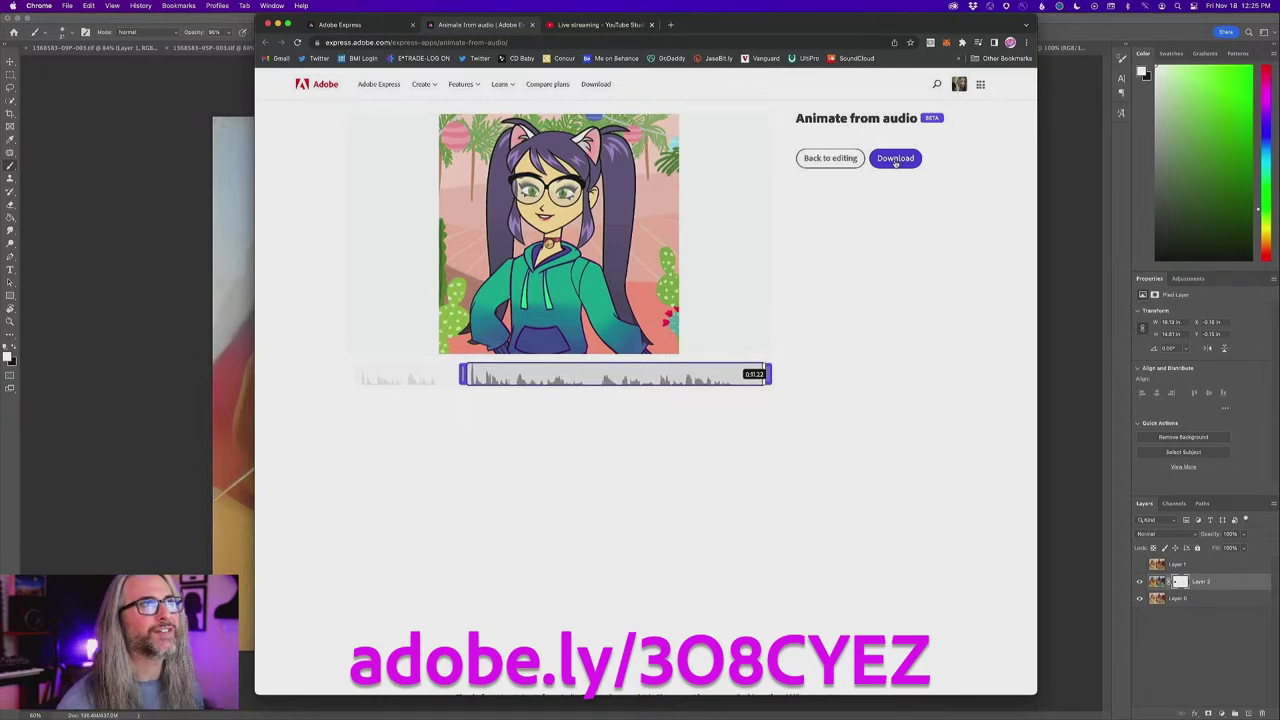
- Open the Resize video quick action from the Adobe Express home page with the sample video, and view the available target platforms
{"action": "left_click", "coordinate": [367, 27]}
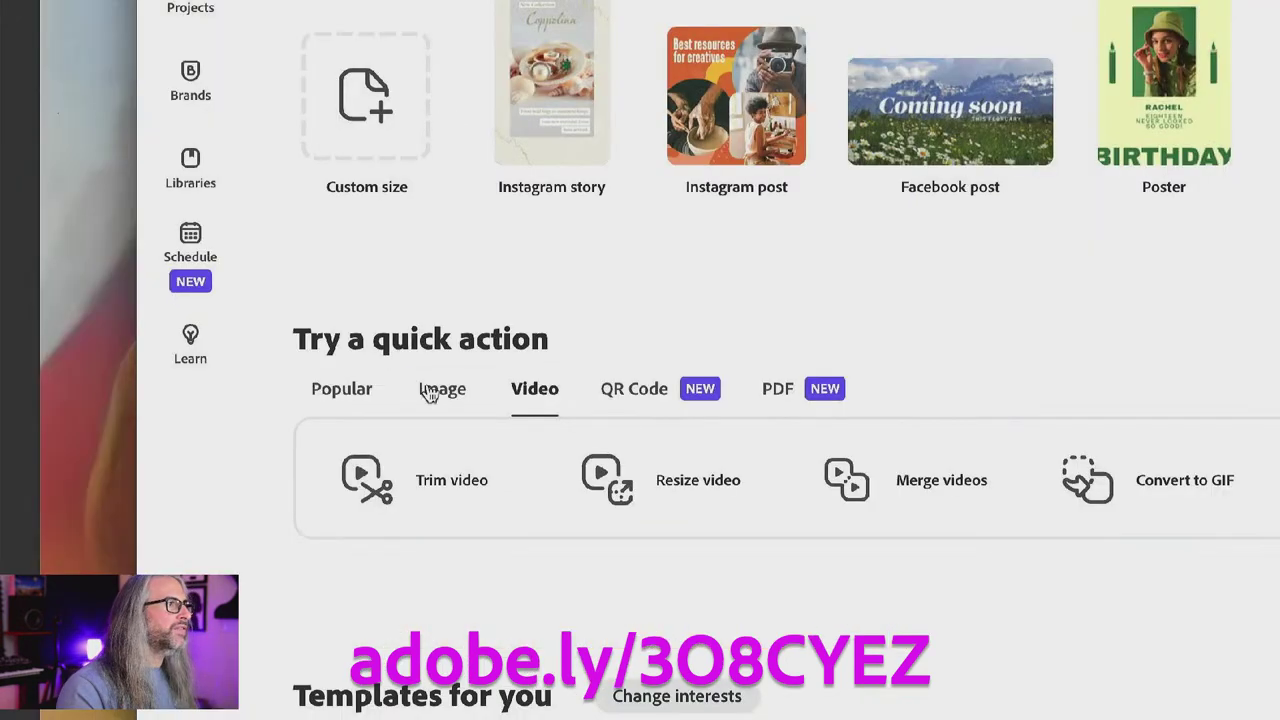
{"action": "left_click", "coordinate": [697, 490]}
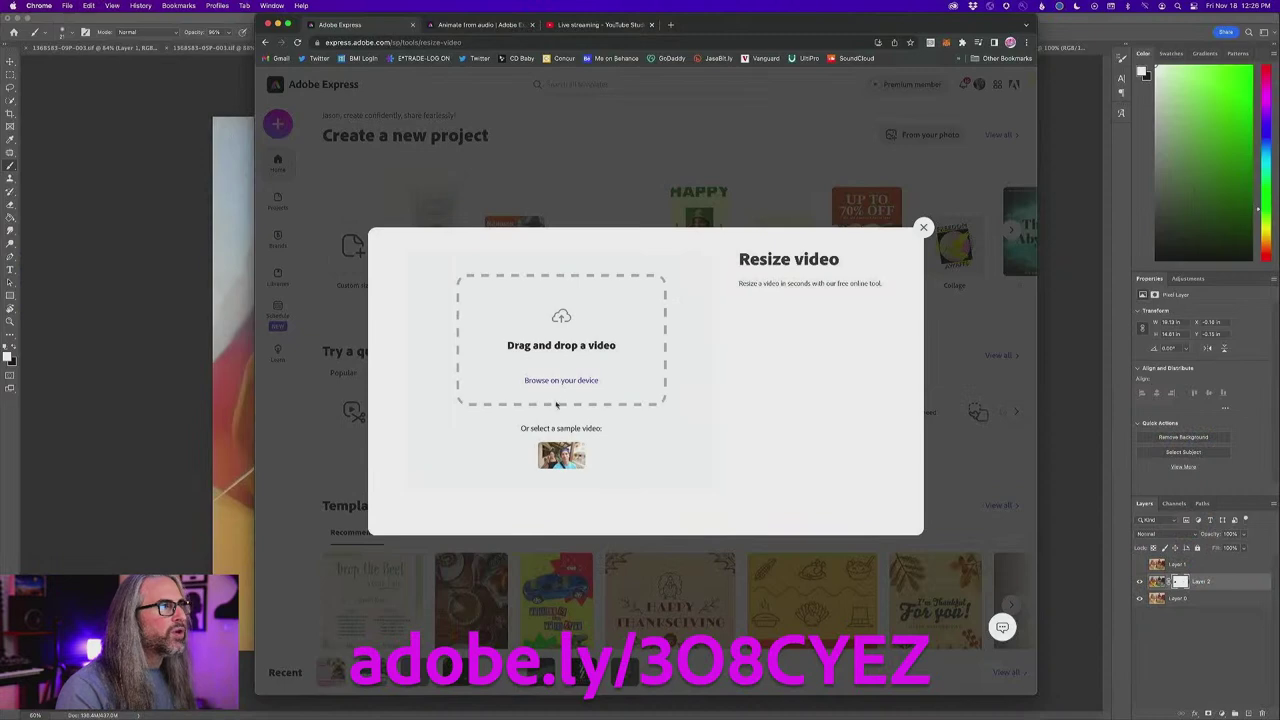
{"action": "left_click", "coordinate": [563, 455]}
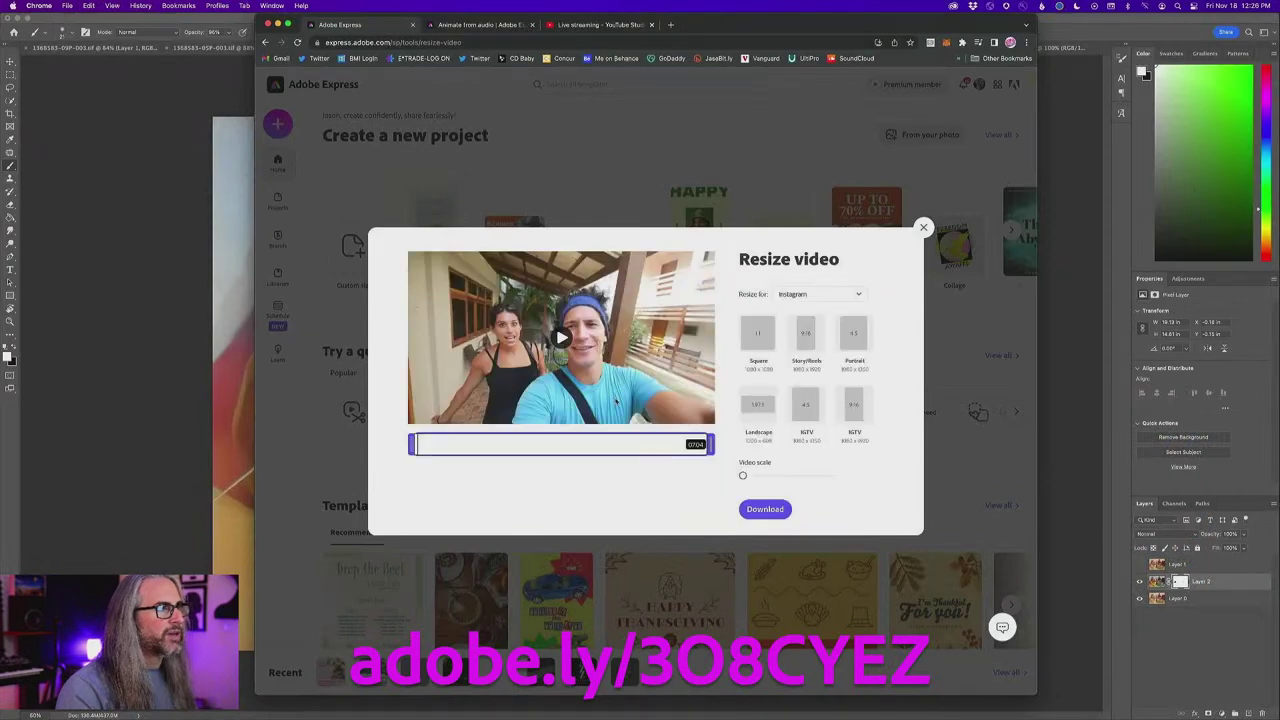
{"action": "left_click", "coordinate": [861, 294]}
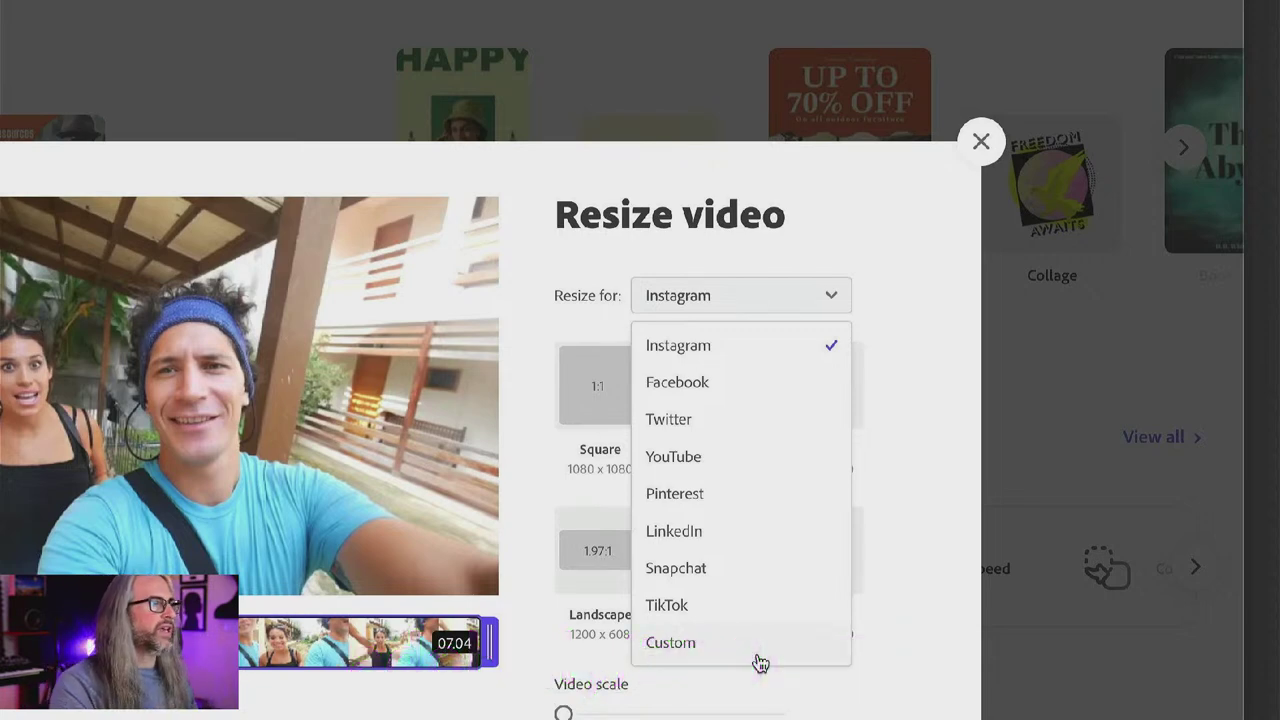
{"action": "left_click", "coordinate": [903, 346]}
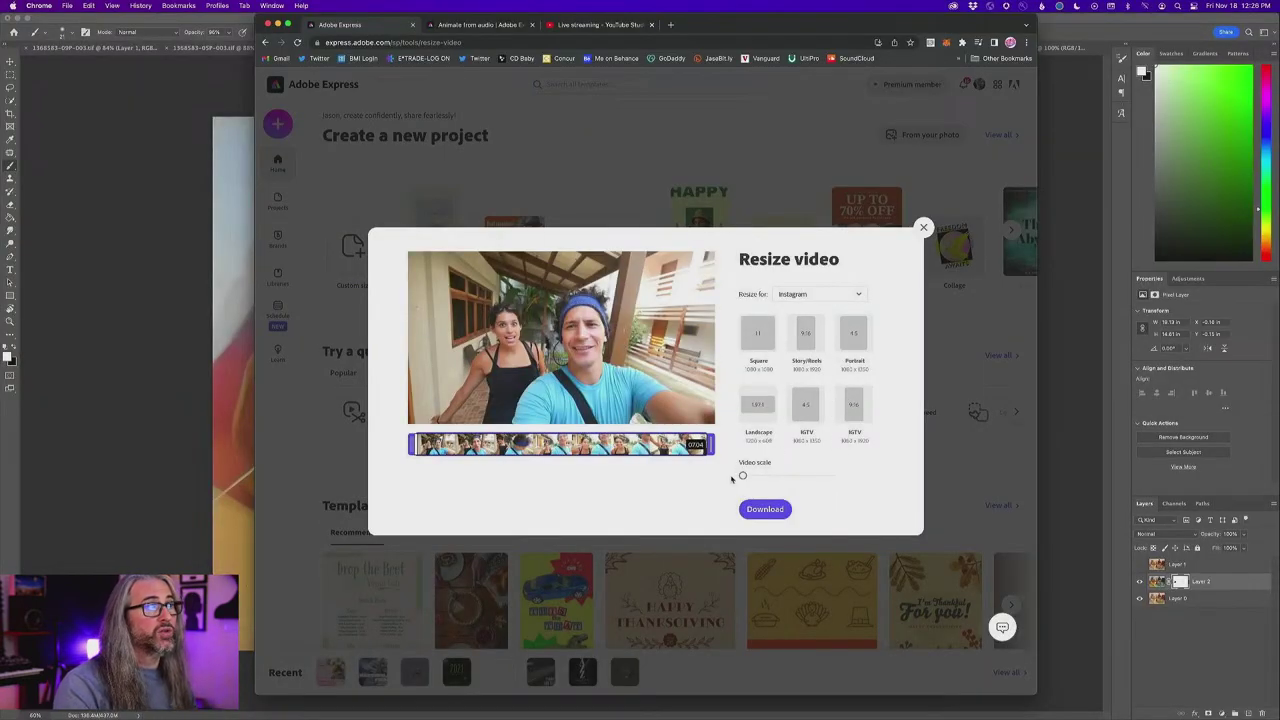
- Enlarge the video scale, try the Instagram IGTV 4:5, Portrait, Story/Reels, Square and Landscape sizes, and close Resize video without downloading
{"action": "left_click_drag", "start_coordinate": [743, 475], "coordinate": [772, 475]}
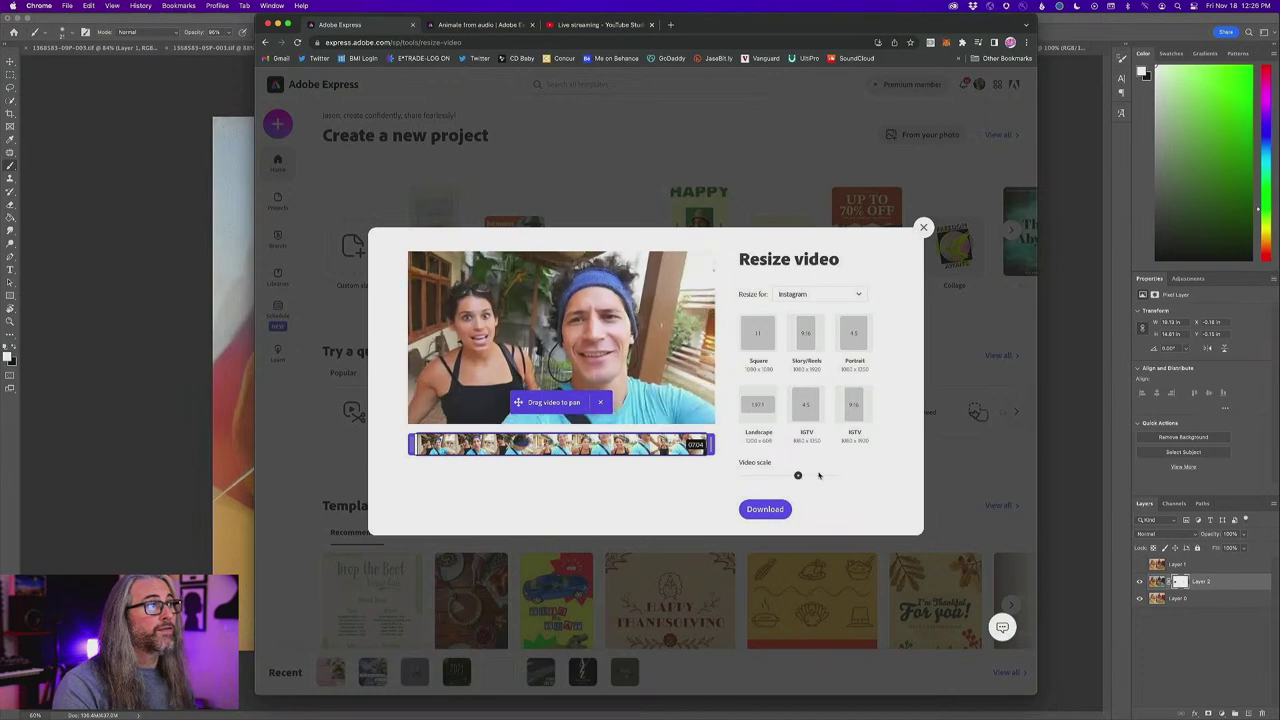
{"action": "left_click", "coordinate": [806, 405]}
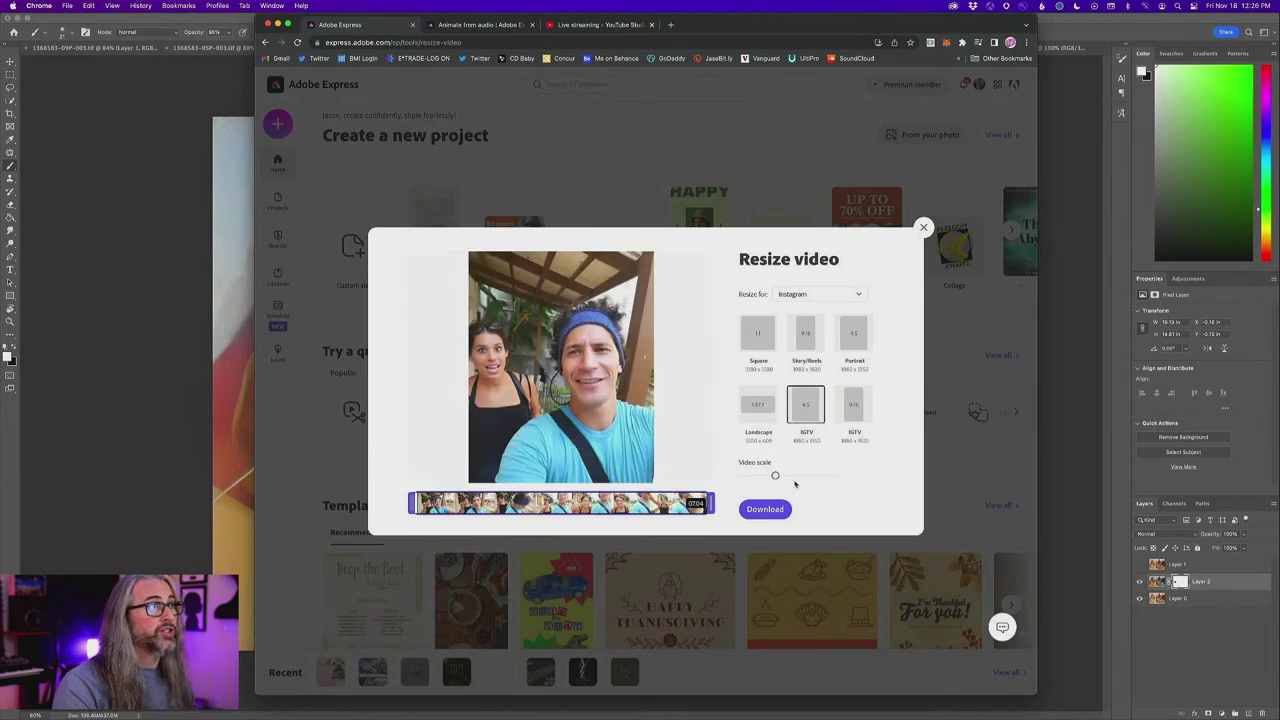
{"action": "left_click", "coordinate": [853, 335]}
{"action": "left_click", "coordinate": [800, 340]}
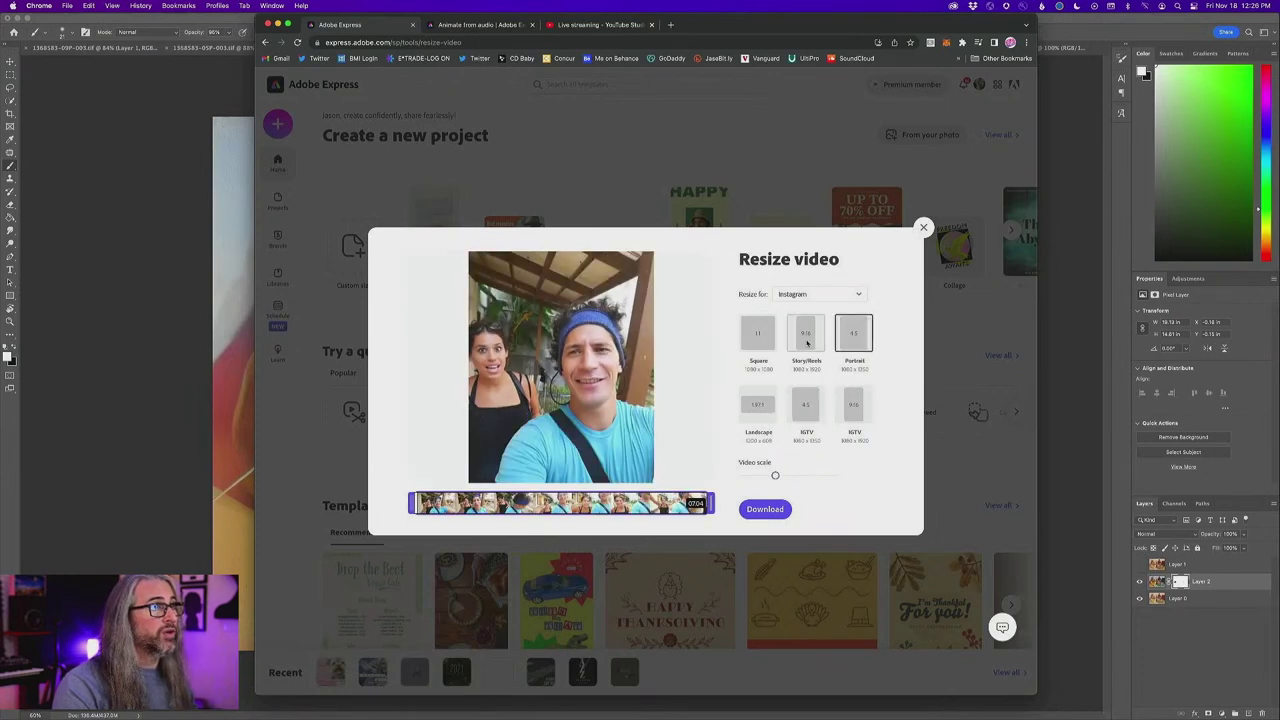
{"action": "left_click", "coordinate": [751, 343]}
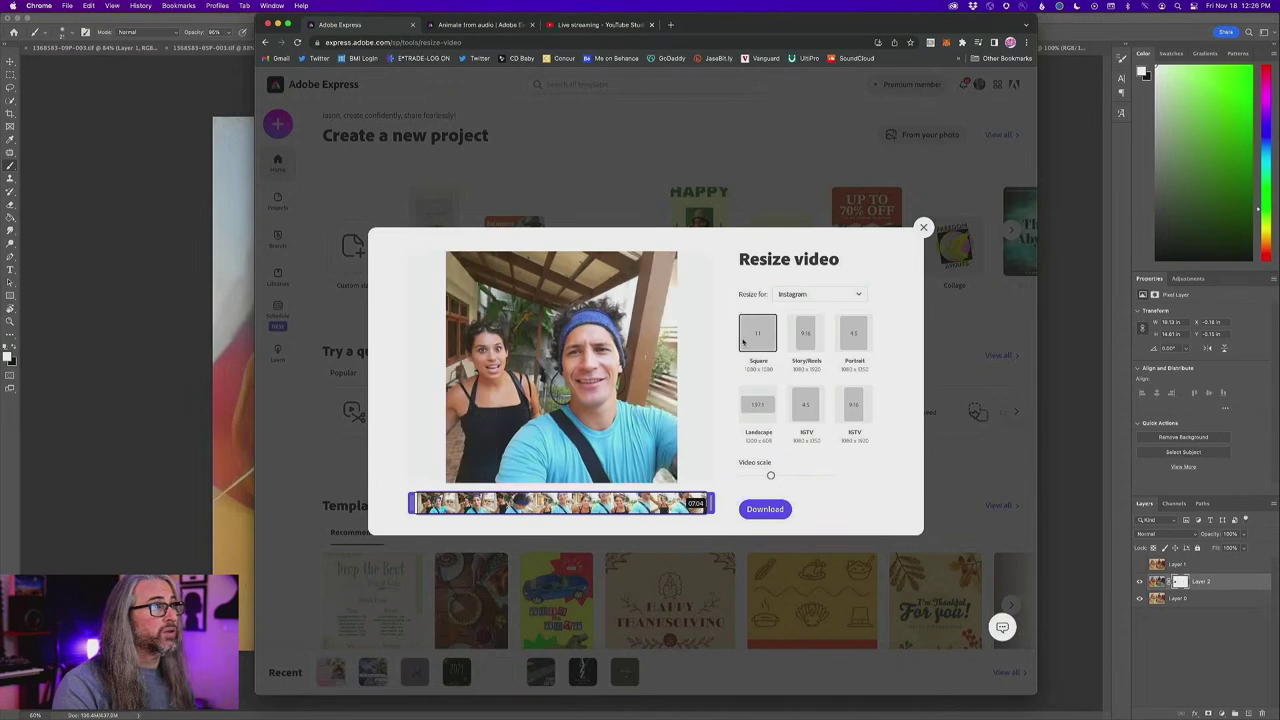
{"action": "left_click", "coordinate": [756, 410]}
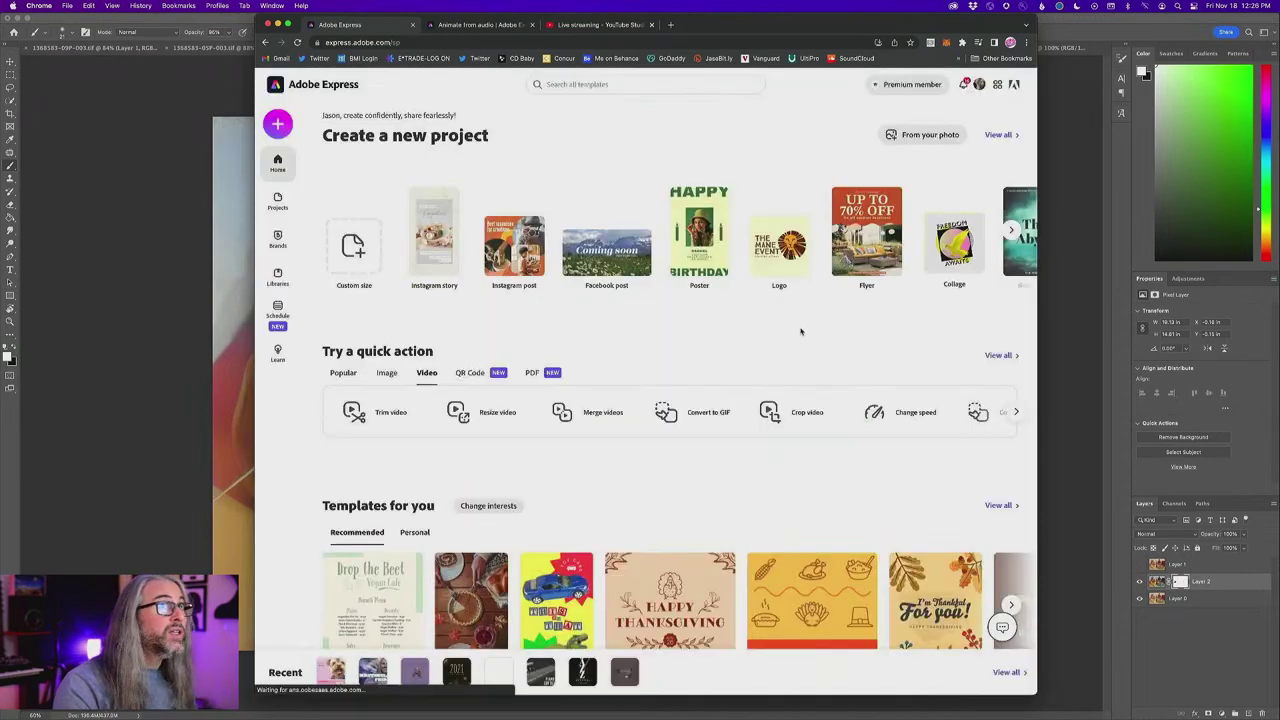
{"action": "left_click", "coordinate": [923, 228]}
- Browse further through the video quick actions and open Convert to GIF
{"action": "left_click", "coordinate": [1015, 412]}
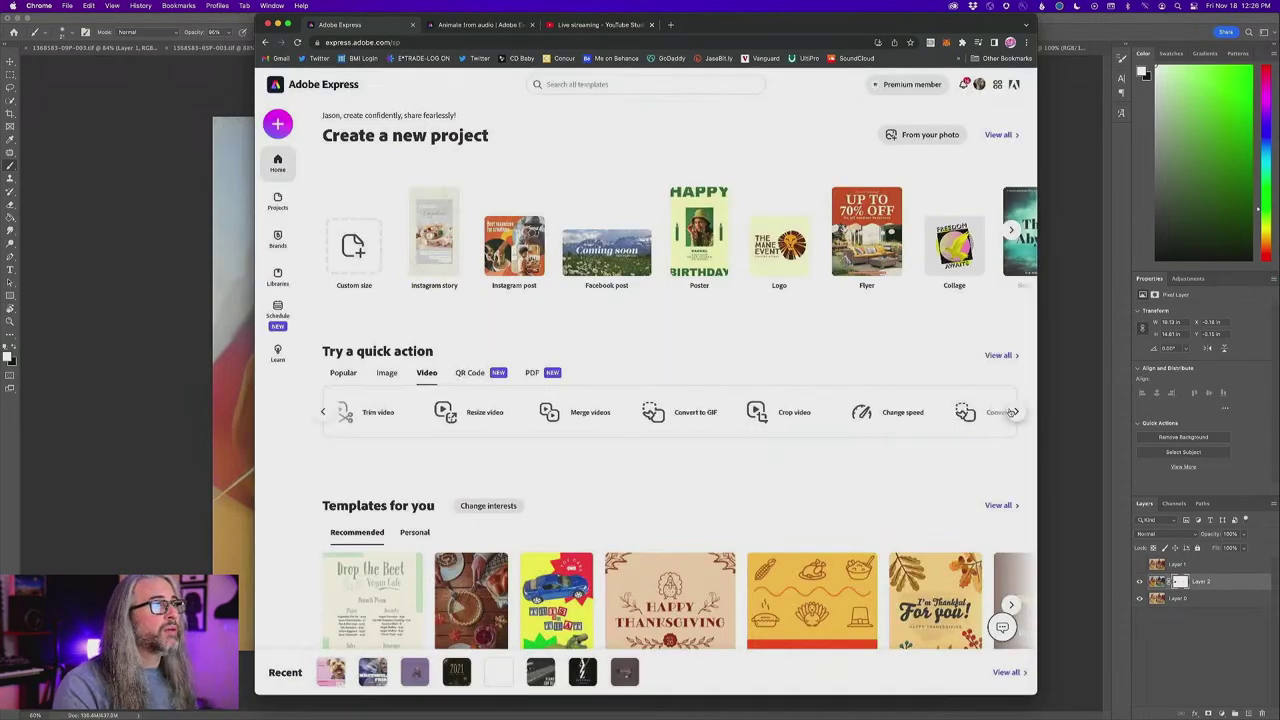
{"action": "left_click", "coordinate": [536, 413]}
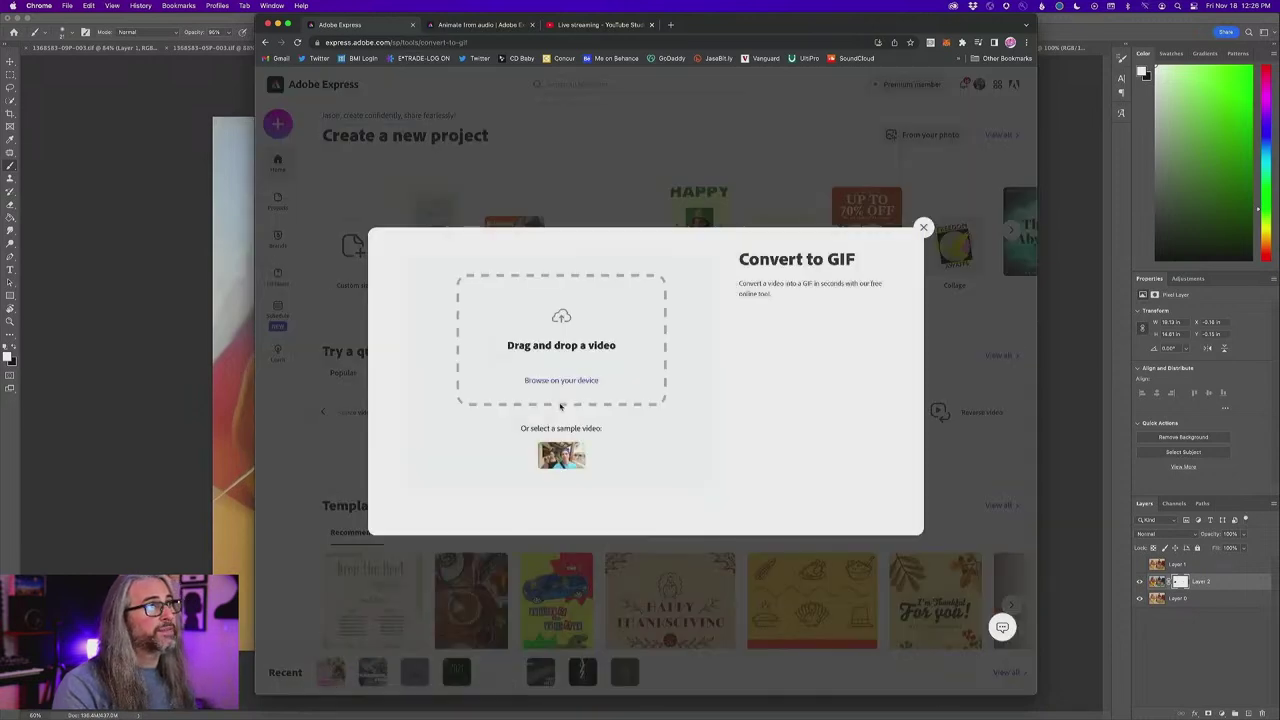